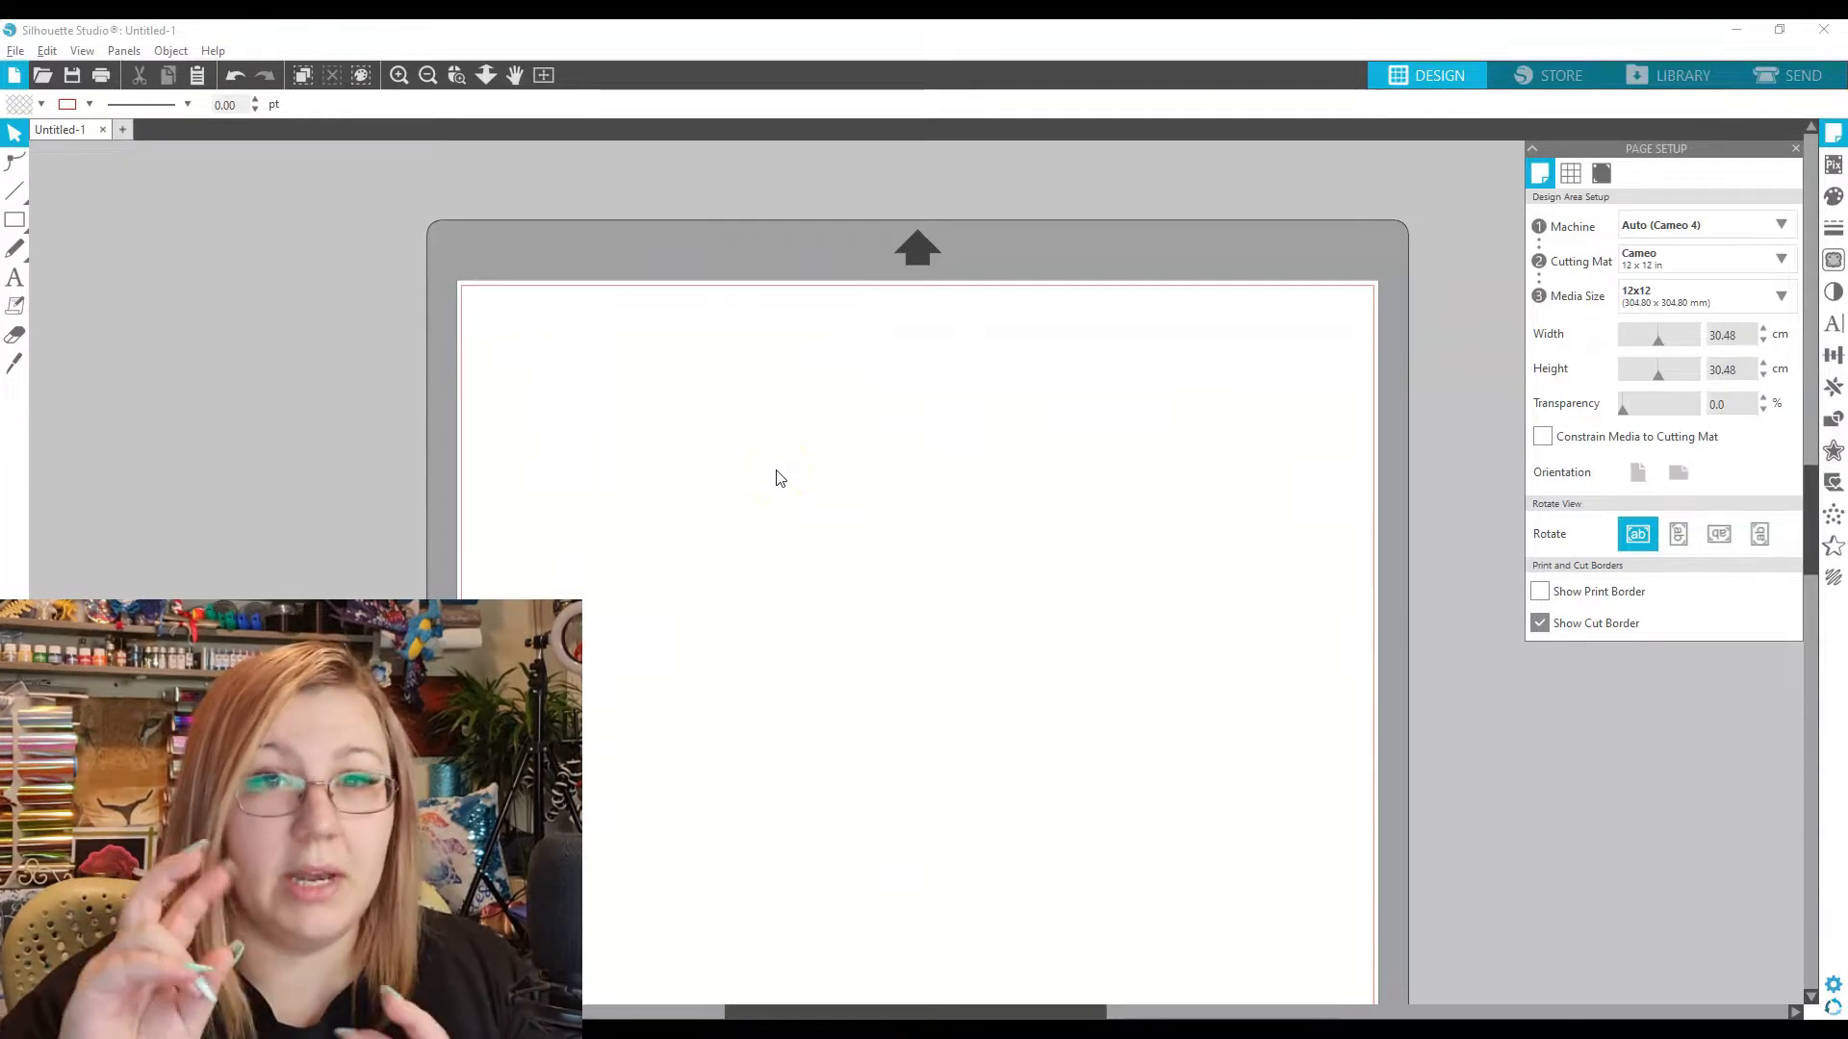
{"action": "left_click", "coordinate": [747, 469]}
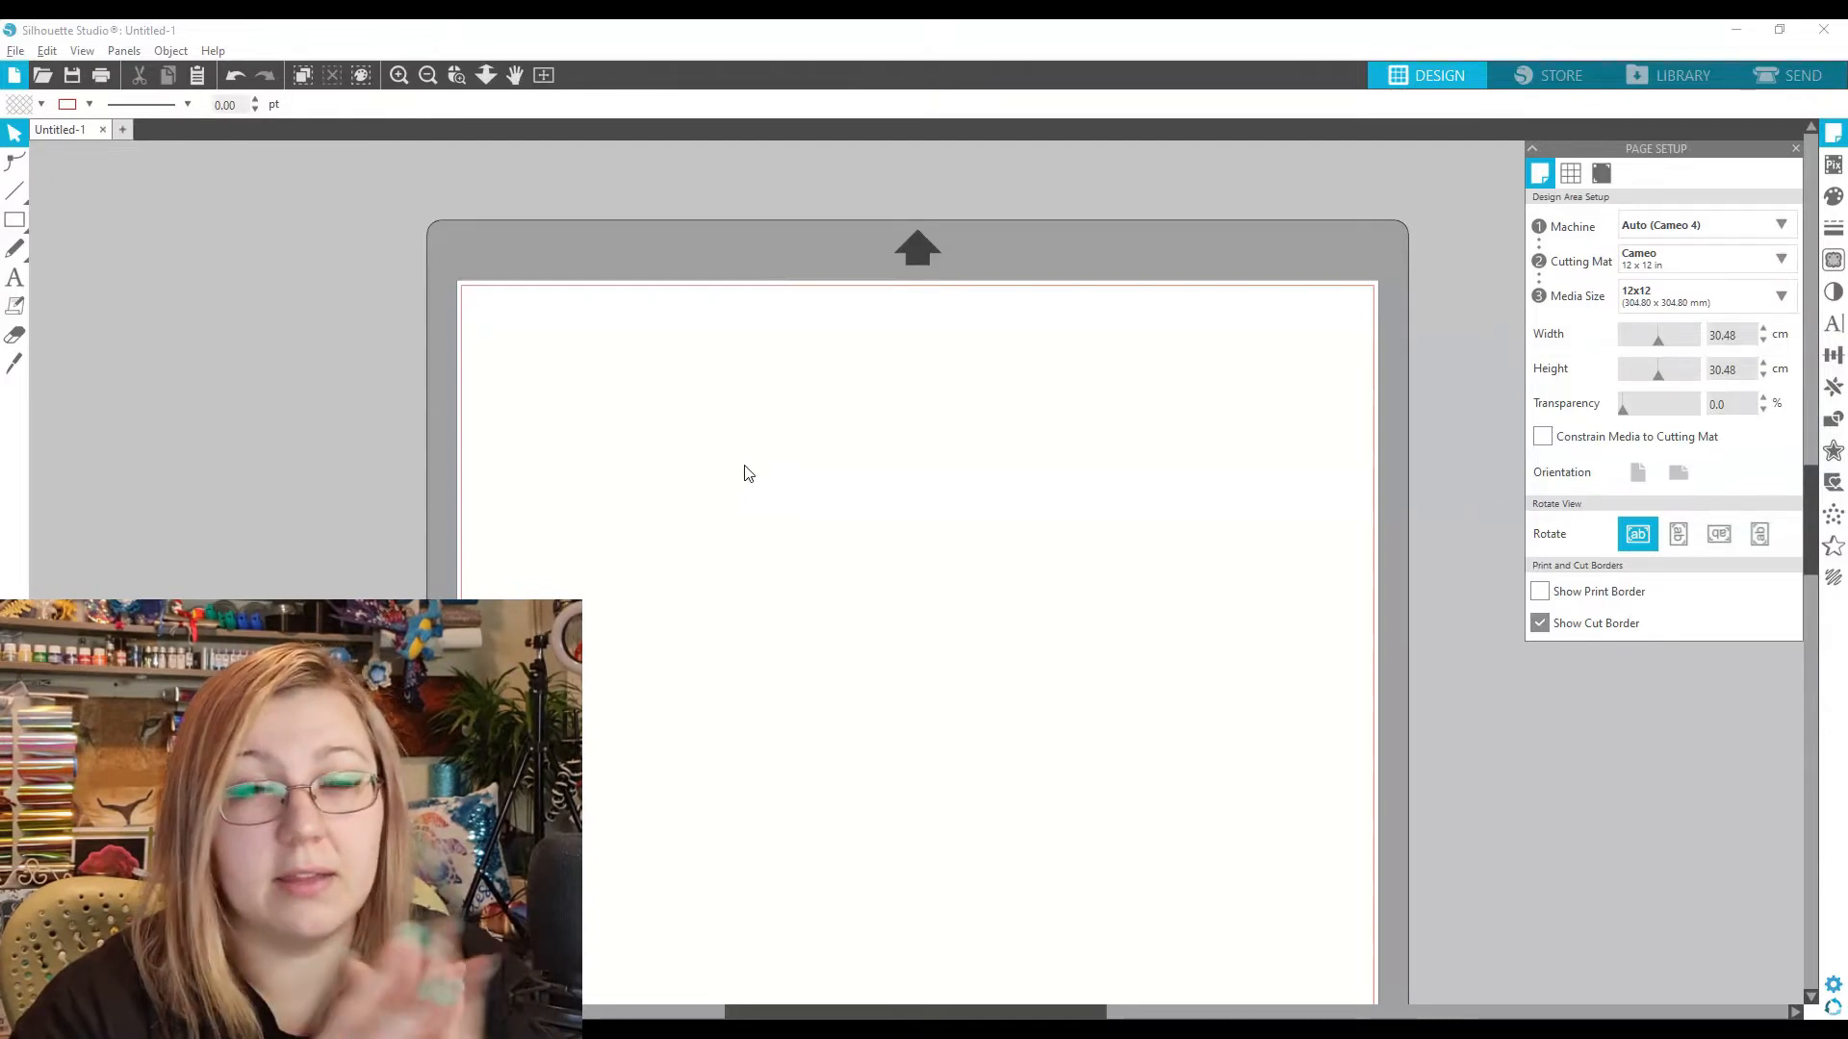
{"action": "left_click", "coordinate": [92, 216]}
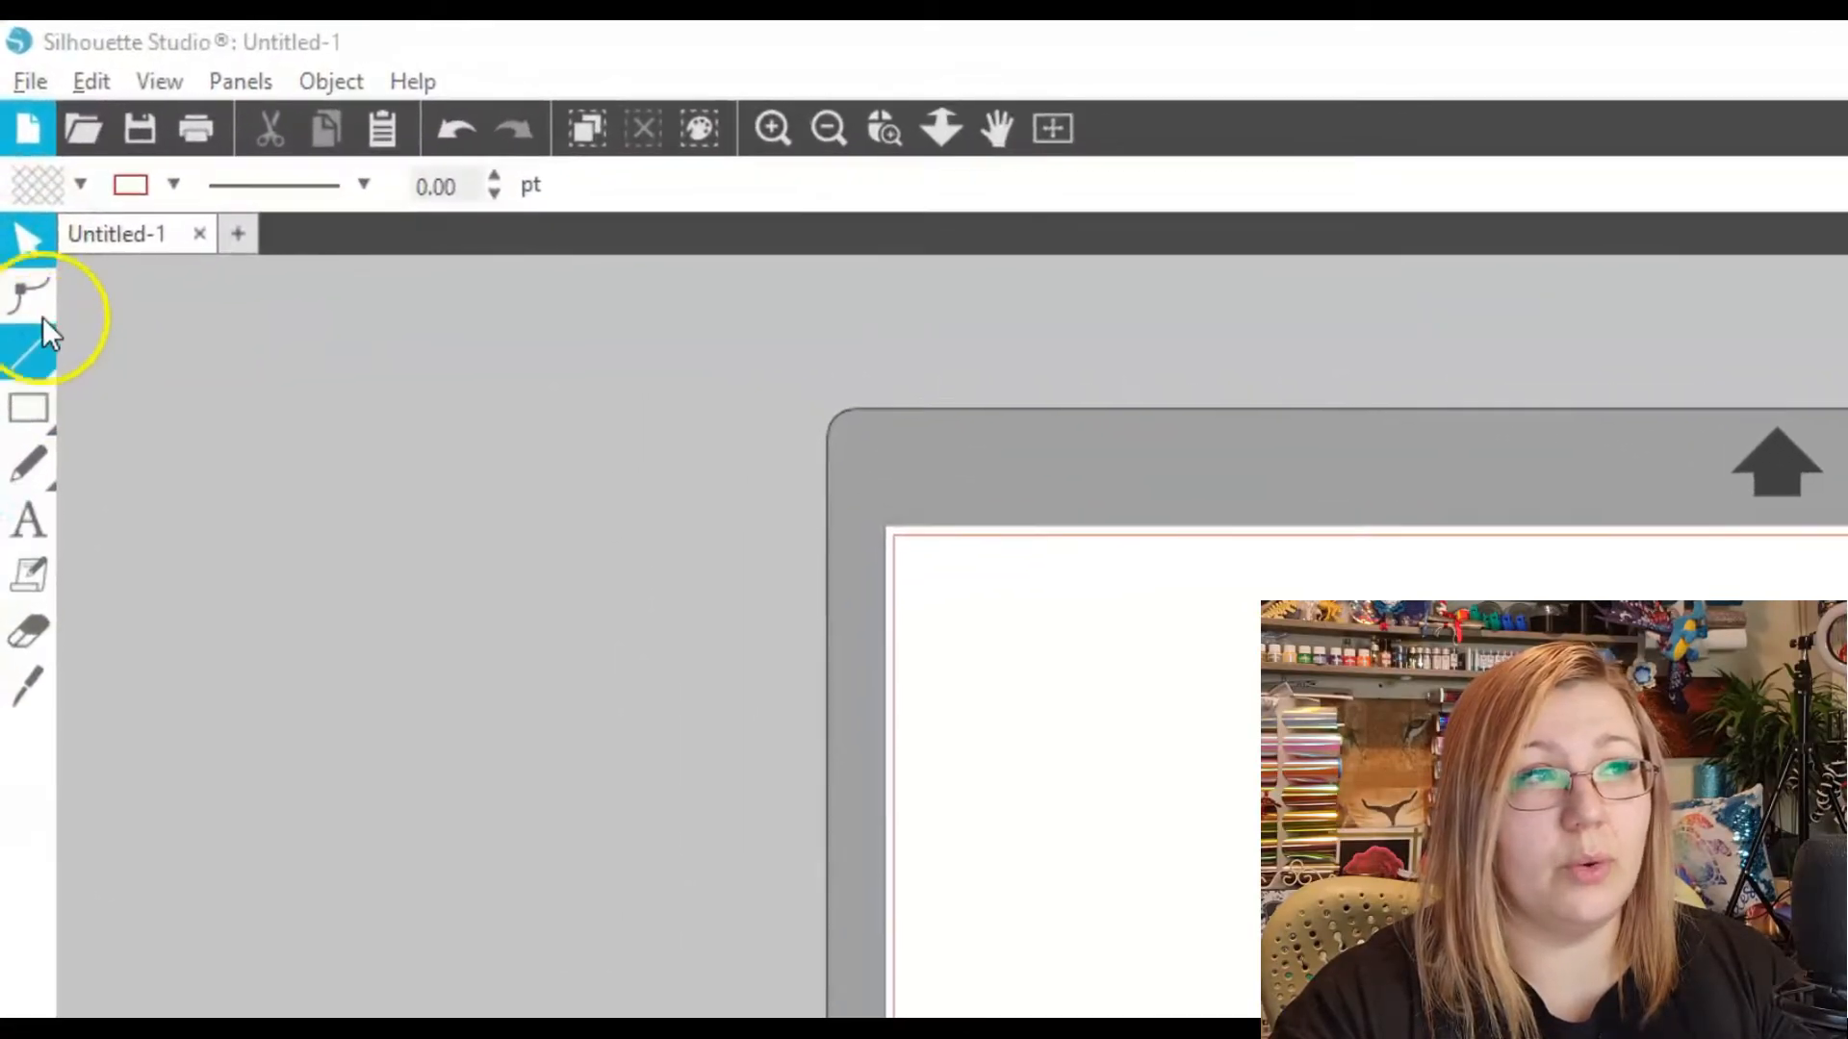
{"action": "mouse_move", "coordinate": [43, 452]}
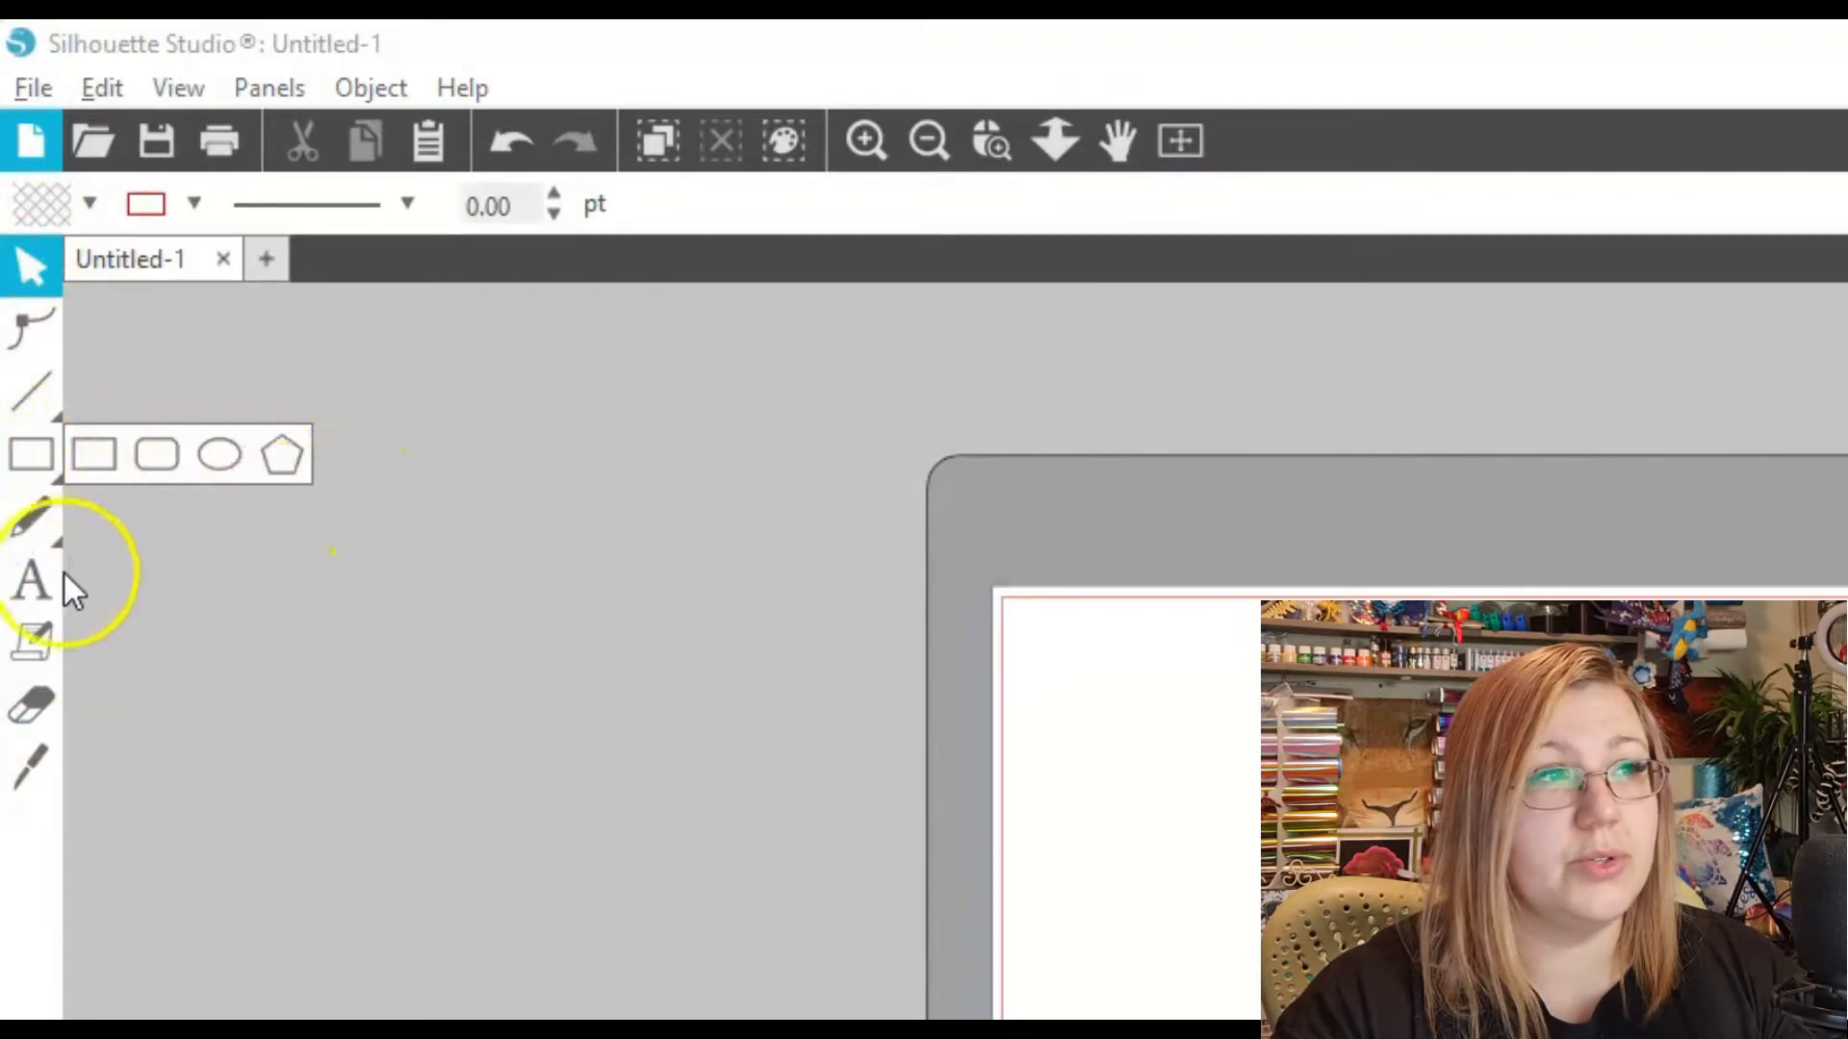
{"action": "mouse_move", "coordinate": [27, 535]}
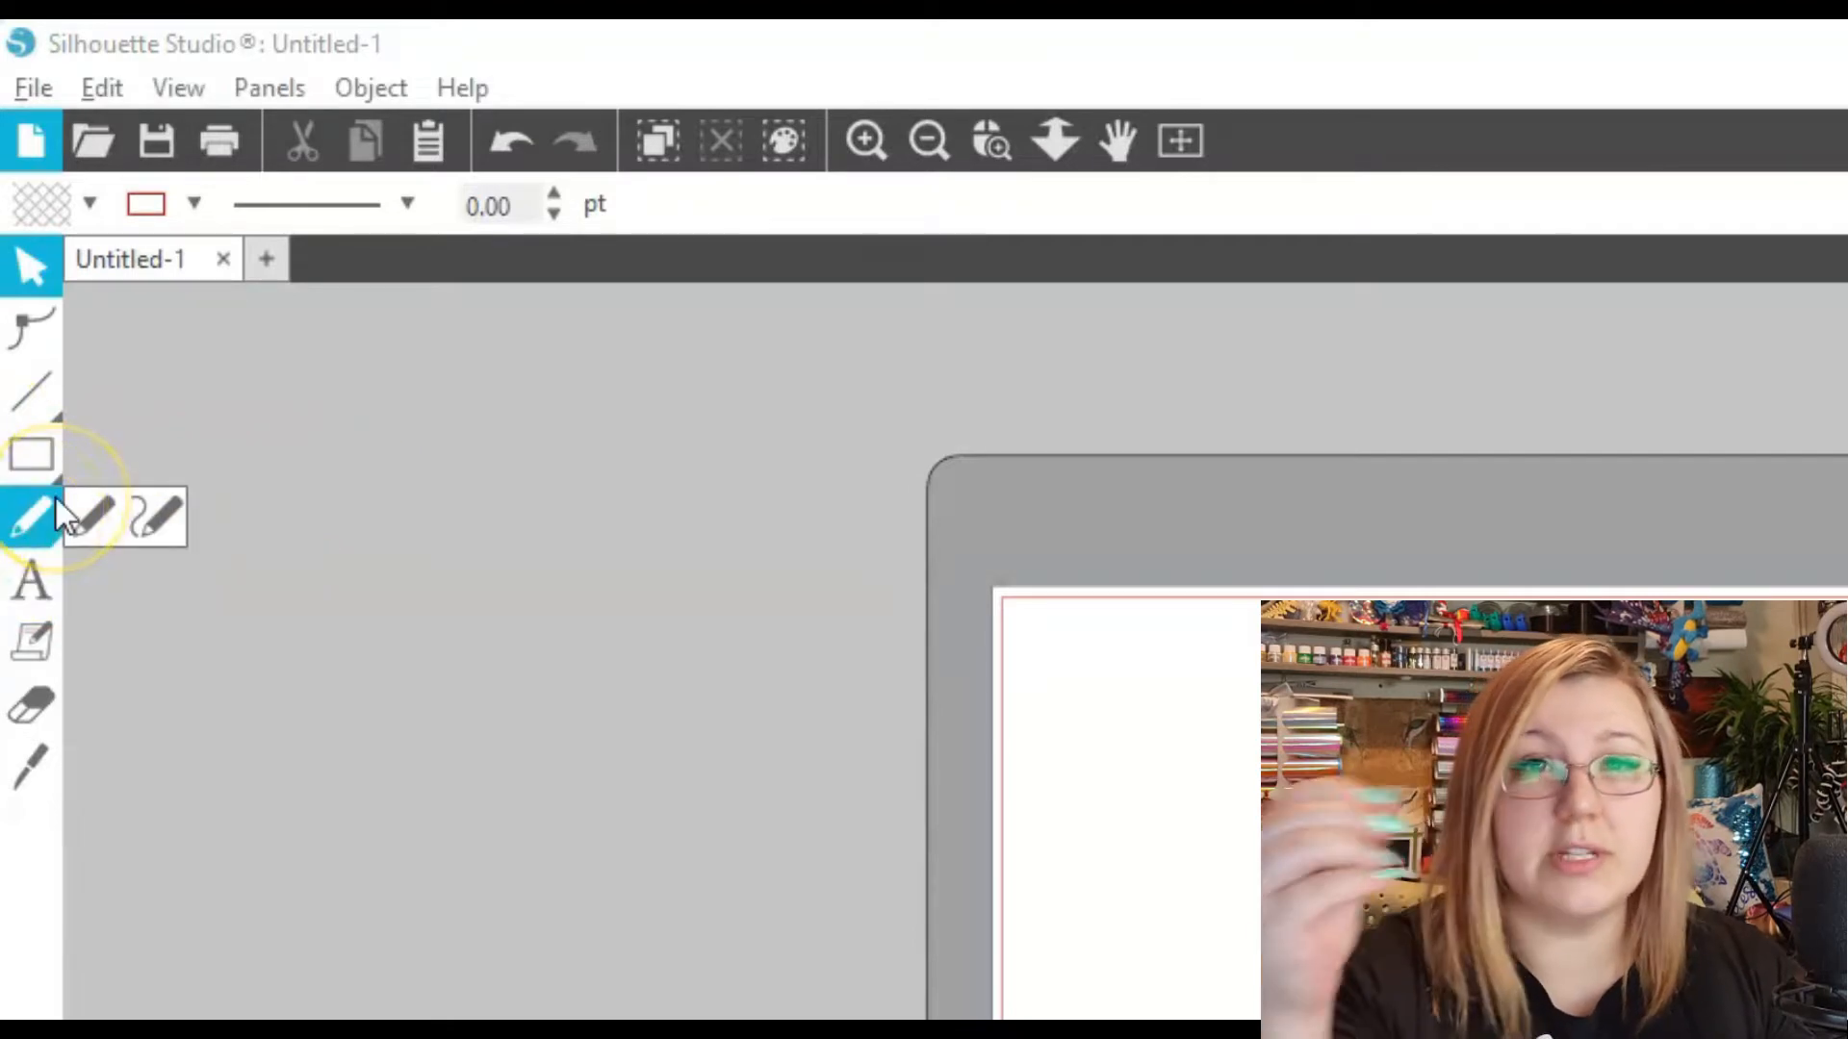
{"action": "left_click", "coordinate": [22, 581]}
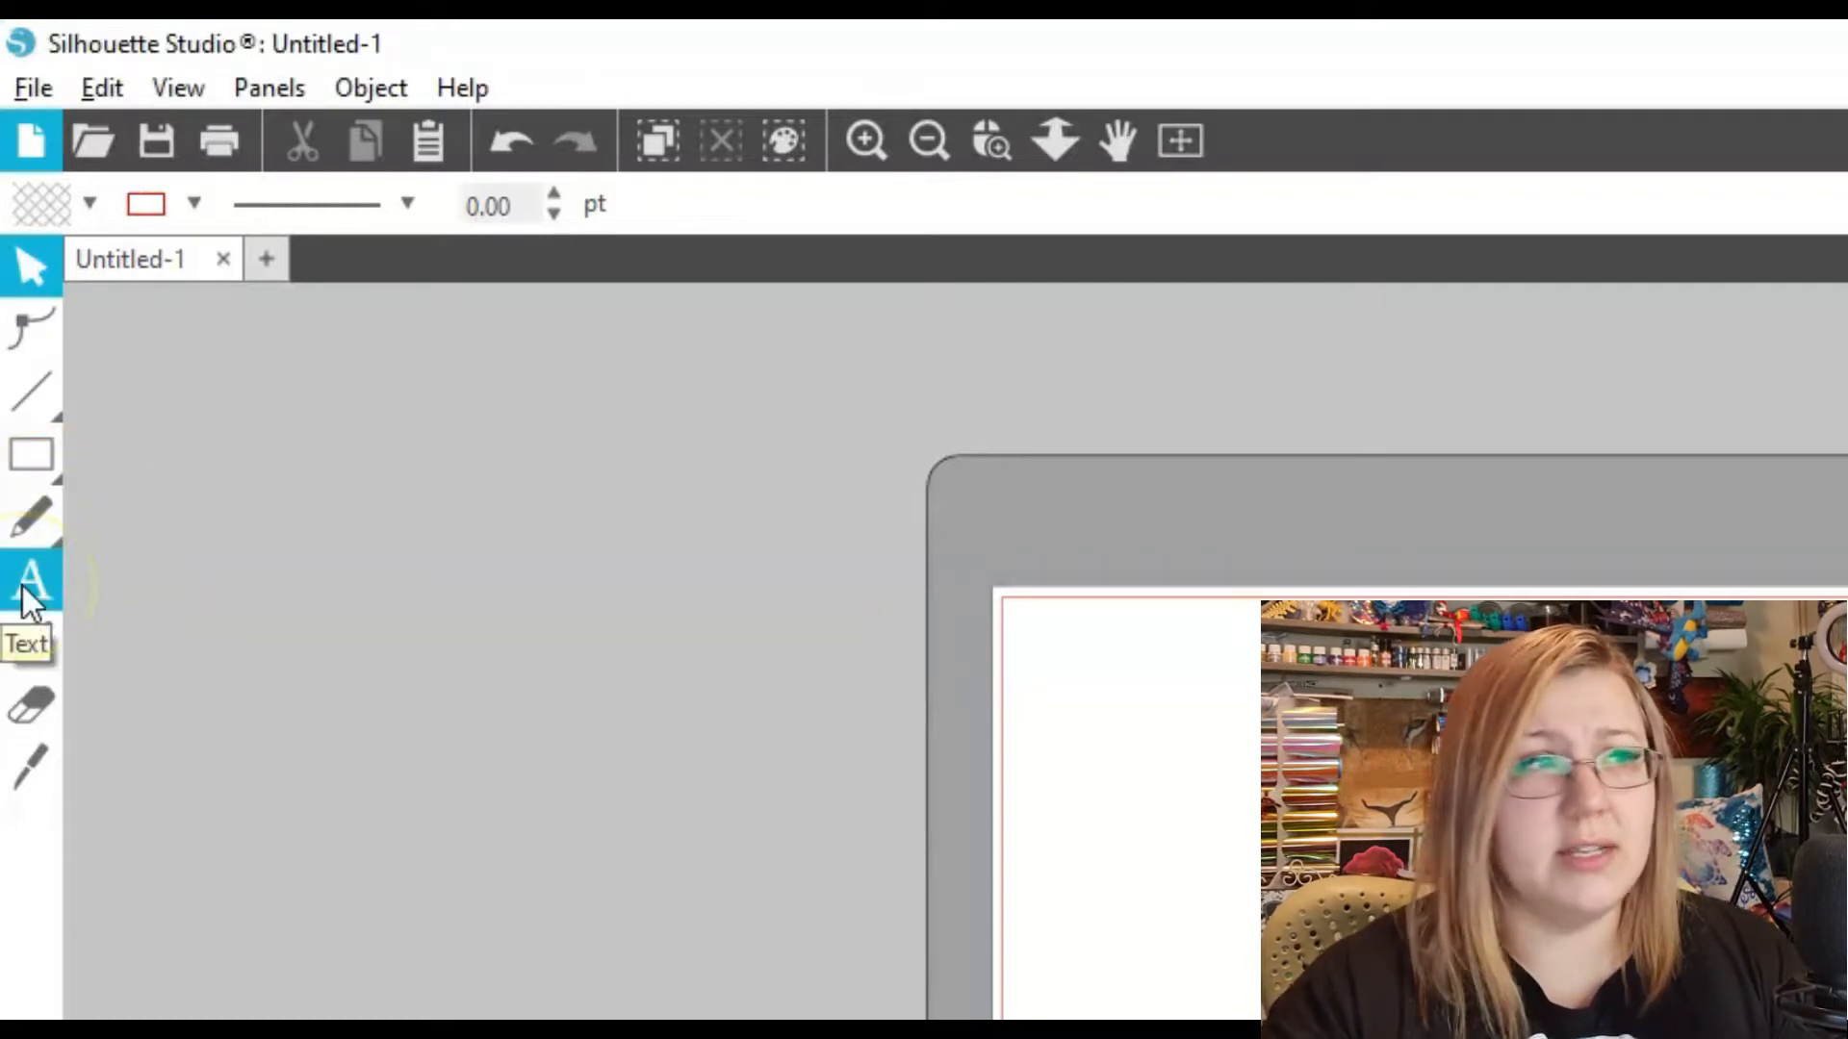
{"action": "left_click", "coordinate": [26, 641]}
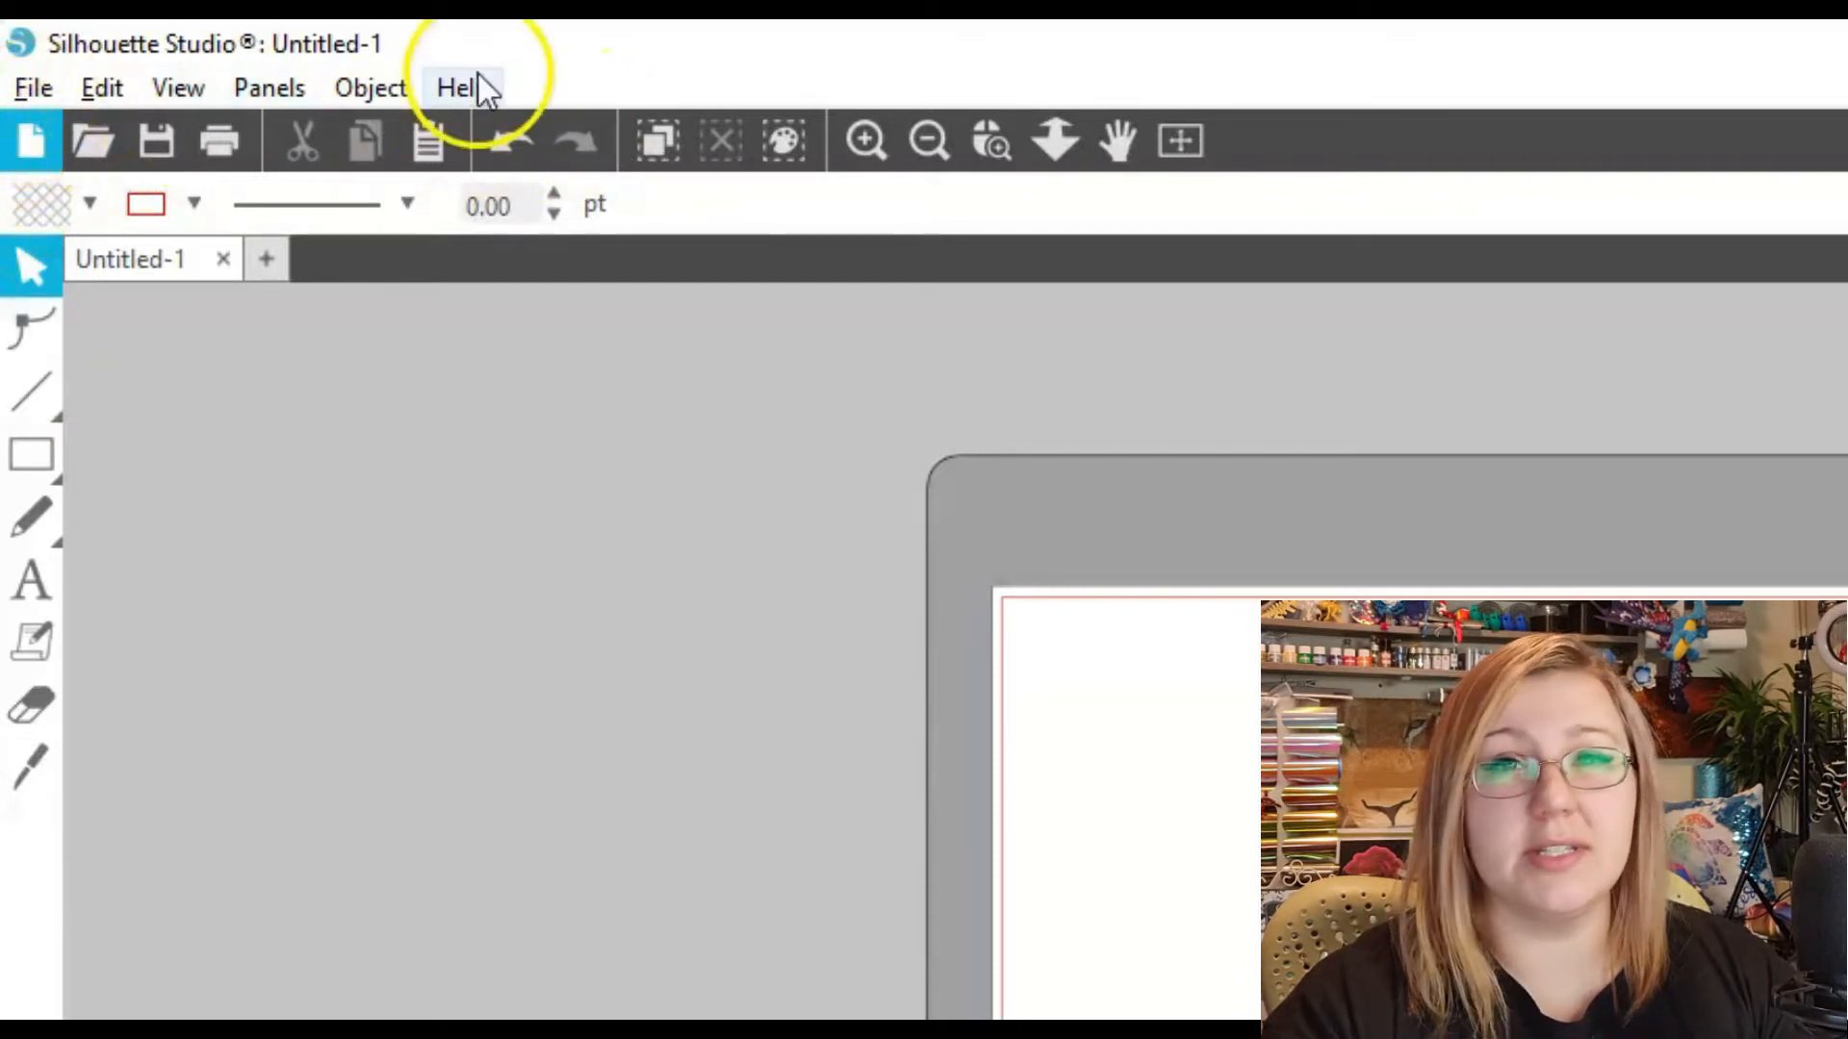
Open the program's Preferences dialog
{"action": "left_click", "coordinate": [24, 96]}
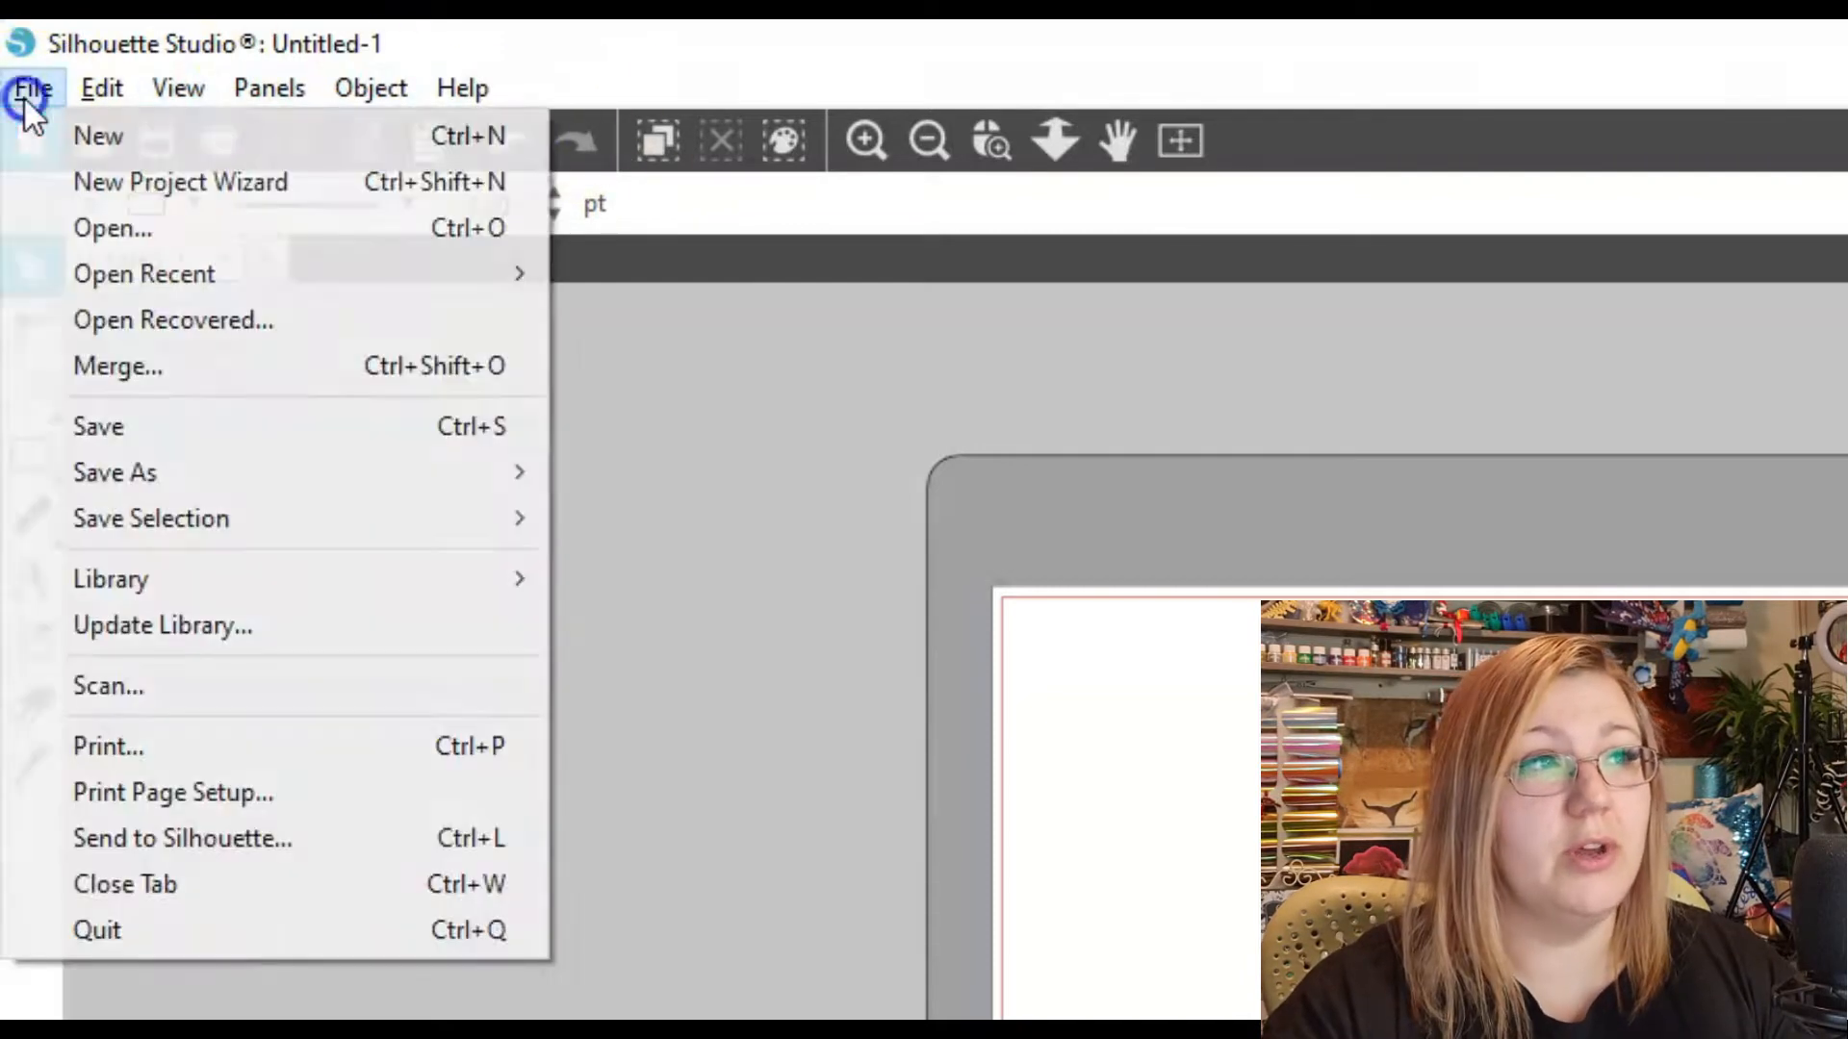
{"action": "left_click", "coordinate": [117, 92]}
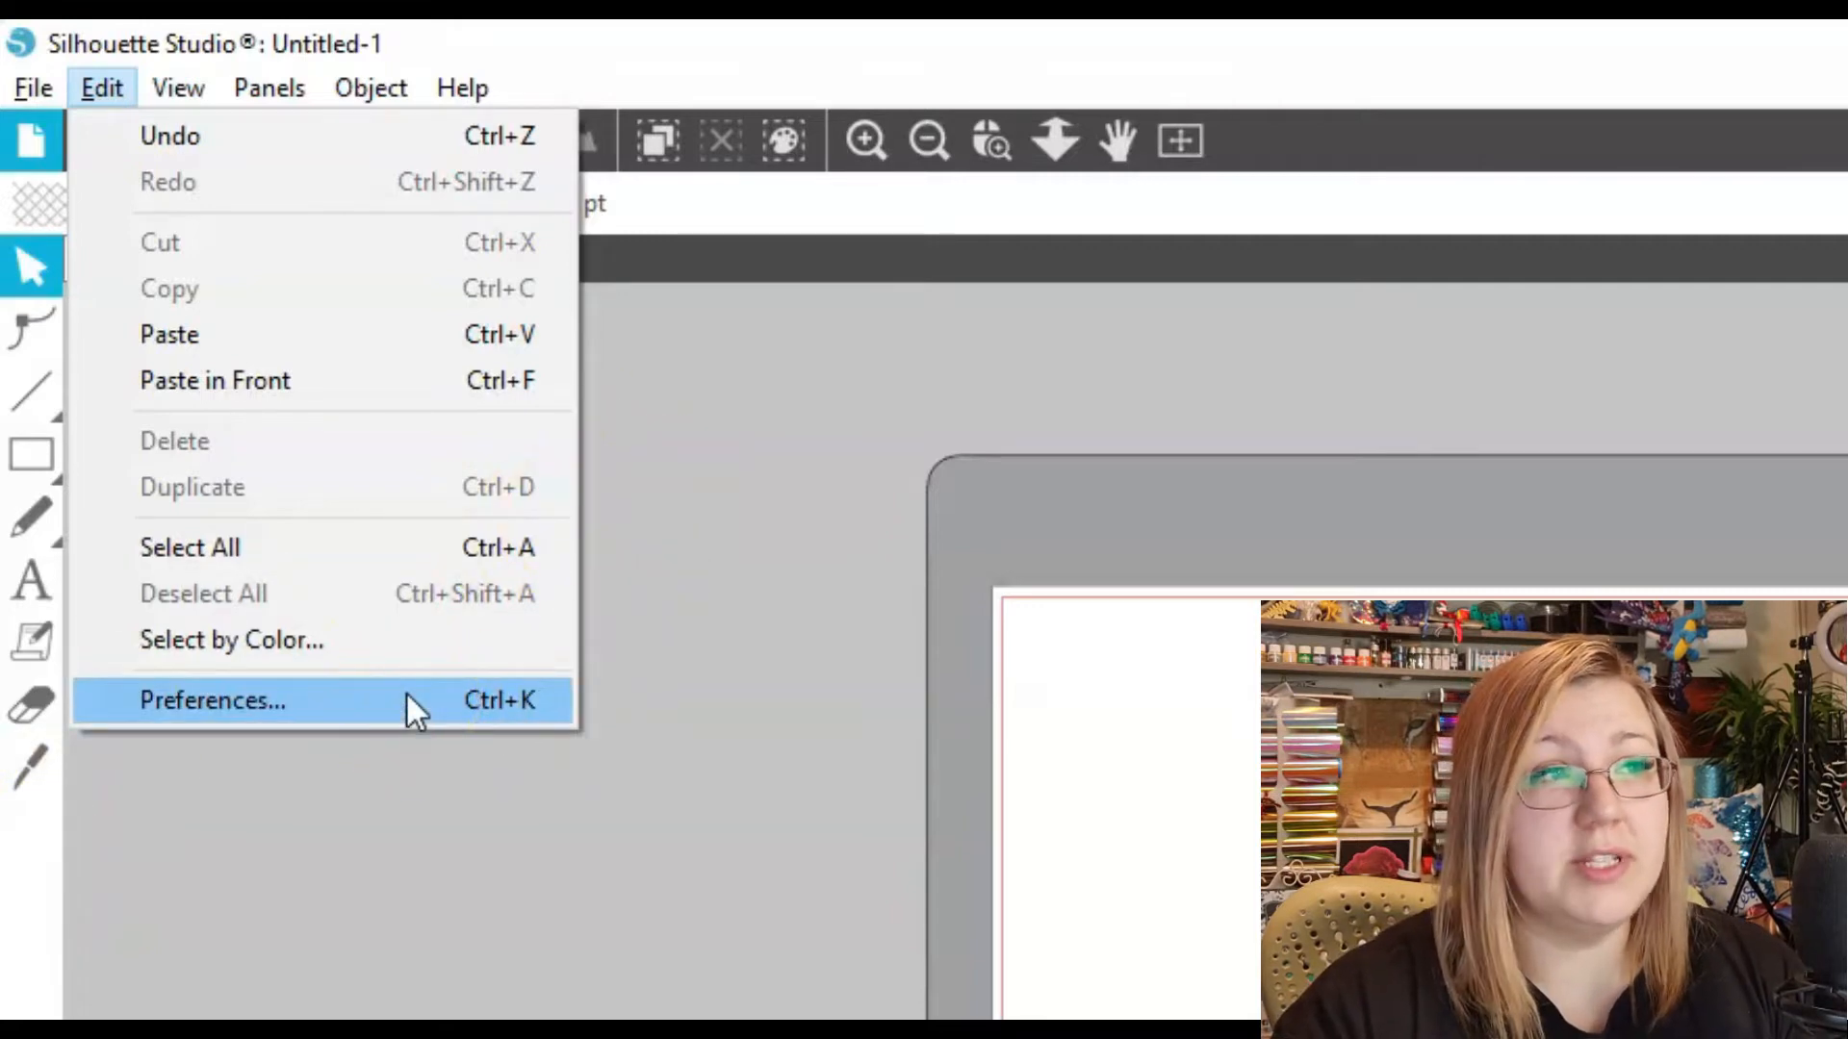
{"action": "left_click", "coordinate": [308, 707]}
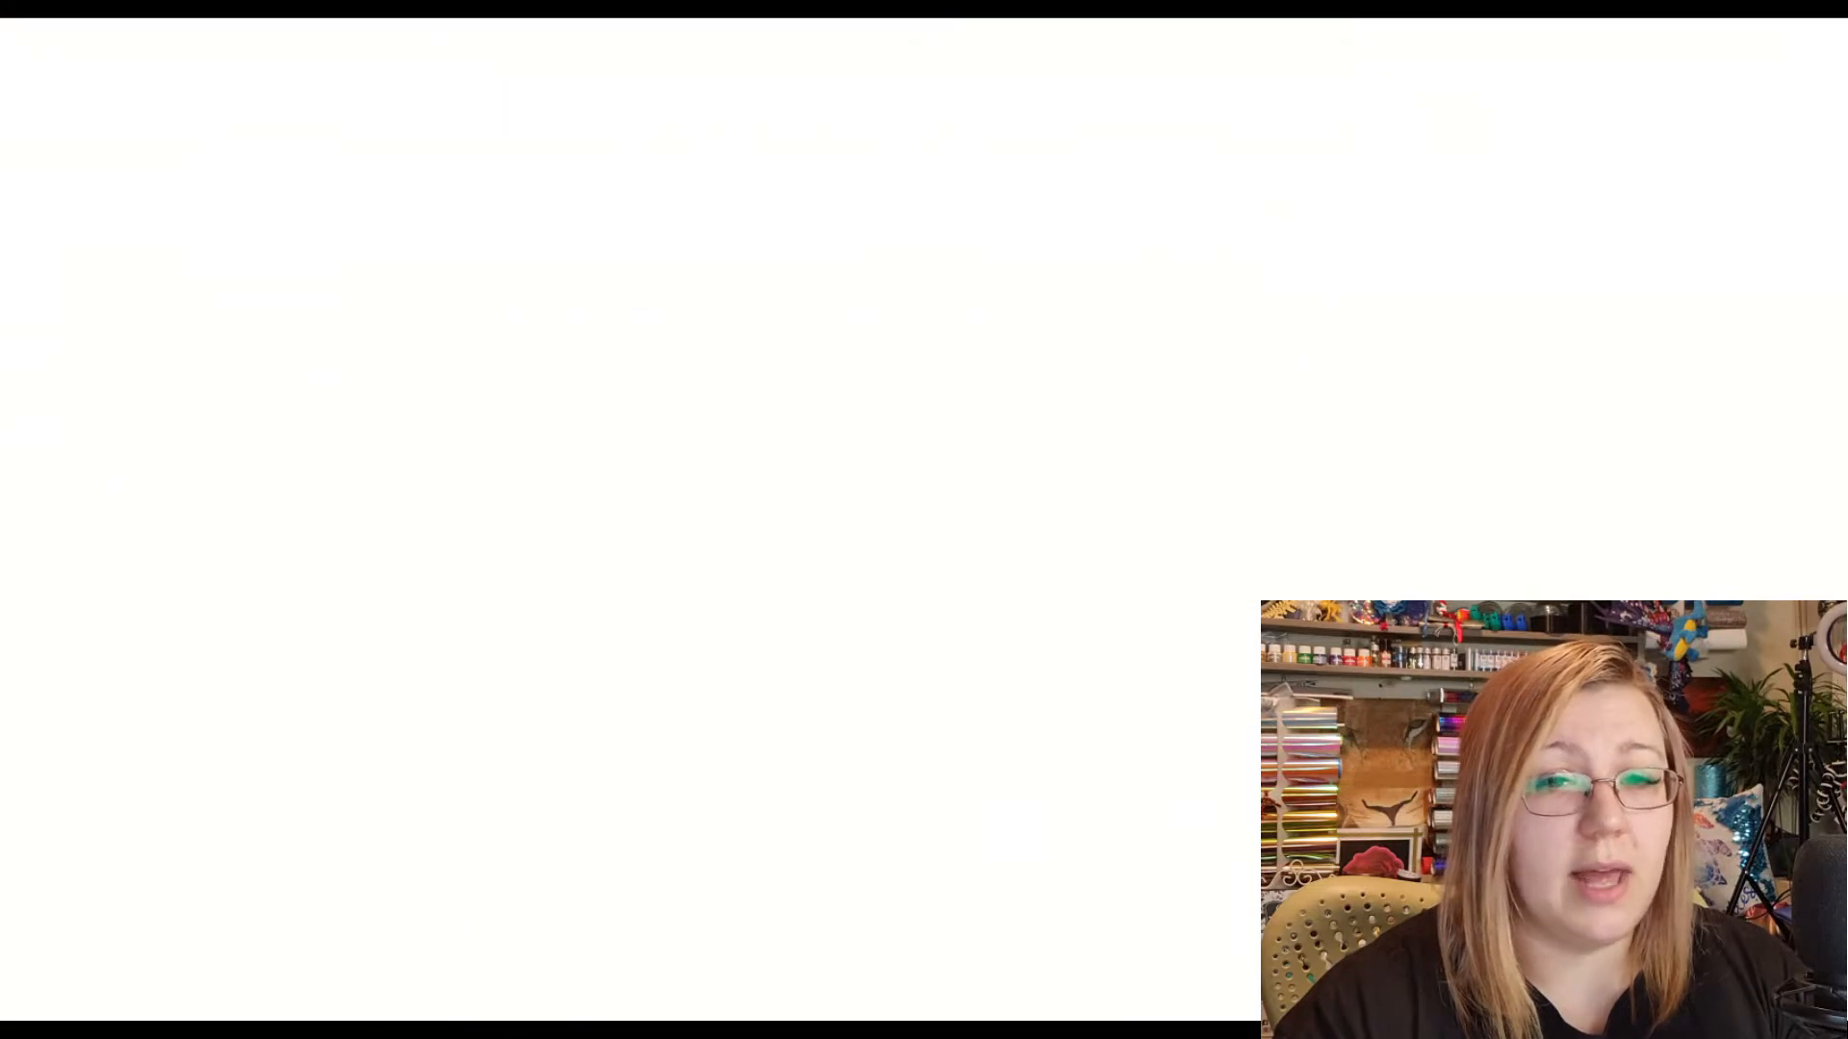
{"action": "left_click", "coordinate": [1817, 943]}
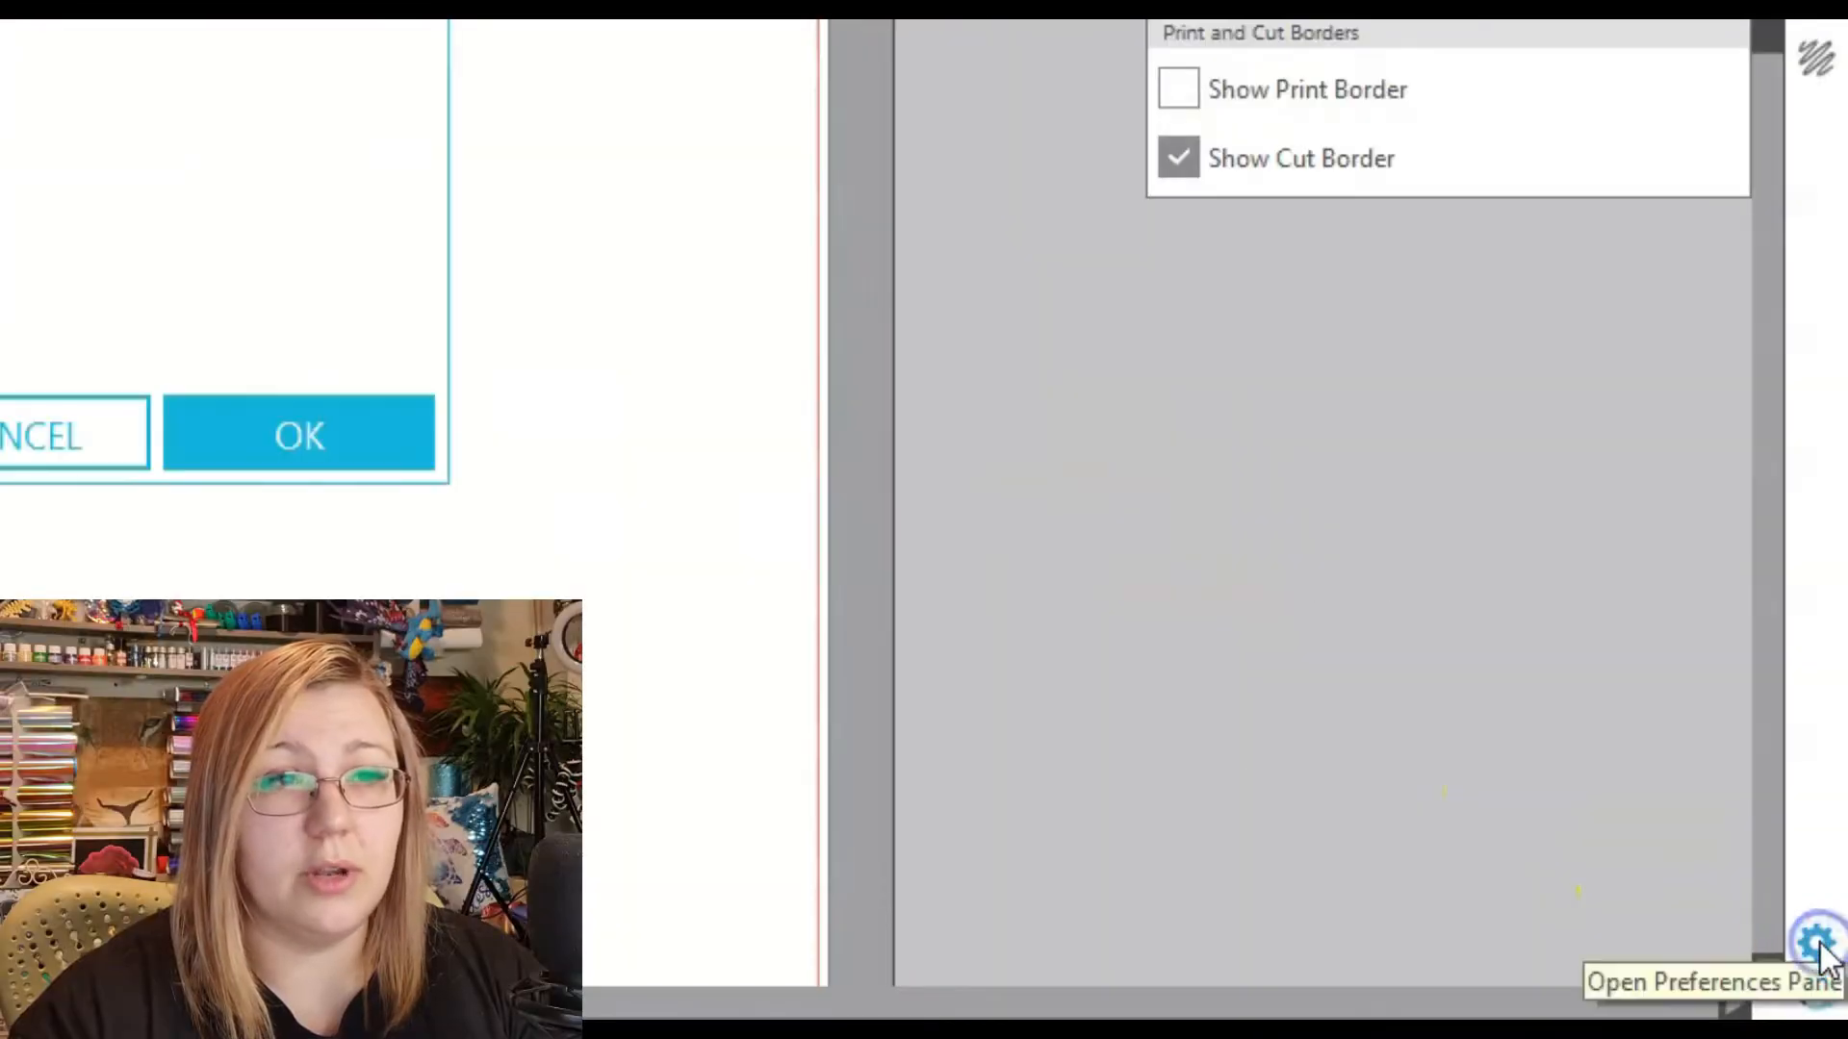
{"action": "left_click", "coordinate": [1818, 945]}
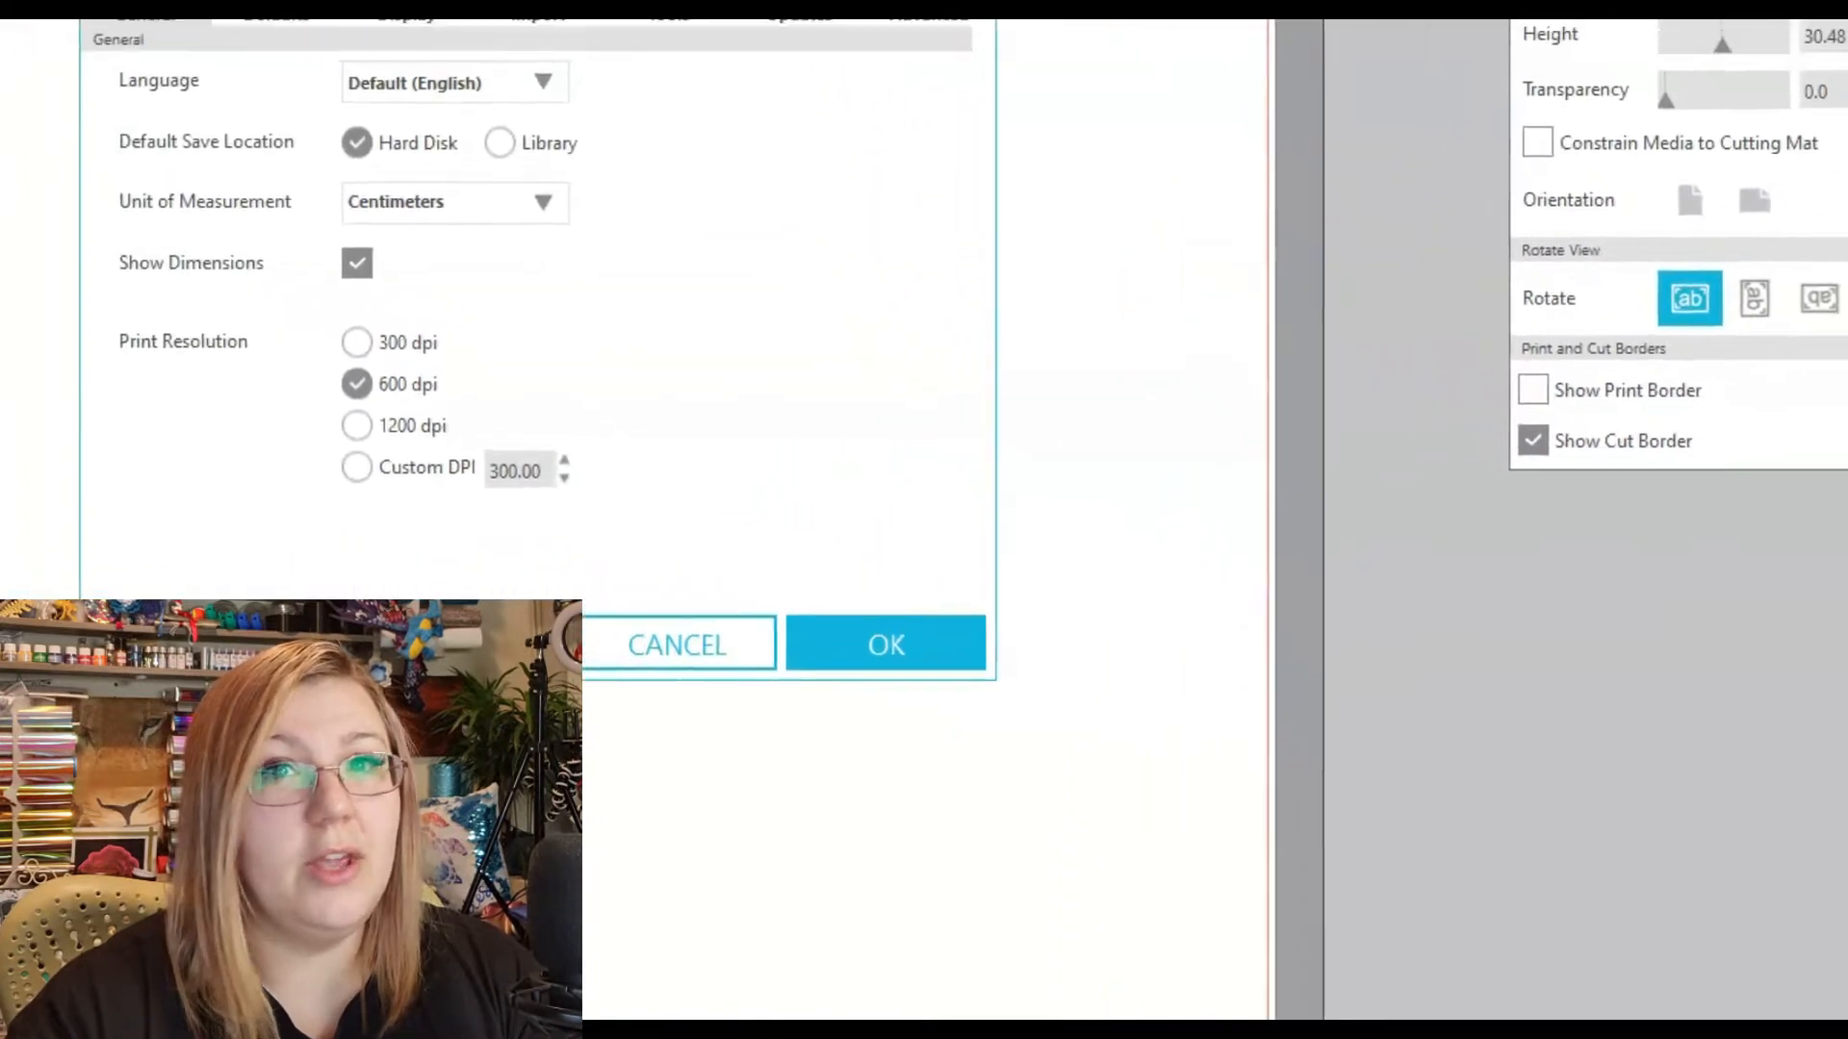
Review the General preferences, including the available language choices
{"action": "left_click", "coordinate": [383, 86]}
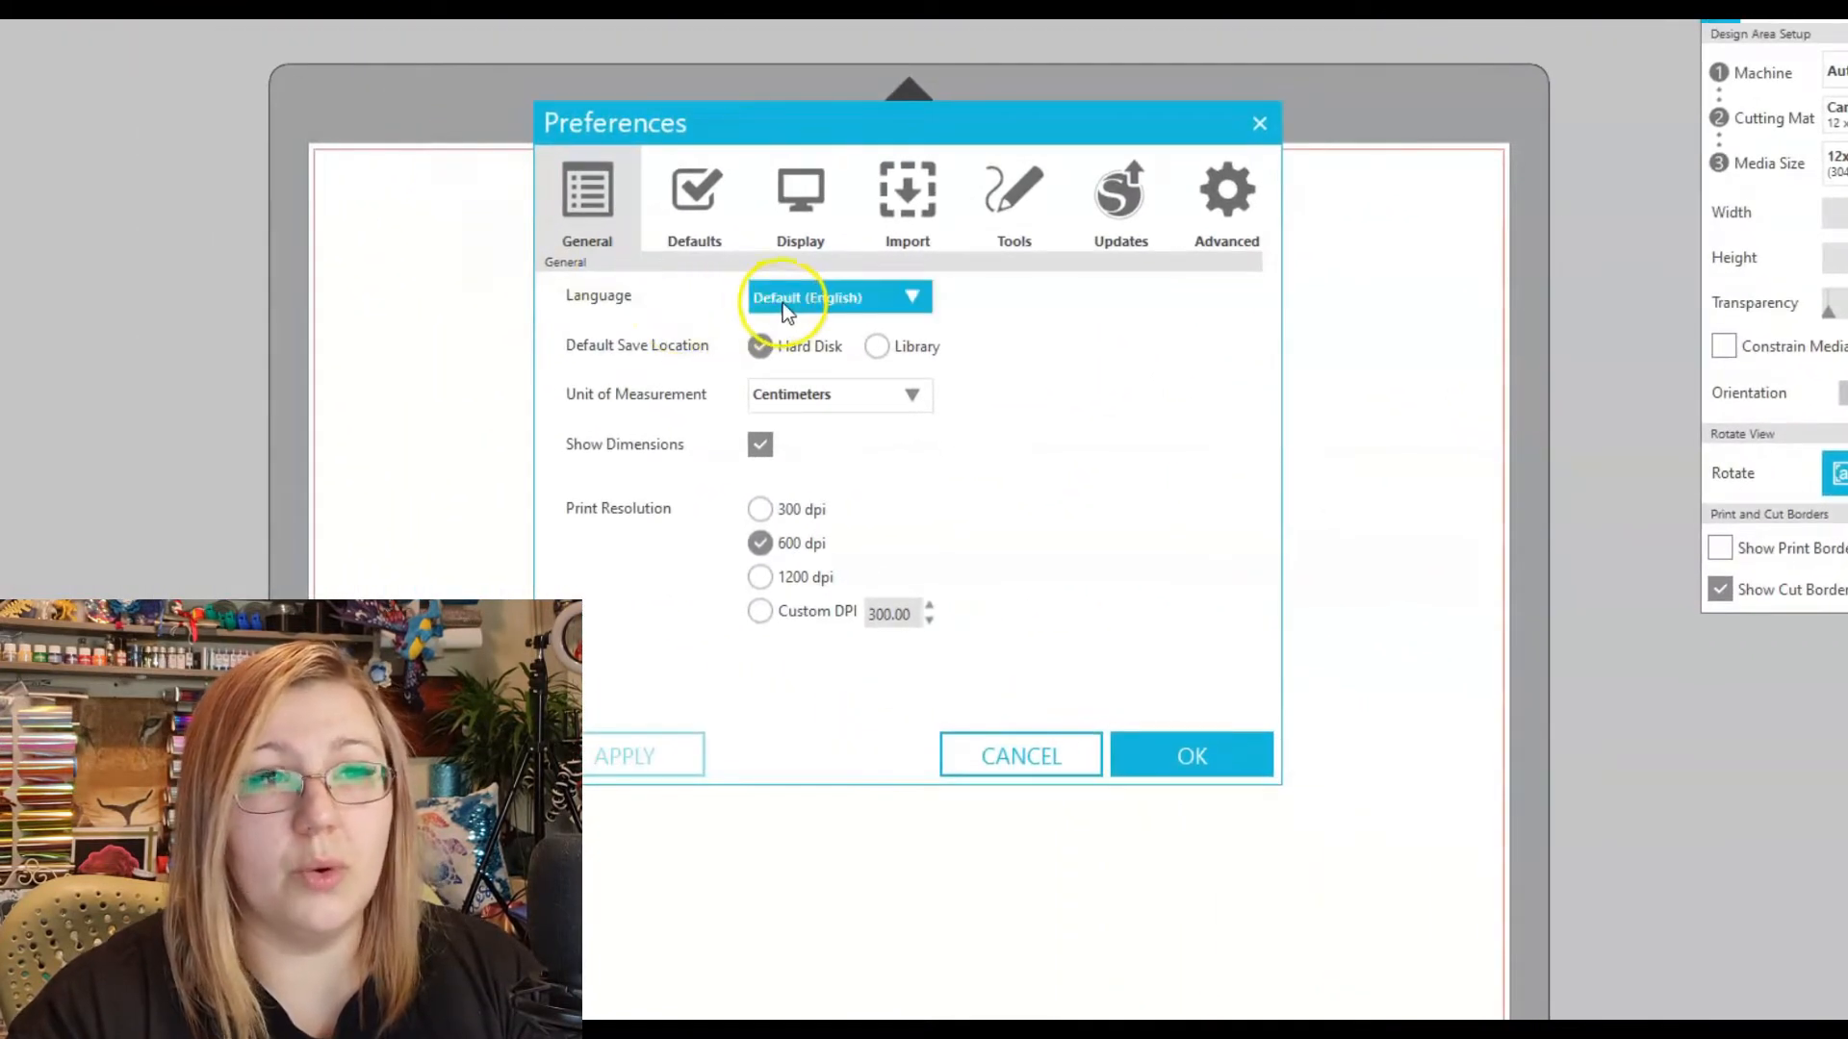
{"action": "left_click", "coordinate": [783, 306]}
{"action": "left_click", "coordinate": [1027, 392]}
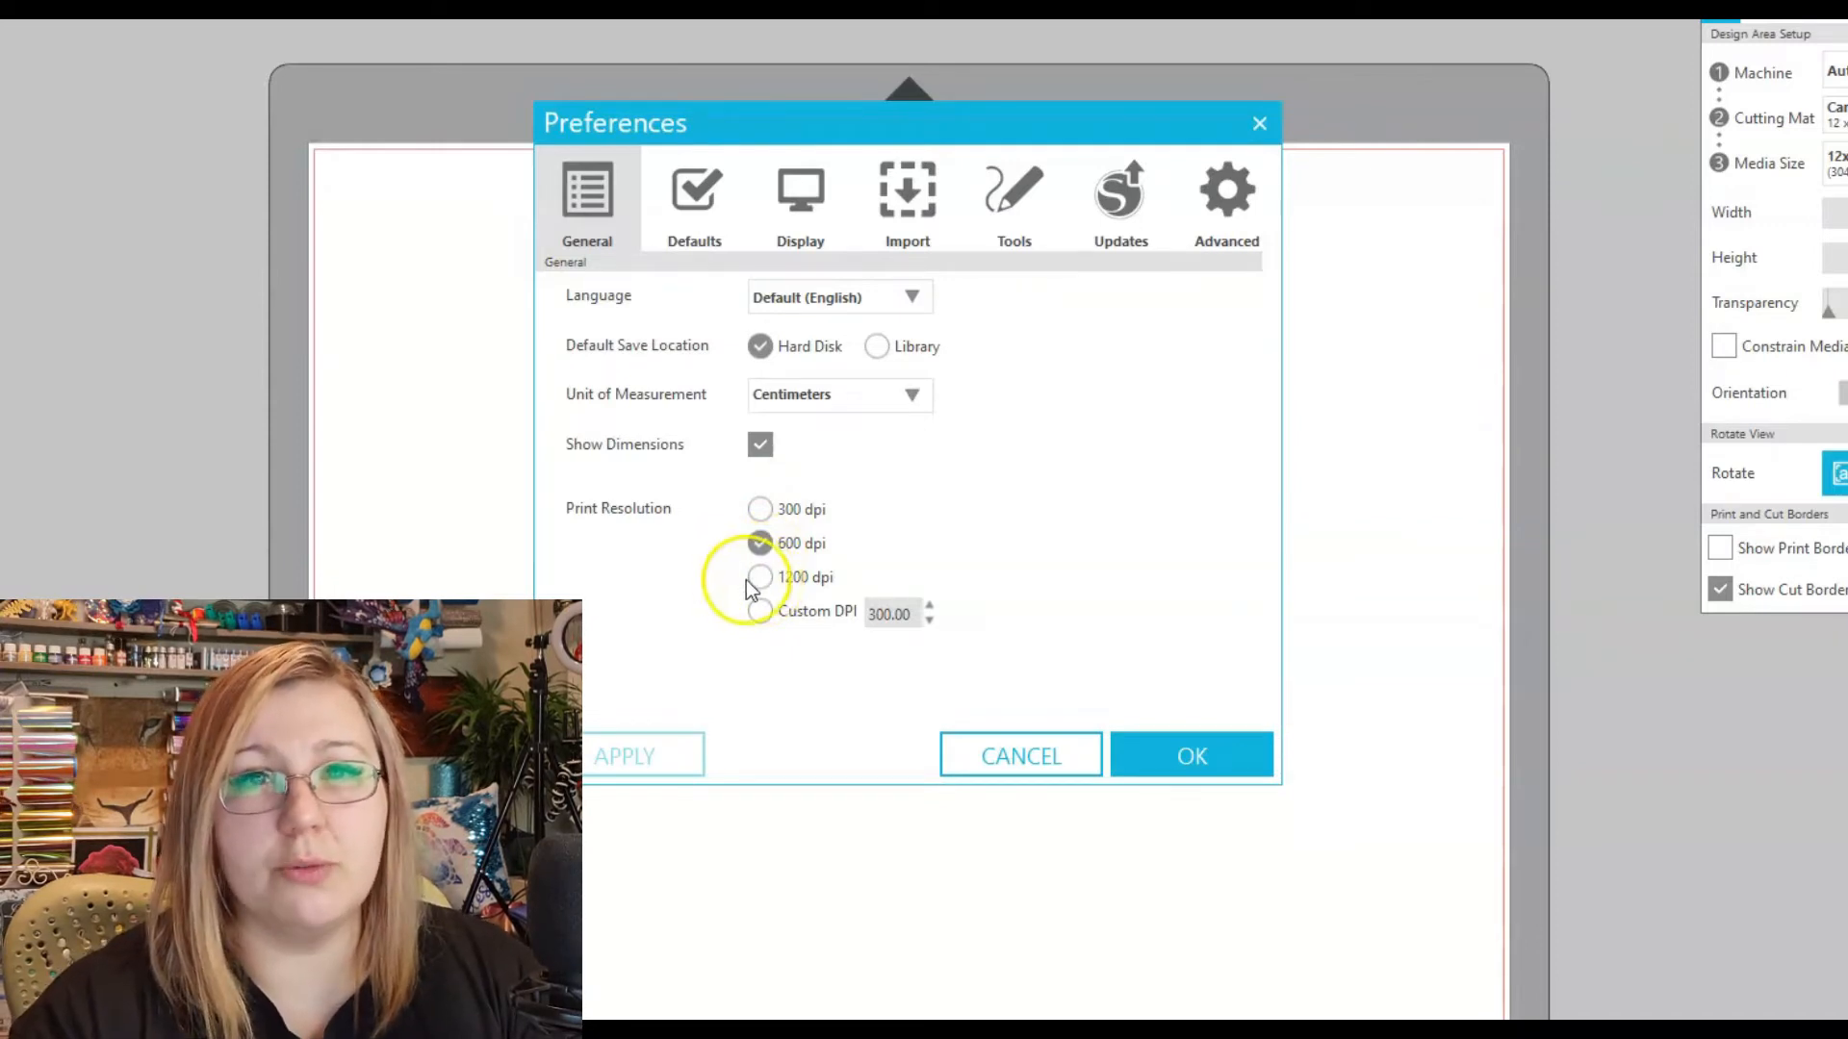
Try Landscape and Portrait as the default page orientation and return it to Choose Automatically
{"action": "left_click", "coordinate": [730, 217]}
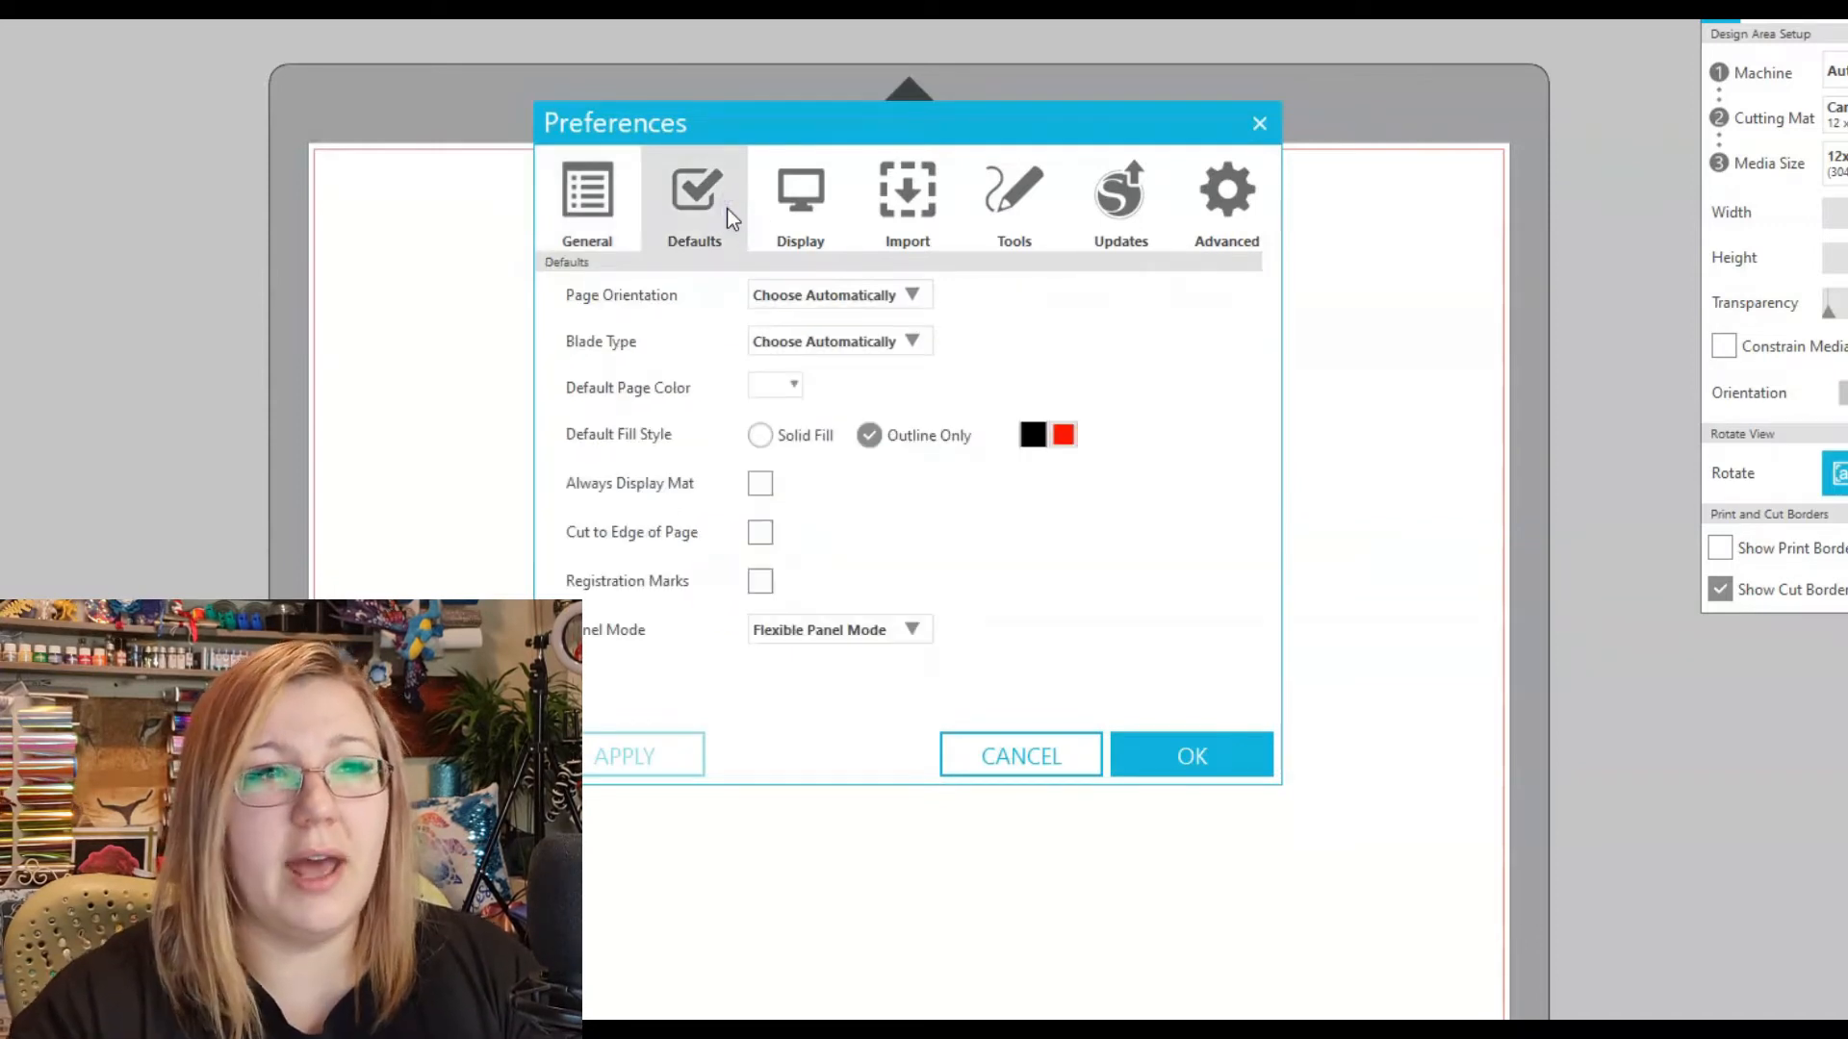
{"action": "left_click", "coordinate": [878, 291]}
{"action": "left_click", "coordinate": [849, 360]}
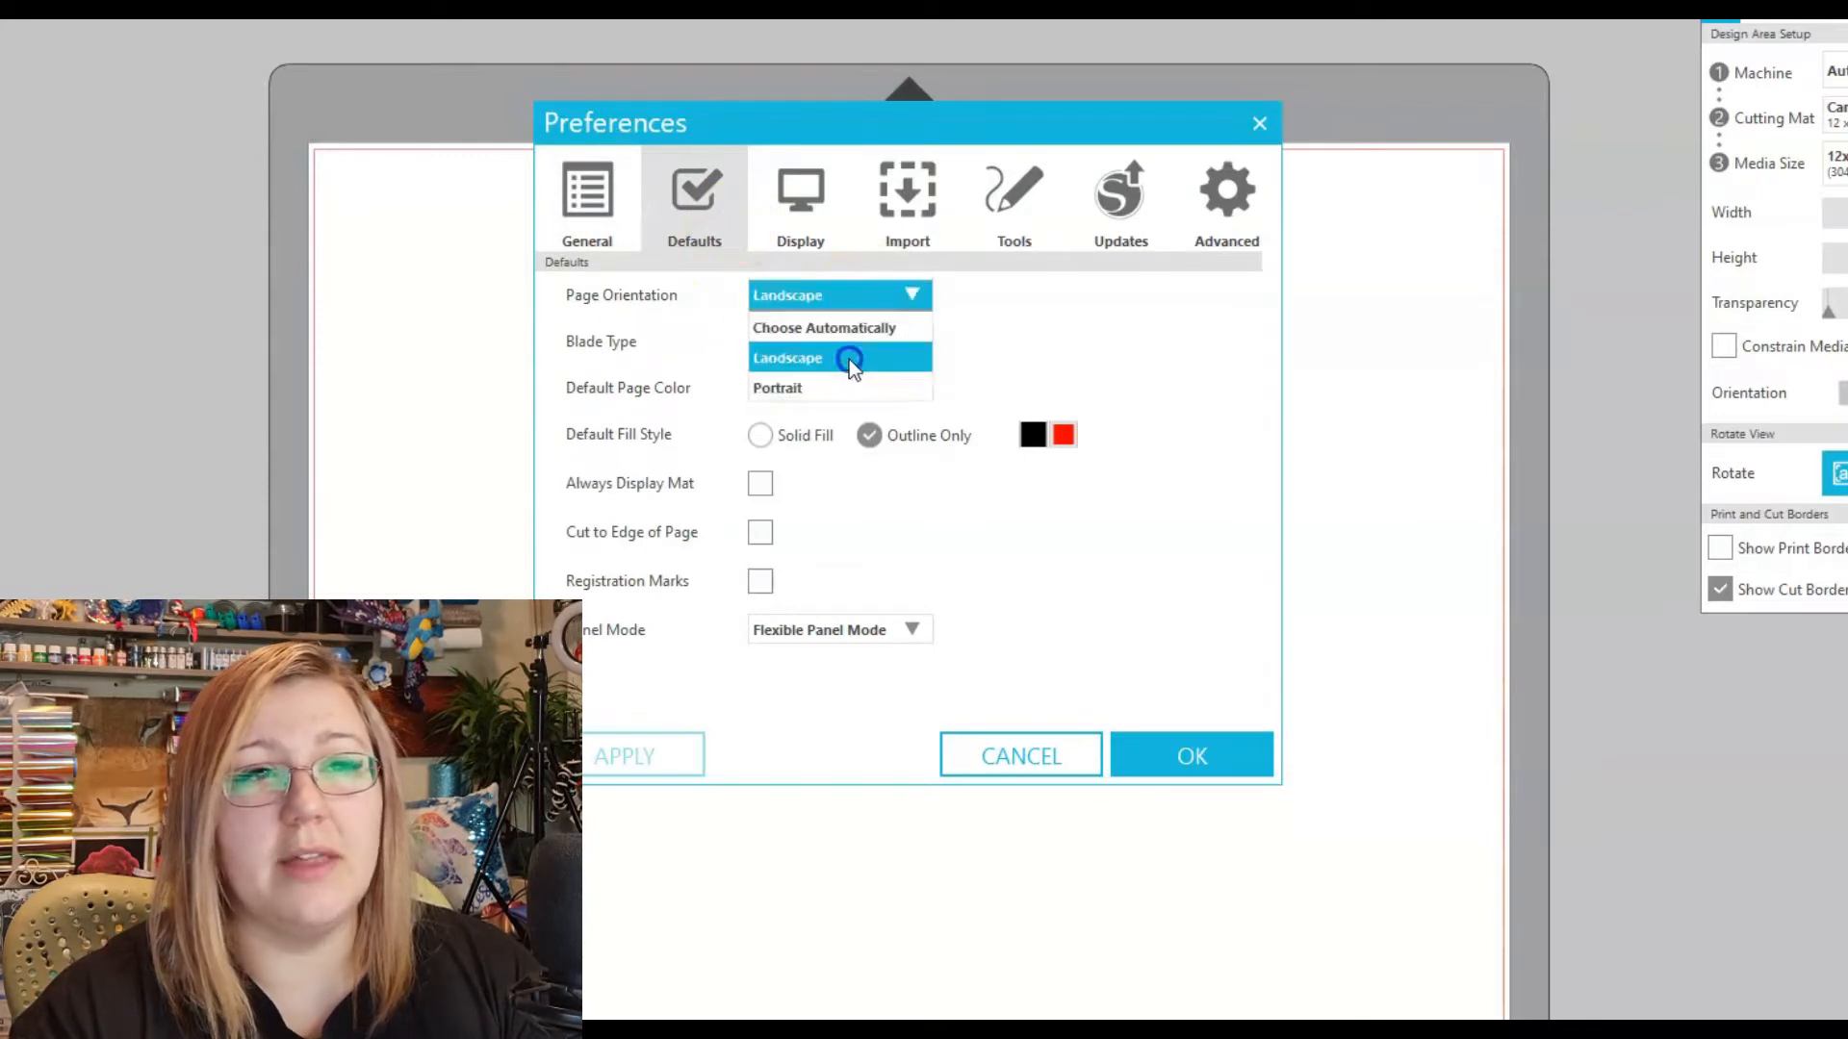
{"action": "left_click", "coordinate": [870, 287]}
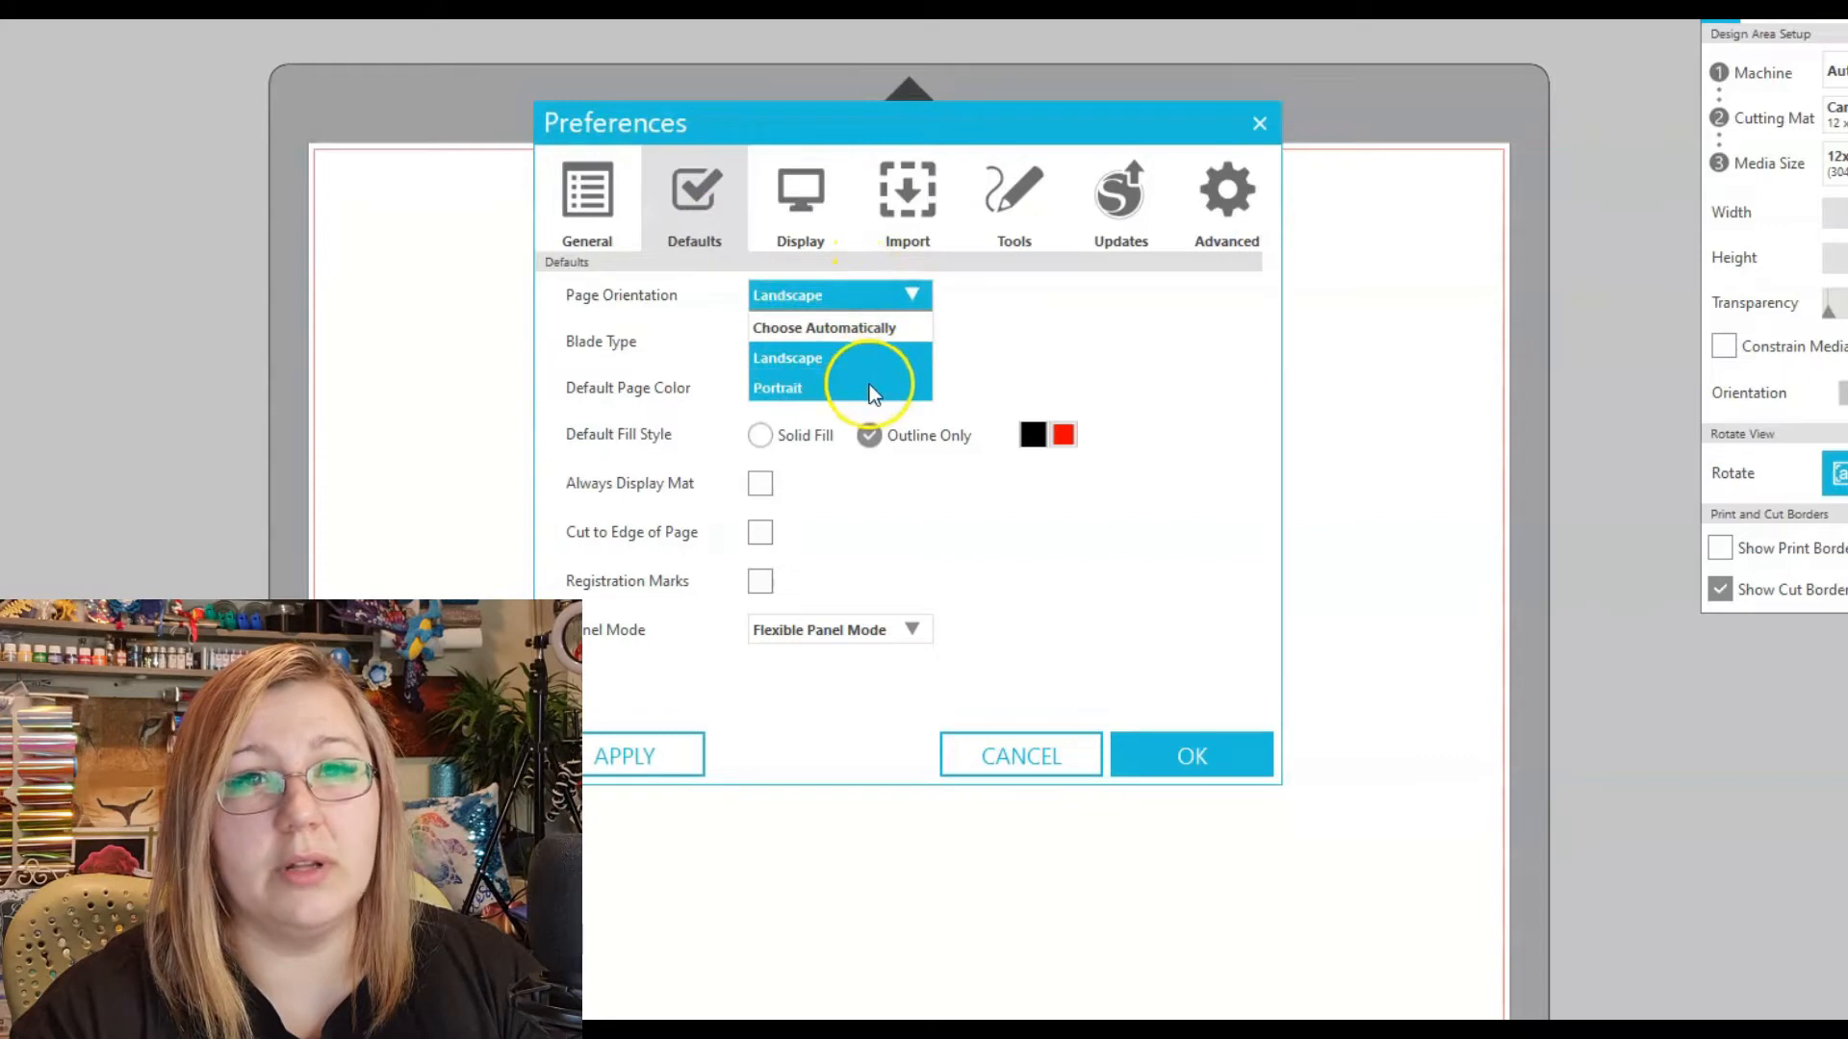
{"action": "left_click", "coordinate": [870, 386]}
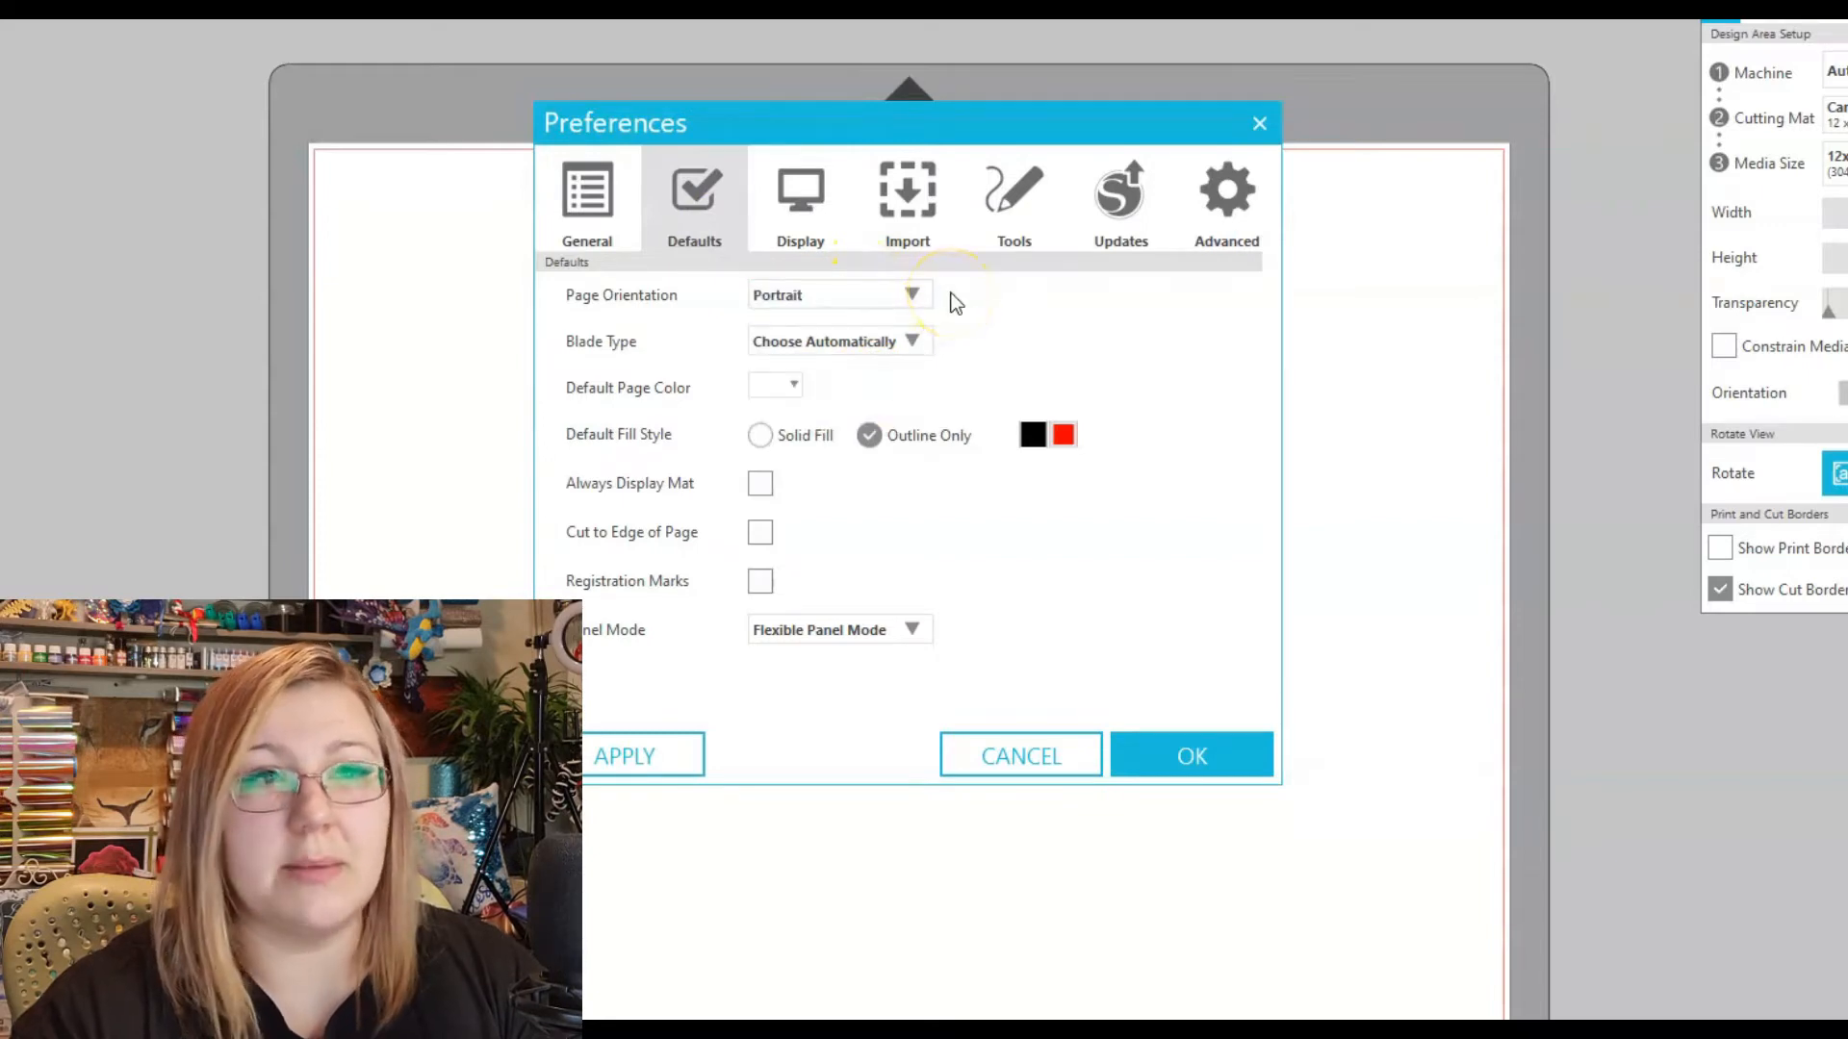
{"action": "left_click", "coordinate": [890, 294]}
{"action": "left_click", "coordinate": [875, 334]}
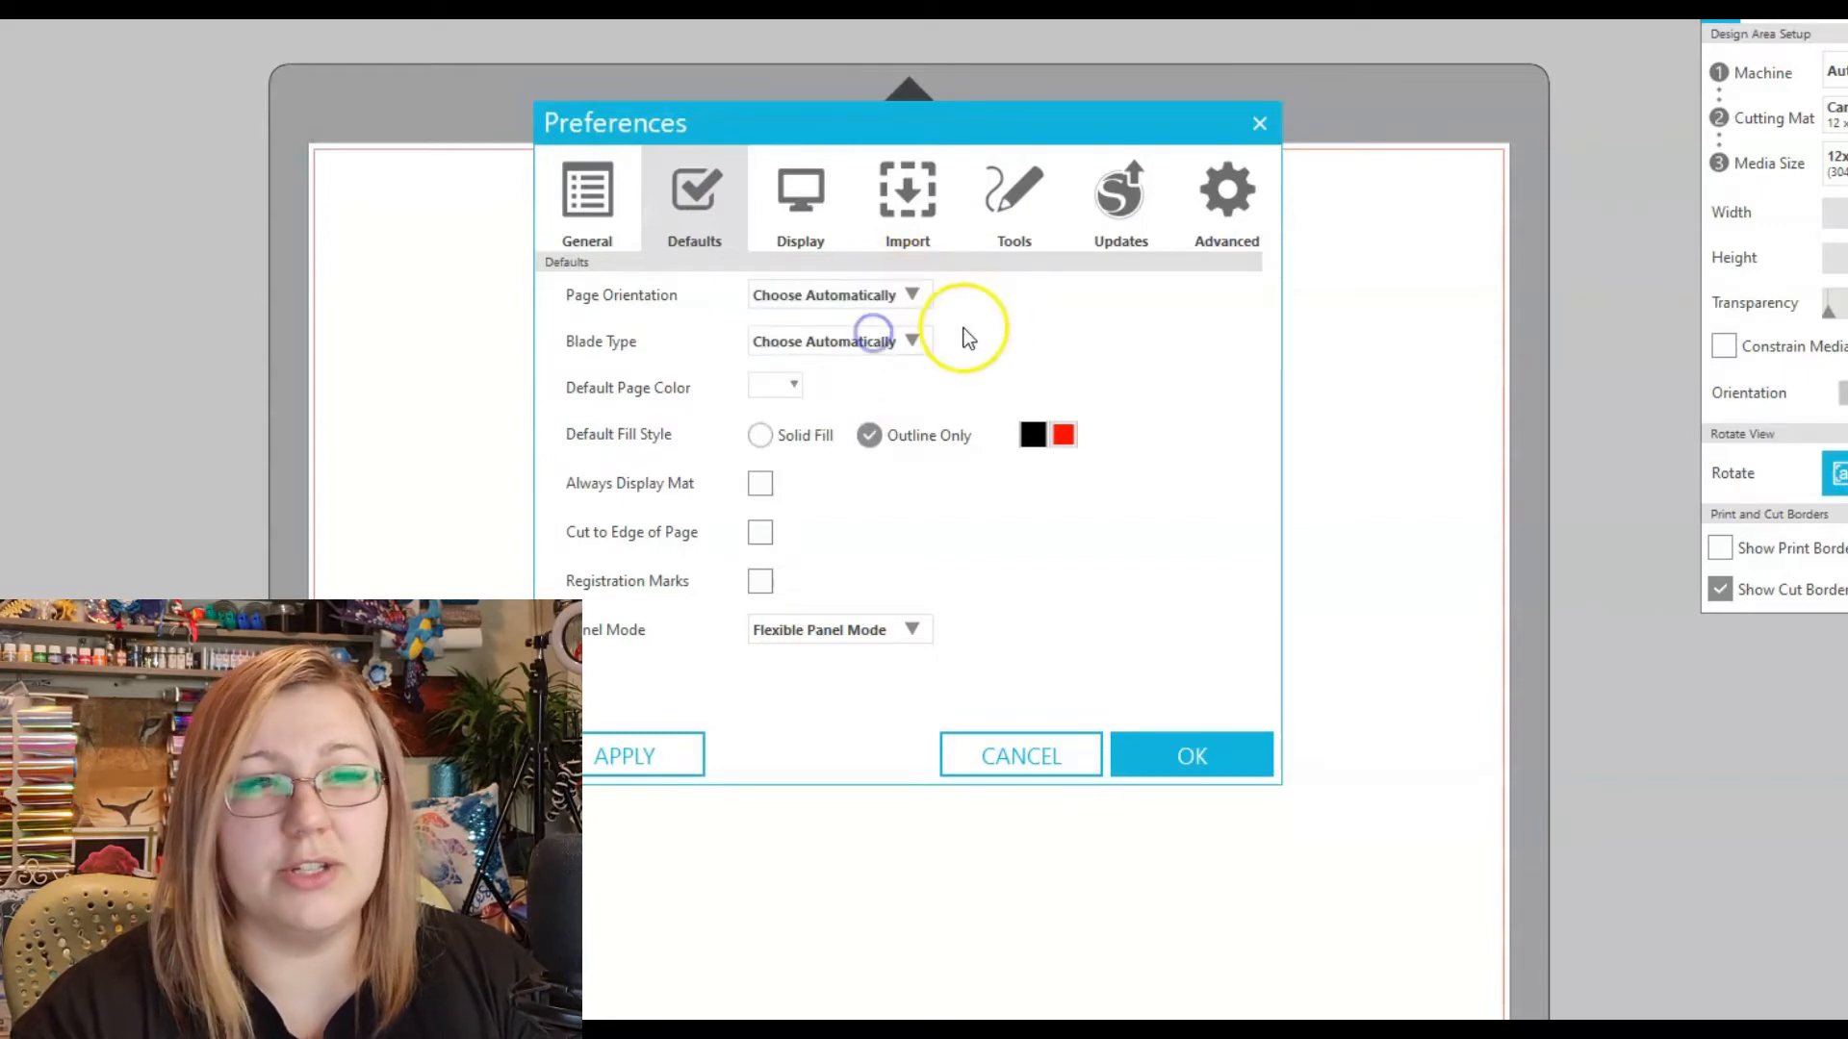
View the default blade type choices without changing the Choose Automatically setting
{"action": "left_click", "coordinate": [904, 352]}
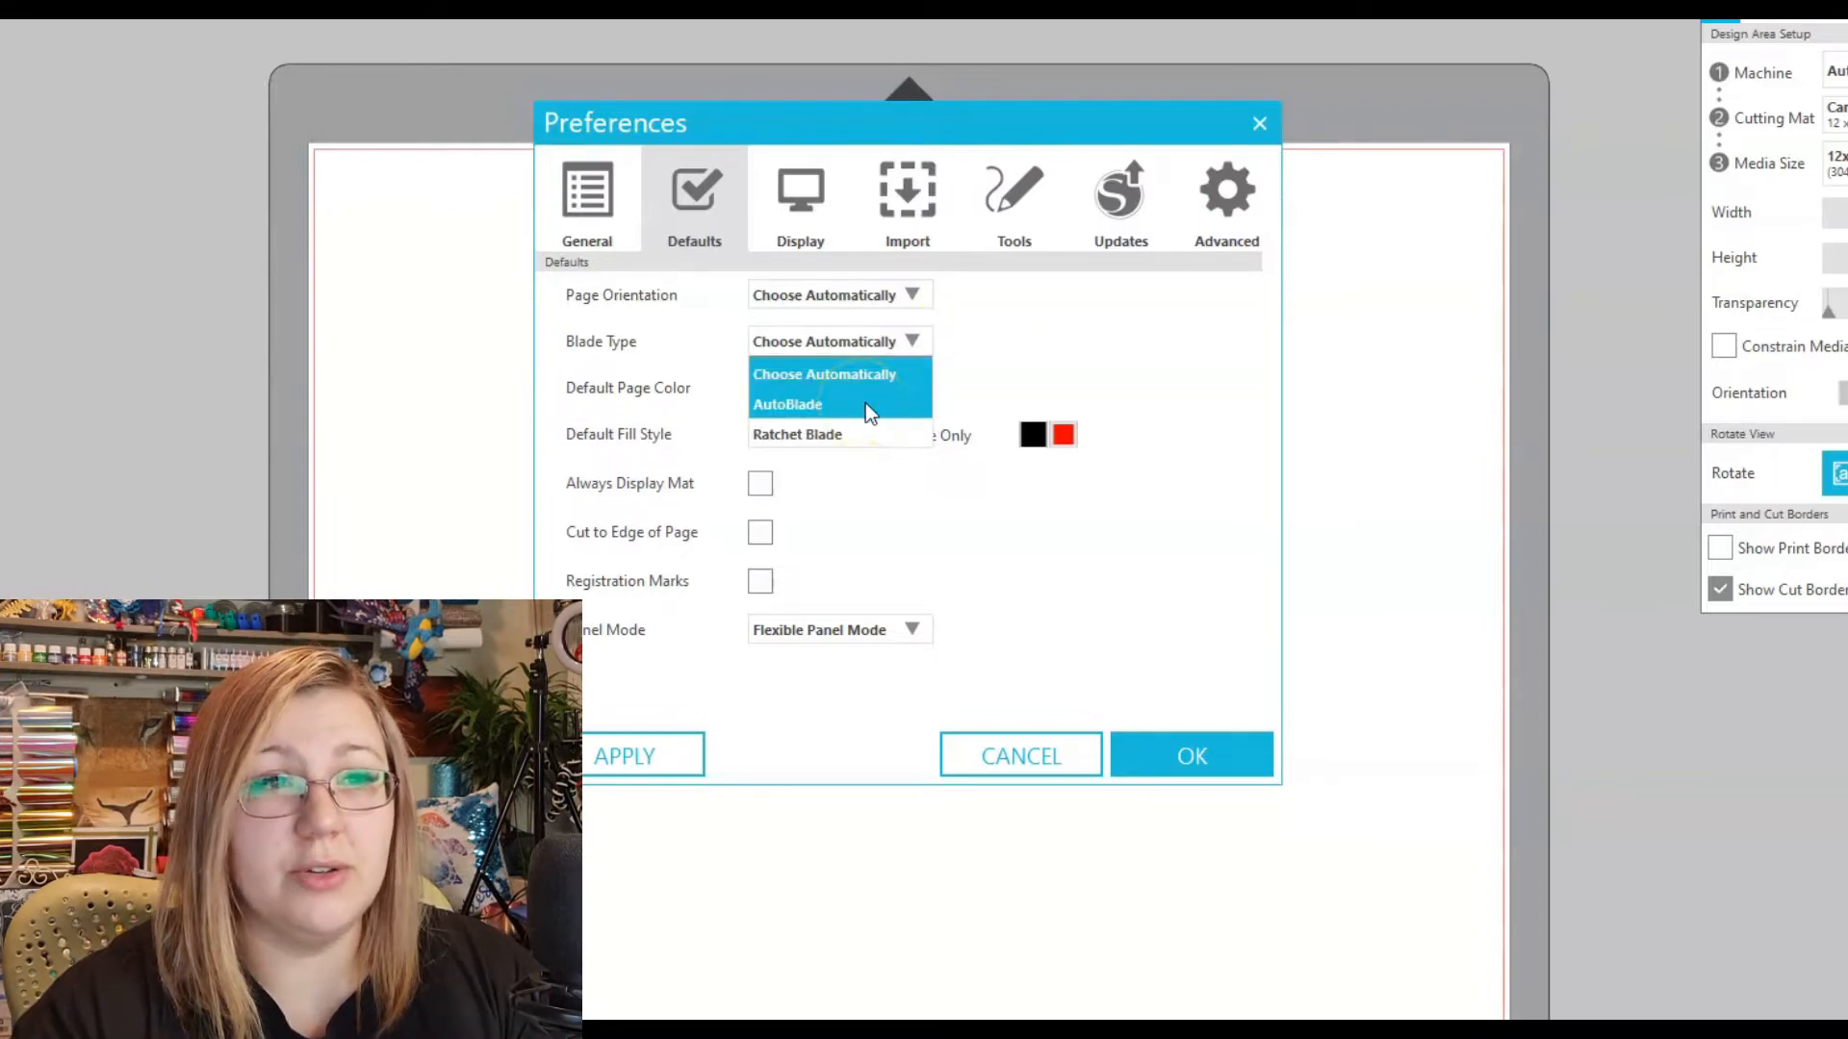
{"action": "left_click", "coordinate": [895, 434]}
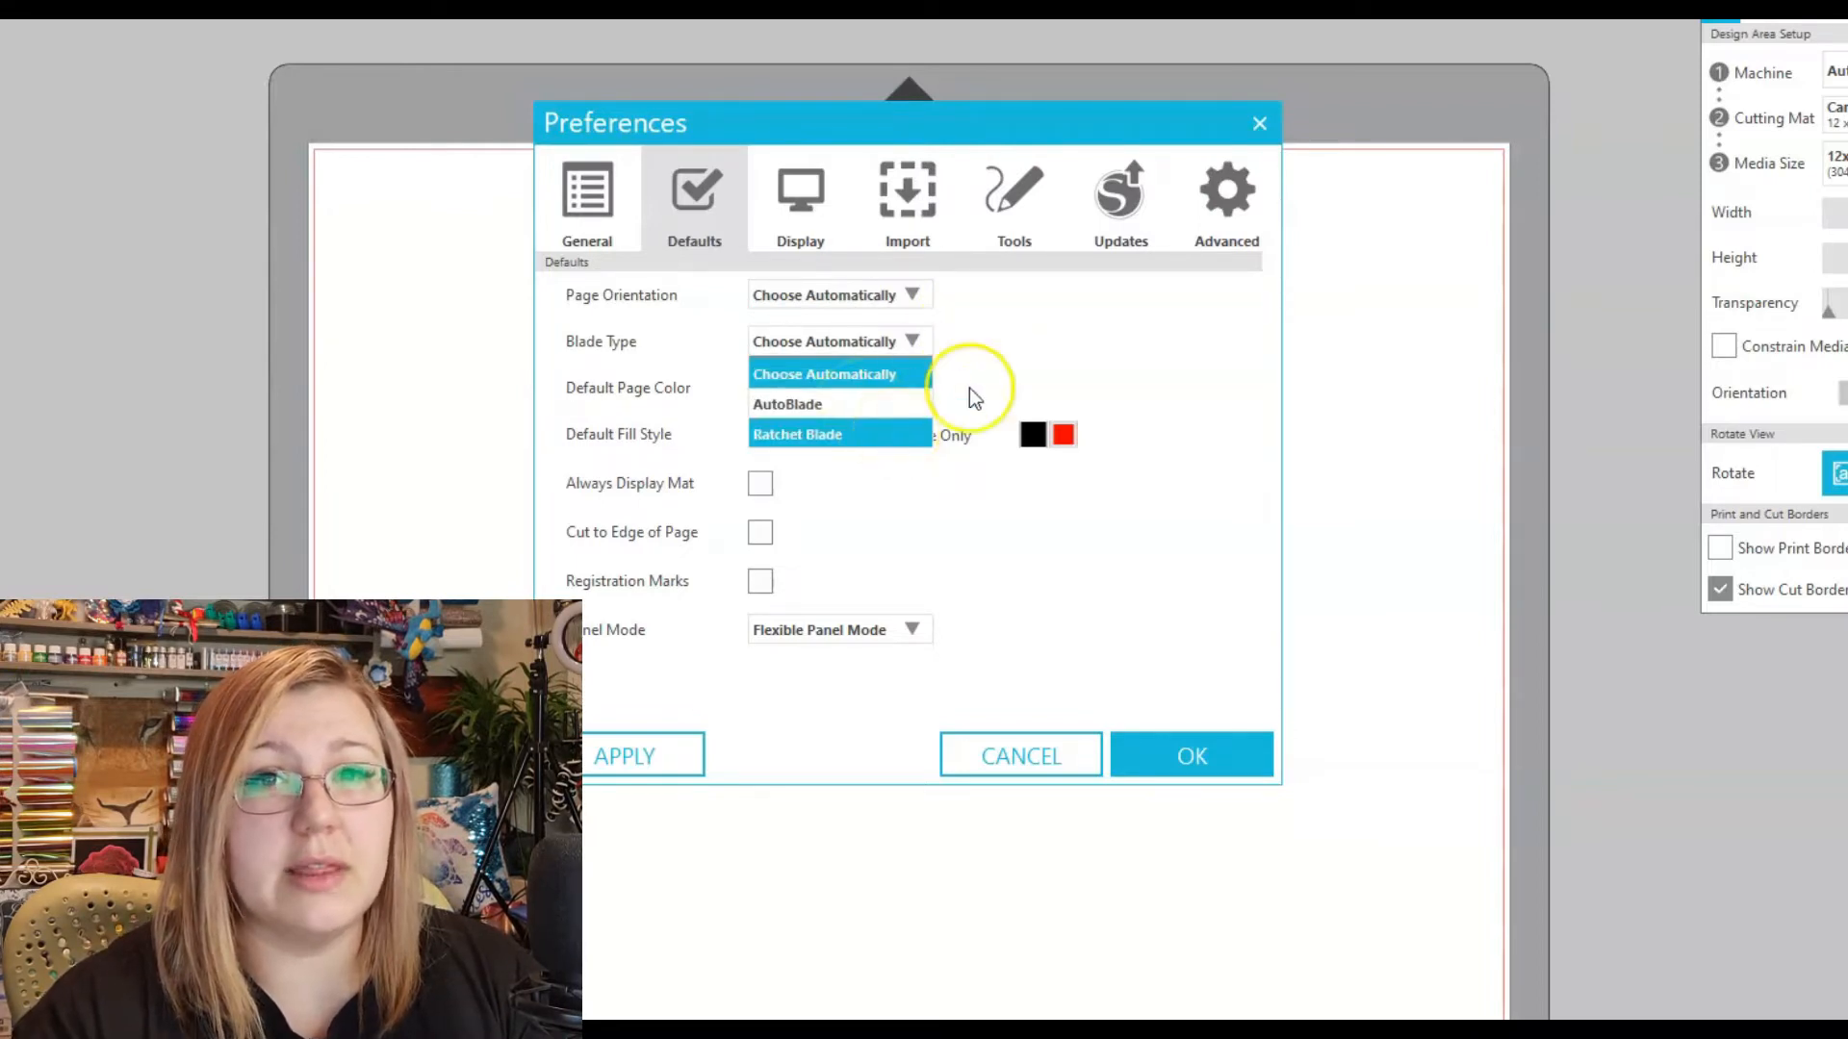
{"action": "left_click", "coordinate": [968, 389]}
{"action": "left_click", "coordinate": [863, 449]}
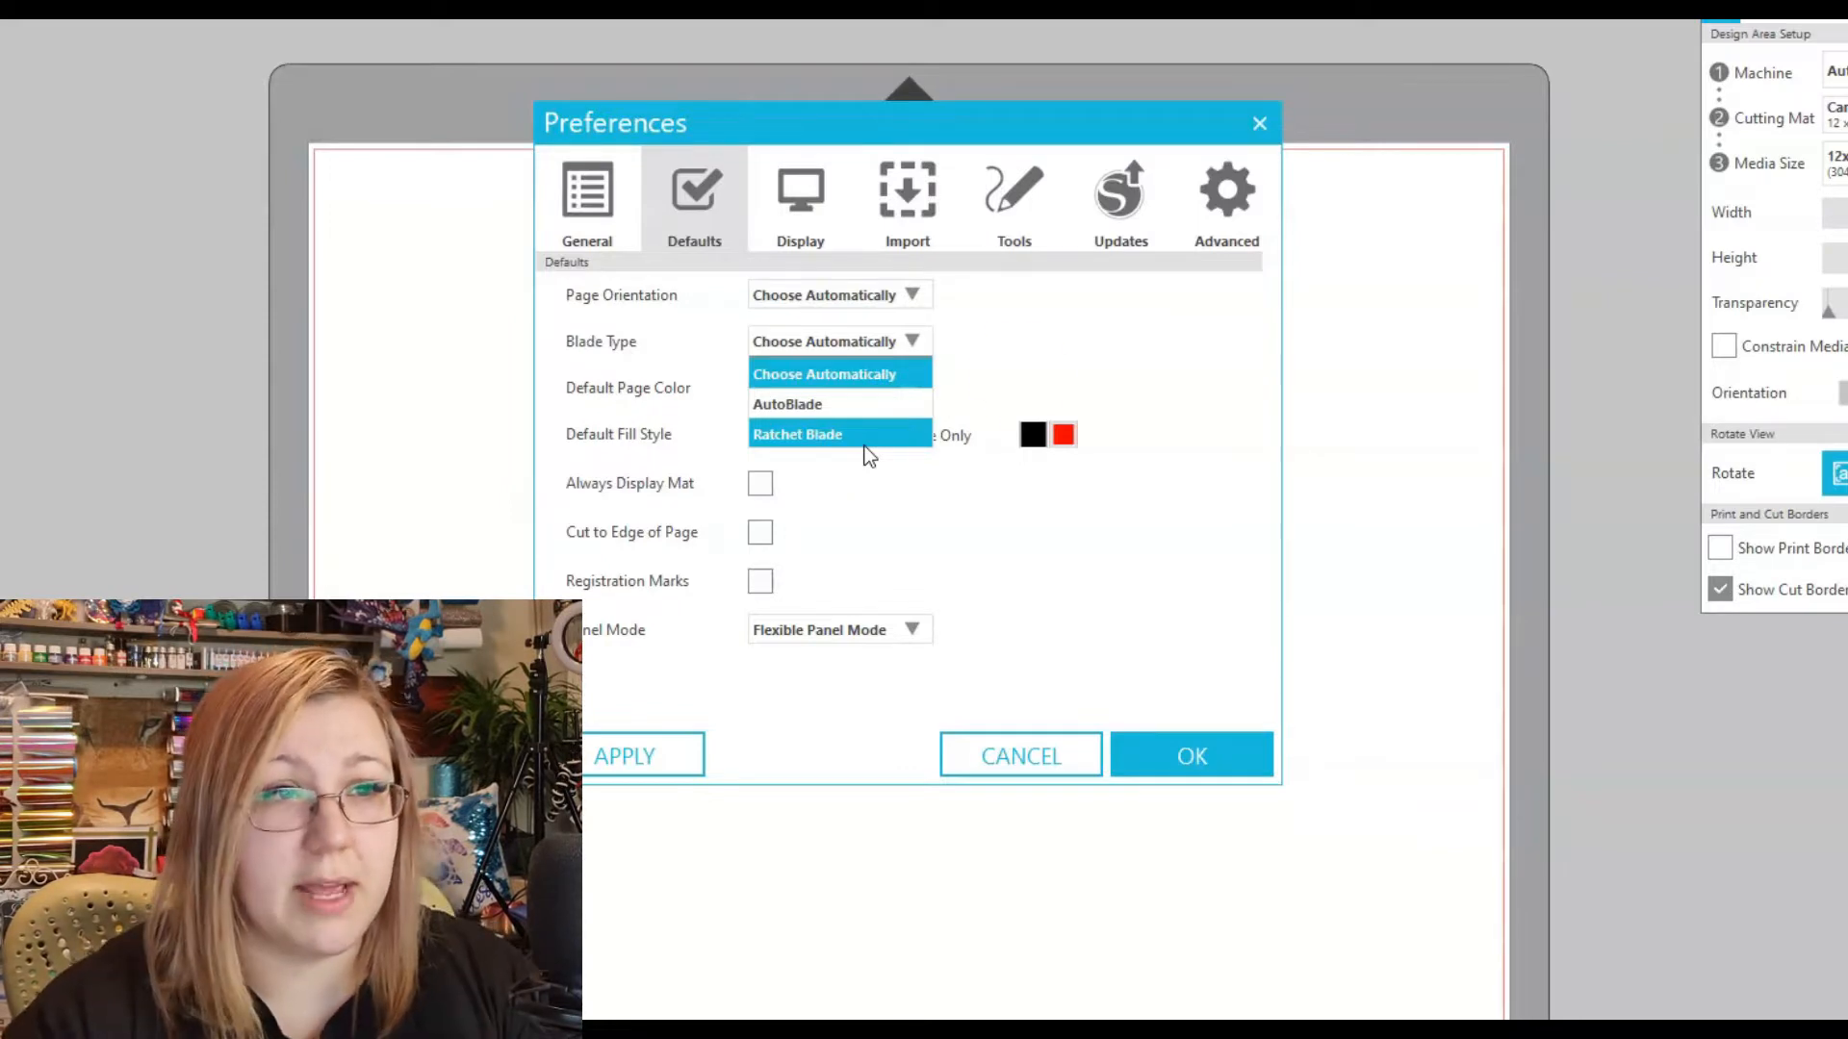
{"action": "left_click", "coordinate": [1229, 321]}
Look through the Display preferences and the Import preferences, including the opening options for GSD files
{"action": "left_click", "coordinate": [796, 215]}
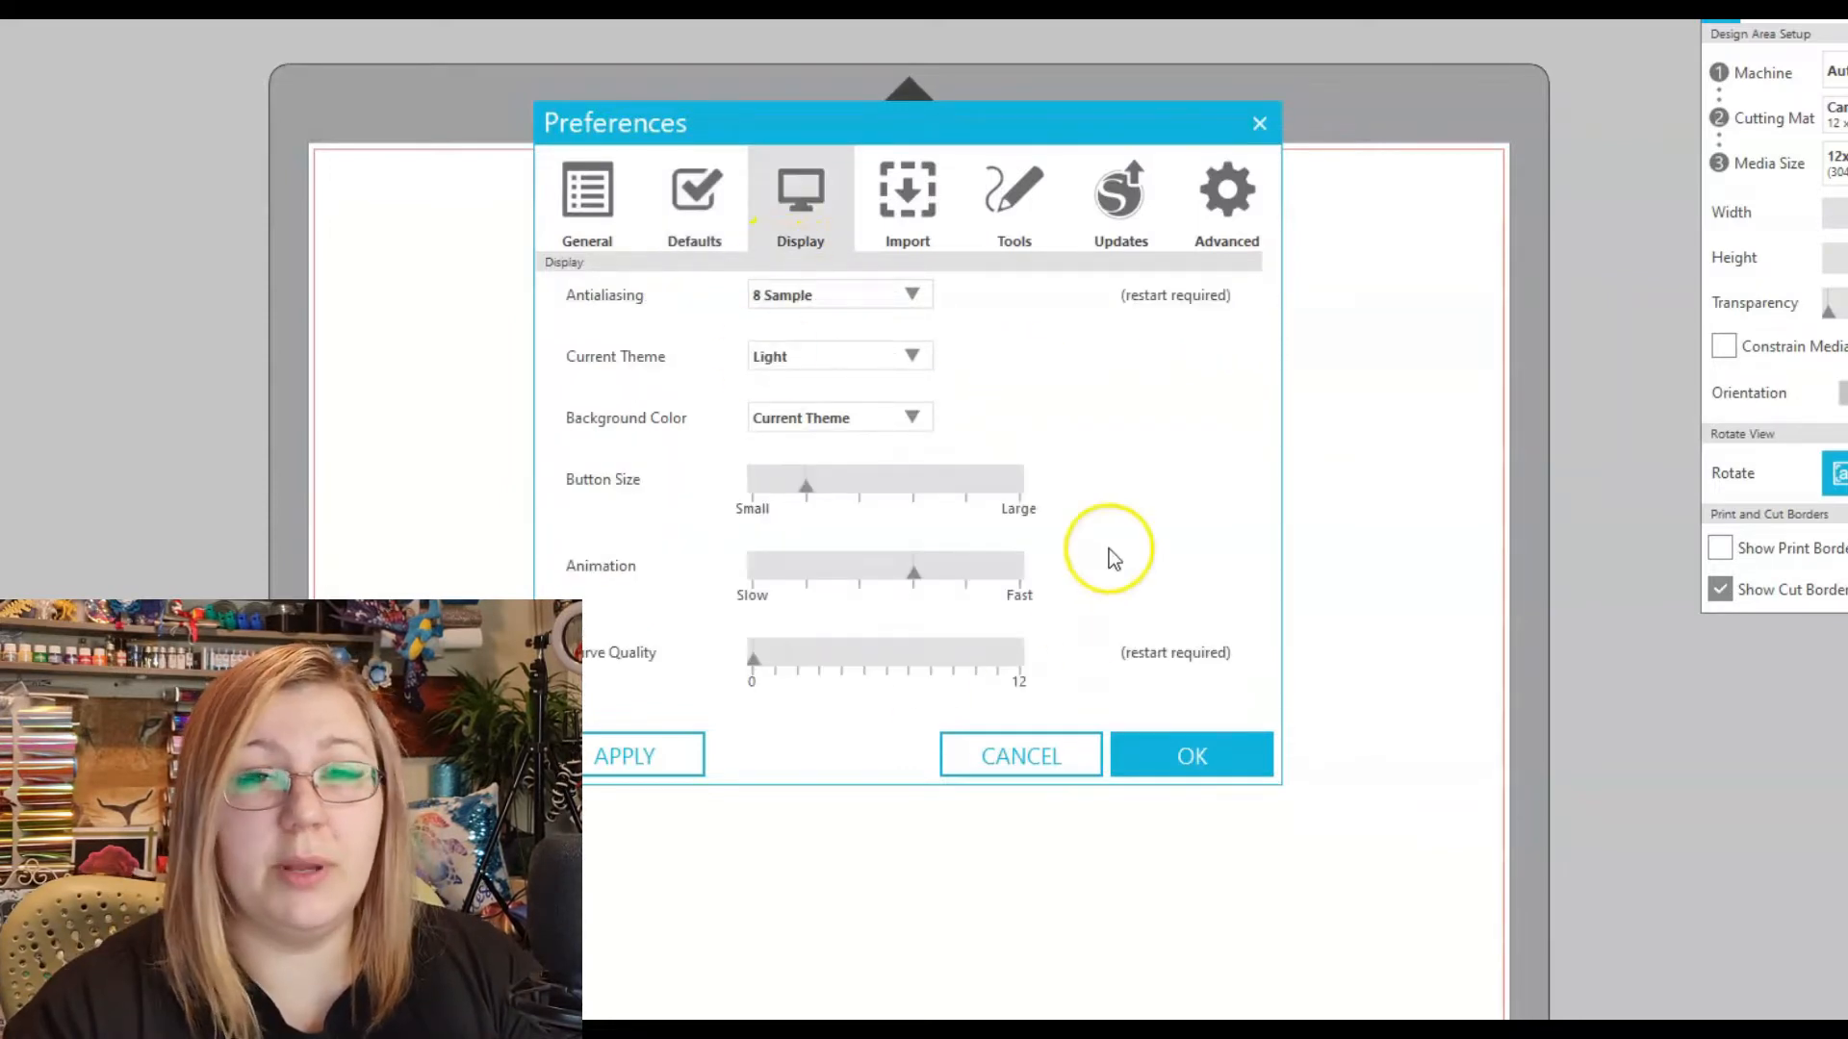
{"action": "left_click", "coordinate": [904, 221]}
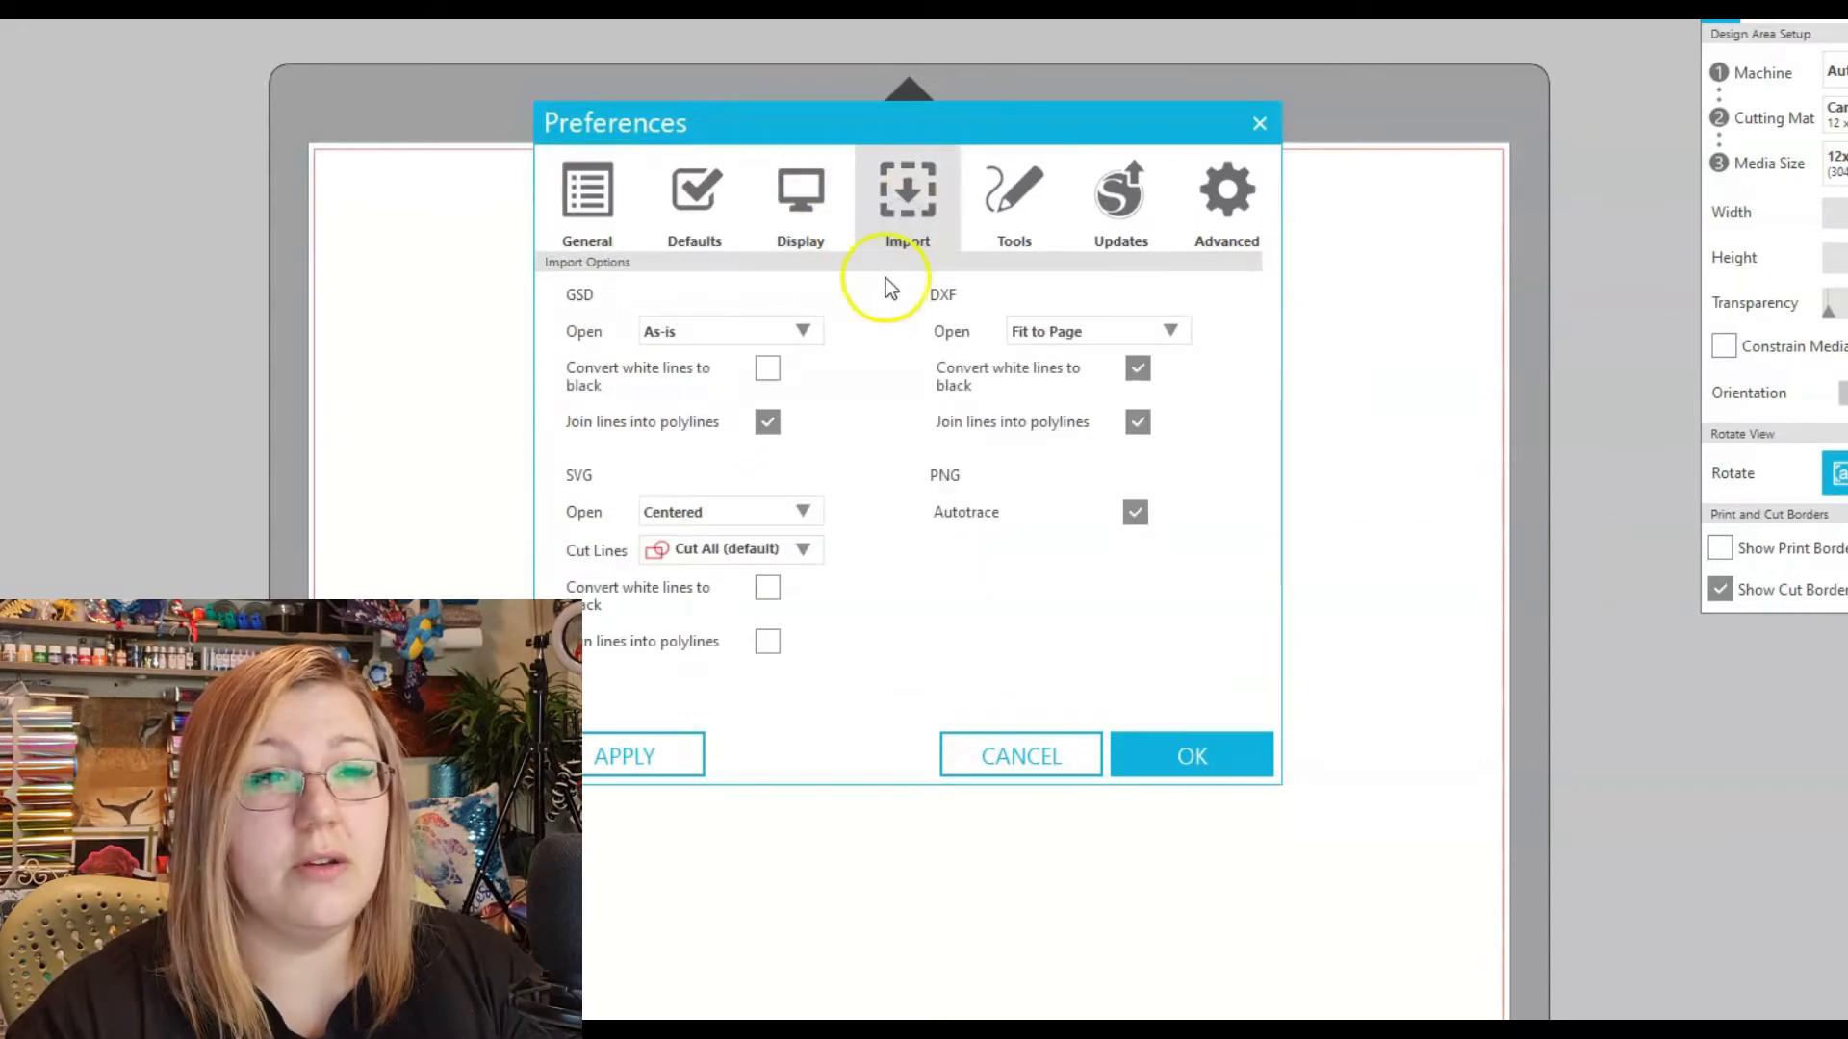
{"action": "left_click", "coordinate": [801, 329]}
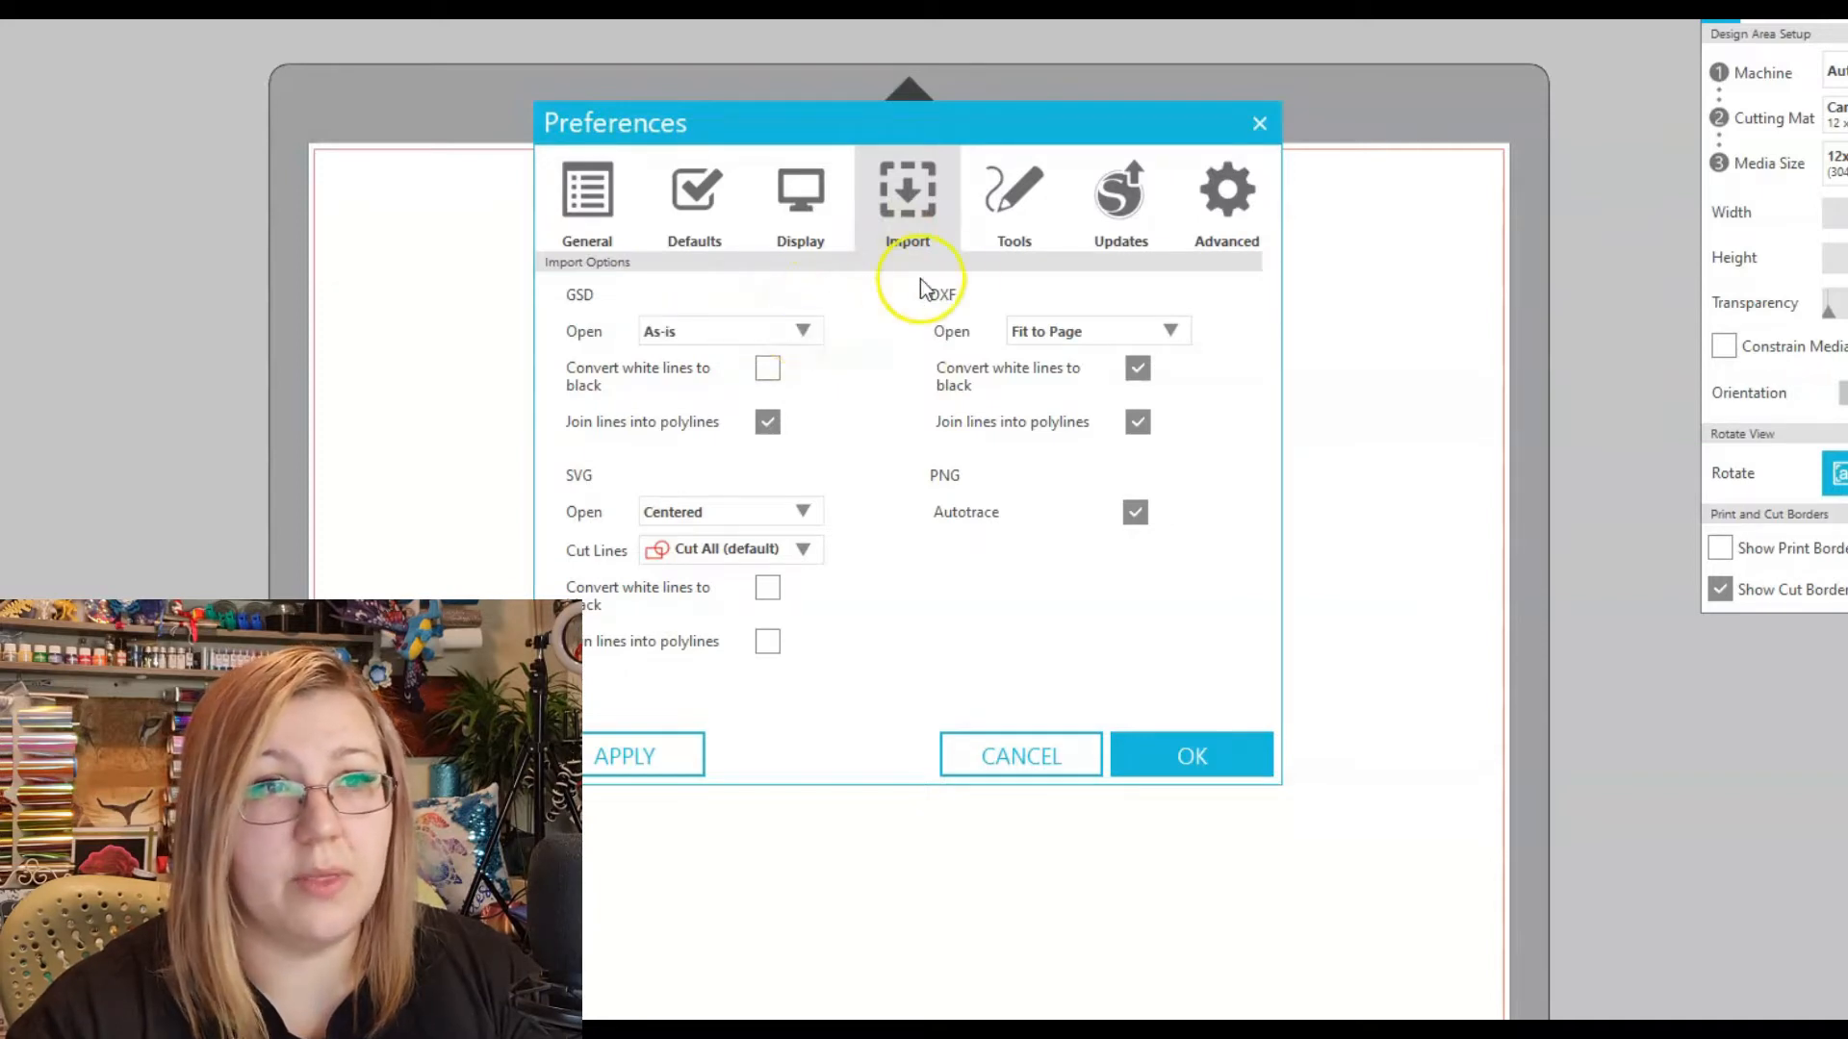
Set the action after creating a shape to Choose Select in the Tools preferences
{"action": "left_click", "coordinate": [1022, 200]}
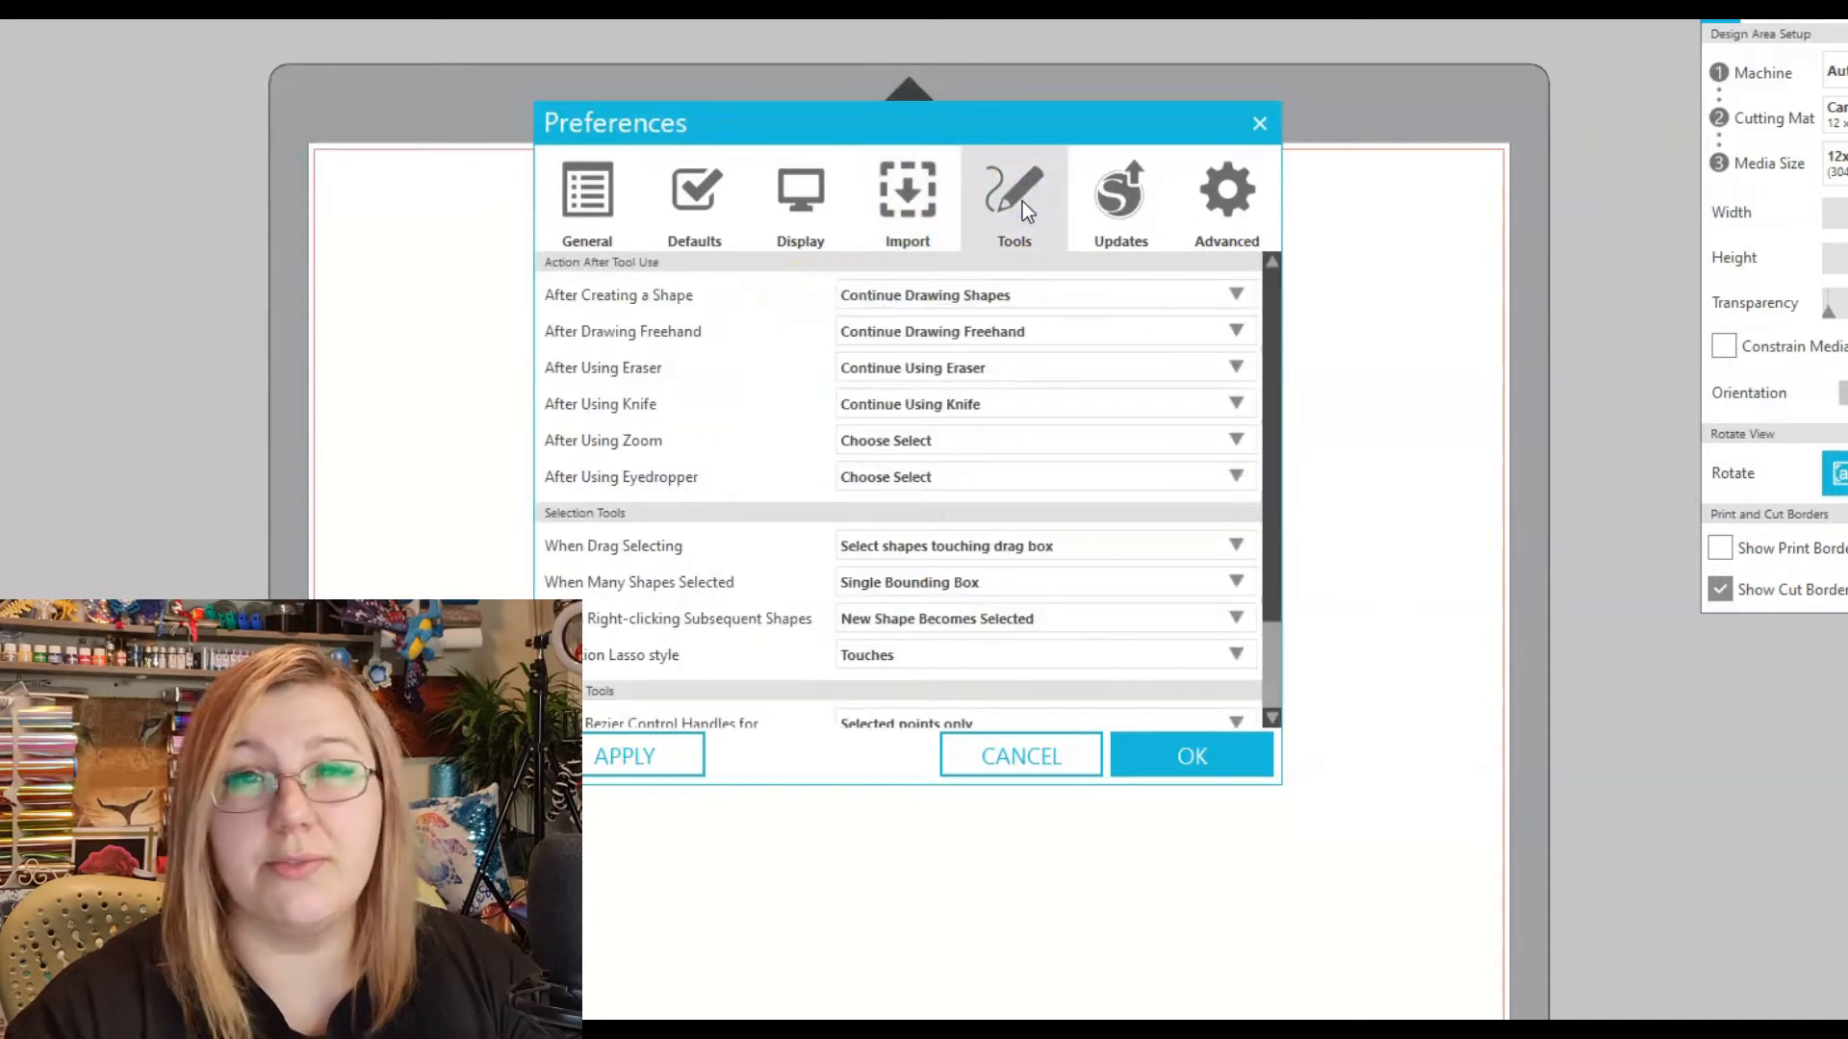
{"action": "left_click", "coordinate": [871, 295]}
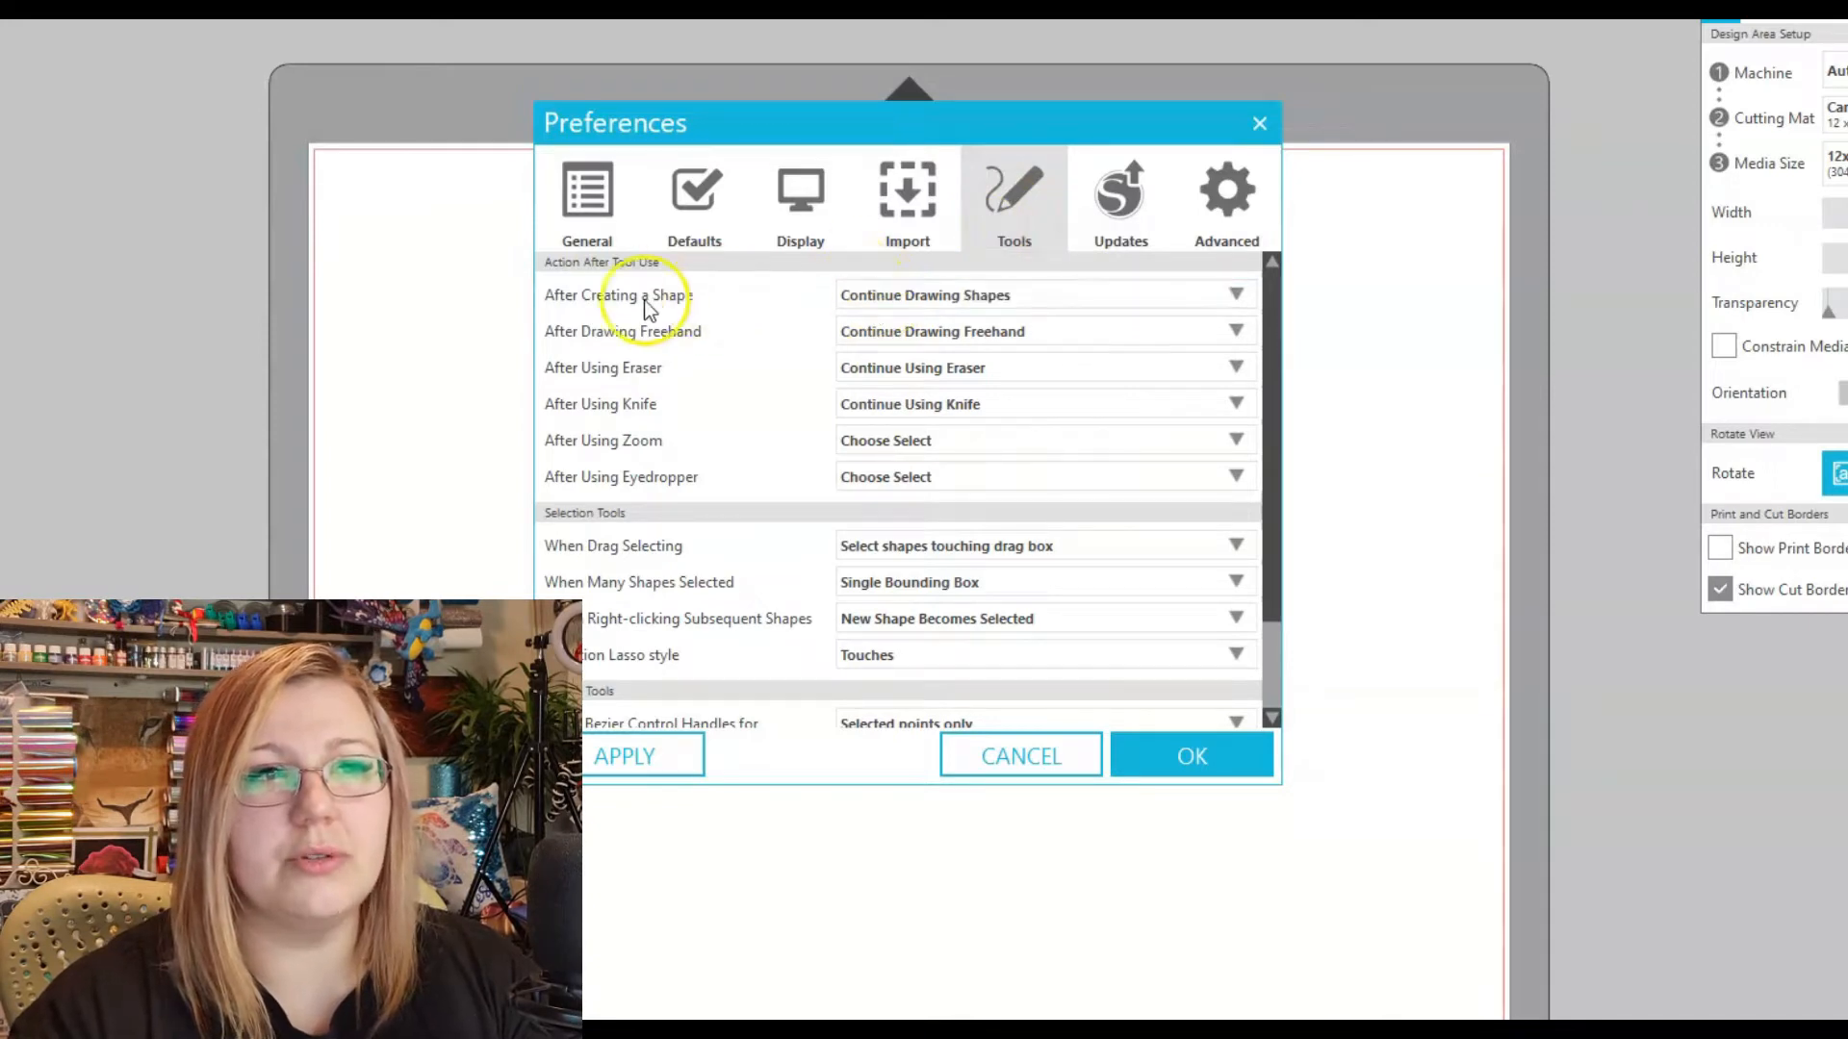
{"action": "left_click", "coordinate": [924, 300]}
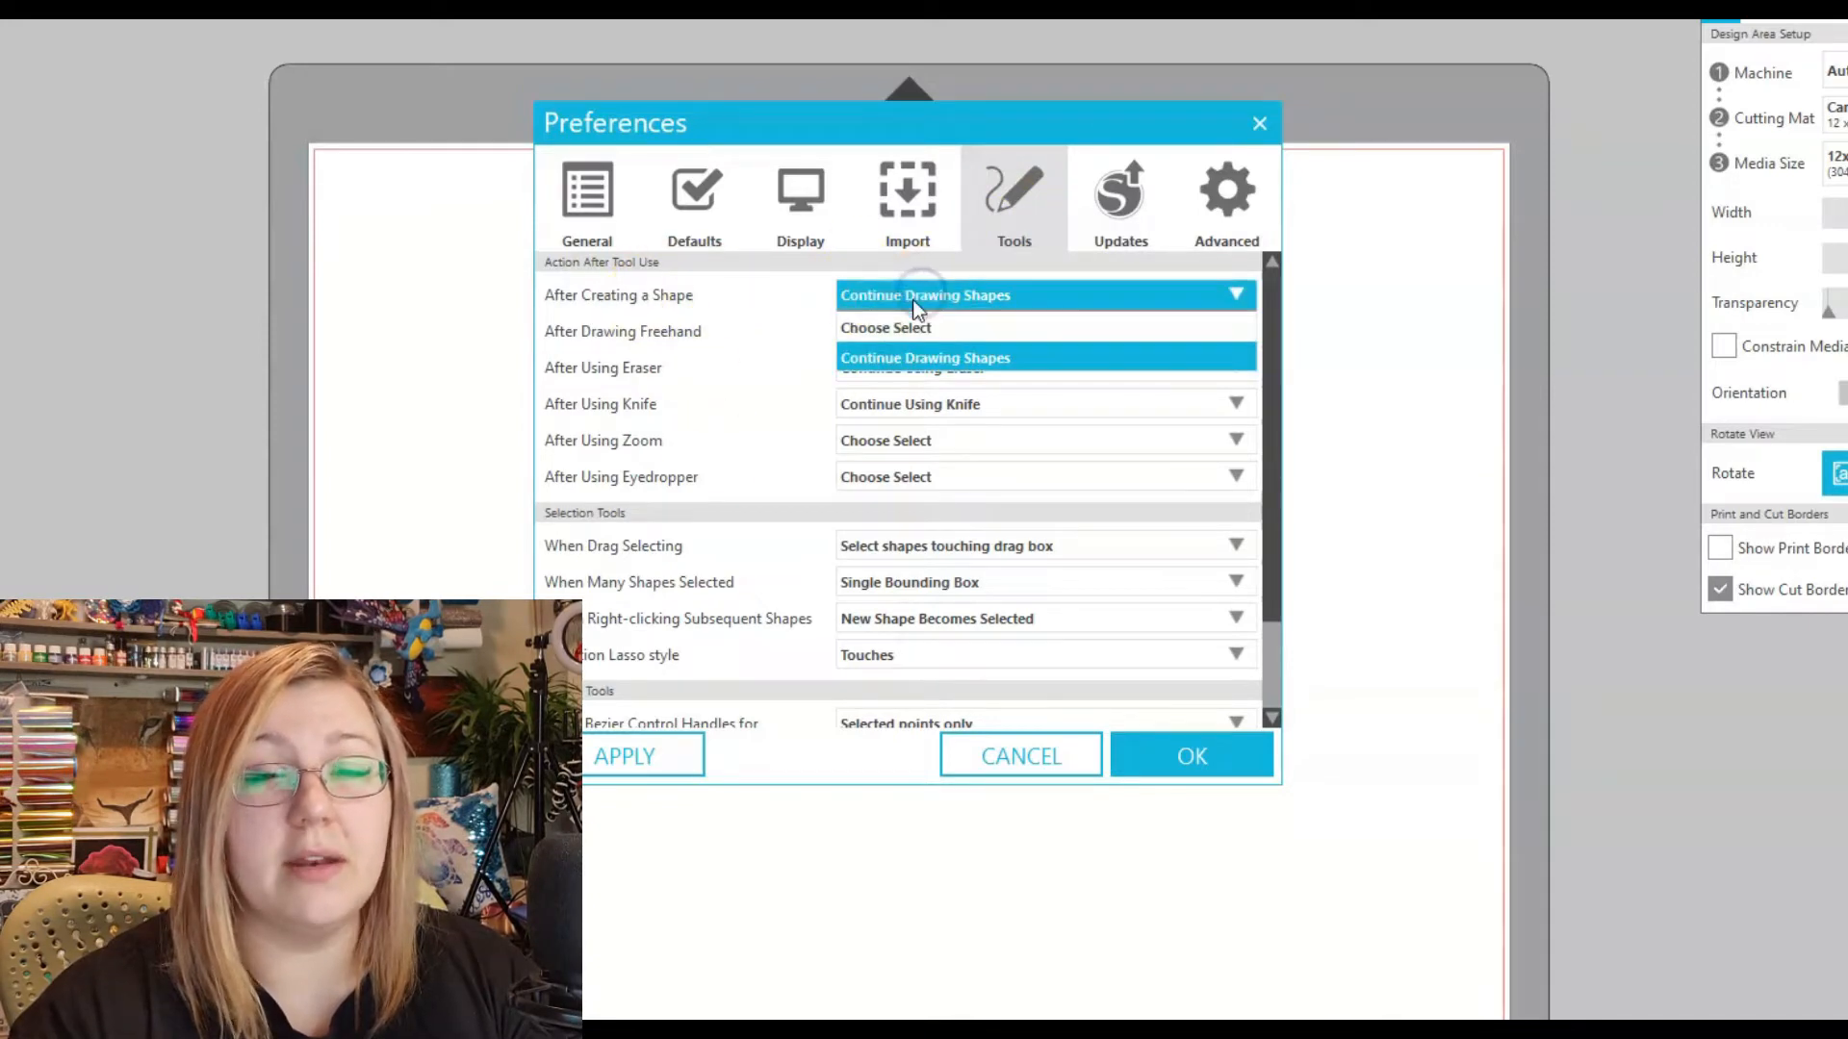
{"action": "left_click", "coordinate": [912, 298]}
{"action": "left_click", "coordinate": [852, 292]}
{"action": "left_click", "coordinate": [858, 329]}
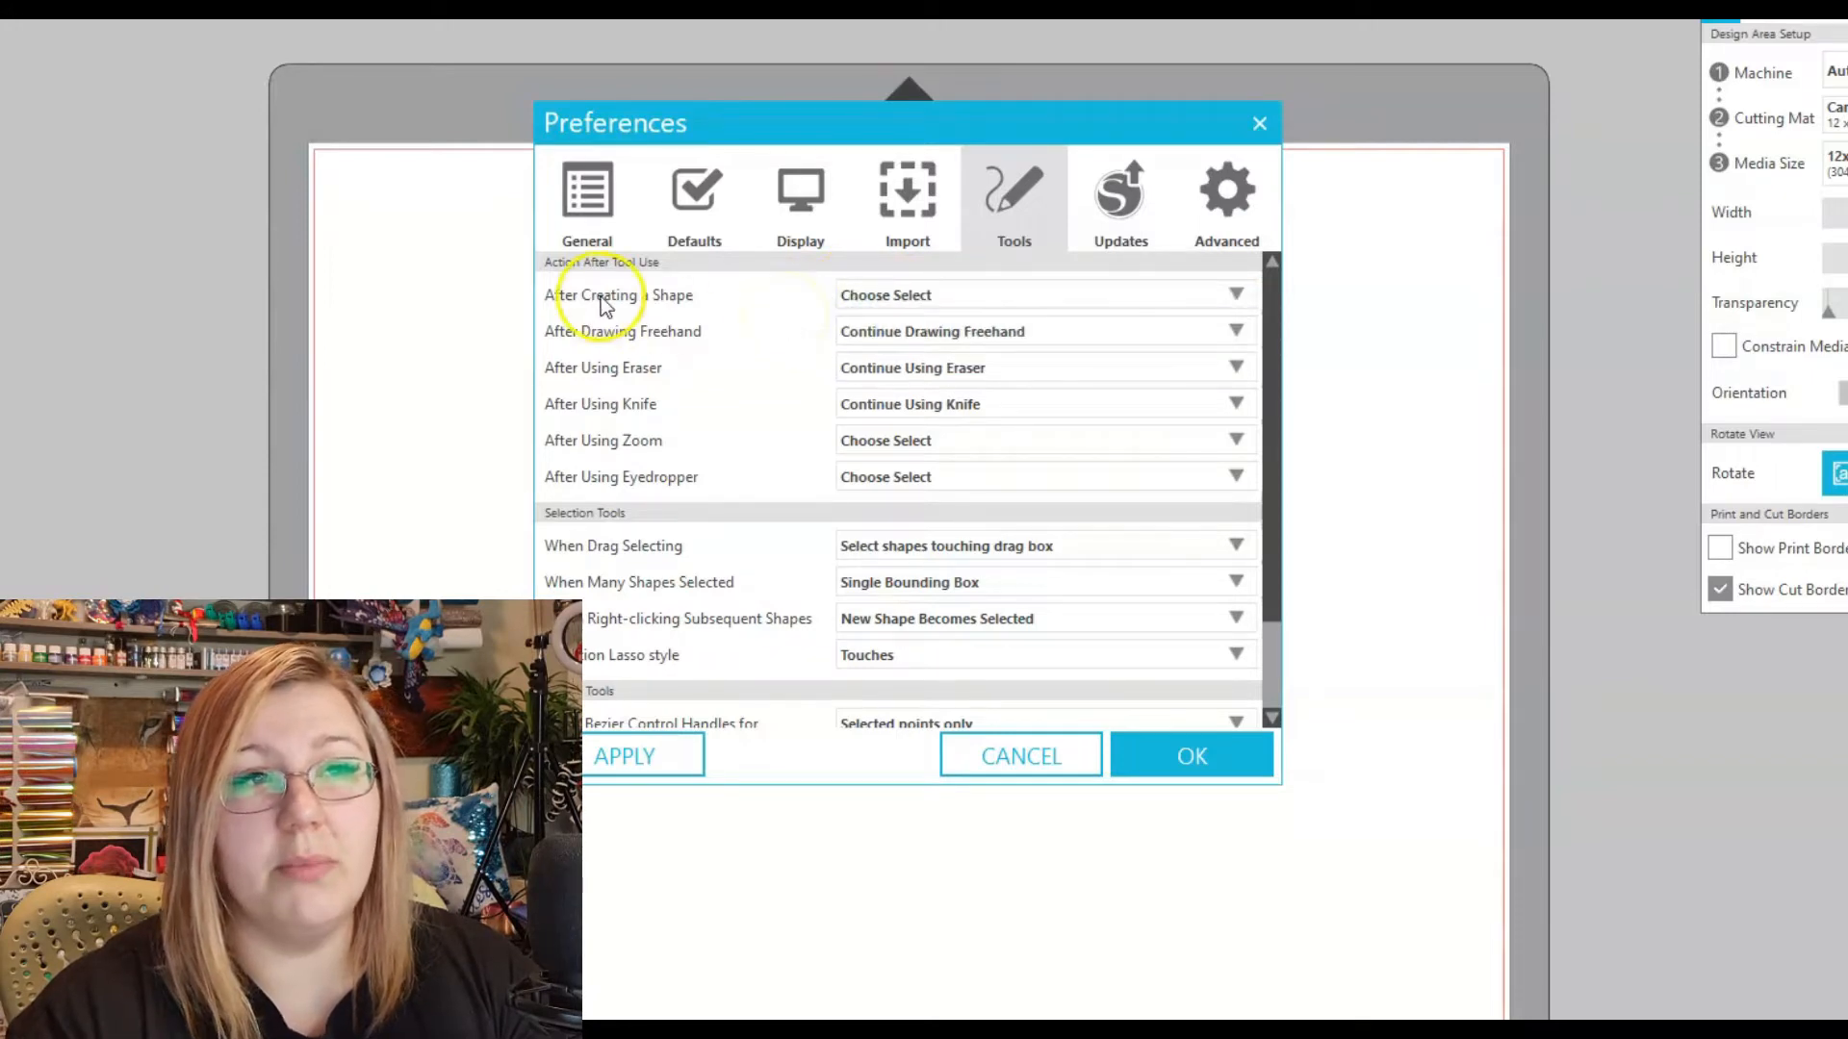
Set the action after creating a shape to Continue Drawing Shapes and close the preferences
{"action": "left_click", "coordinate": [938, 310]}
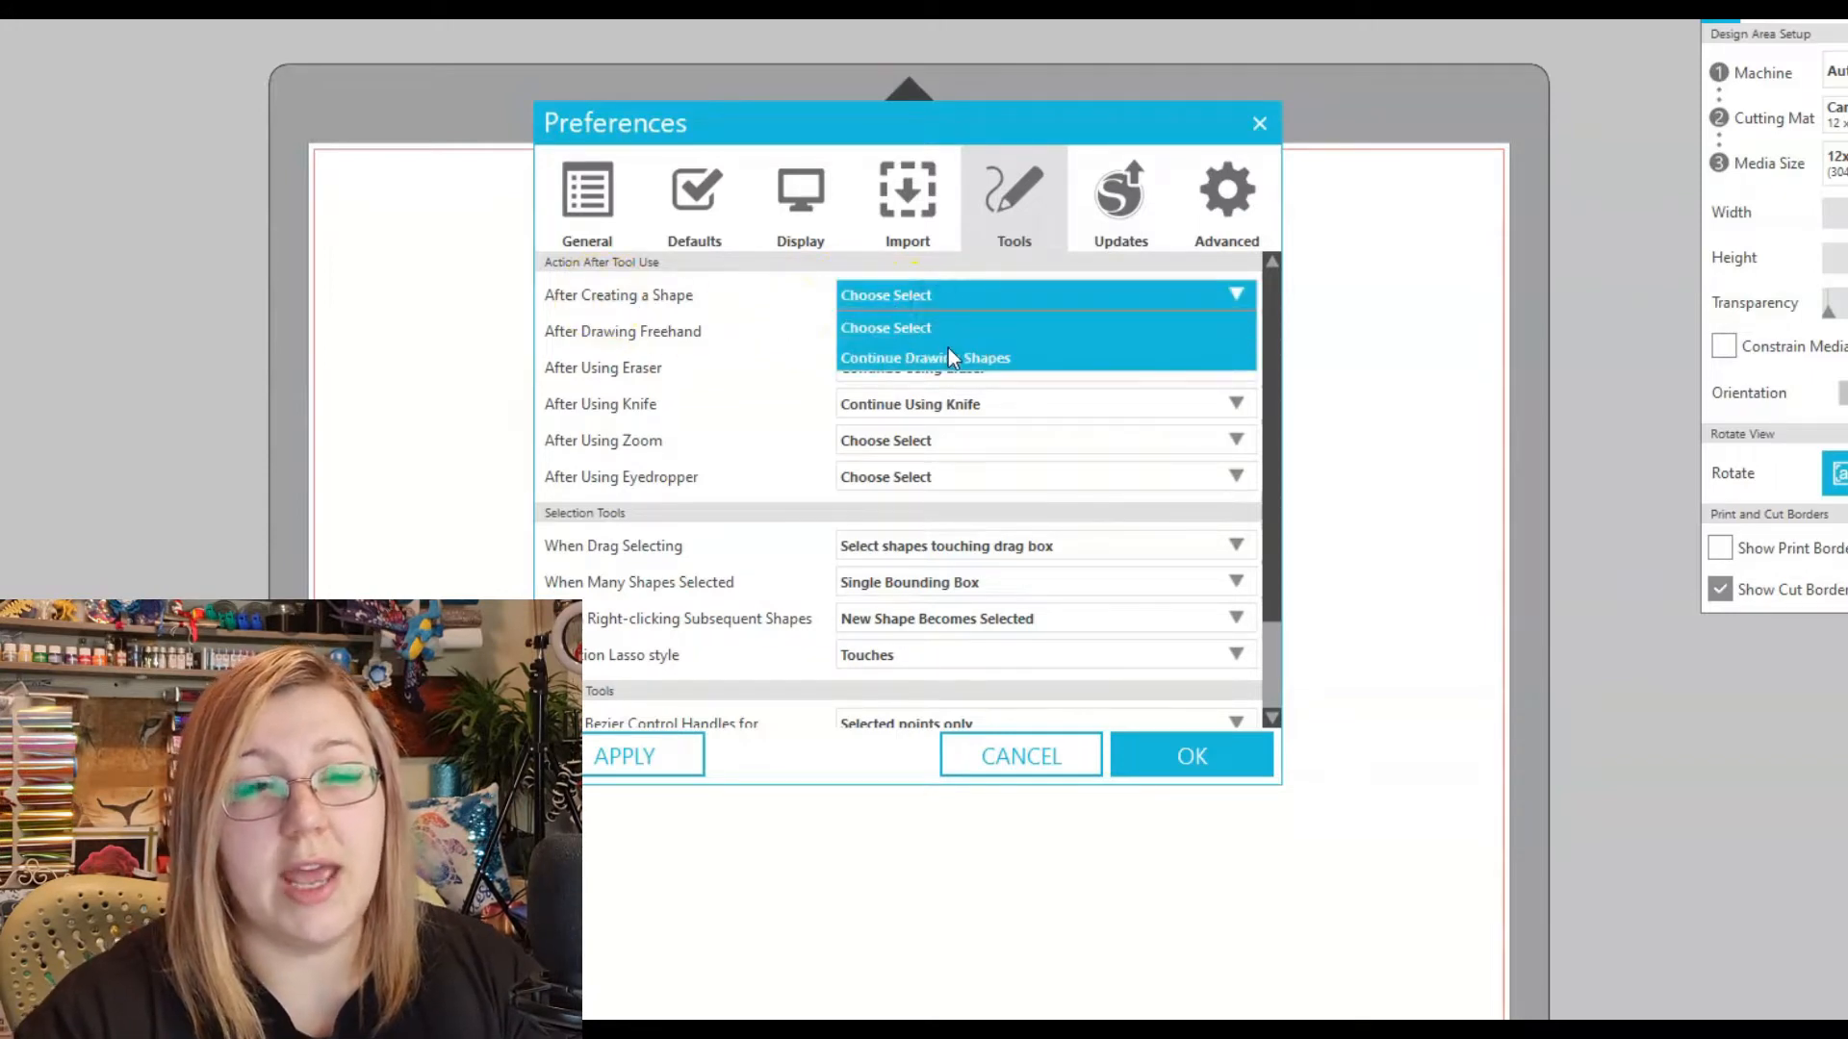
{"action": "left_click", "coordinate": [948, 354]}
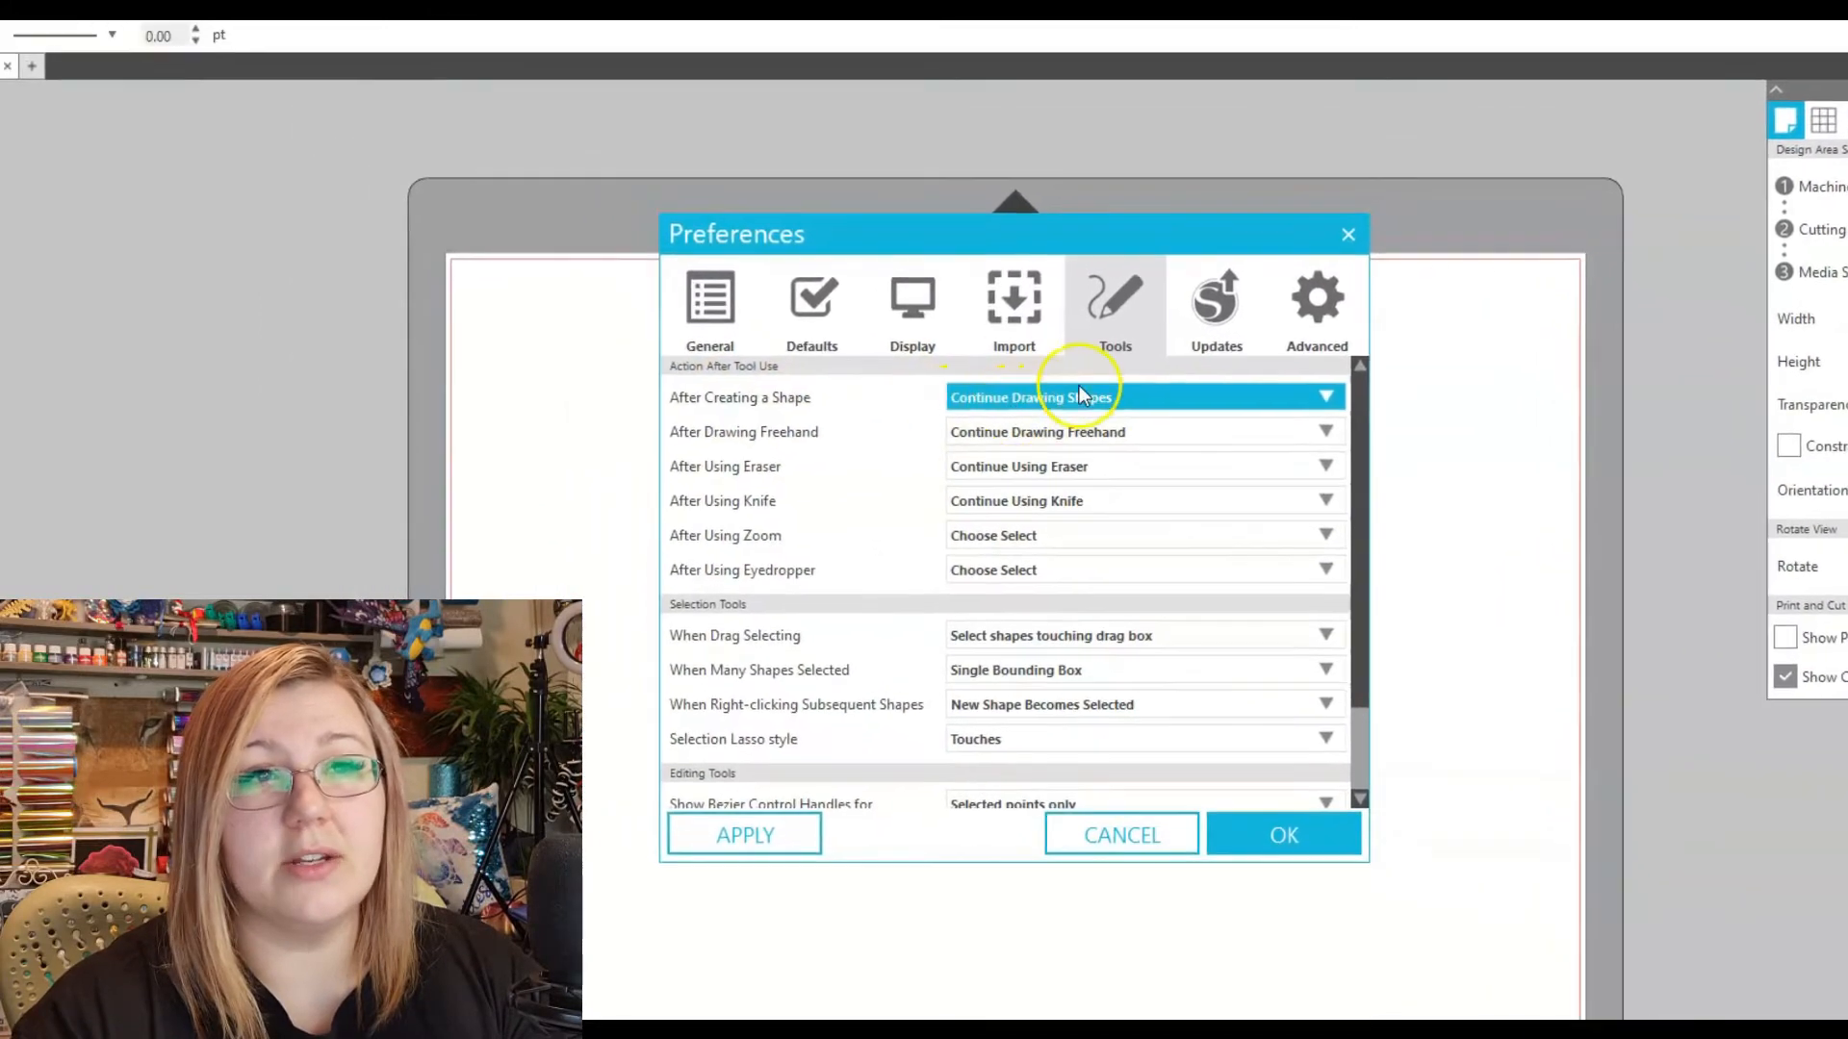
{"action": "left_click", "coordinate": [1296, 171]}
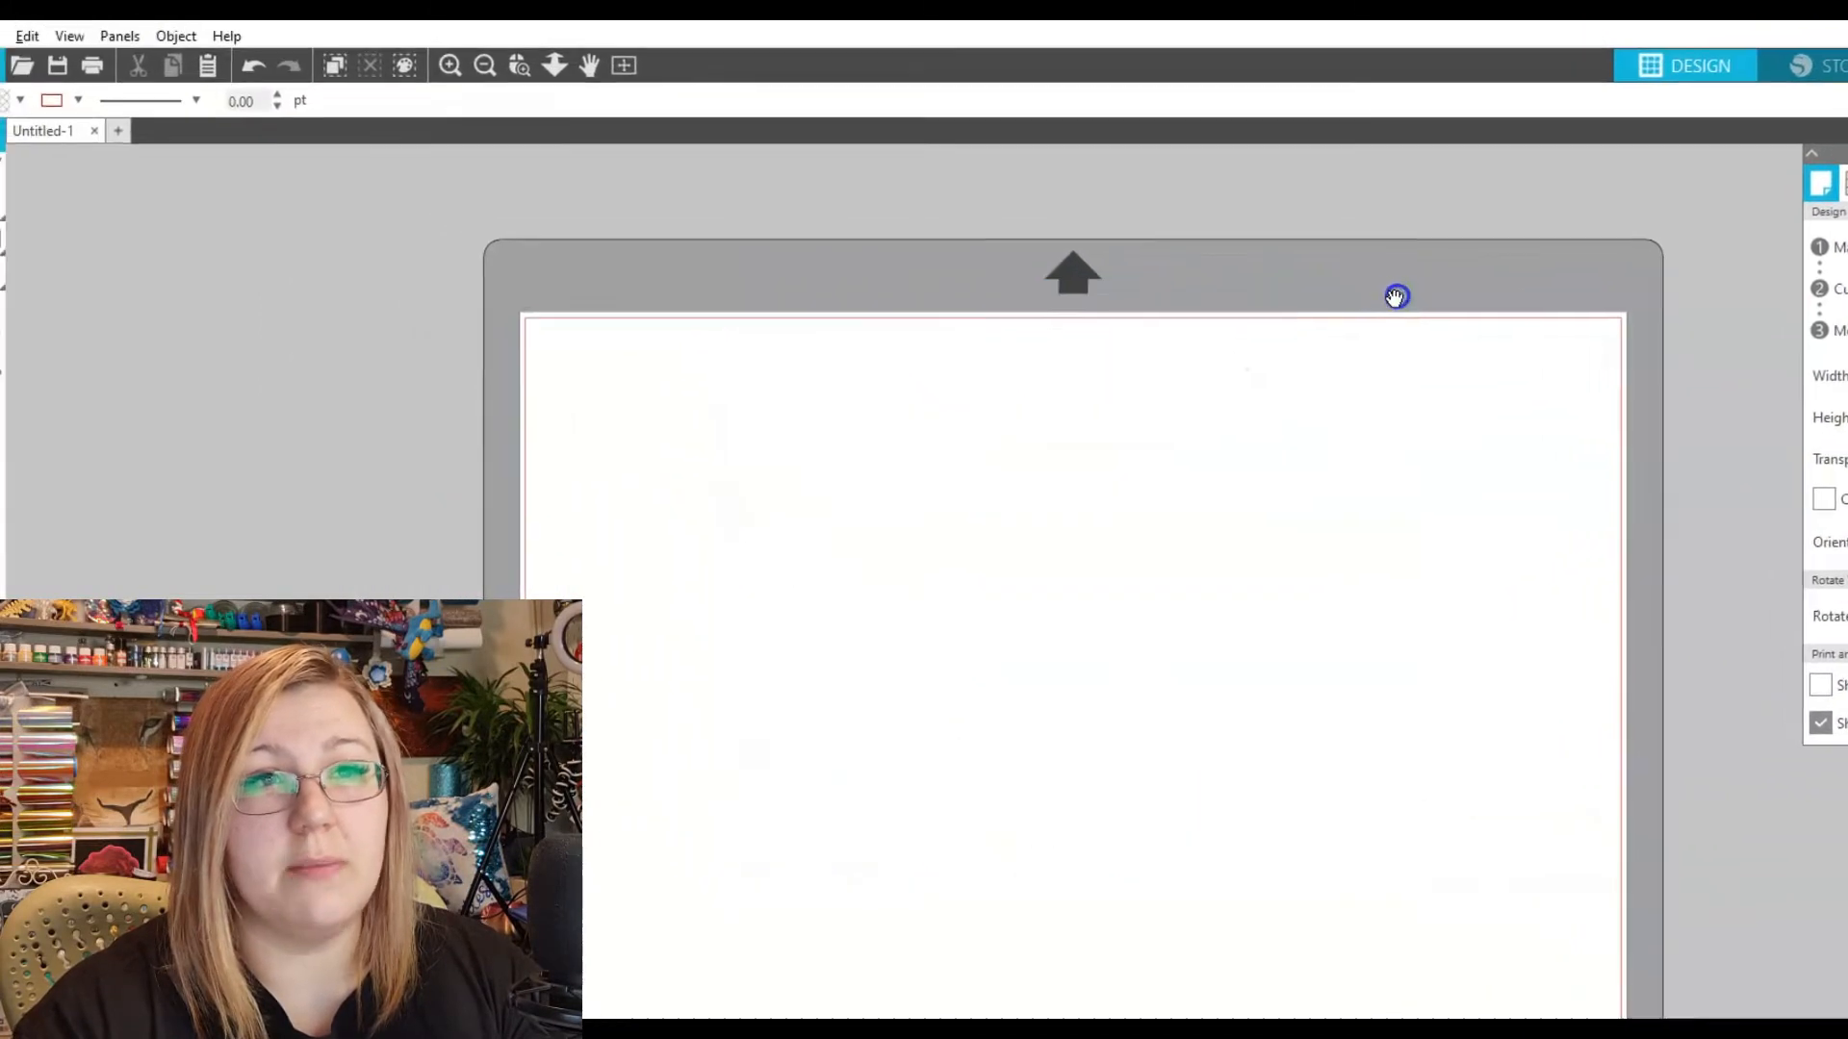
Draw five rectangles on the page in a row, including ones about 5.5 × 4.7 cm, 3.8 × 4.3 cm and 8.1 × 6 cm
{"action": "left_click", "coordinate": [2, 238]}
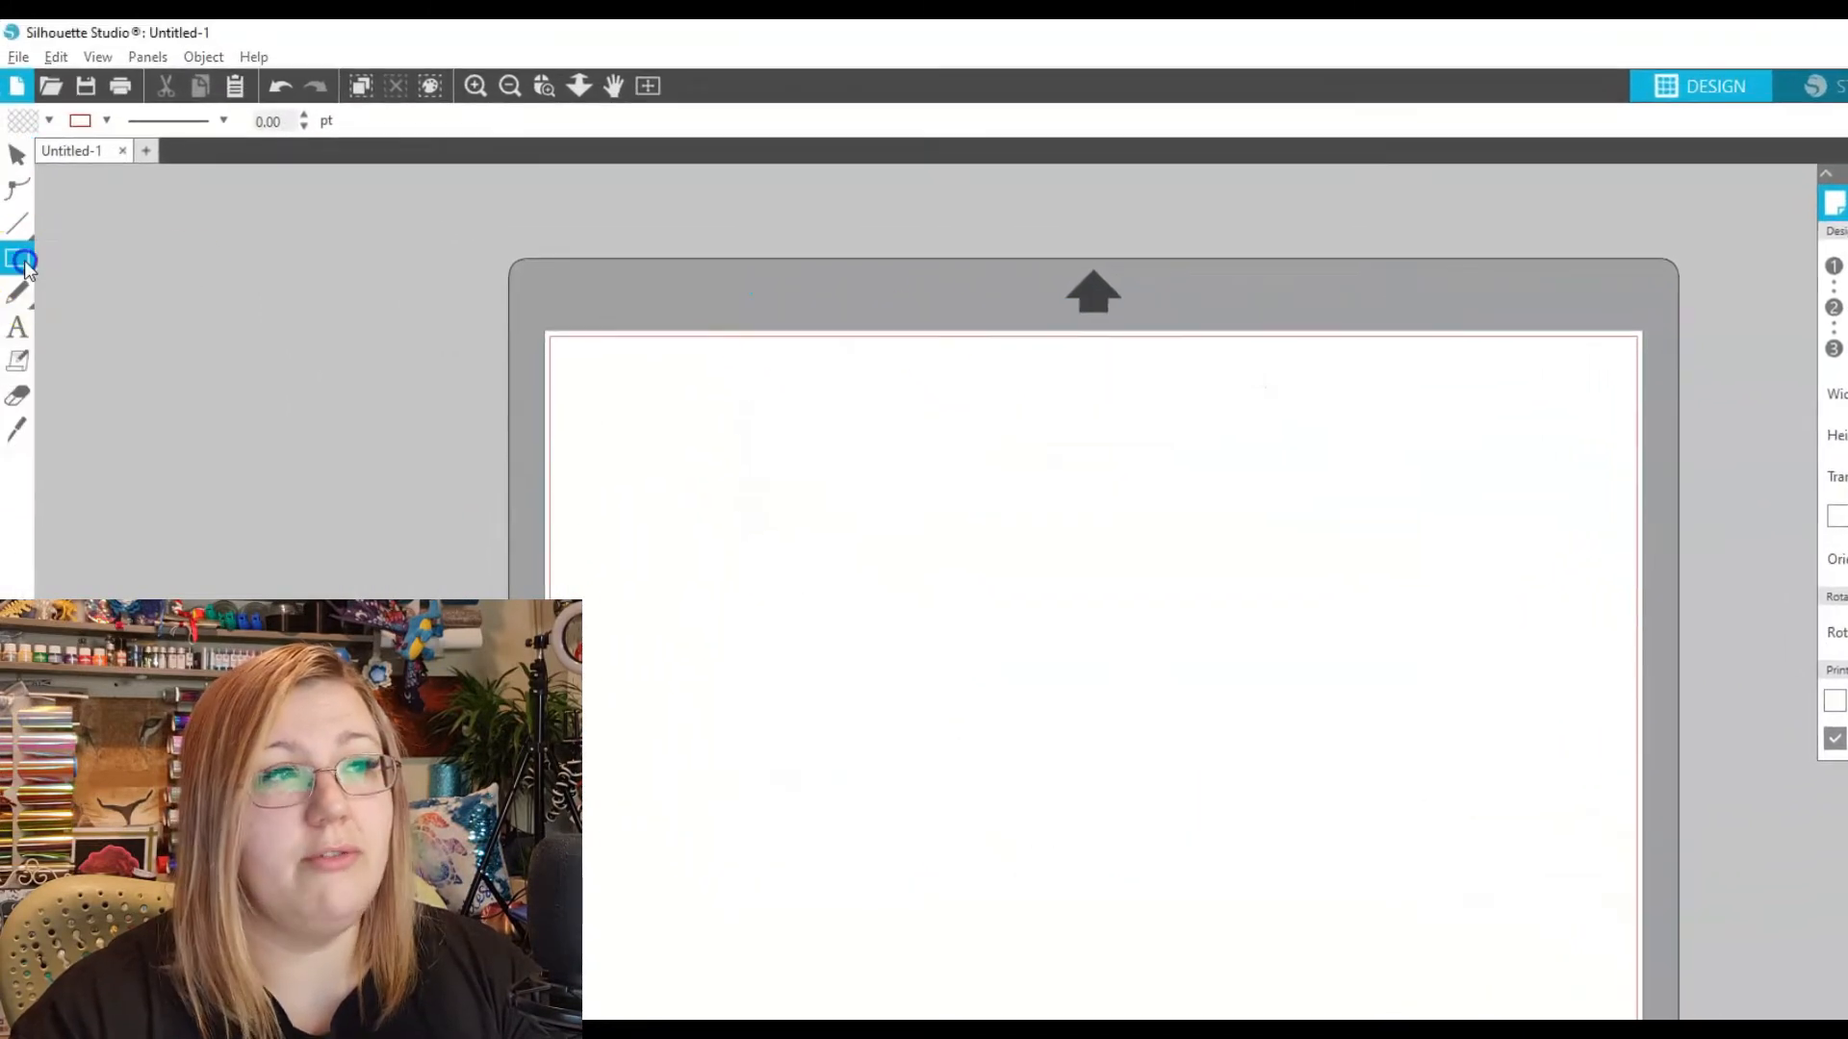
{"action": "left_click_drag", "start_coordinate": [768, 503], "coordinate": [897, 659]}
{"action": "left_click_drag", "start_coordinate": [1026, 597], "coordinate": [1225, 768]}
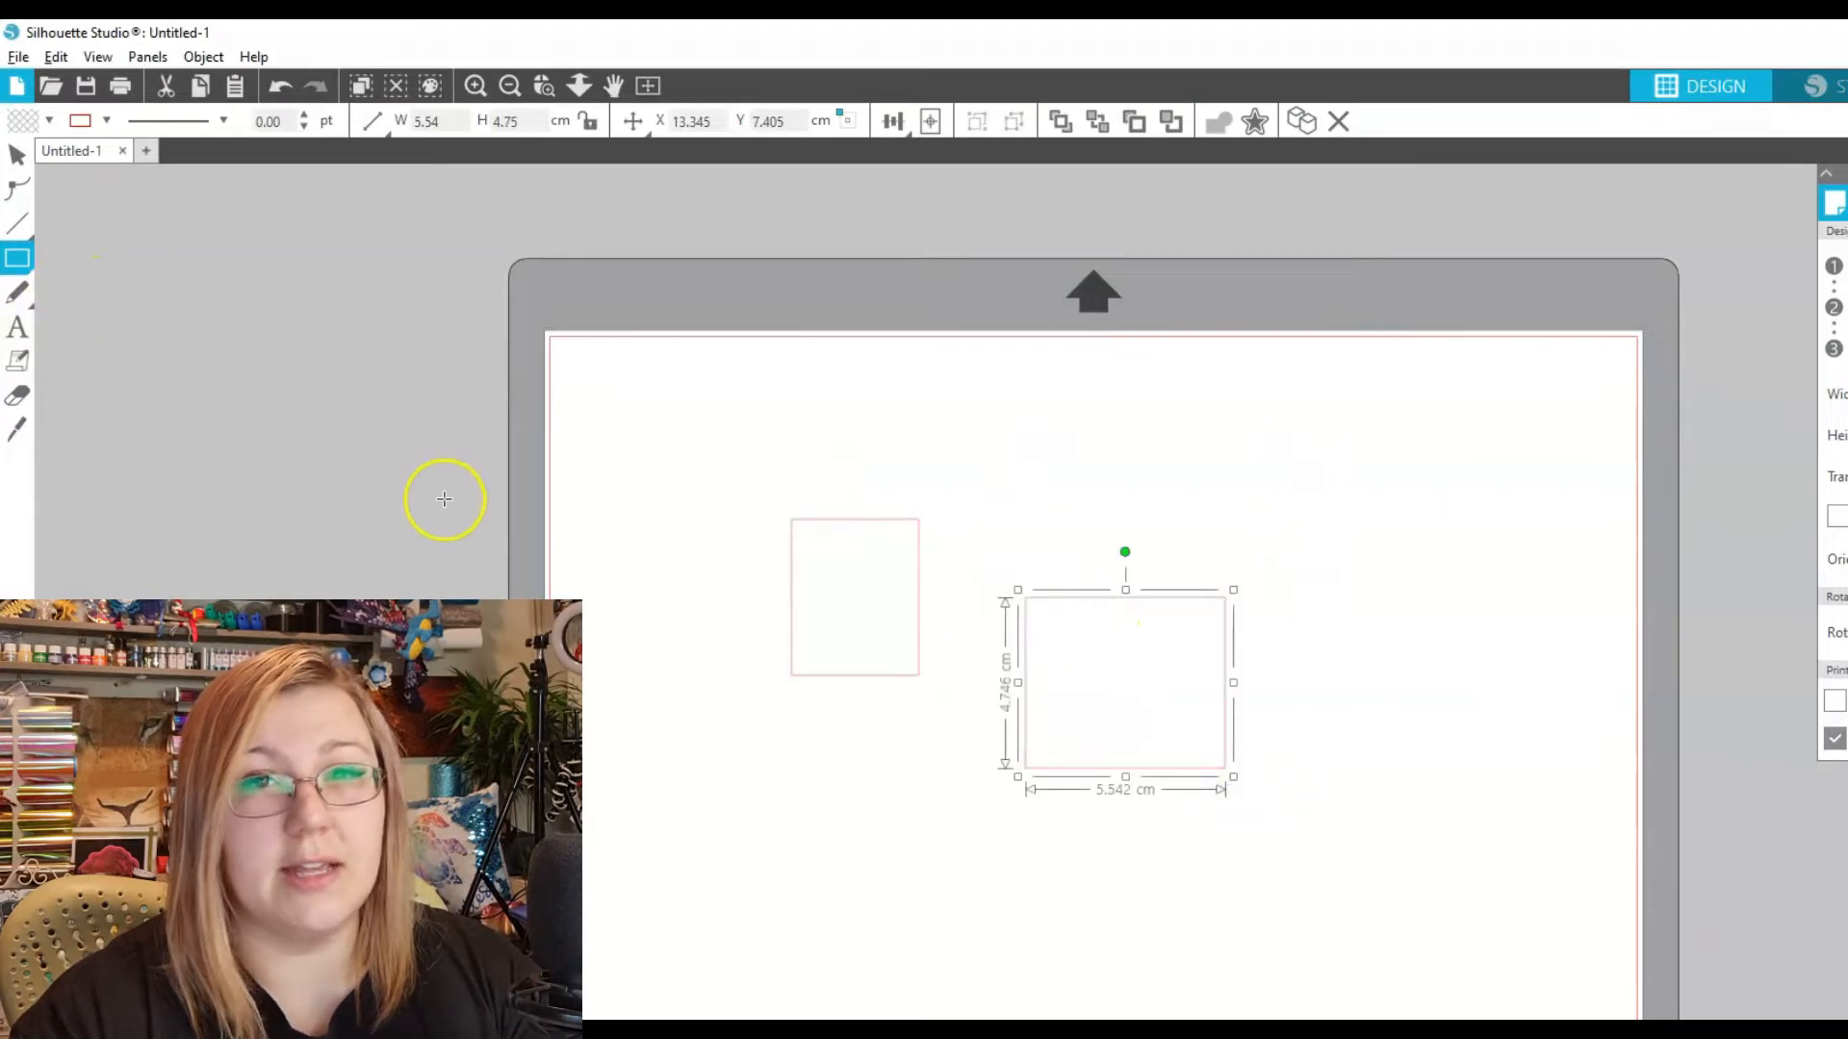
{"action": "left_click_drag", "start_coordinate": [1029, 424], "coordinate": [1166, 579]}
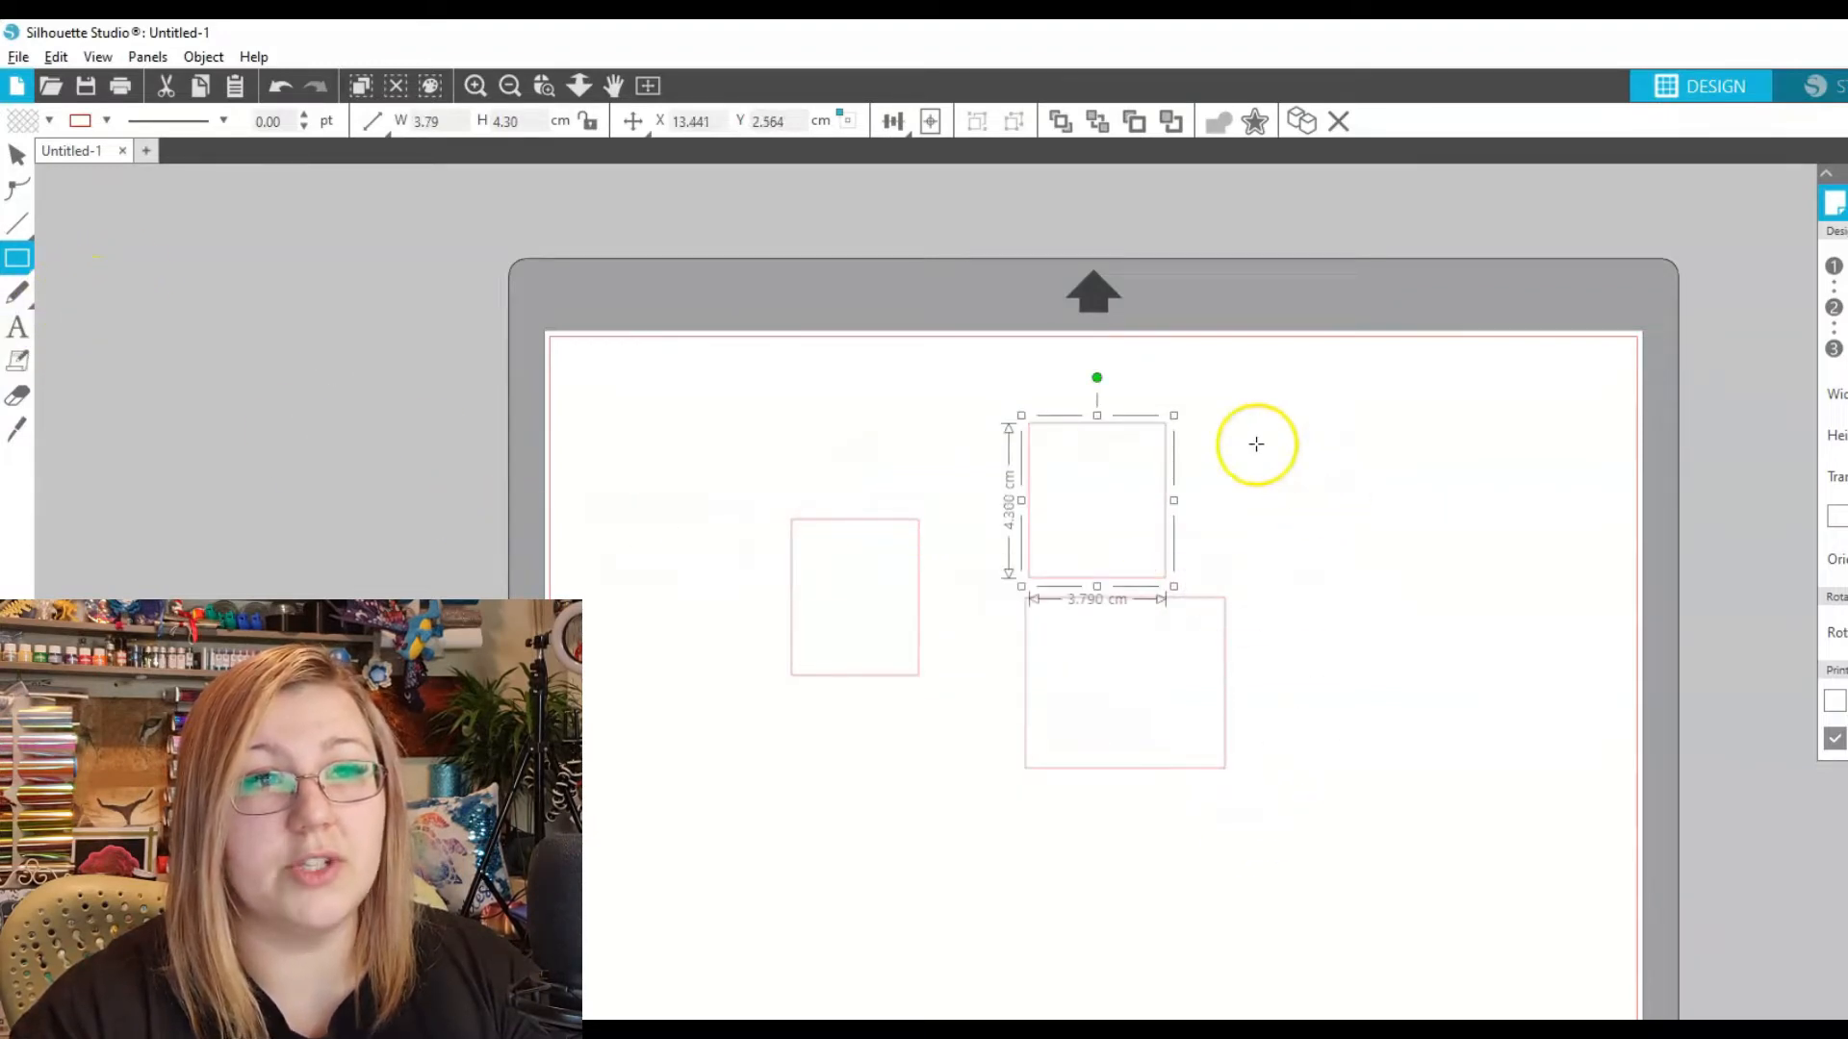
{"action": "left_click_drag", "start_coordinate": [1294, 421], "coordinate": [1510, 644]}
{"action": "mouse_move", "coordinate": [916, 712]}
{"action": "left_mouse_down"}
{"action": "mouse_move", "coordinate": [884, 663]}
{"action": "mouse_move", "coordinate": [1174, 876]}
{"action": "left_mouse_up"}
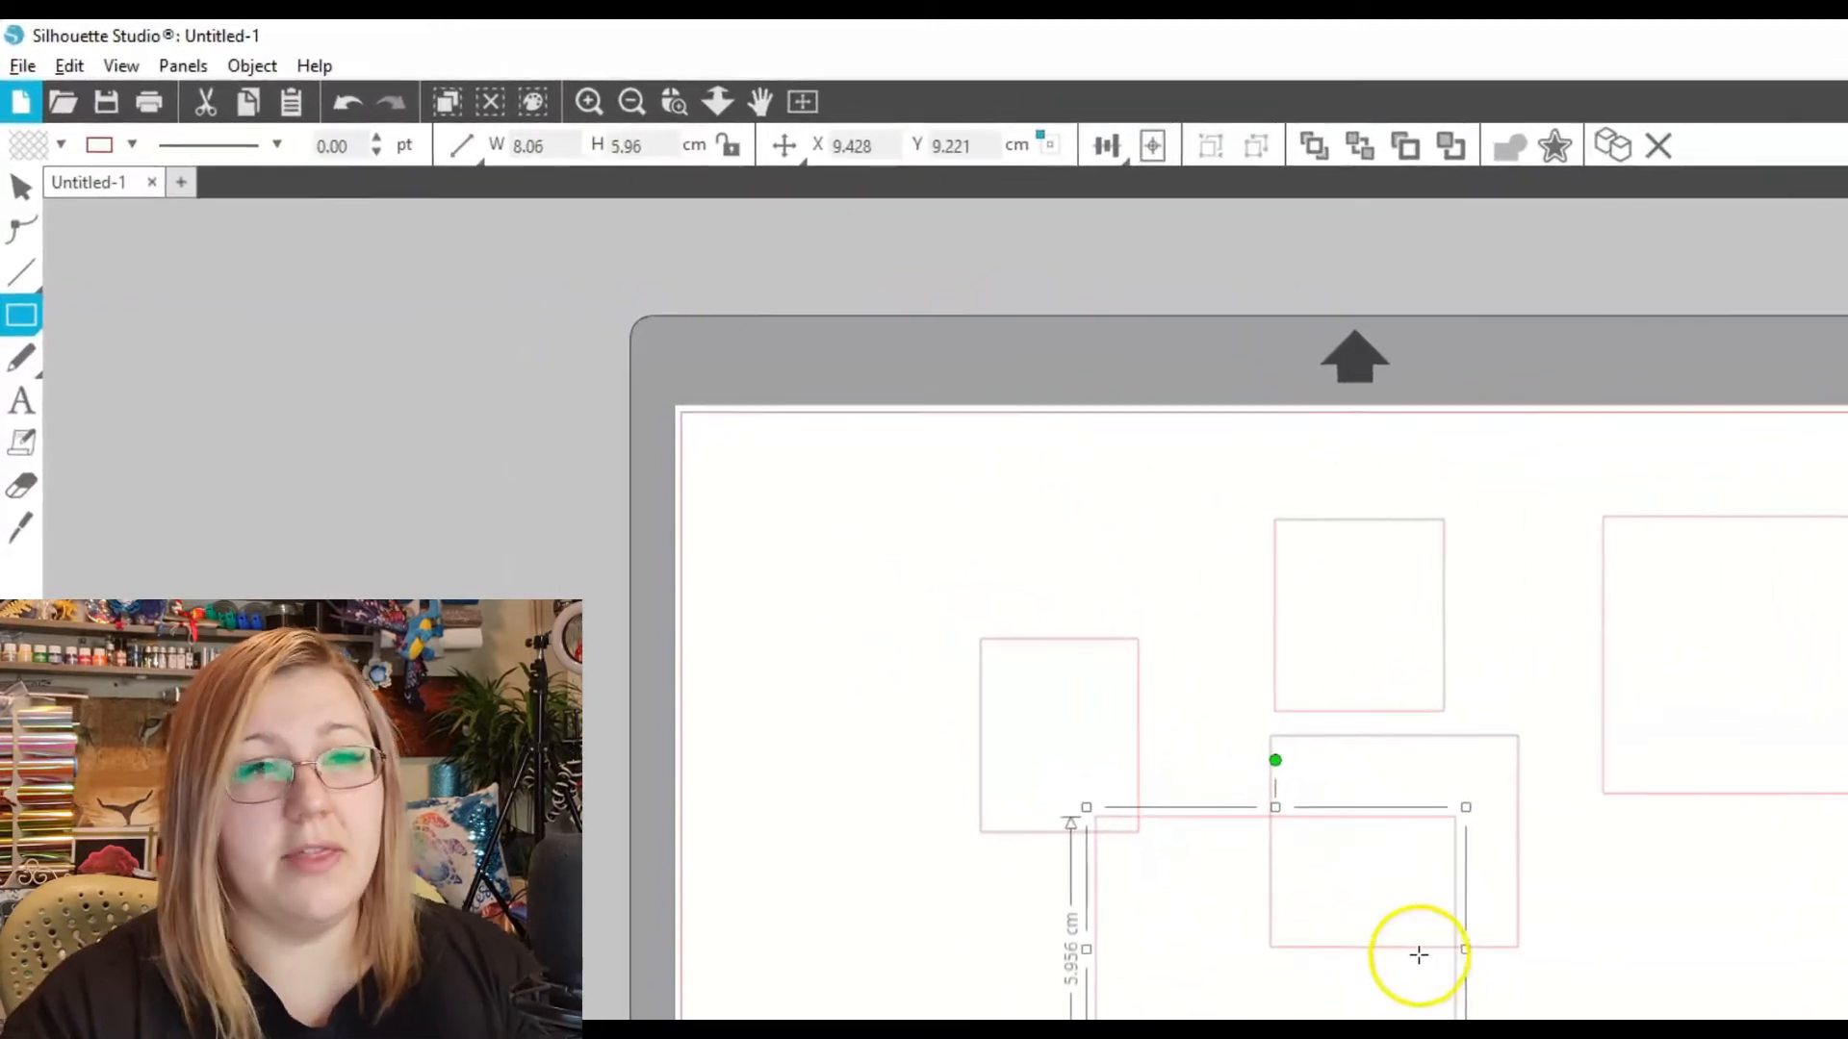
Deselect the last drawn rectangle, switch to the Rectangle tool and return to the Select tool
{"action": "left_click", "coordinate": [1419, 954]}
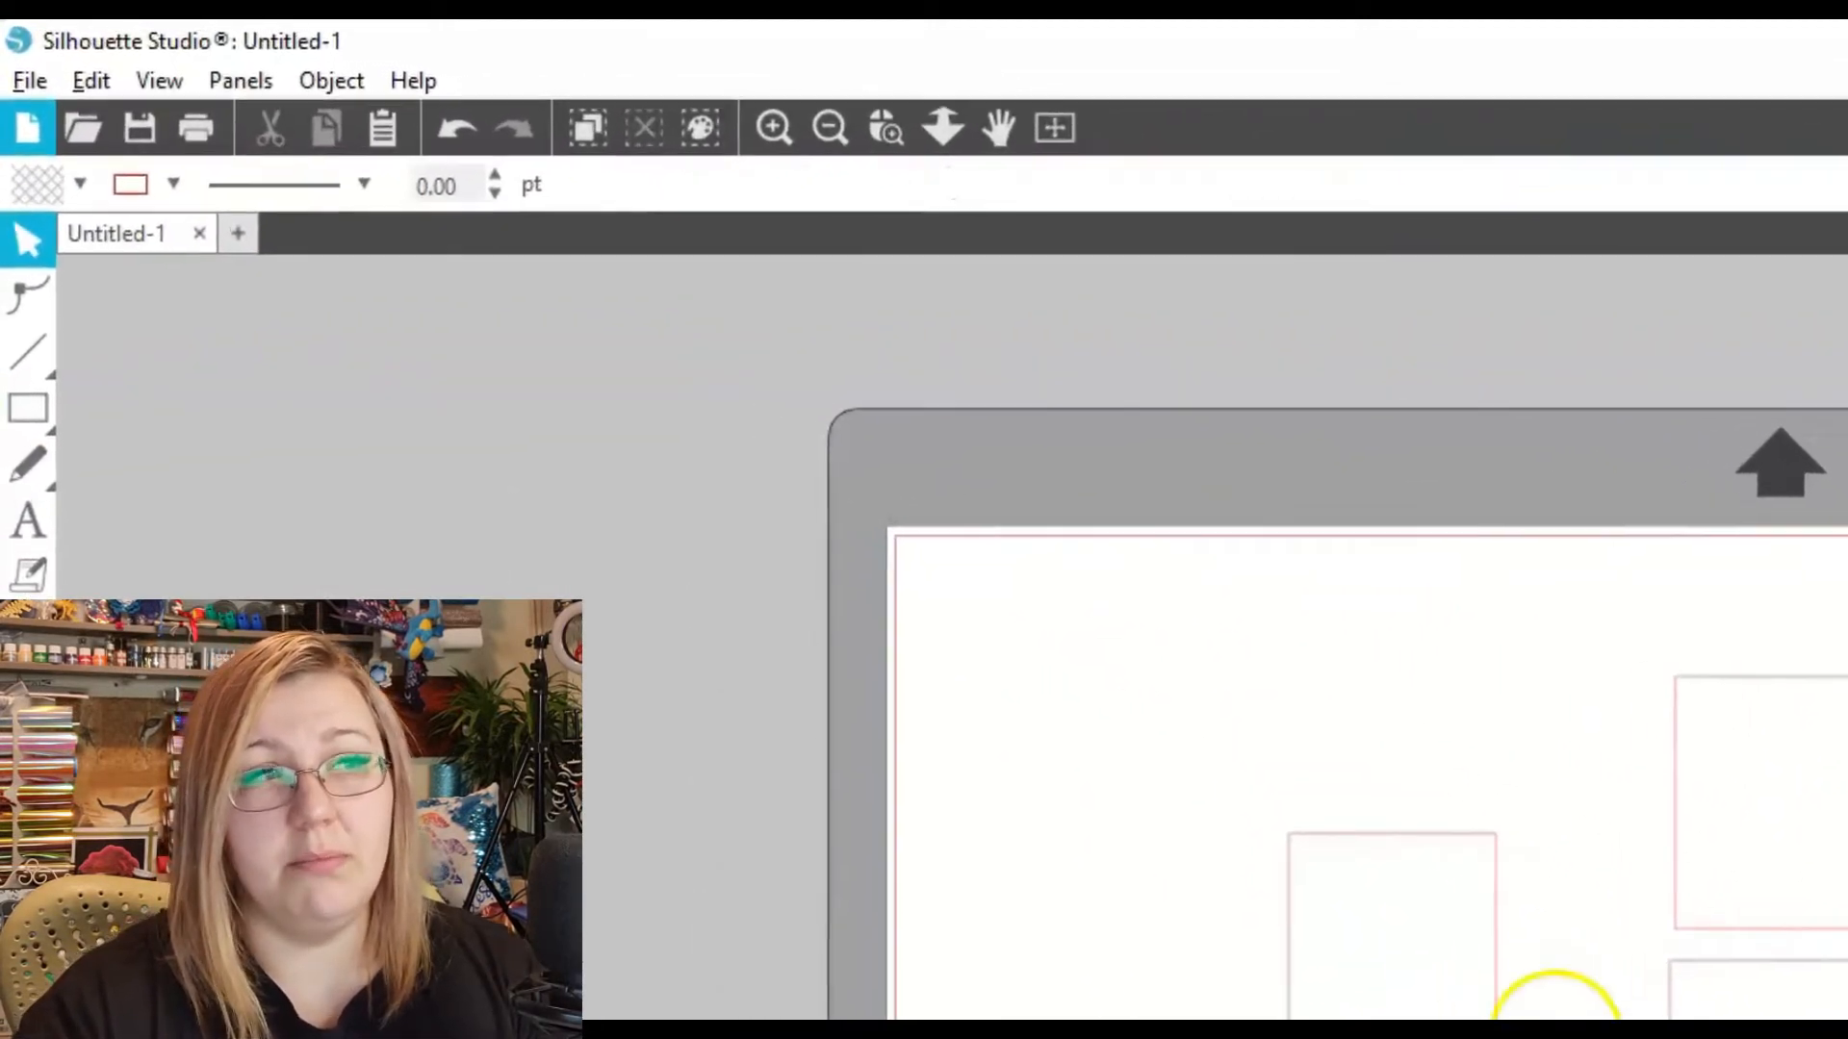
{"action": "left_click", "coordinate": [21, 315]}
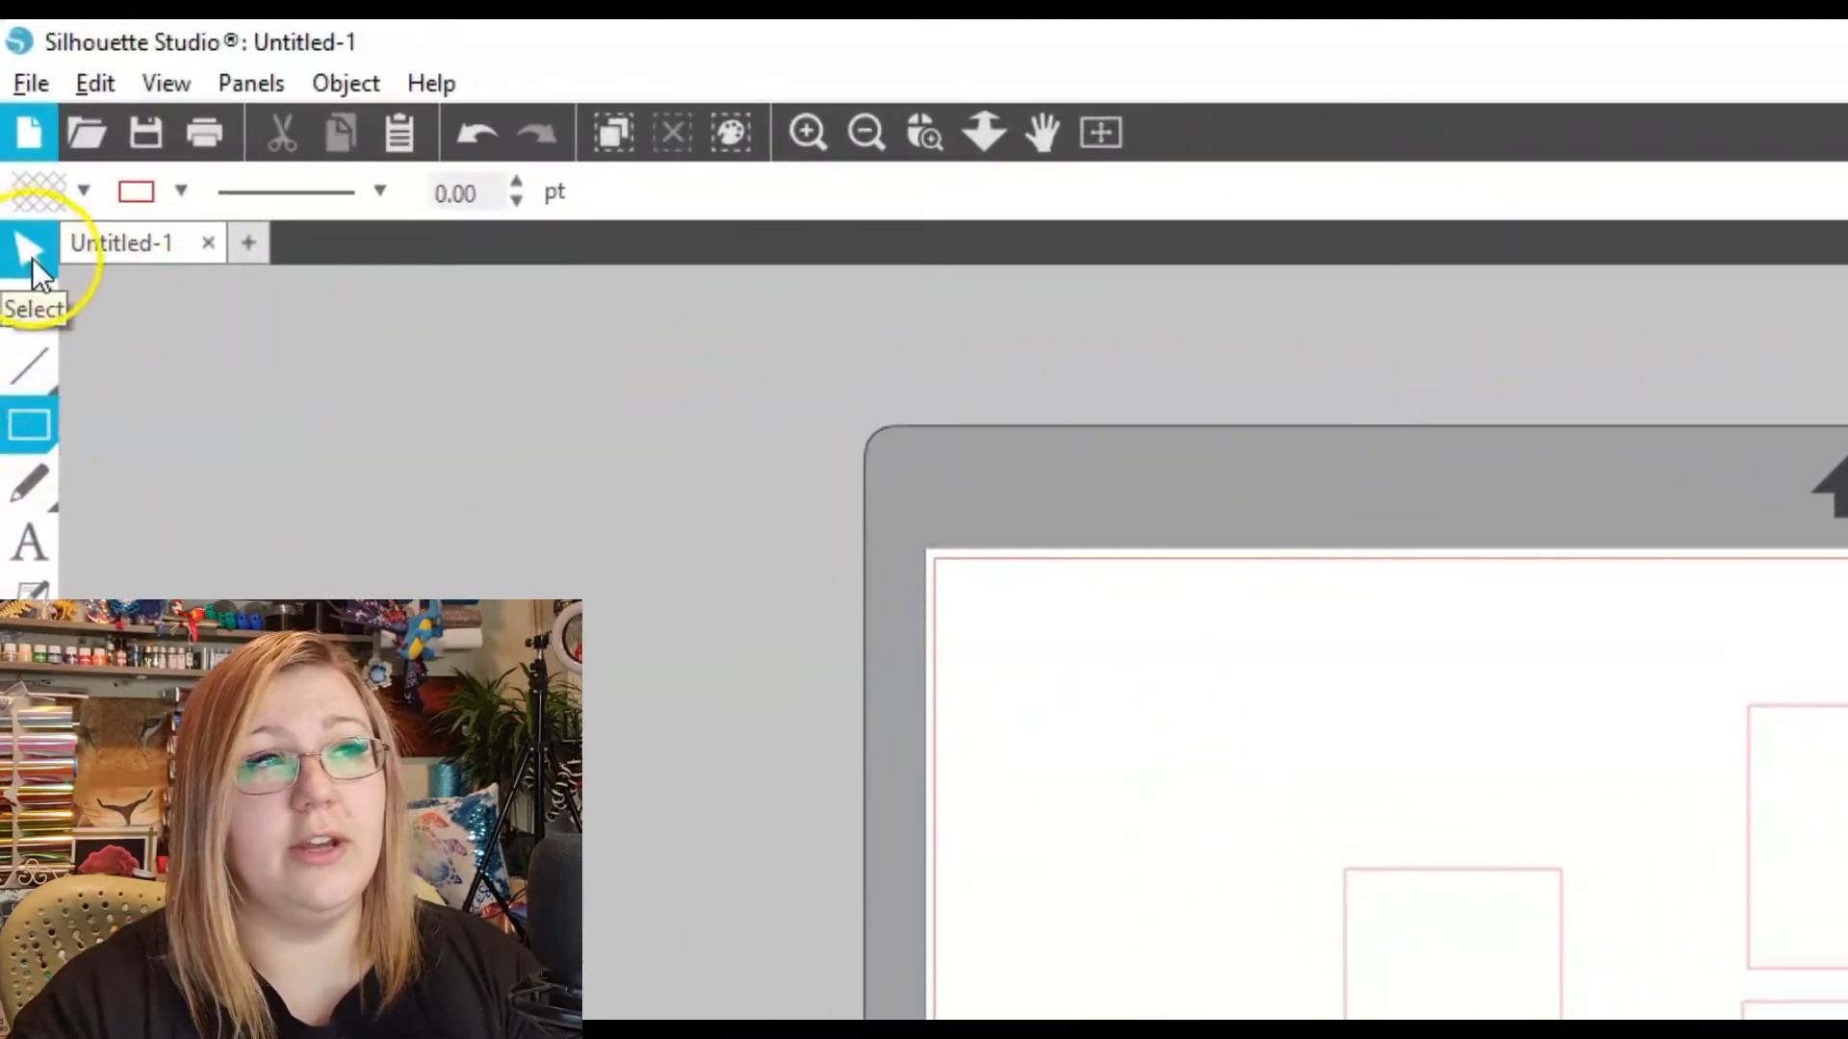
{"action": "left_click", "coordinate": [29, 256]}
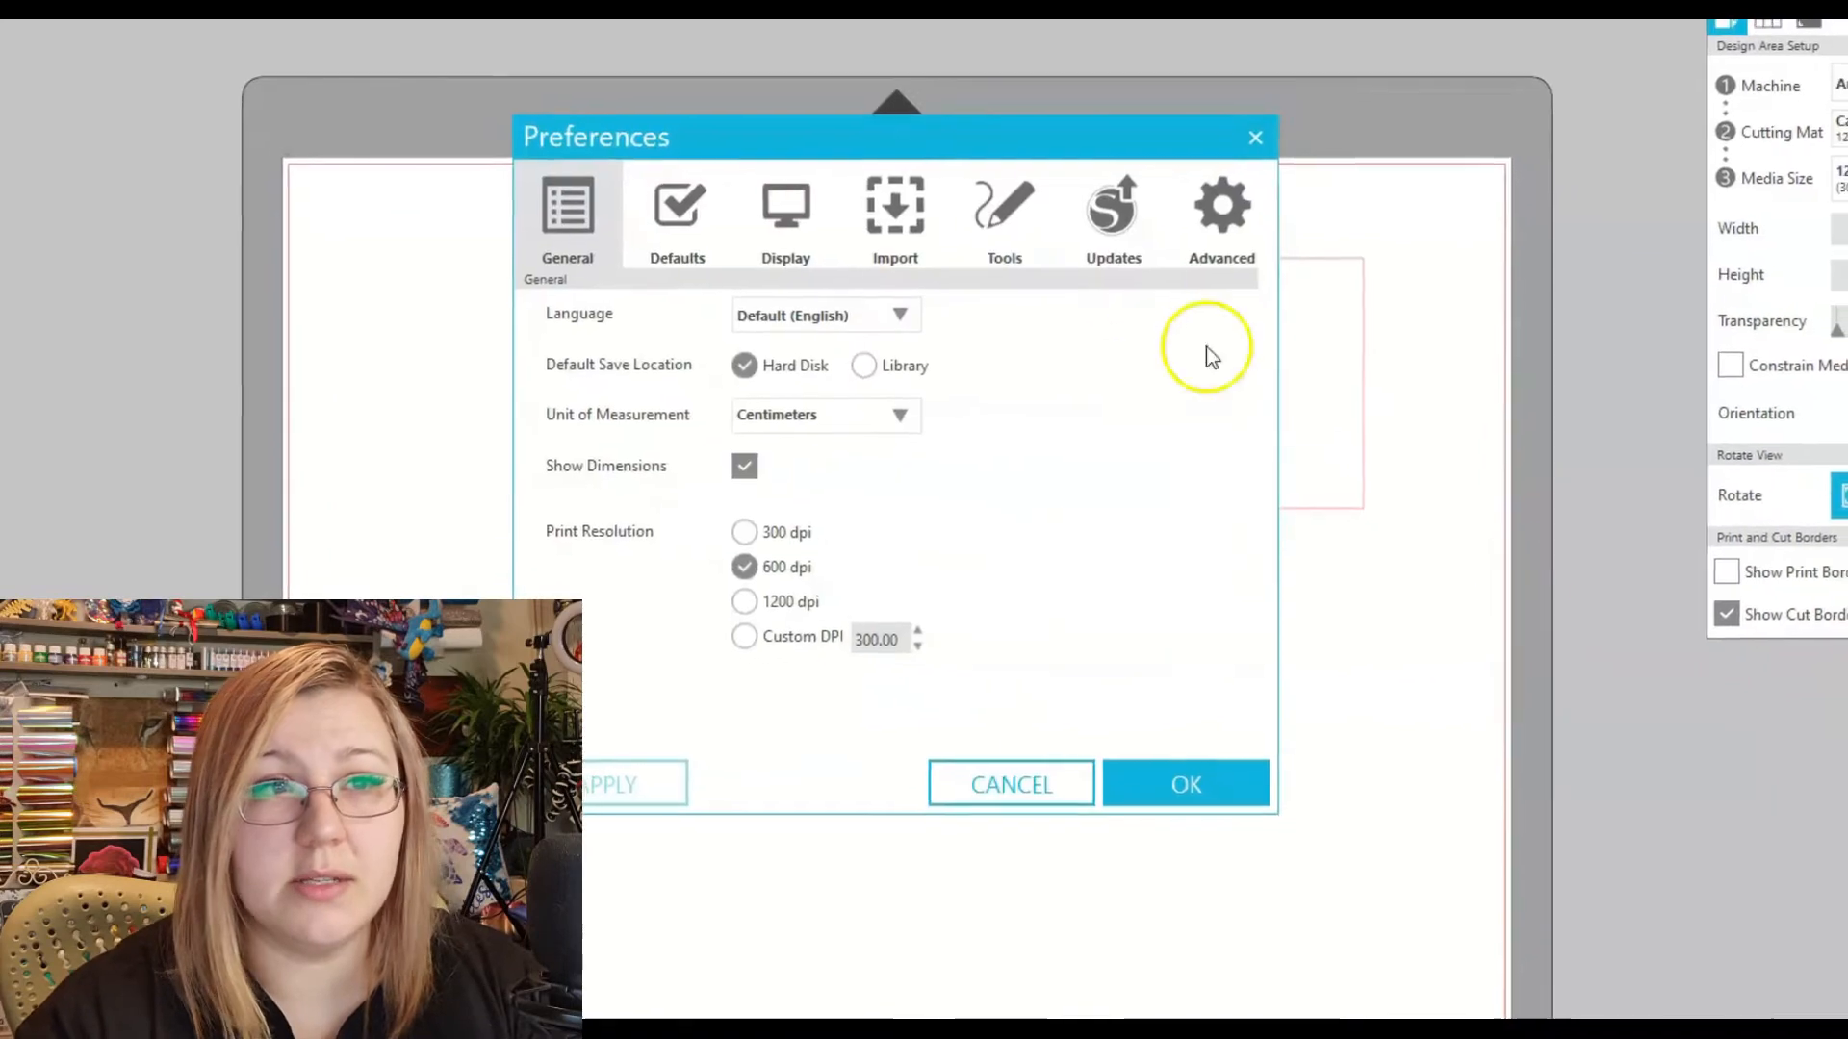
Try Choose Select as the action after creating a shape in the Tools preferences, and close the preferences
{"action": "left_click", "coordinate": [998, 193]}
{"action": "left_click", "coordinate": [986, 297]}
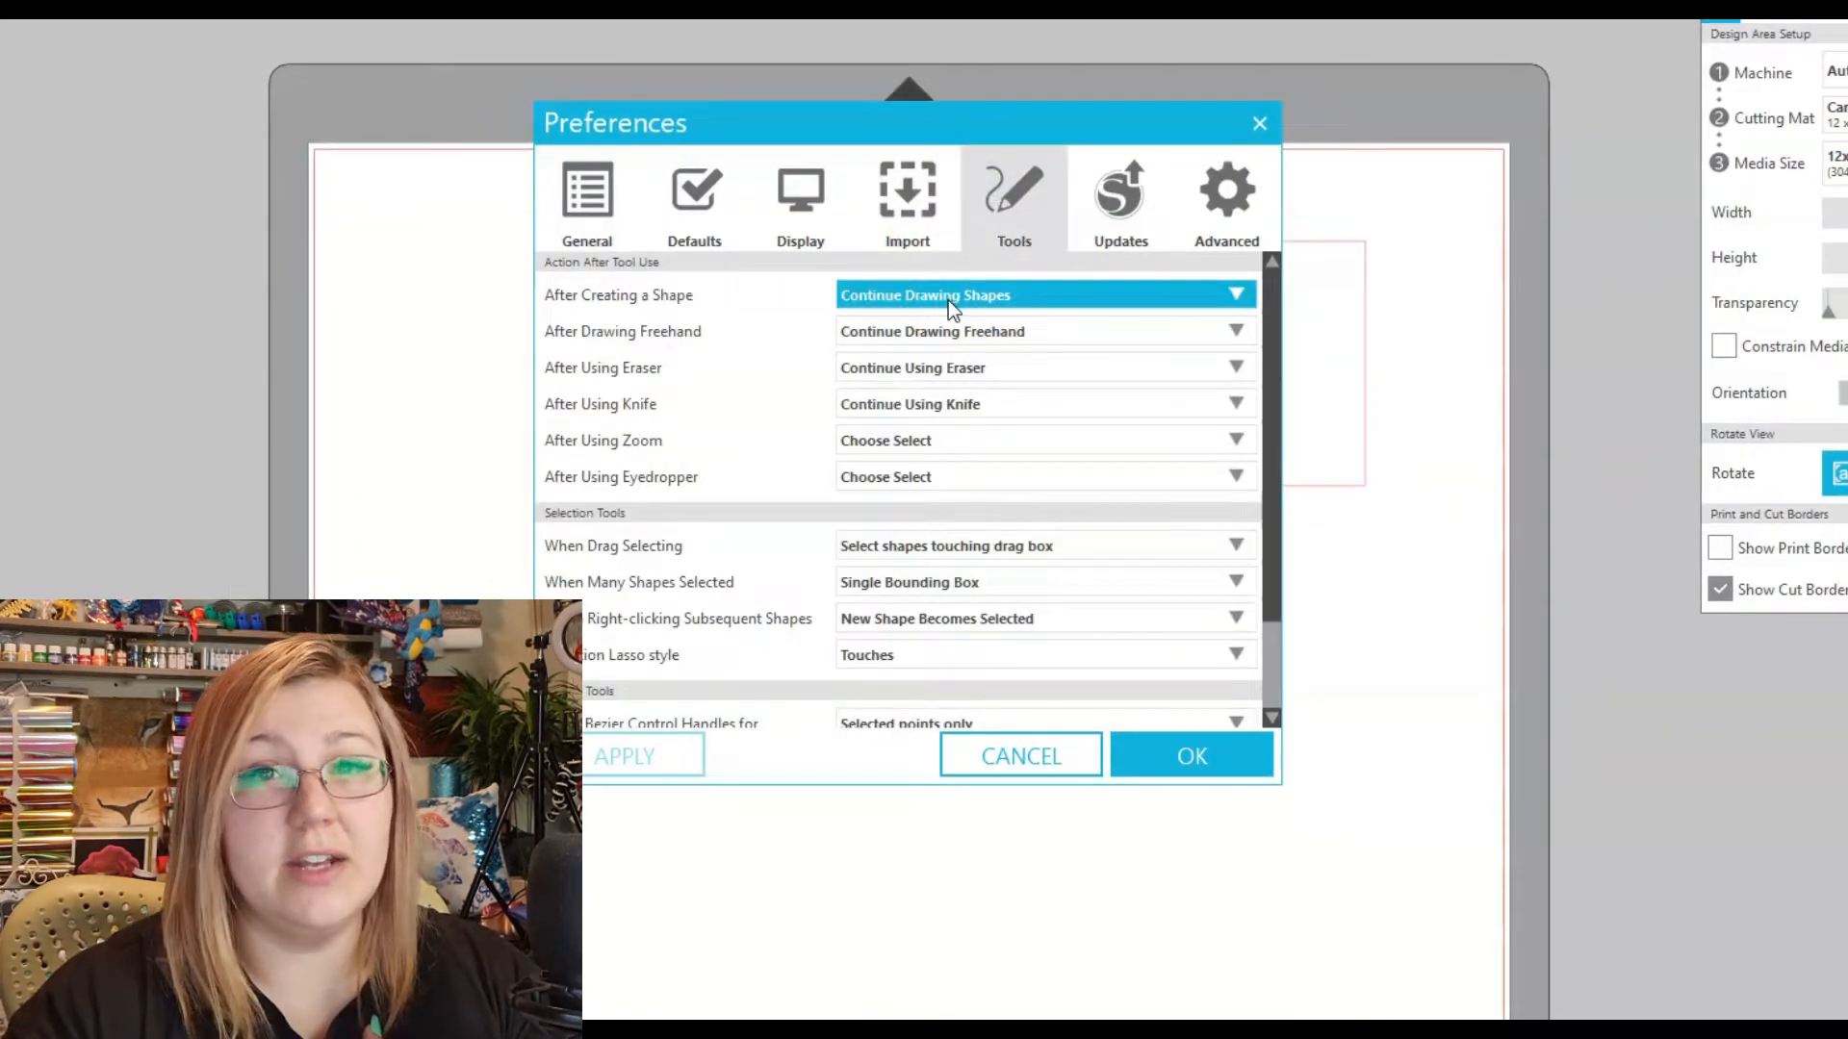
{"action": "left_click", "coordinate": [949, 301]}
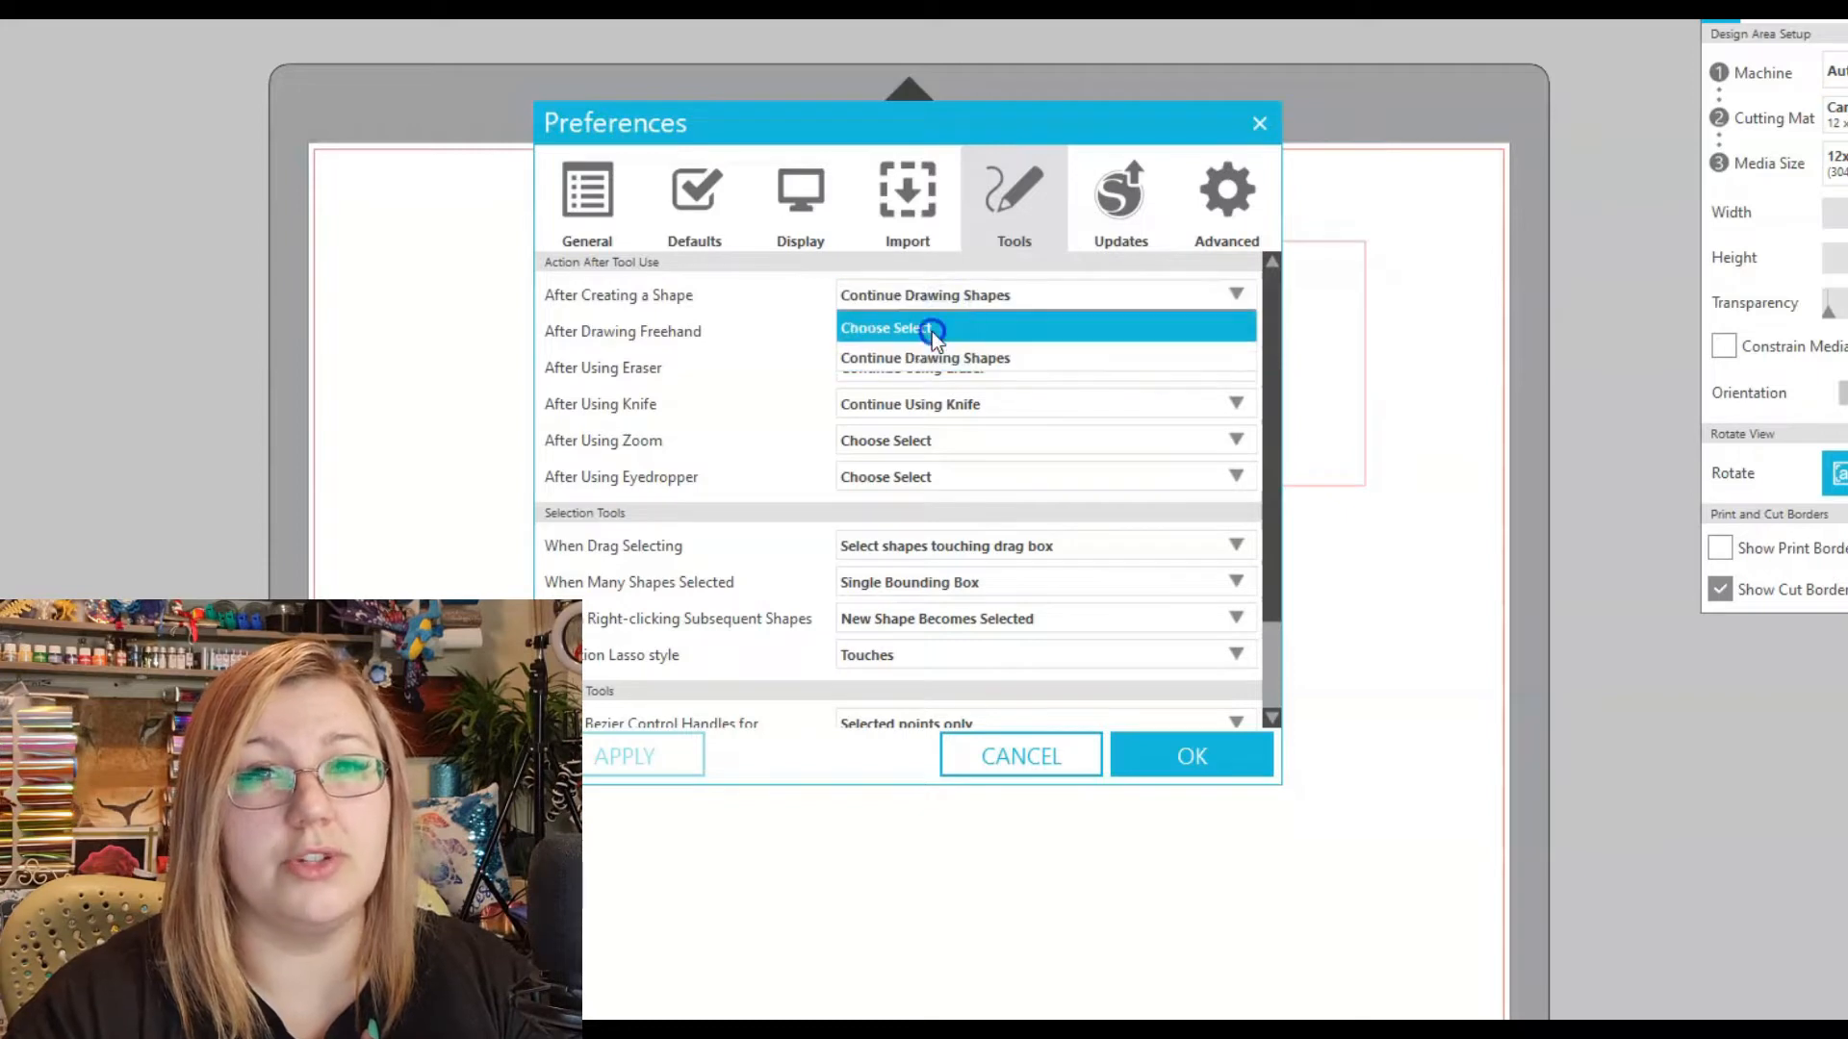
{"action": "left_click", "coordinate": [932, 331]}
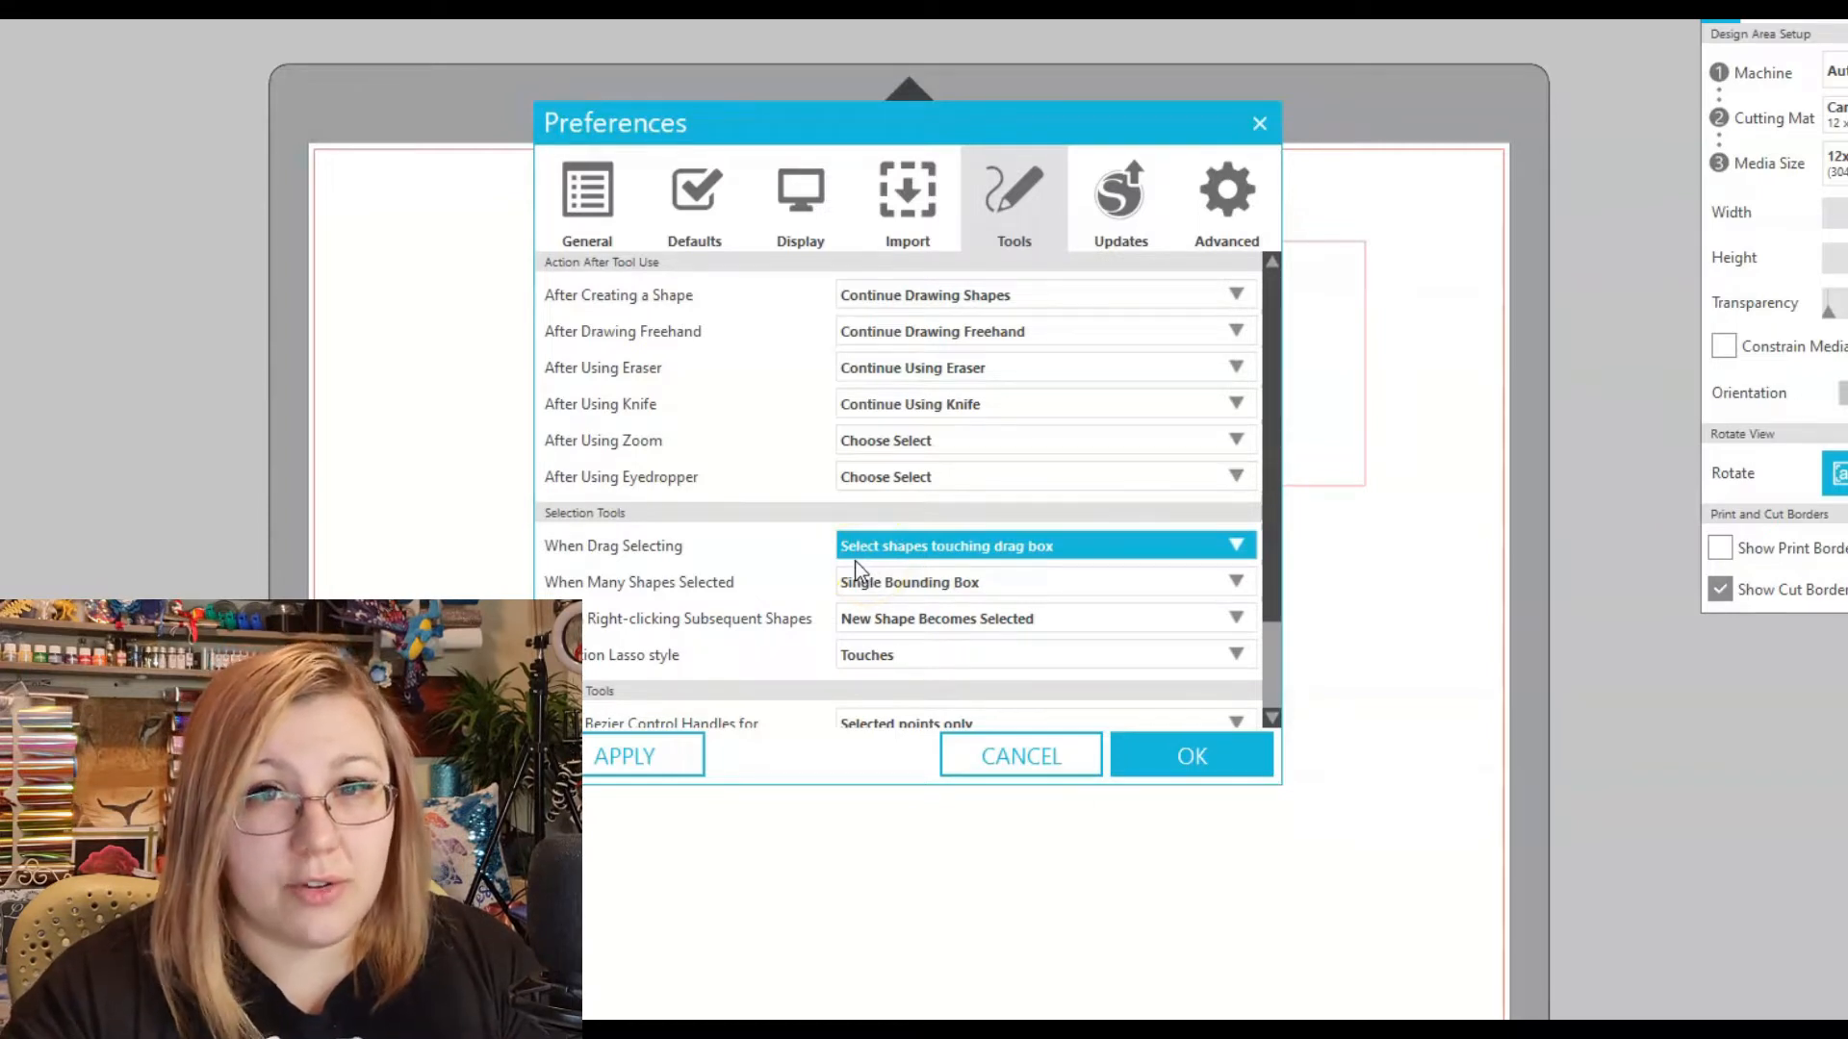
{"action": "left_click", "coordinate": [1264, 118]}
Box-select the small leftmost rectangle by touching only its upper-left corner
{"action": "left_click_drag", "start_coordinate": [448, 207], "coordinate": [583, 377]}
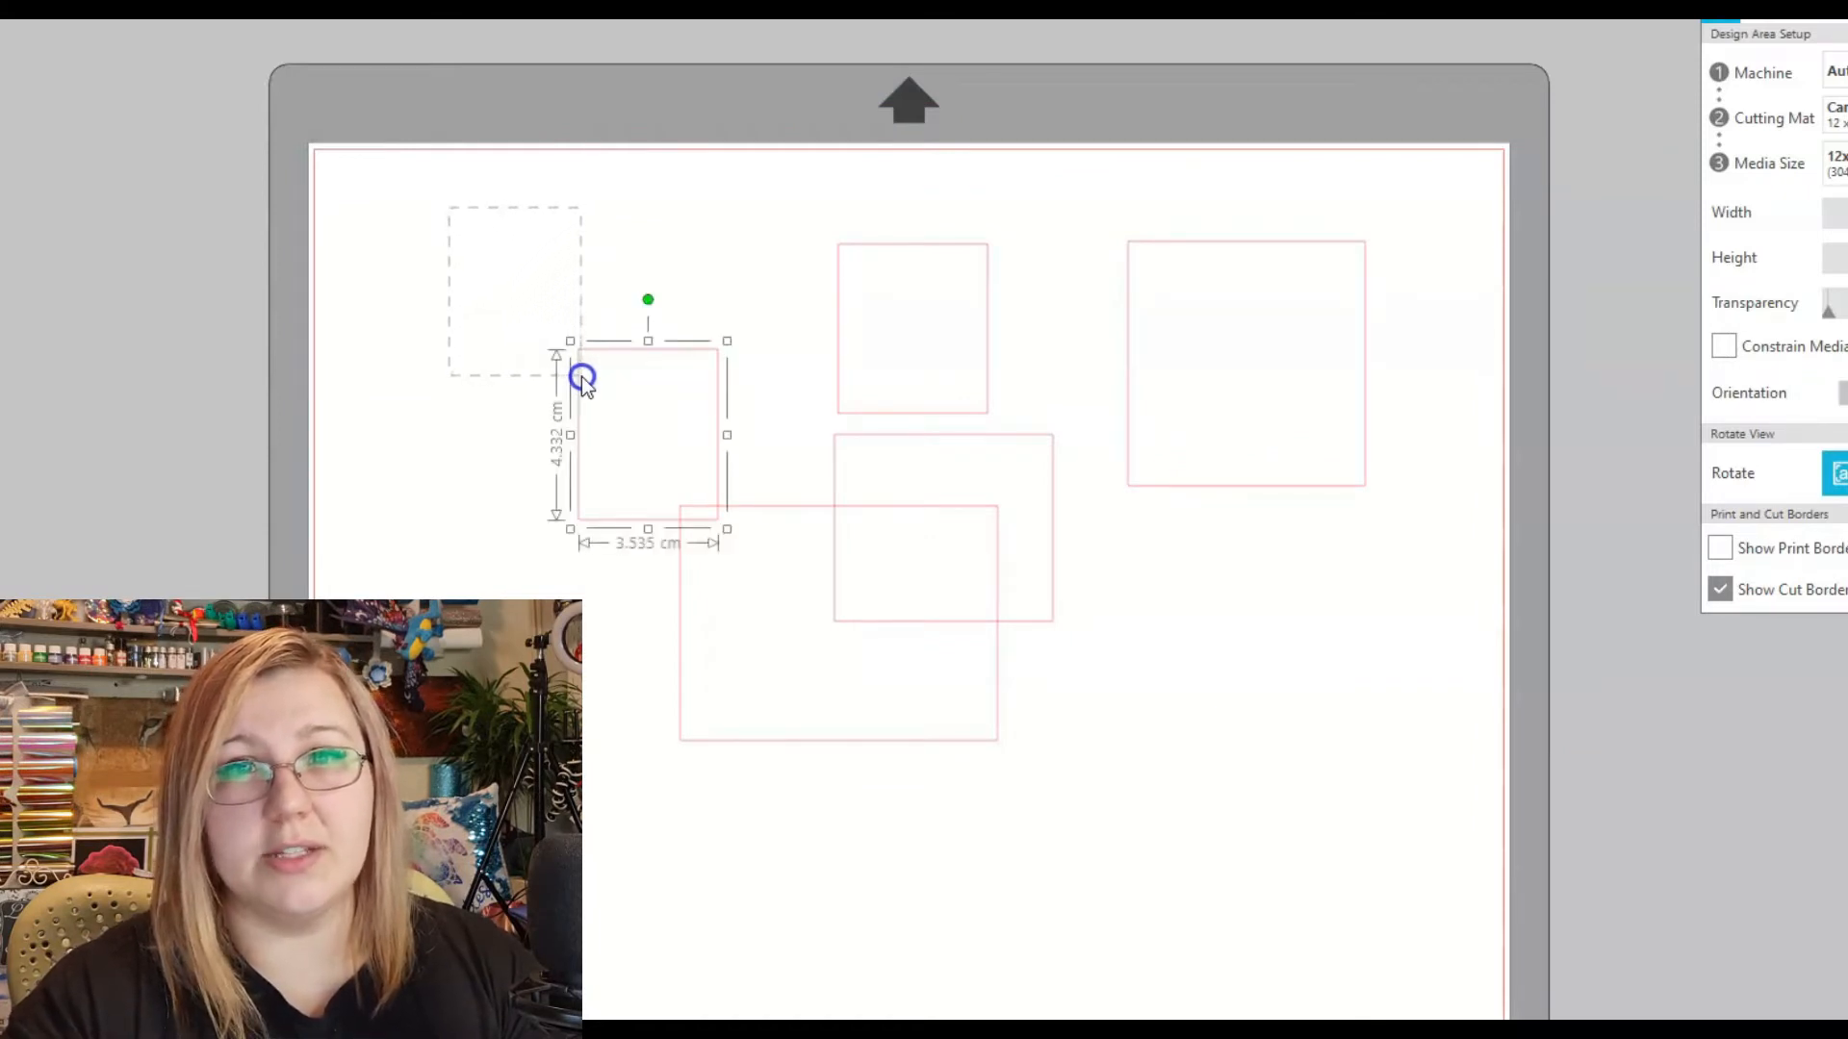
{"action": "left_click_drag", "start_coordinate": [584, 377], "coordinate": [609, 238]}
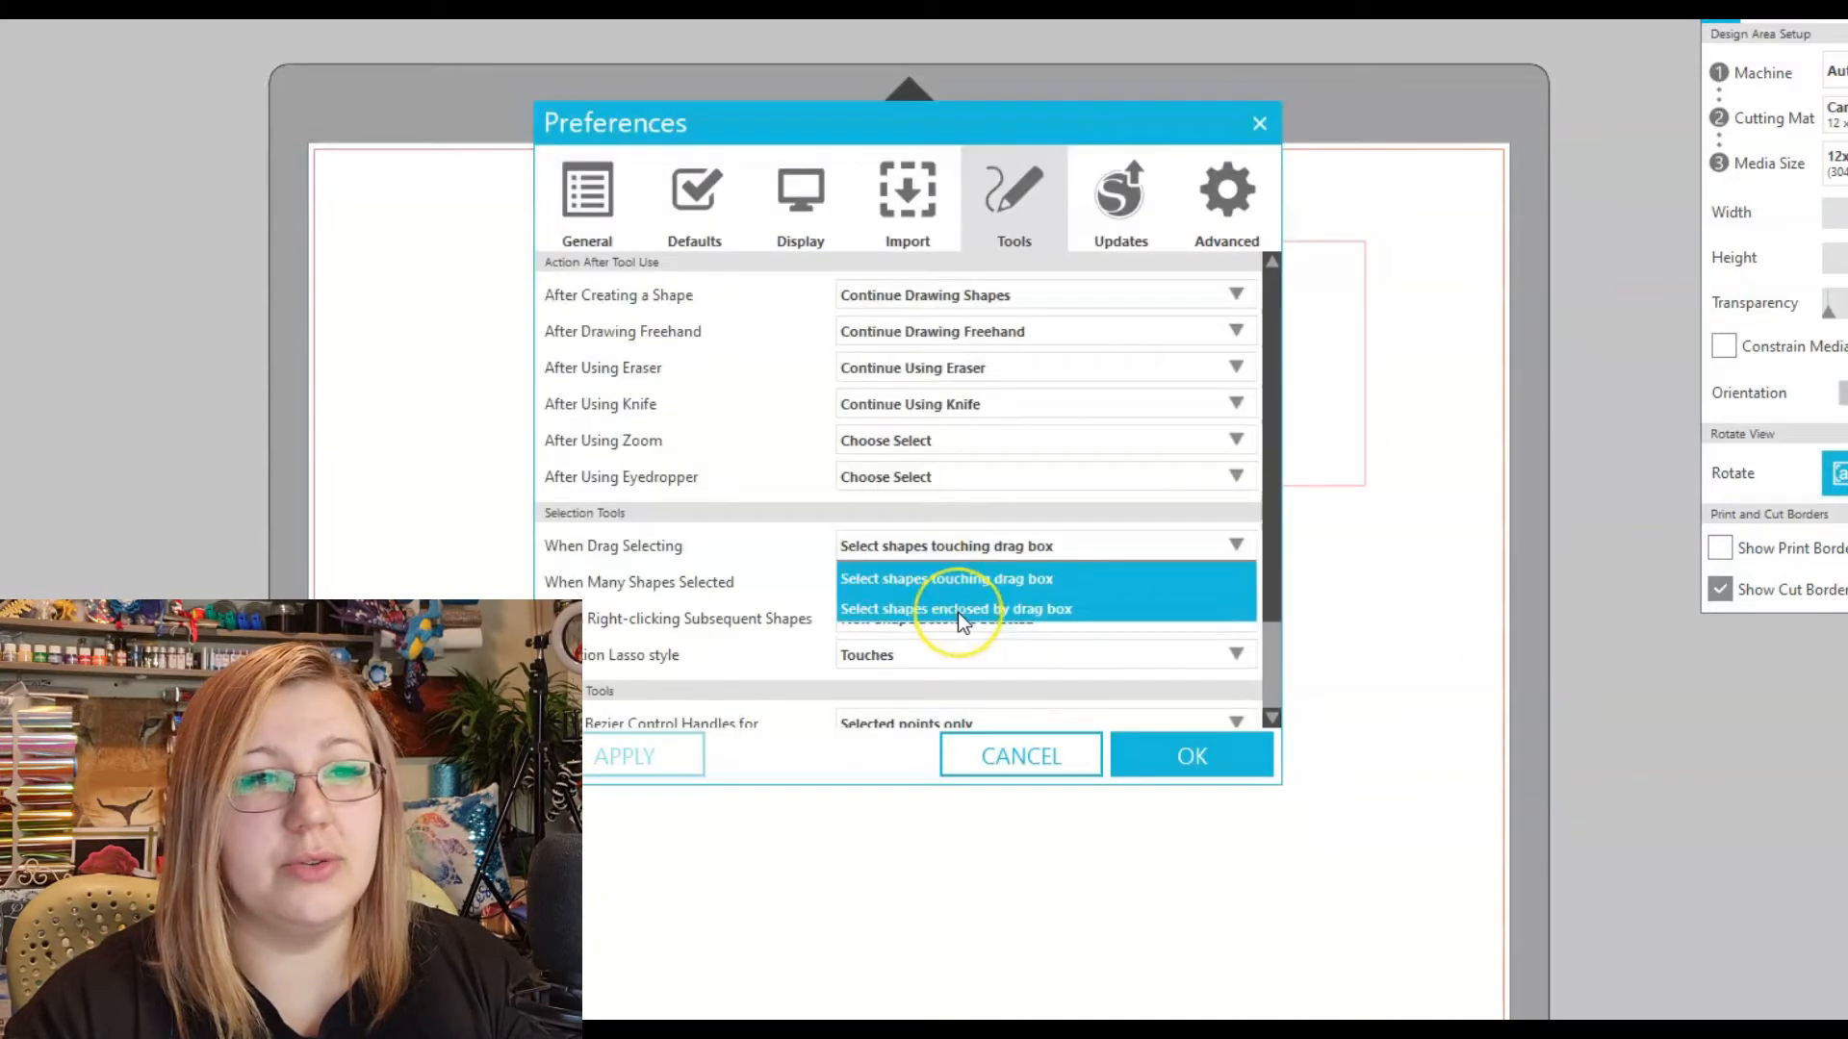
Set drag selecting to Select shapes enclosed by drag box, and test it by fully enclosing the small leftmost rectangle
{"action": "left_click", "coordinate": [956, 608]}
{"action": "left_click", "coordinate": [1204, 772]}
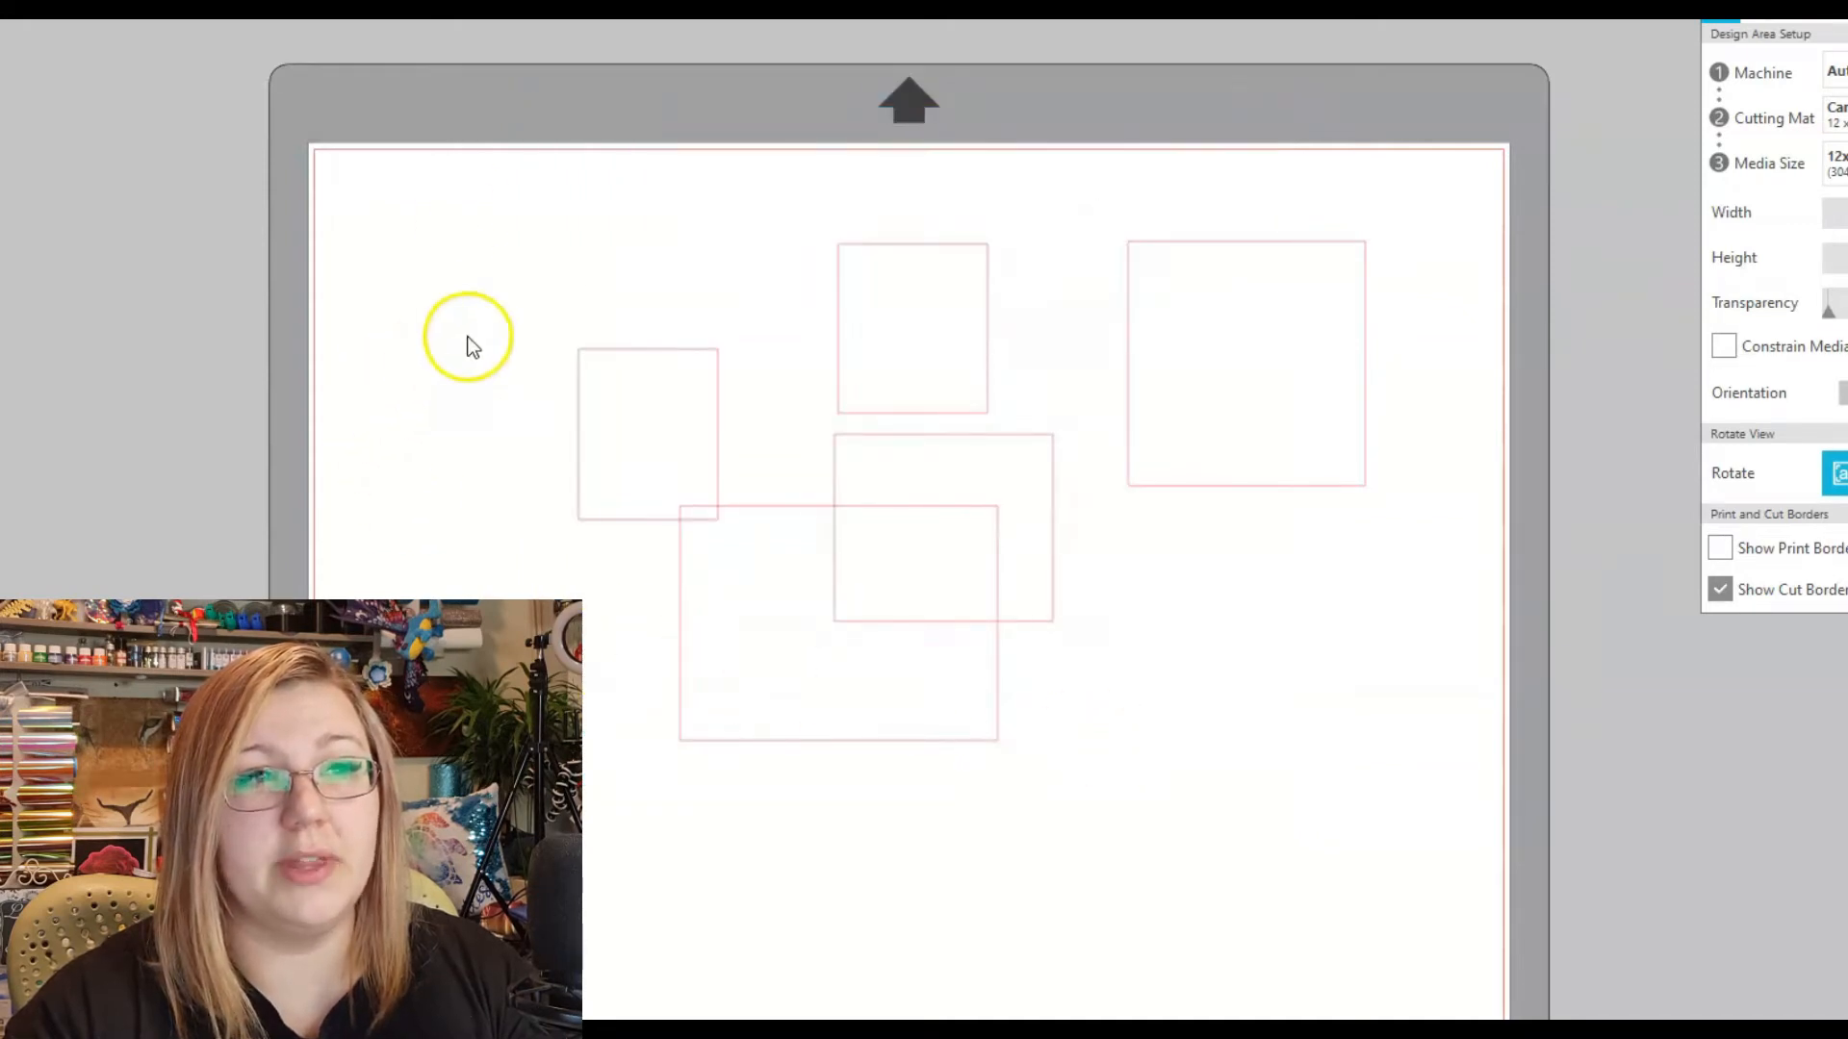
{"action": "left_click_drag", "start_coordinate": [453, 188], "coordinate": [616, 433]}
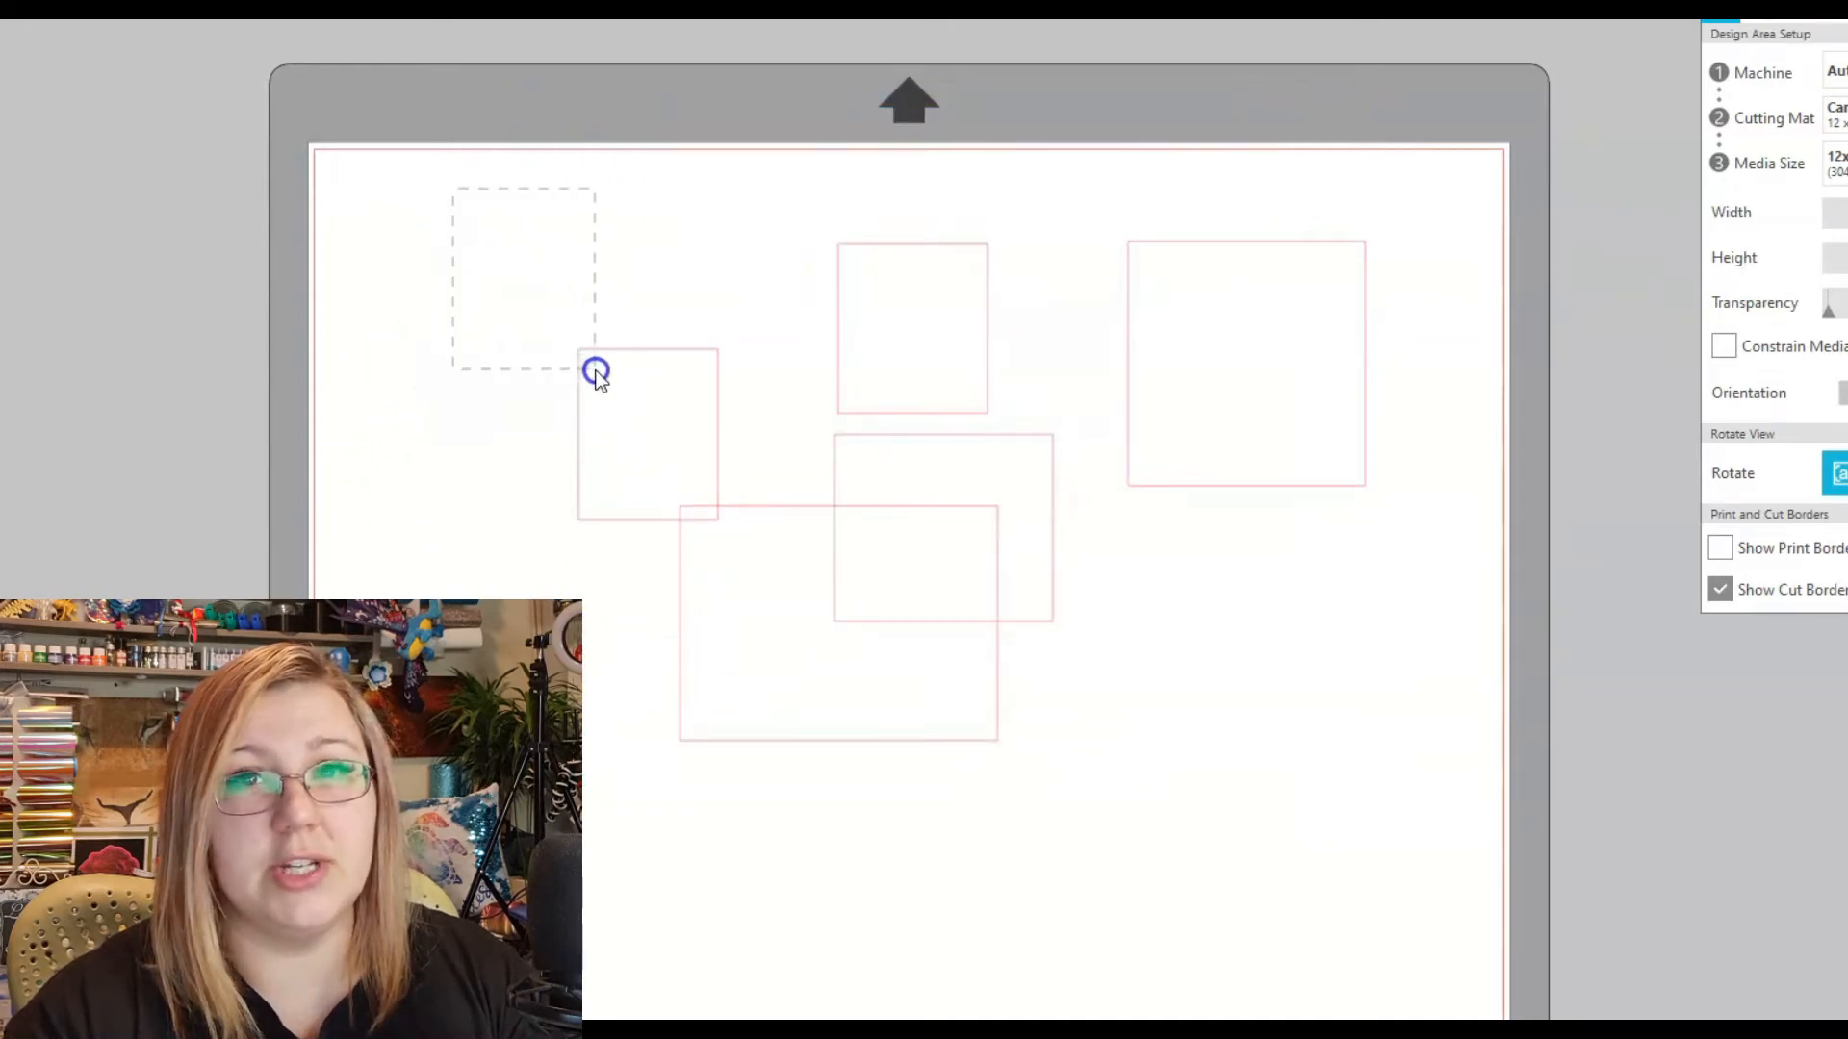
{"action": "left_click_drag", "start_coordinate": [656, 500], "coordinate": [734, 542]}
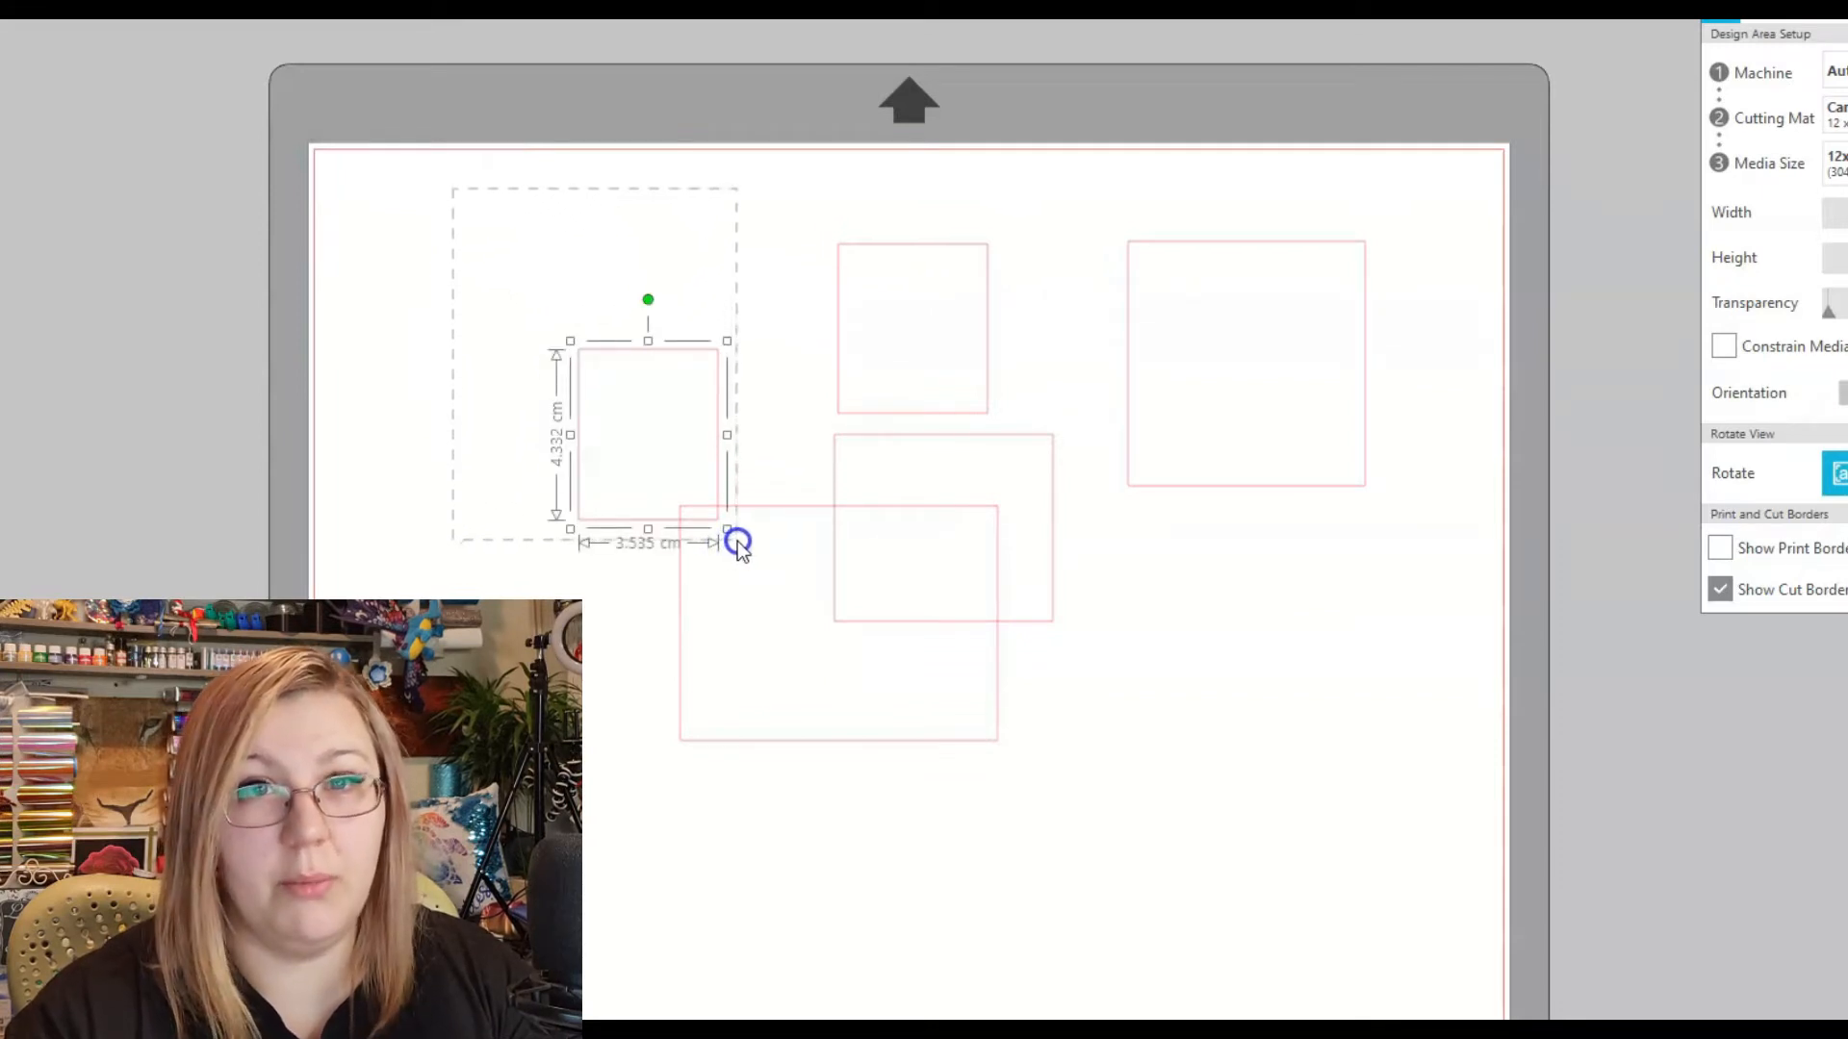
{"action": "left_click", "coordinate": [761, 497]}
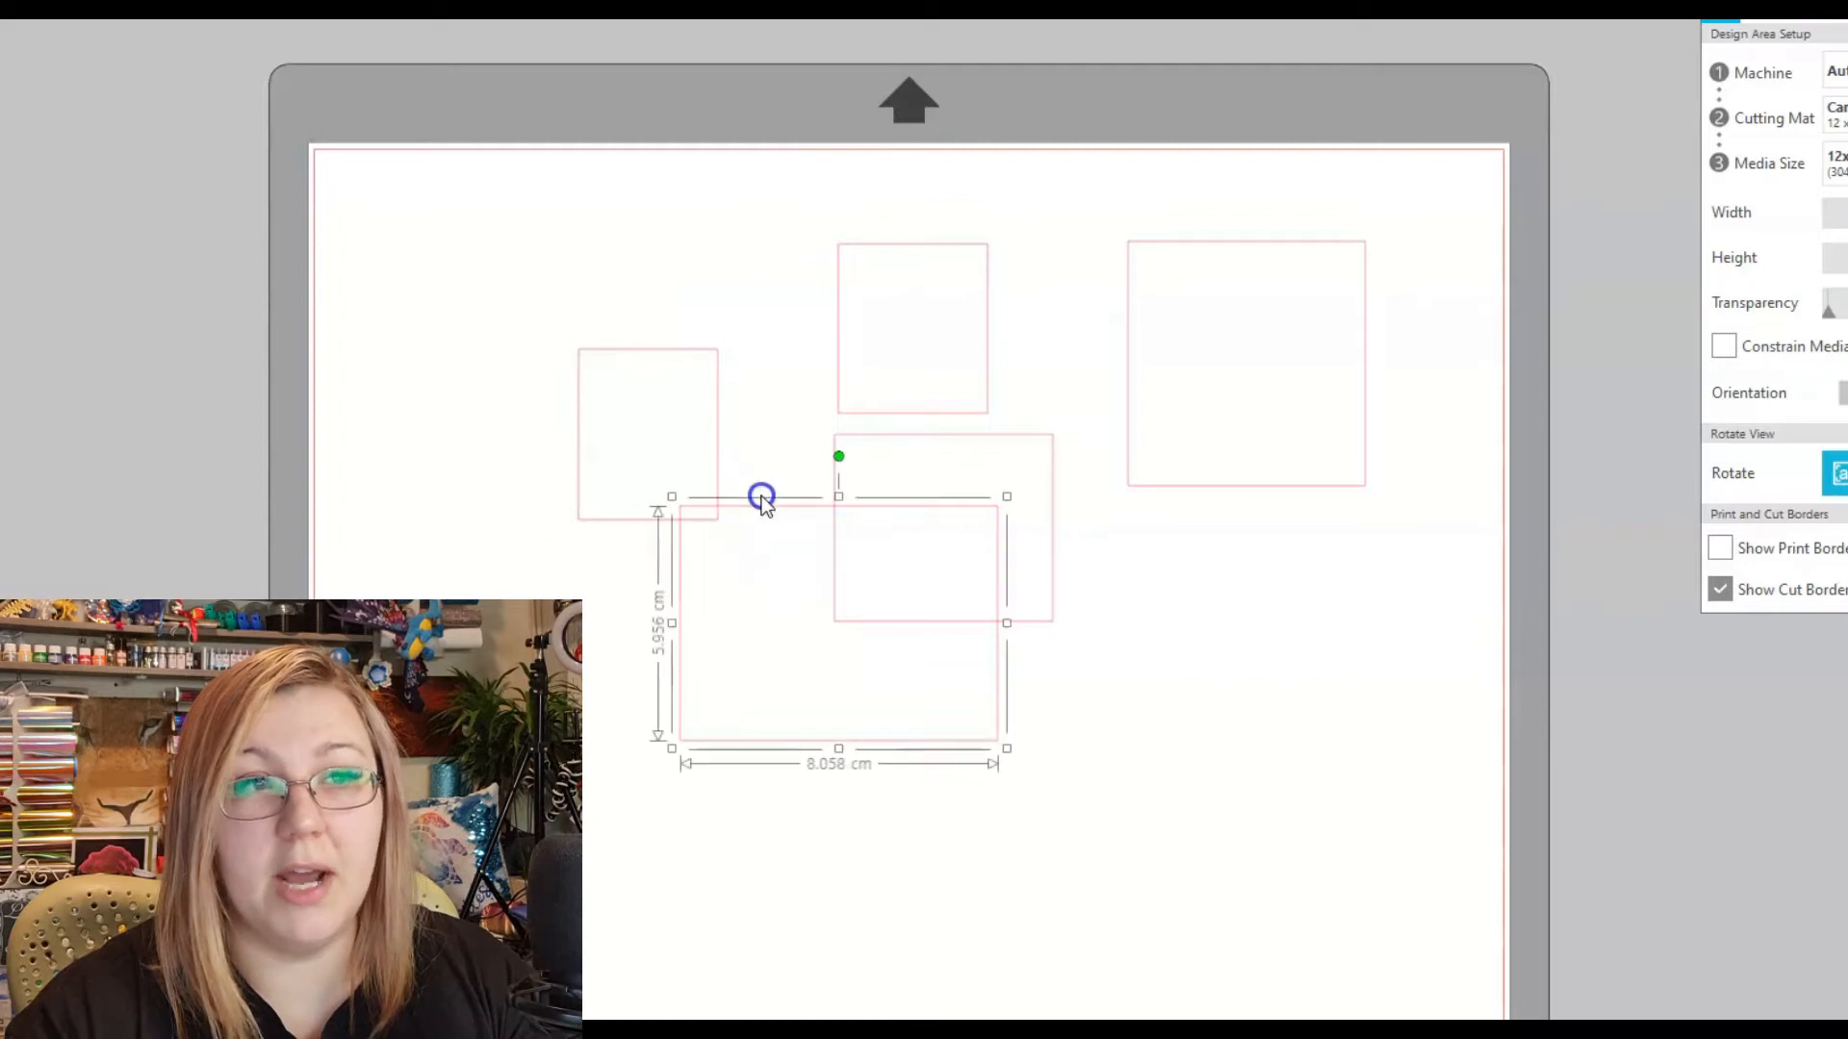
{"action": "left_click", "coordinate": [762, 454]}
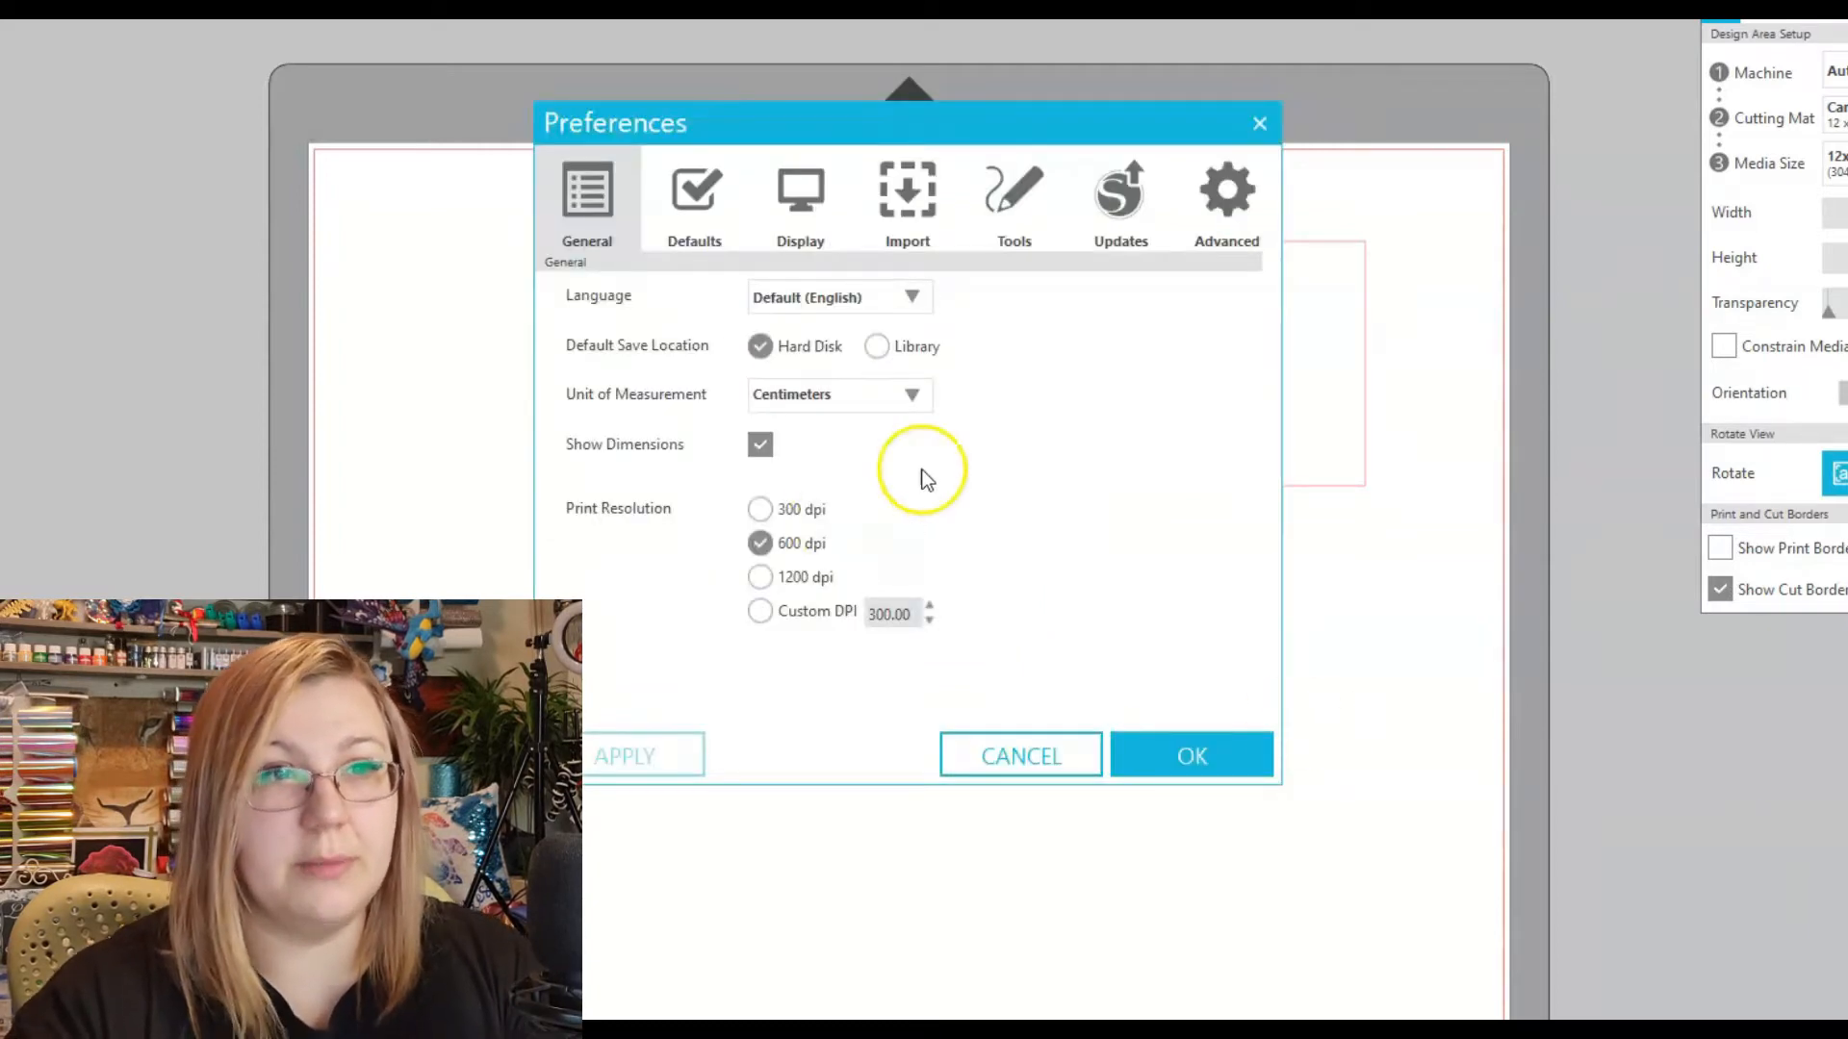
Reopen the preferences, look through the Tools, Updates and Advanced pages, and close them
{"action": "left_click", "coordinate": [1013, 202]}
{"action": "left_click", "coordinate": [1134, 241]}
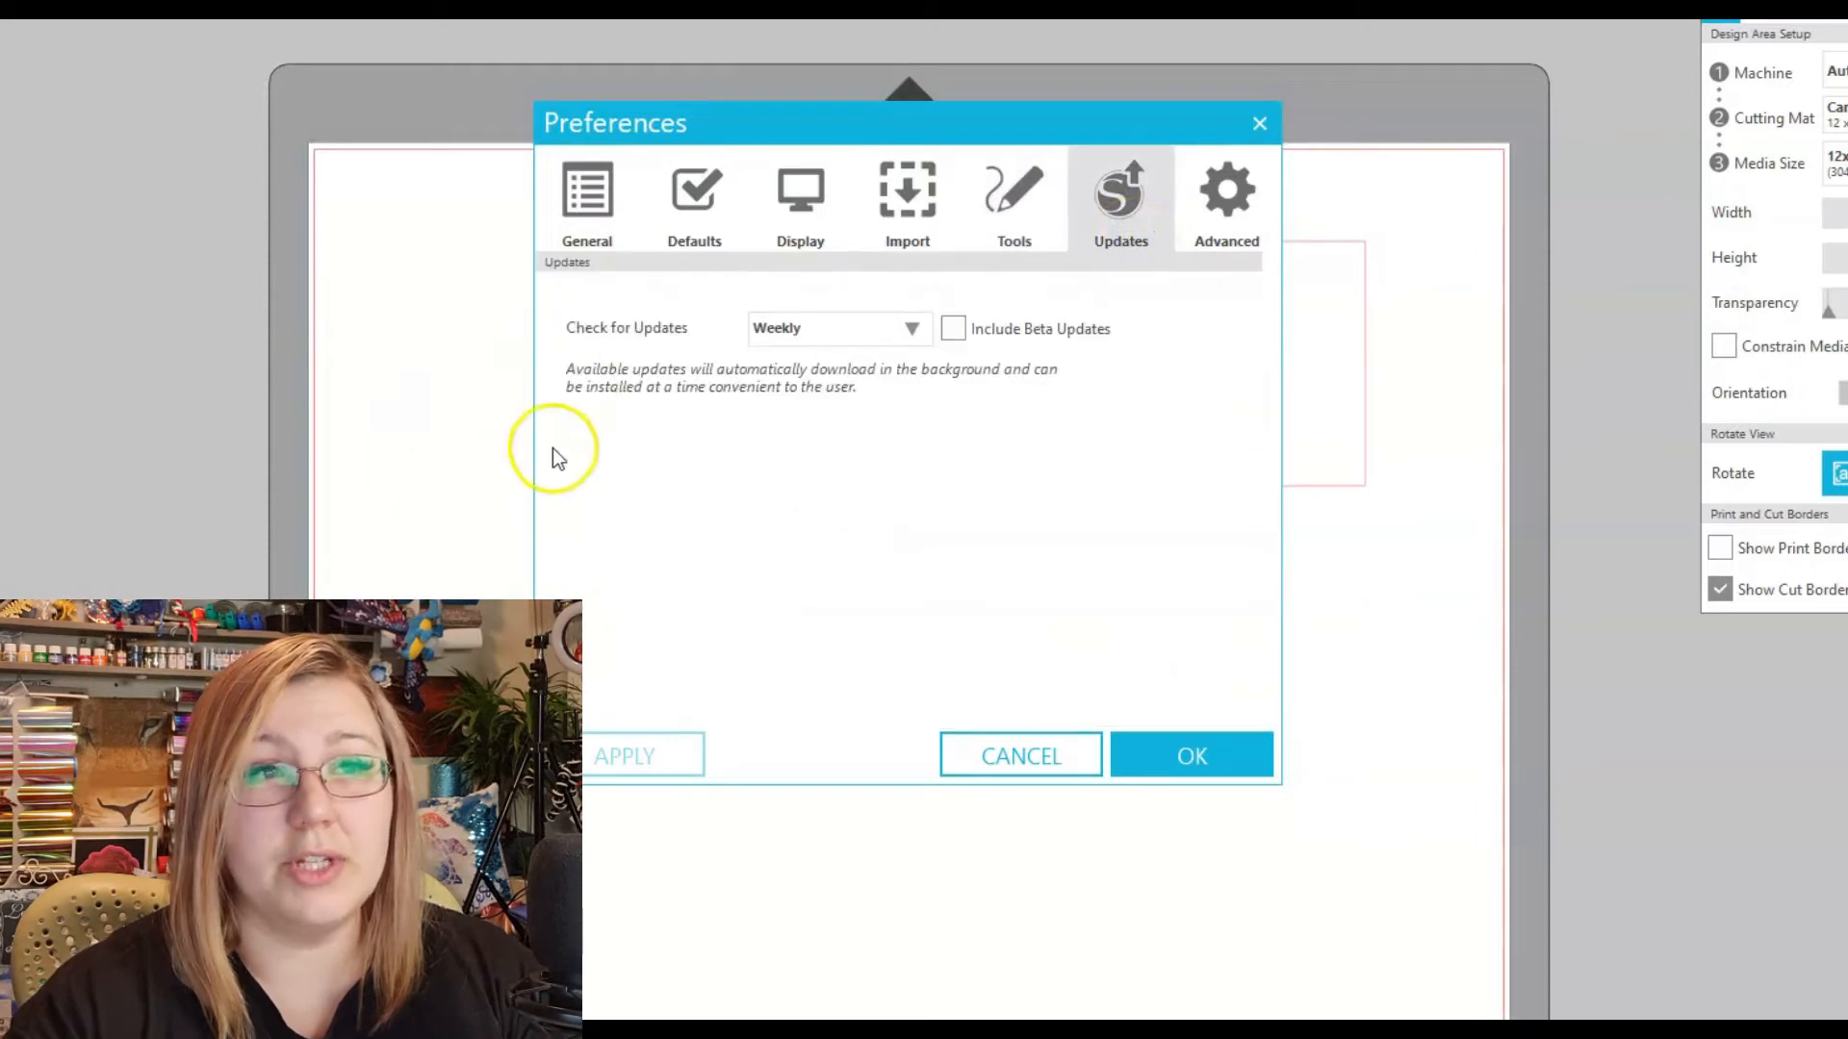
{"action": "left_click", "coordinate": [1232, 192]}
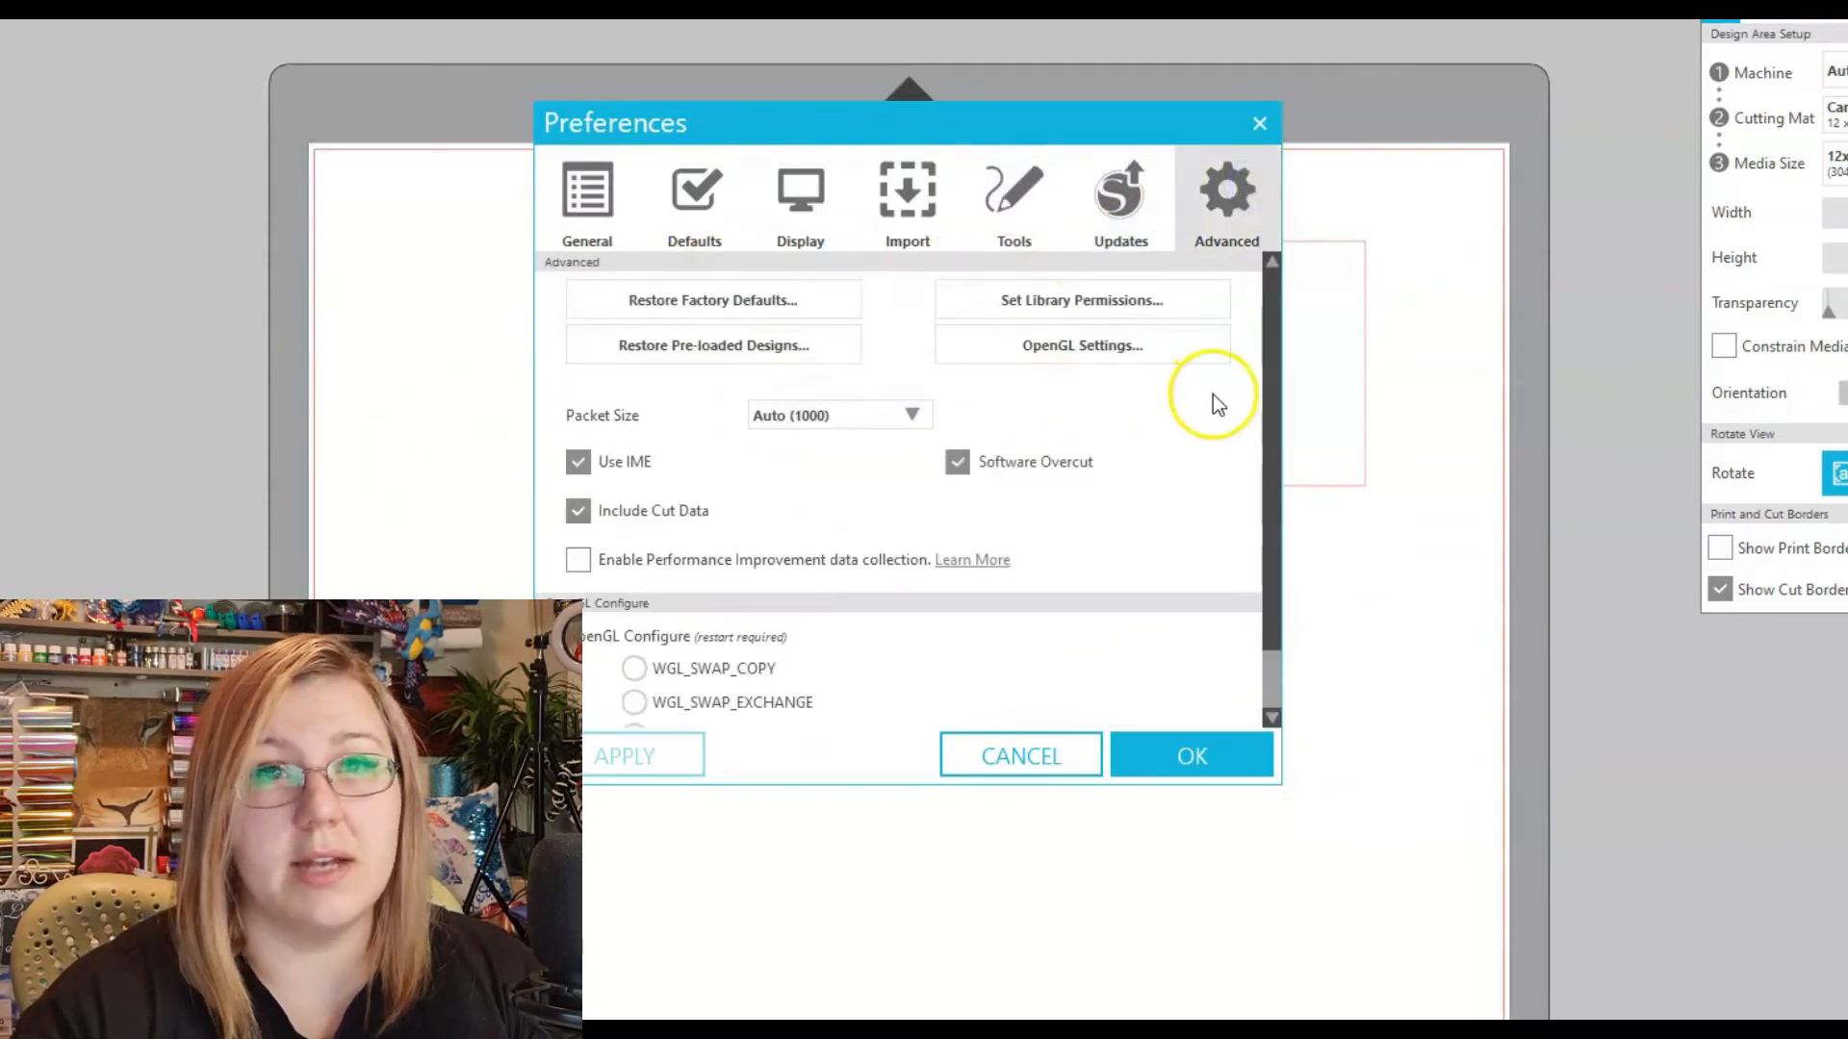
{"action": "left_click", "coordinate": [1260, 123]}
{"action": "left_click", "coordinate": [1378, 656]}
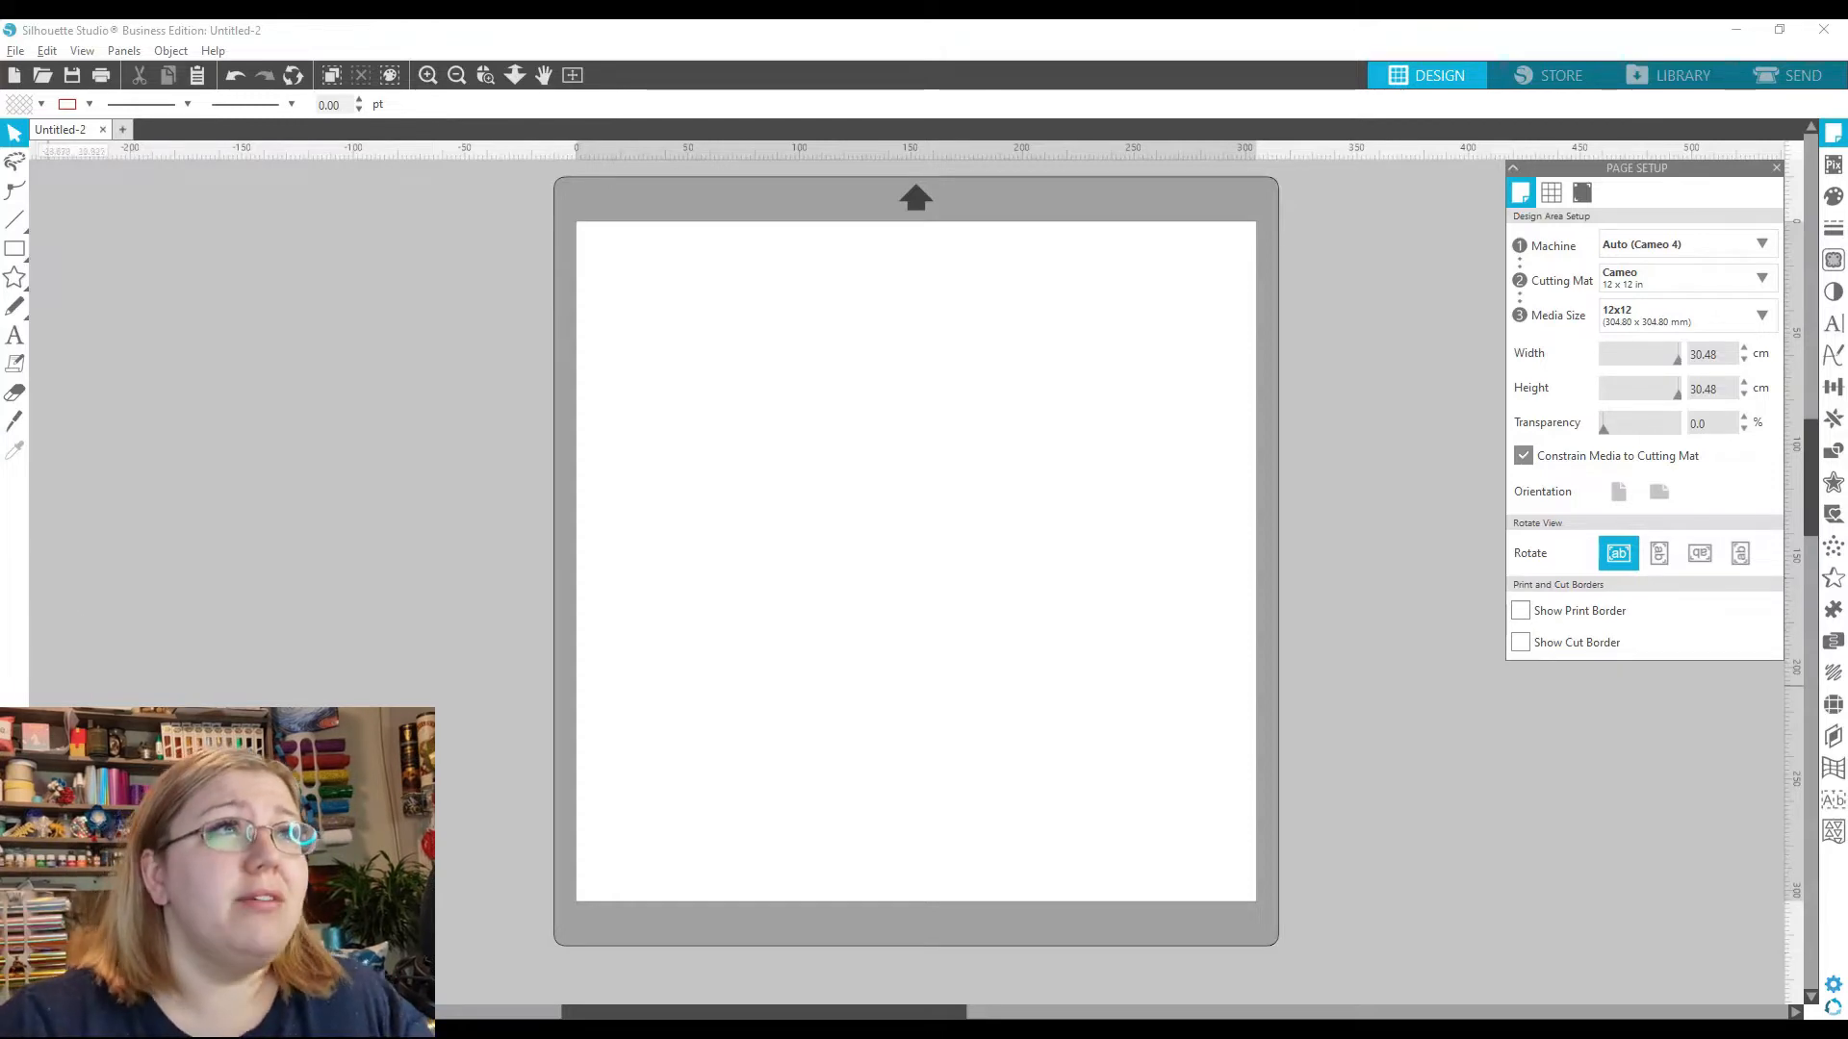
Turn on the crosshairs in the design area
{"action": "left_click", "coordinate": [46, 50]}
{"action": "left_click", "coordinate": [82, 50]}
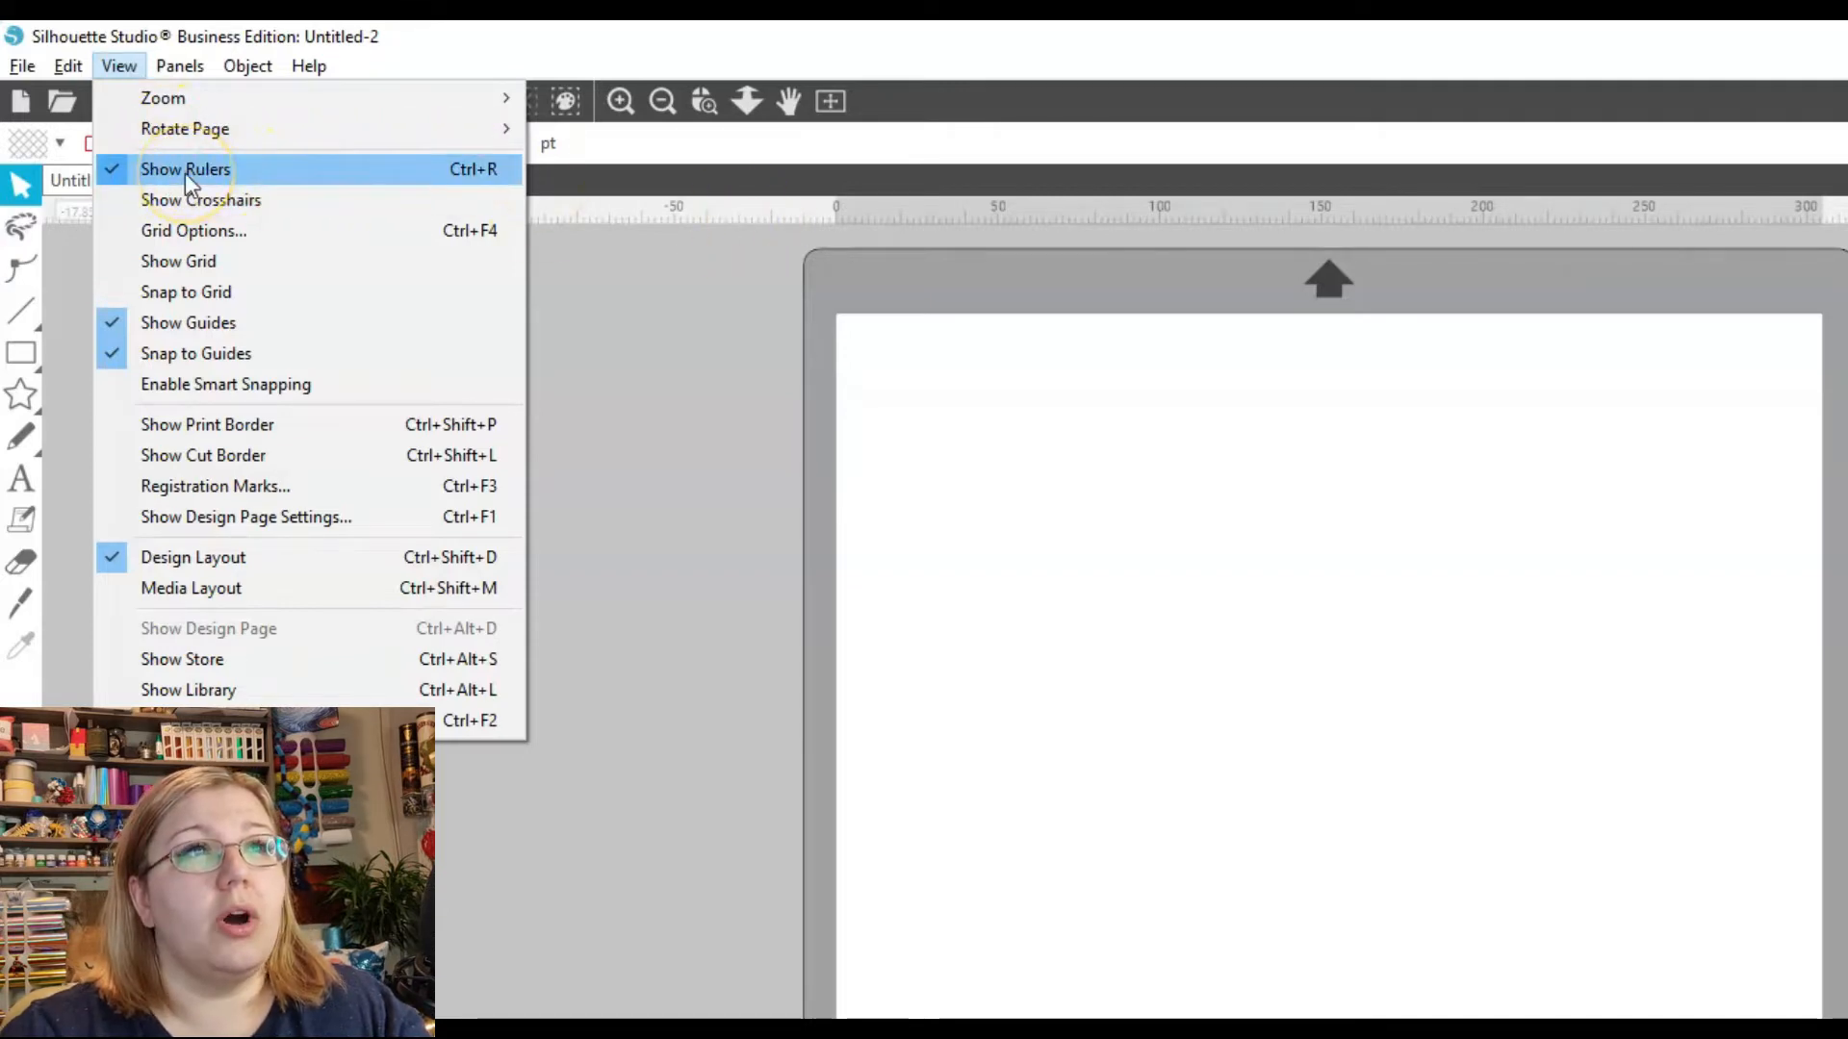
{"action": "left_click", "coordinate": [246, 209]}
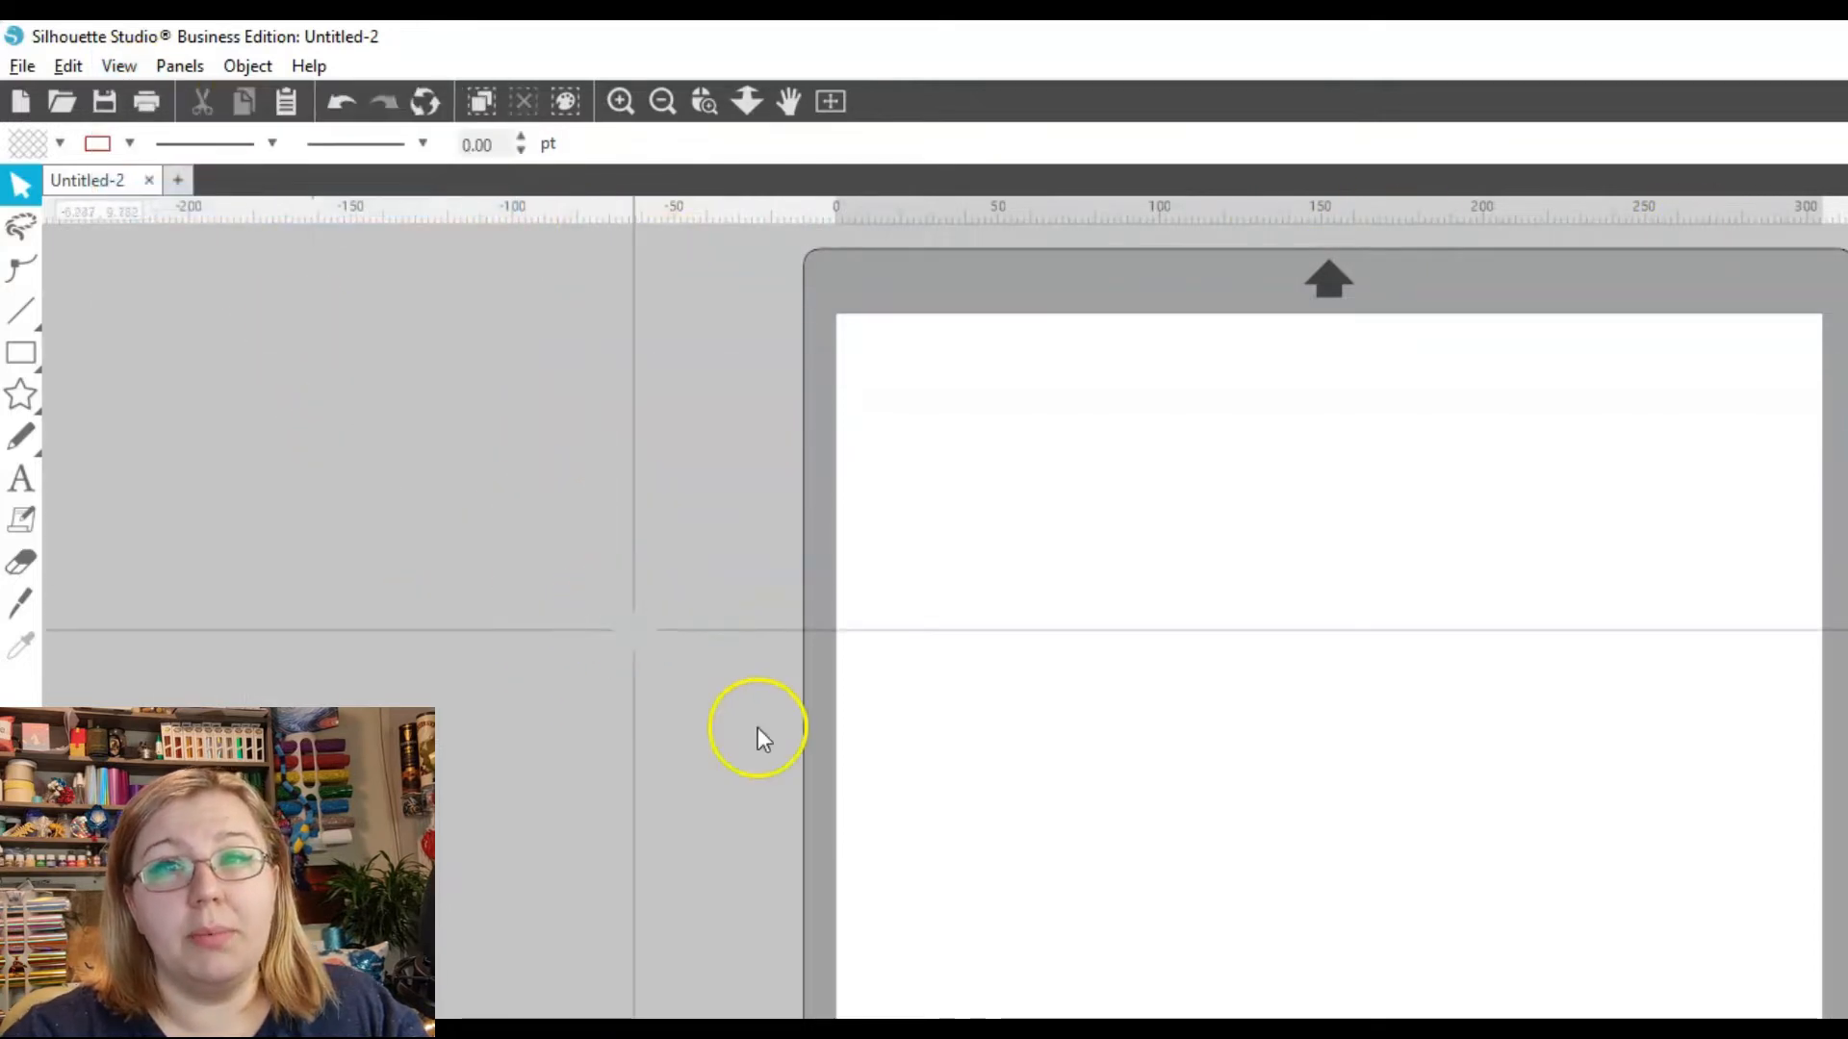
Open the grid options and look over the view settings for grid, guides and smart snapping
{"action": "left_click", "coordinate": [119, 68]}
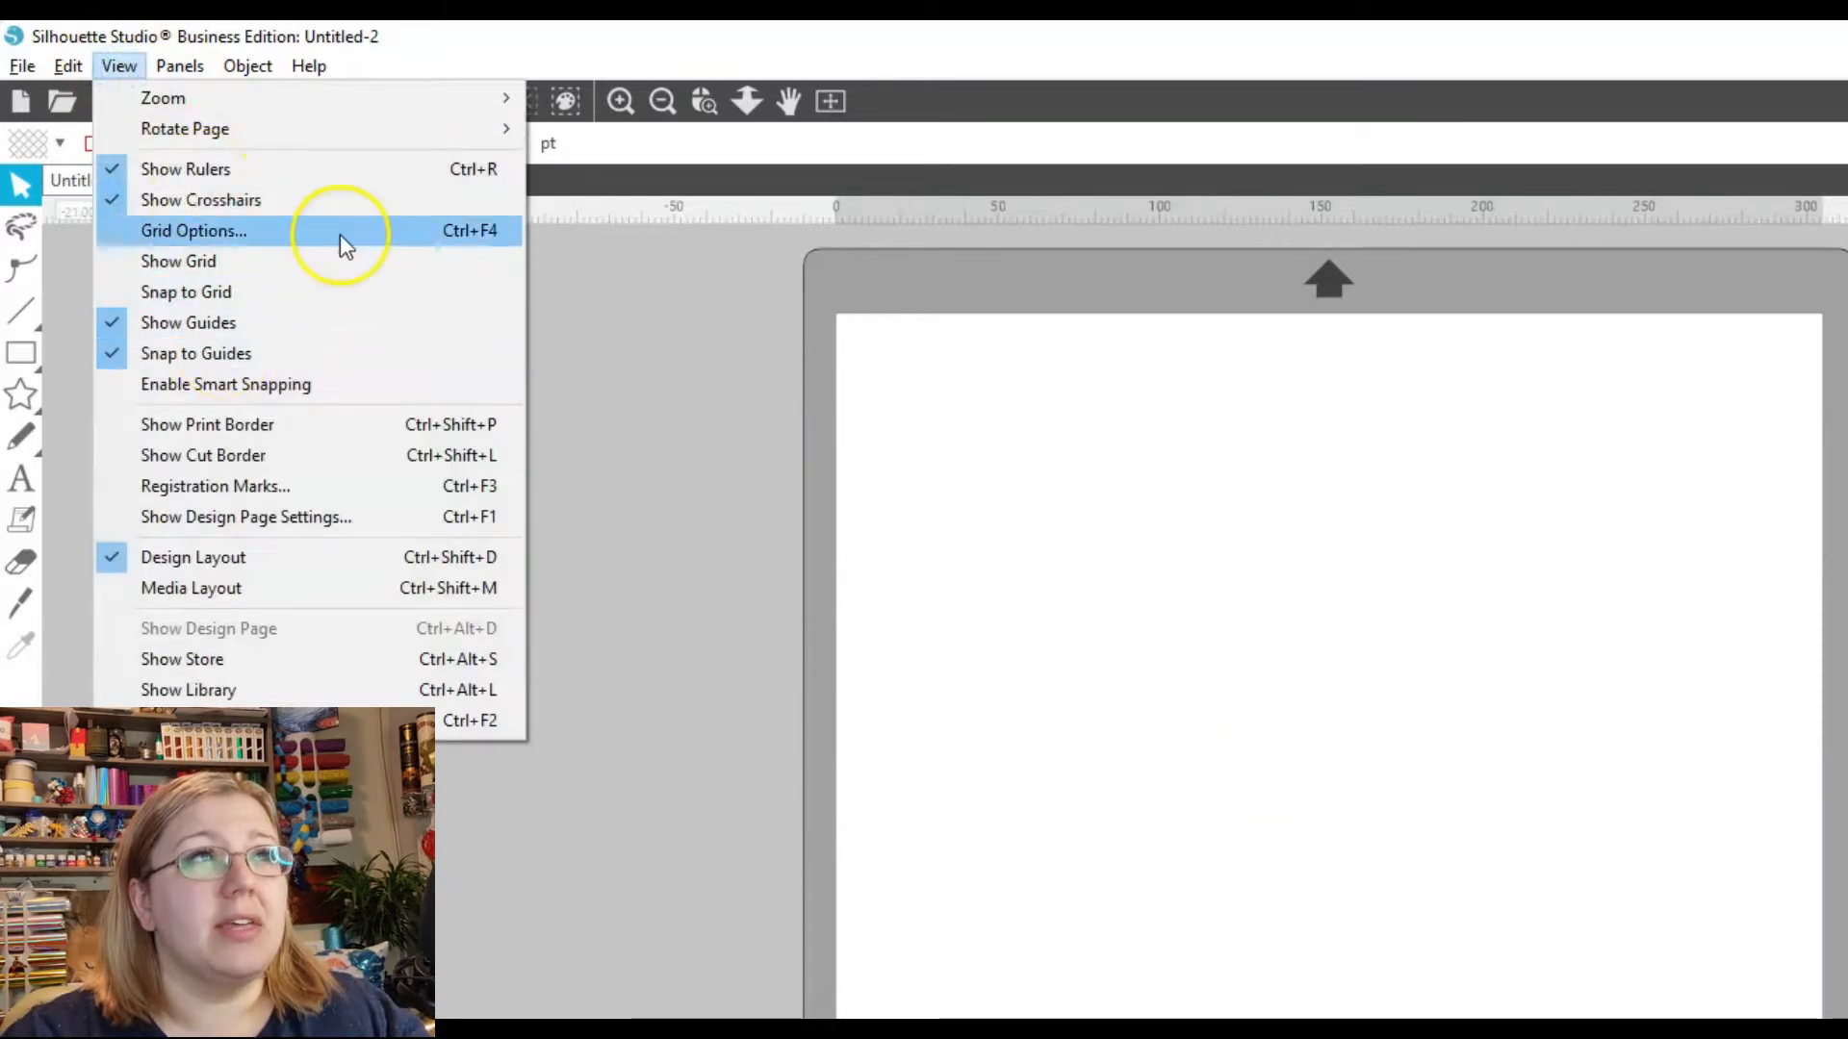
{"action": "left_click", "coordinate": [338, 234]}
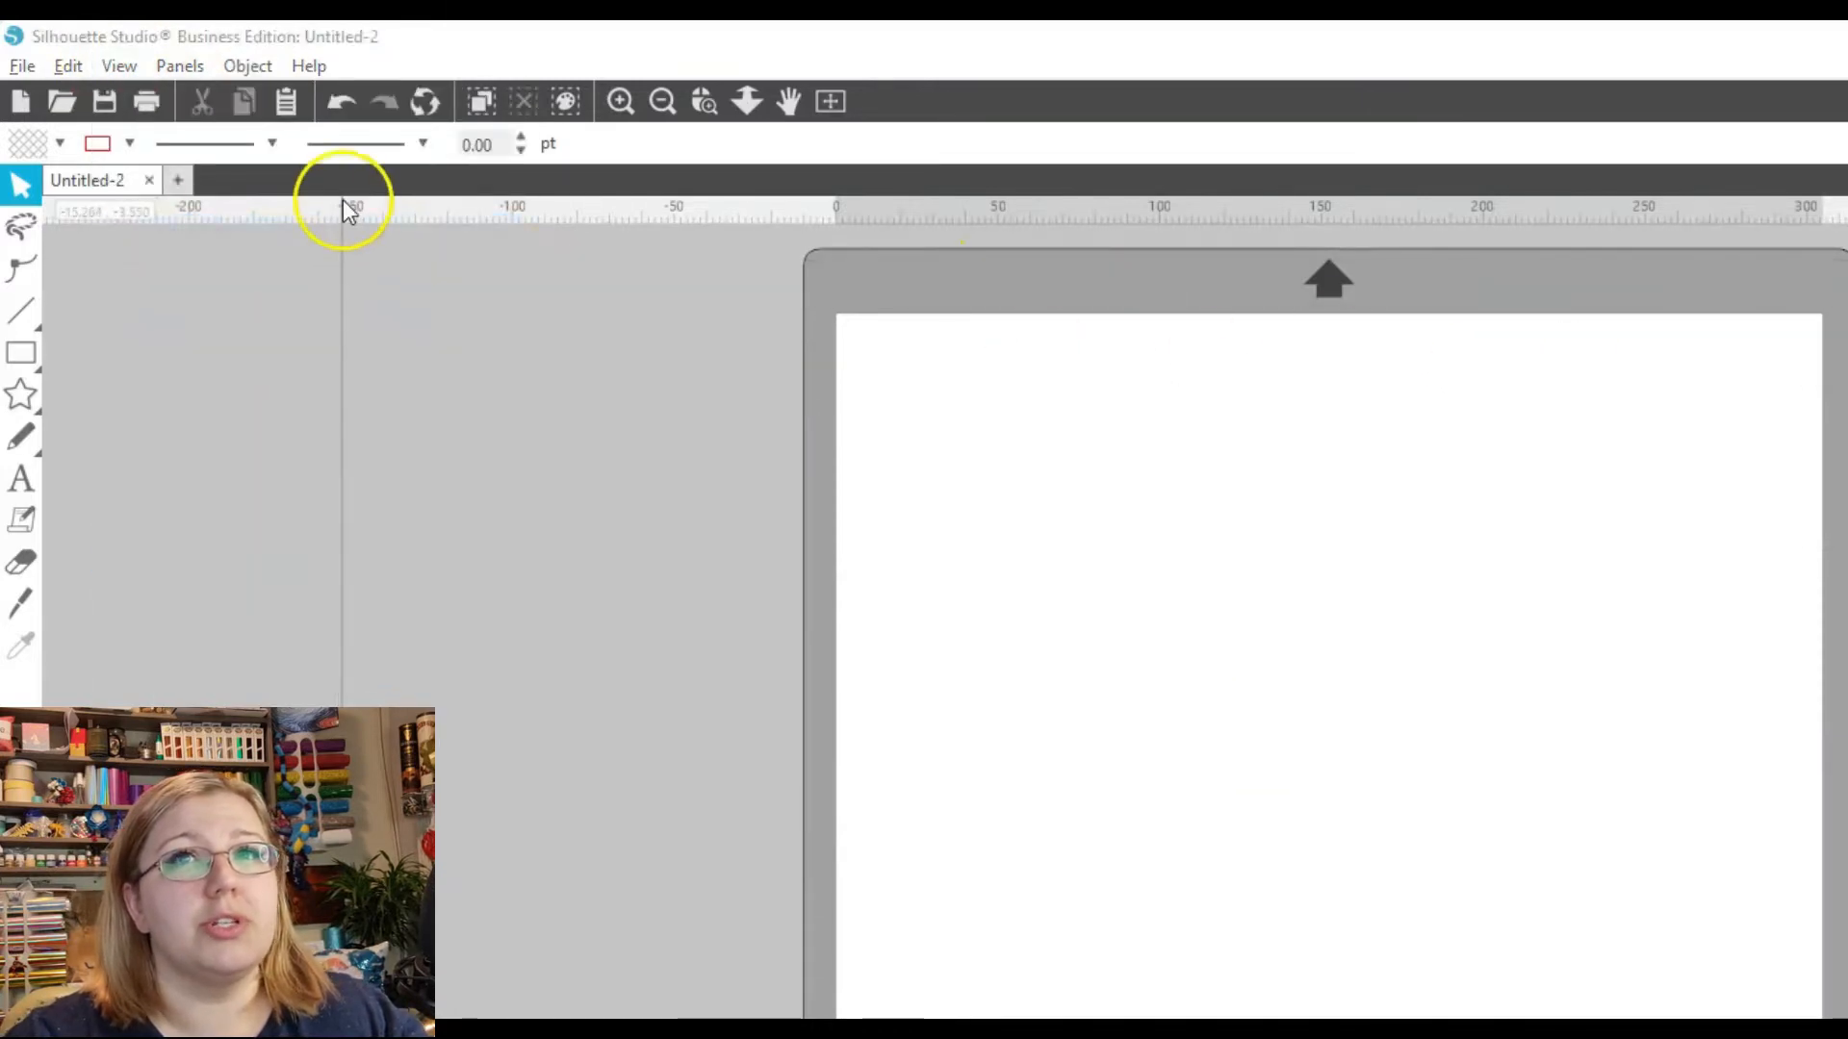
{"action": "left_click", "coordinate": [120, 66]}
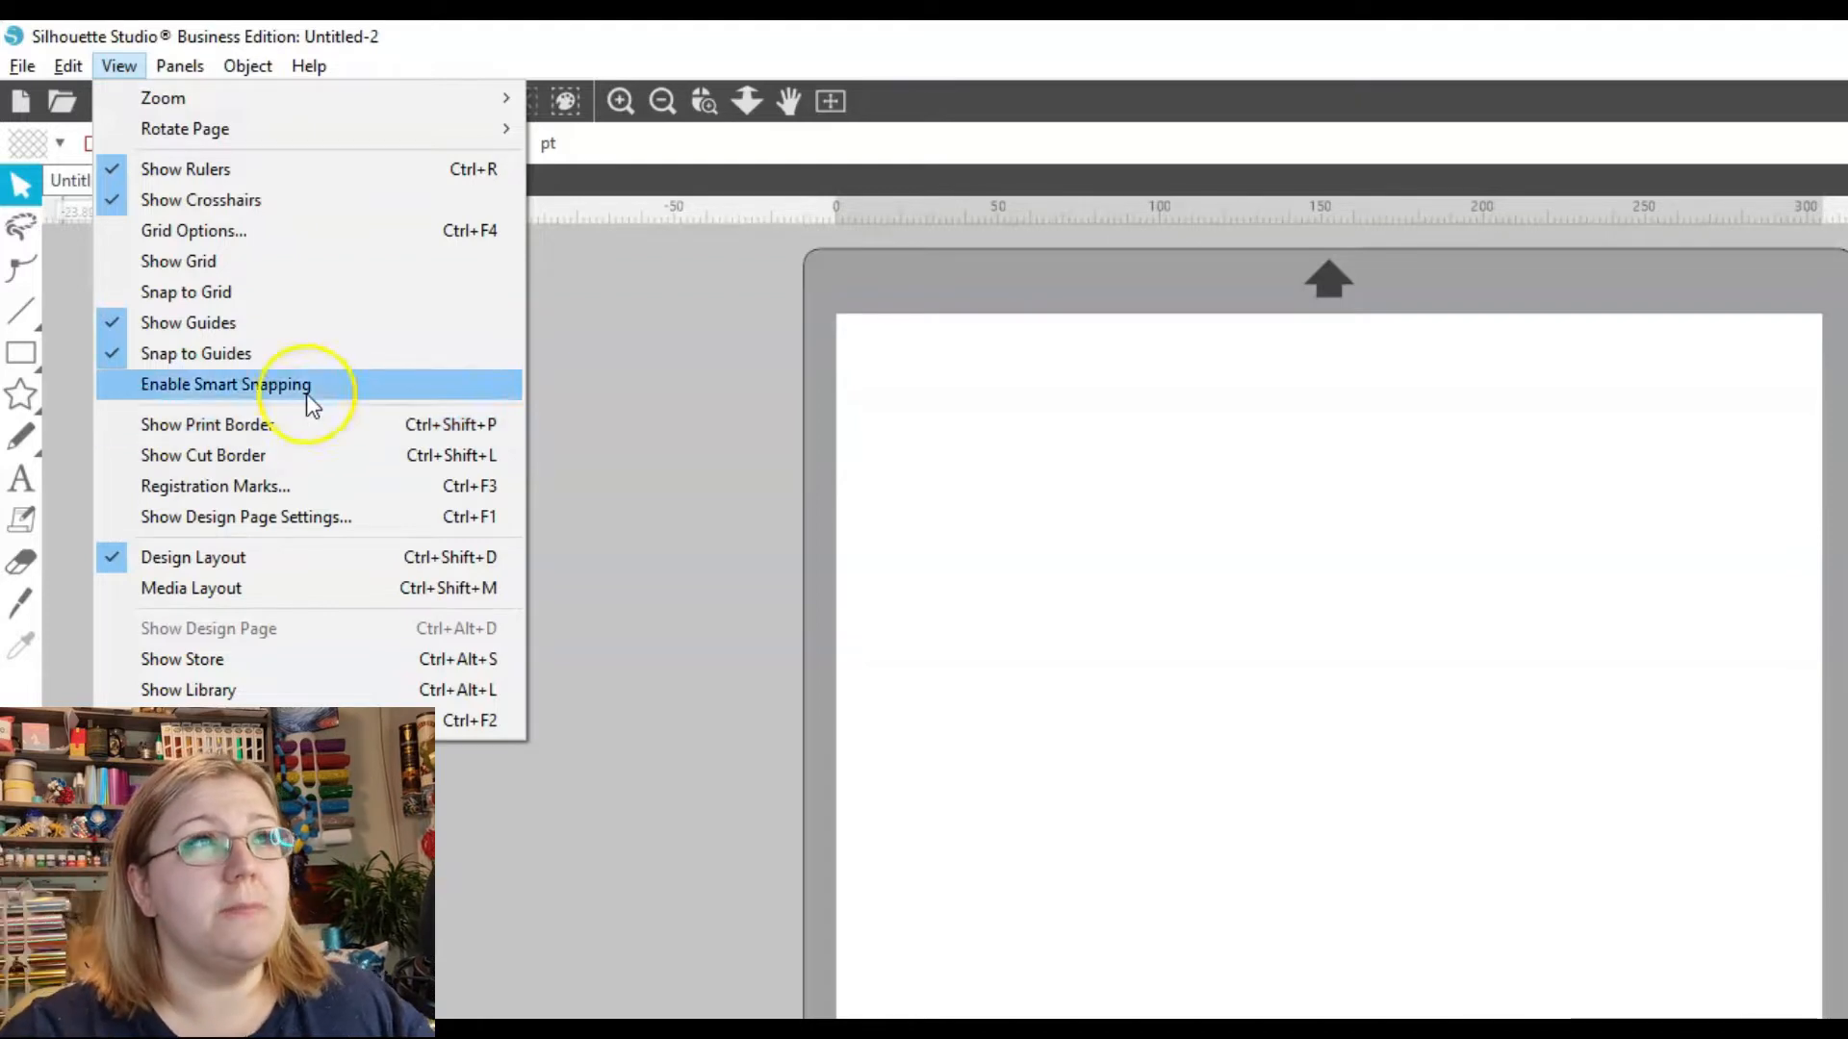
Open the Trace options and start selecting a trace area
{"action": "mouse_move", "coordinate": [179, 65]}
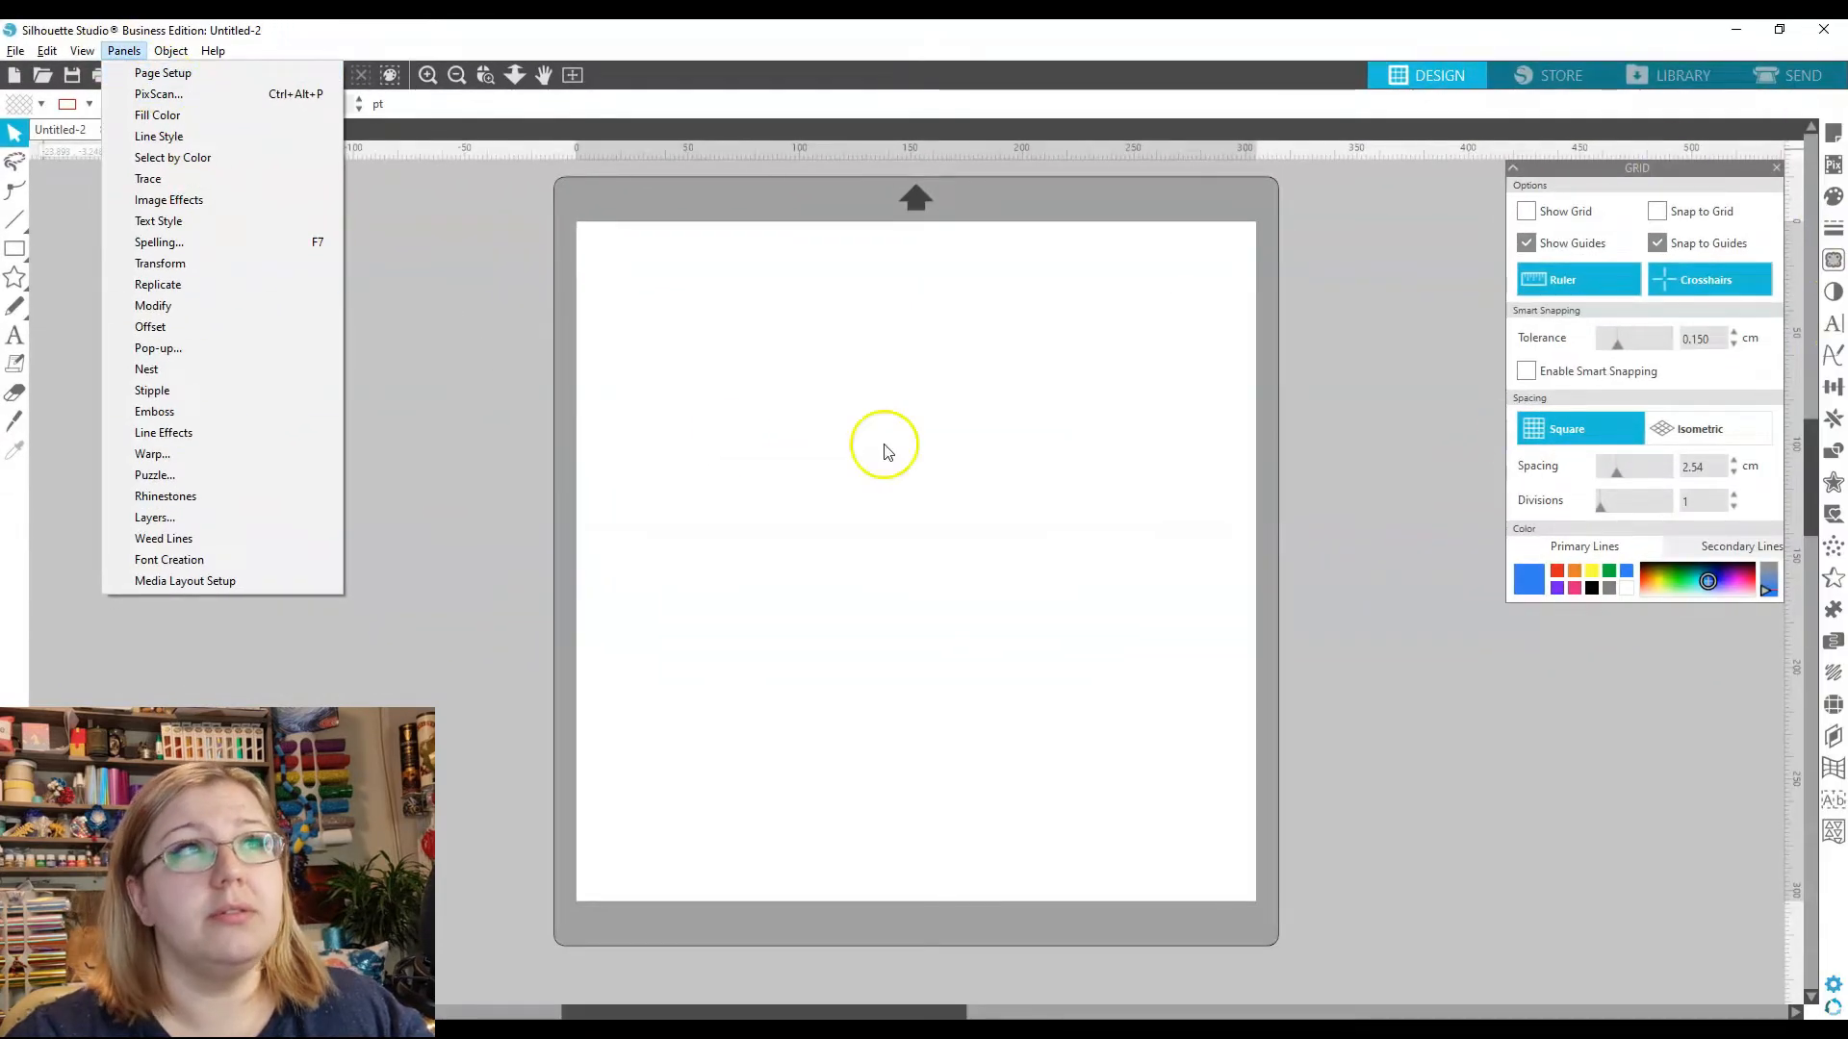
{"action": "left_click", "coordinate": [240, 179]}
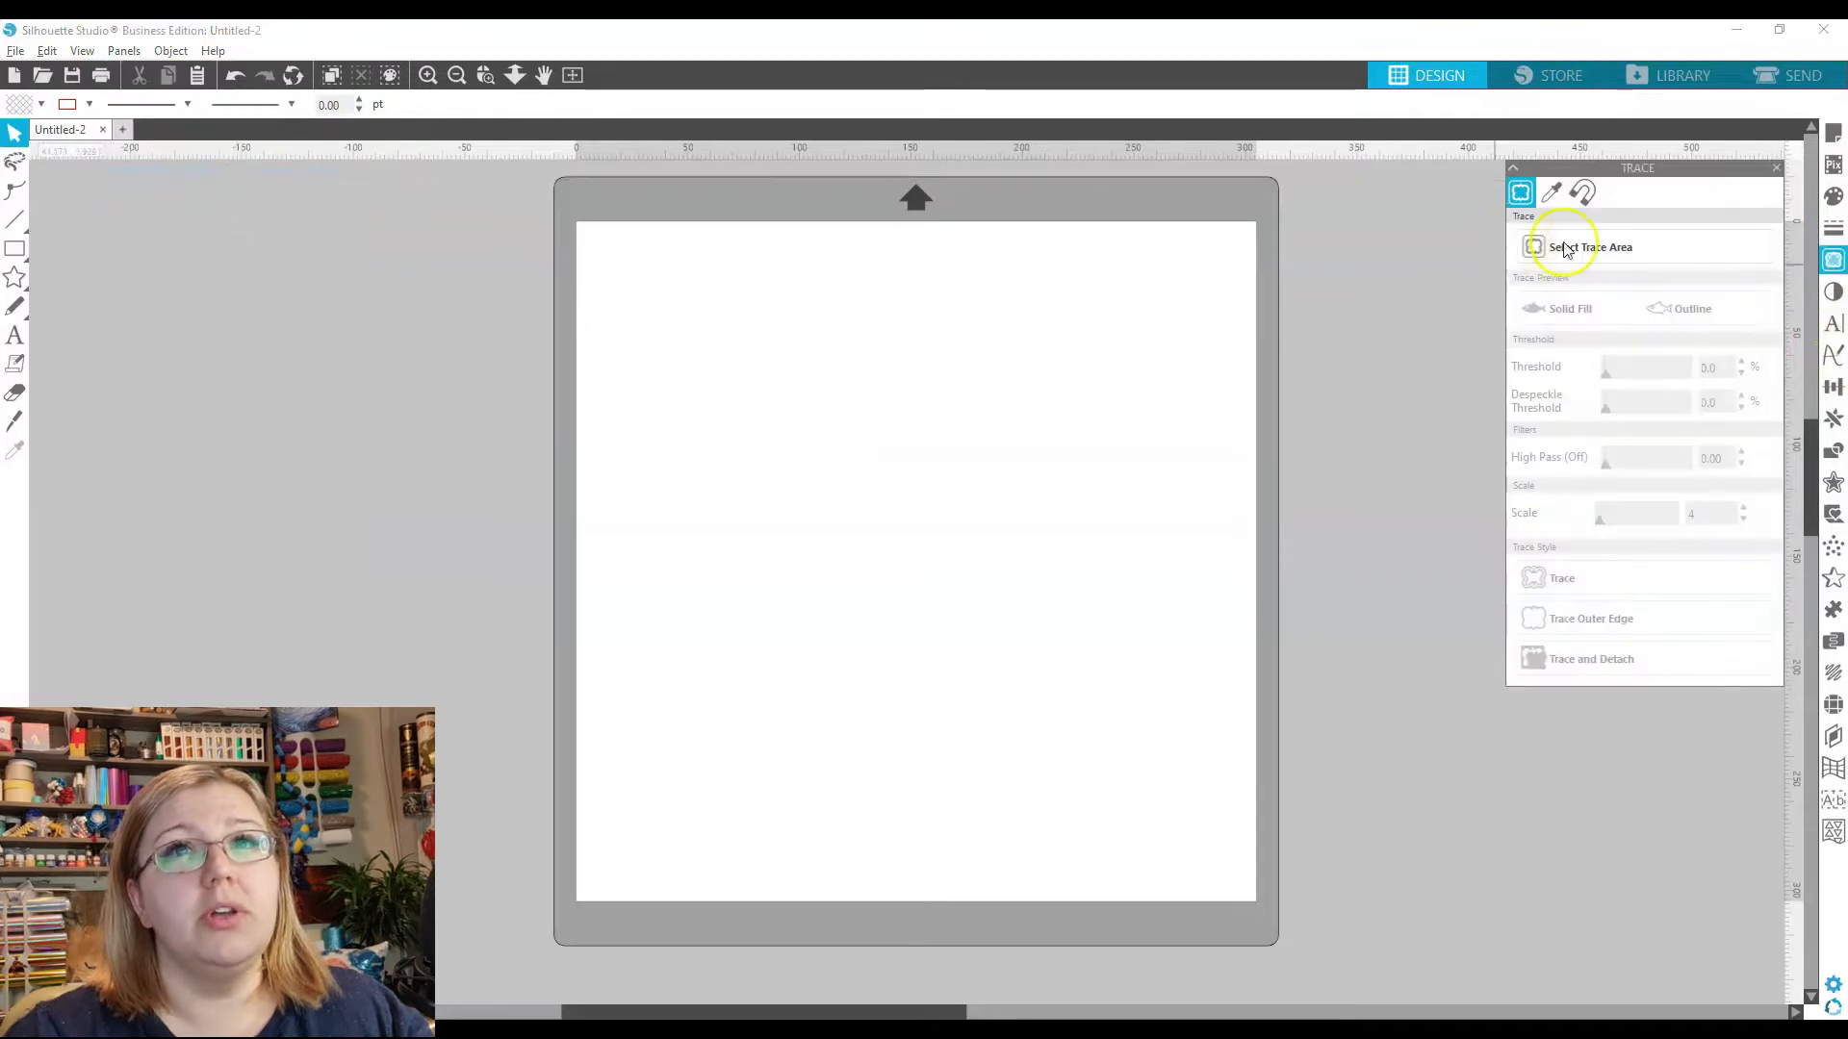
{"action": "left_click", "coordinate": [1566, 251]}
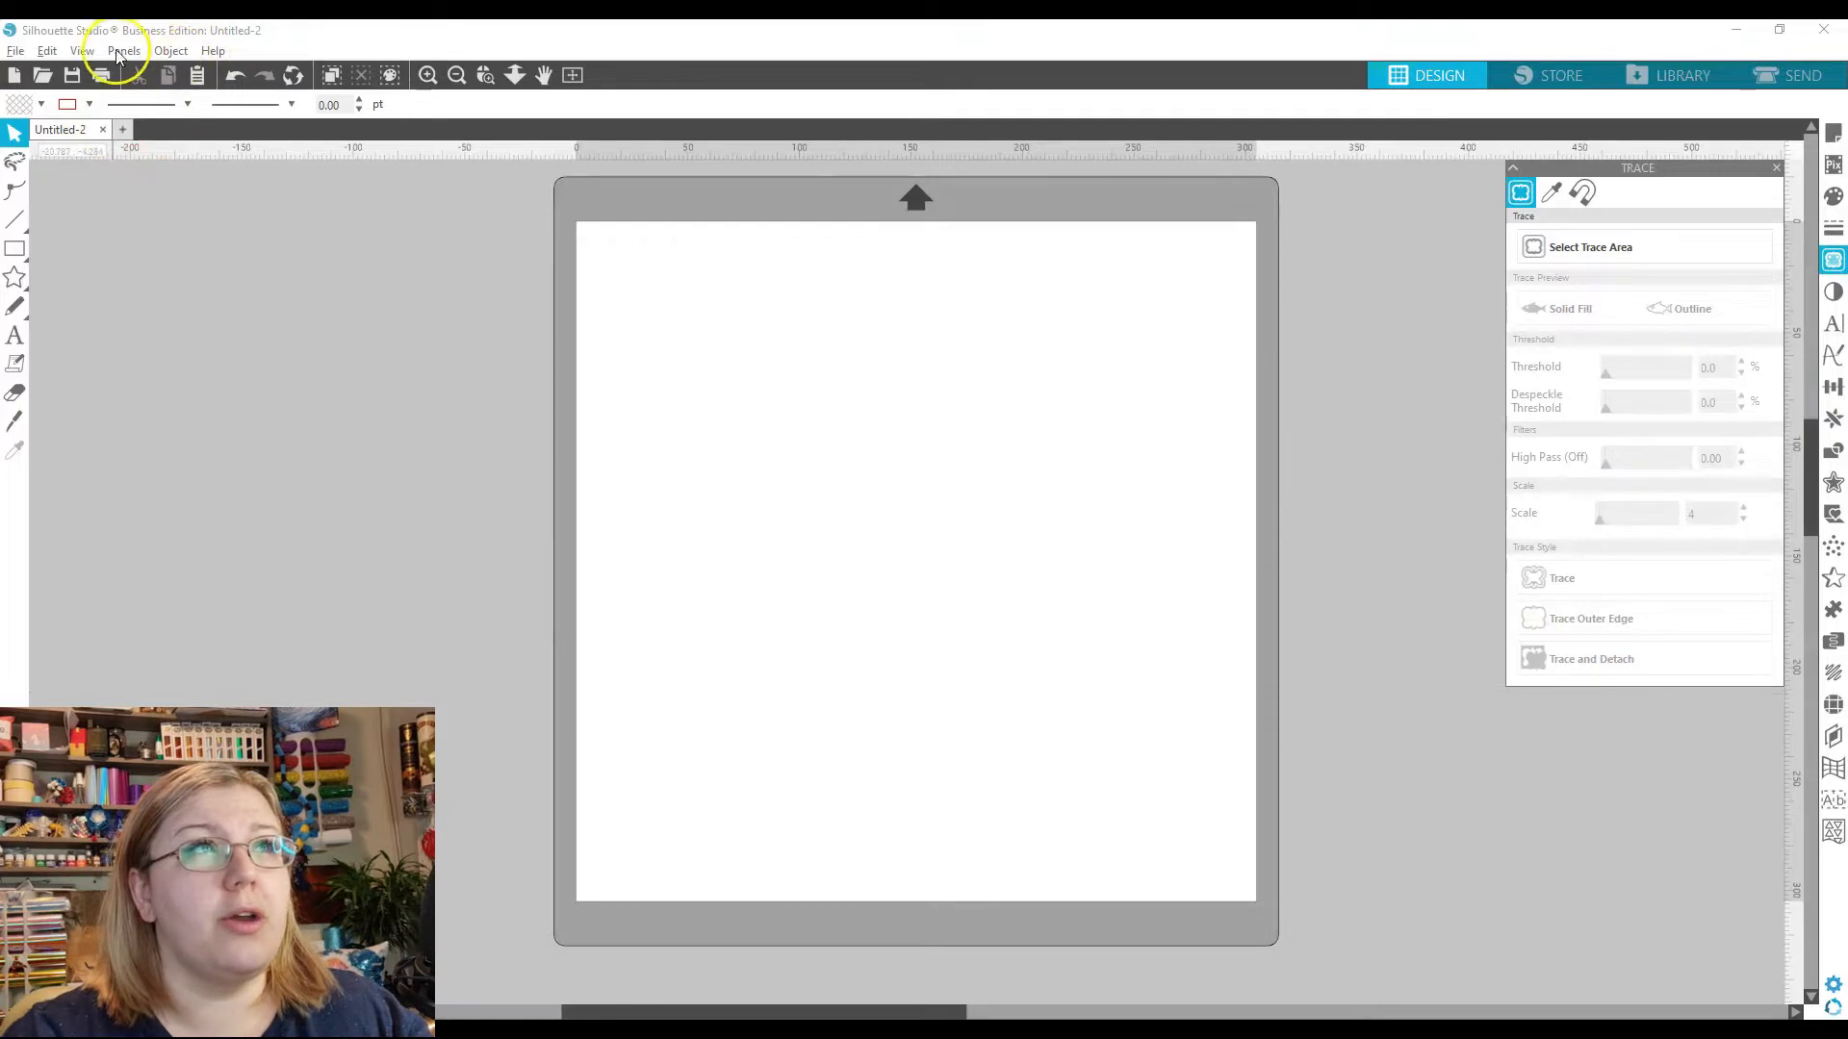
Look through the object alignment commands and the align and rotate options for transforming objects
{"action": "left_click", "coordinate": [170, 52]}
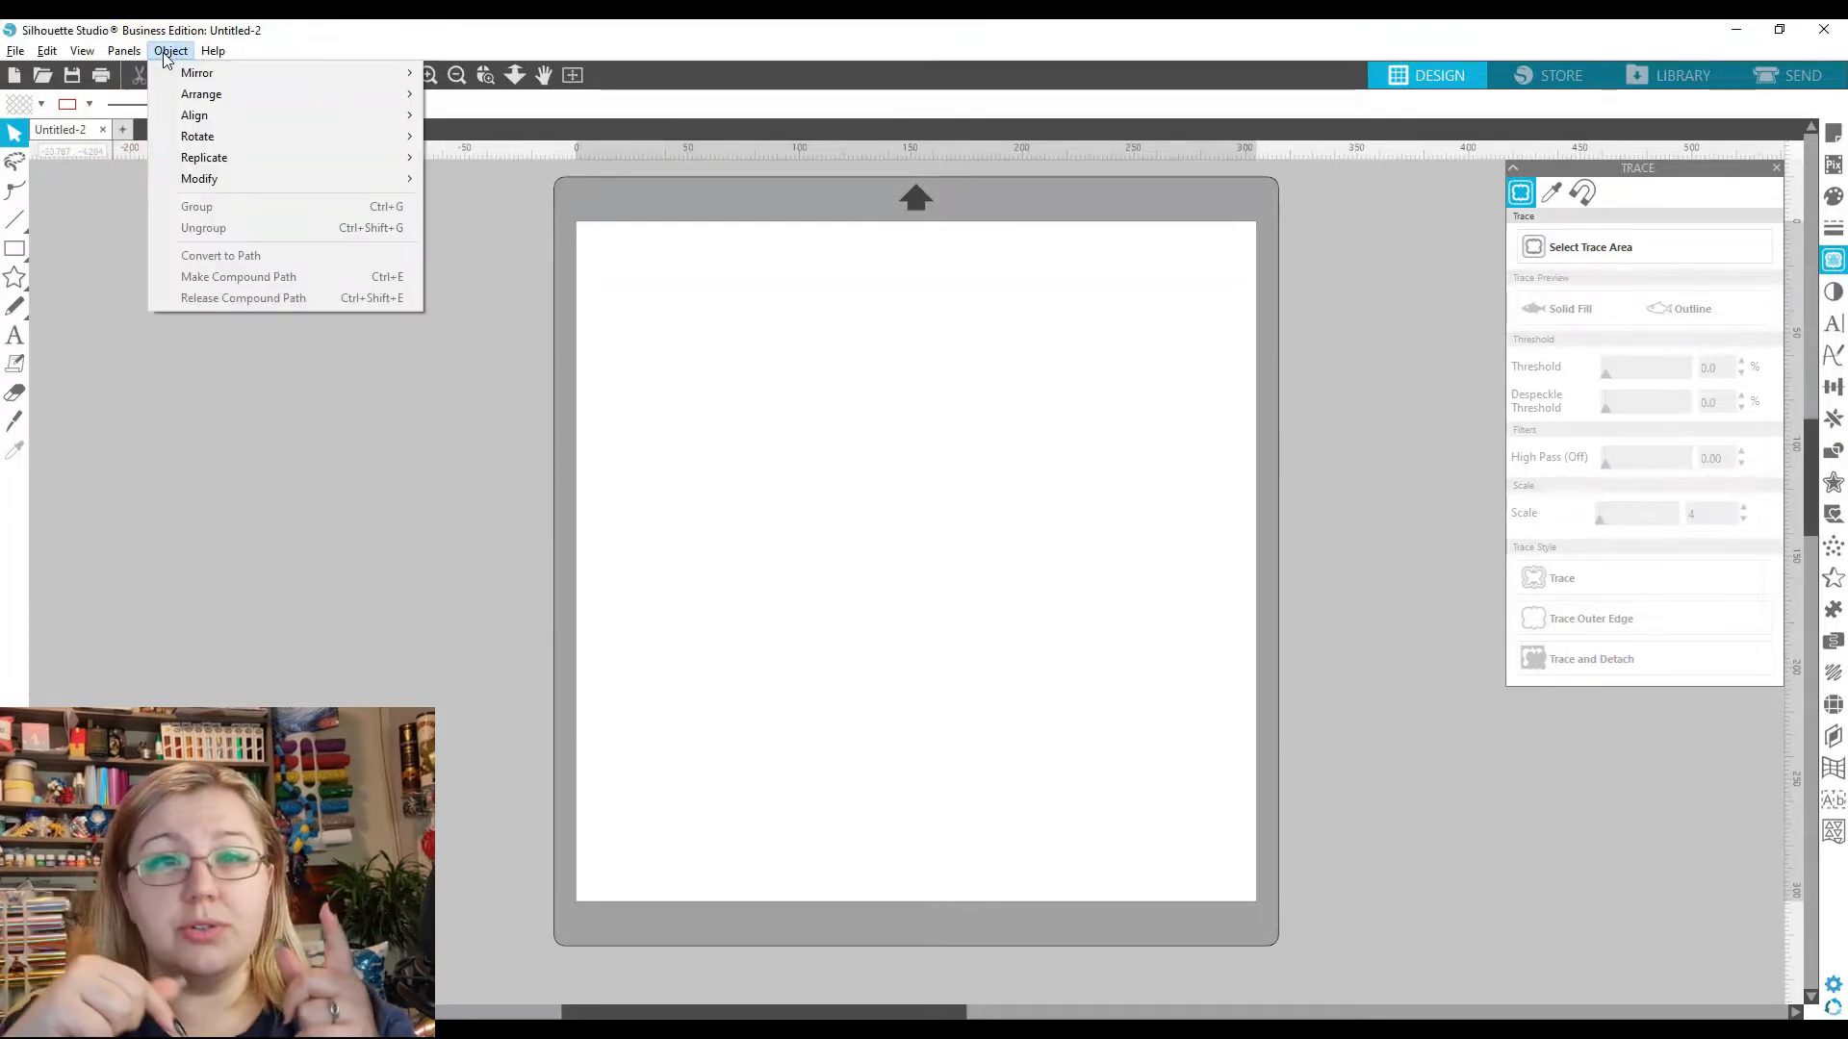
{"action": "mouse_move", "coordinate": [235, 115]}
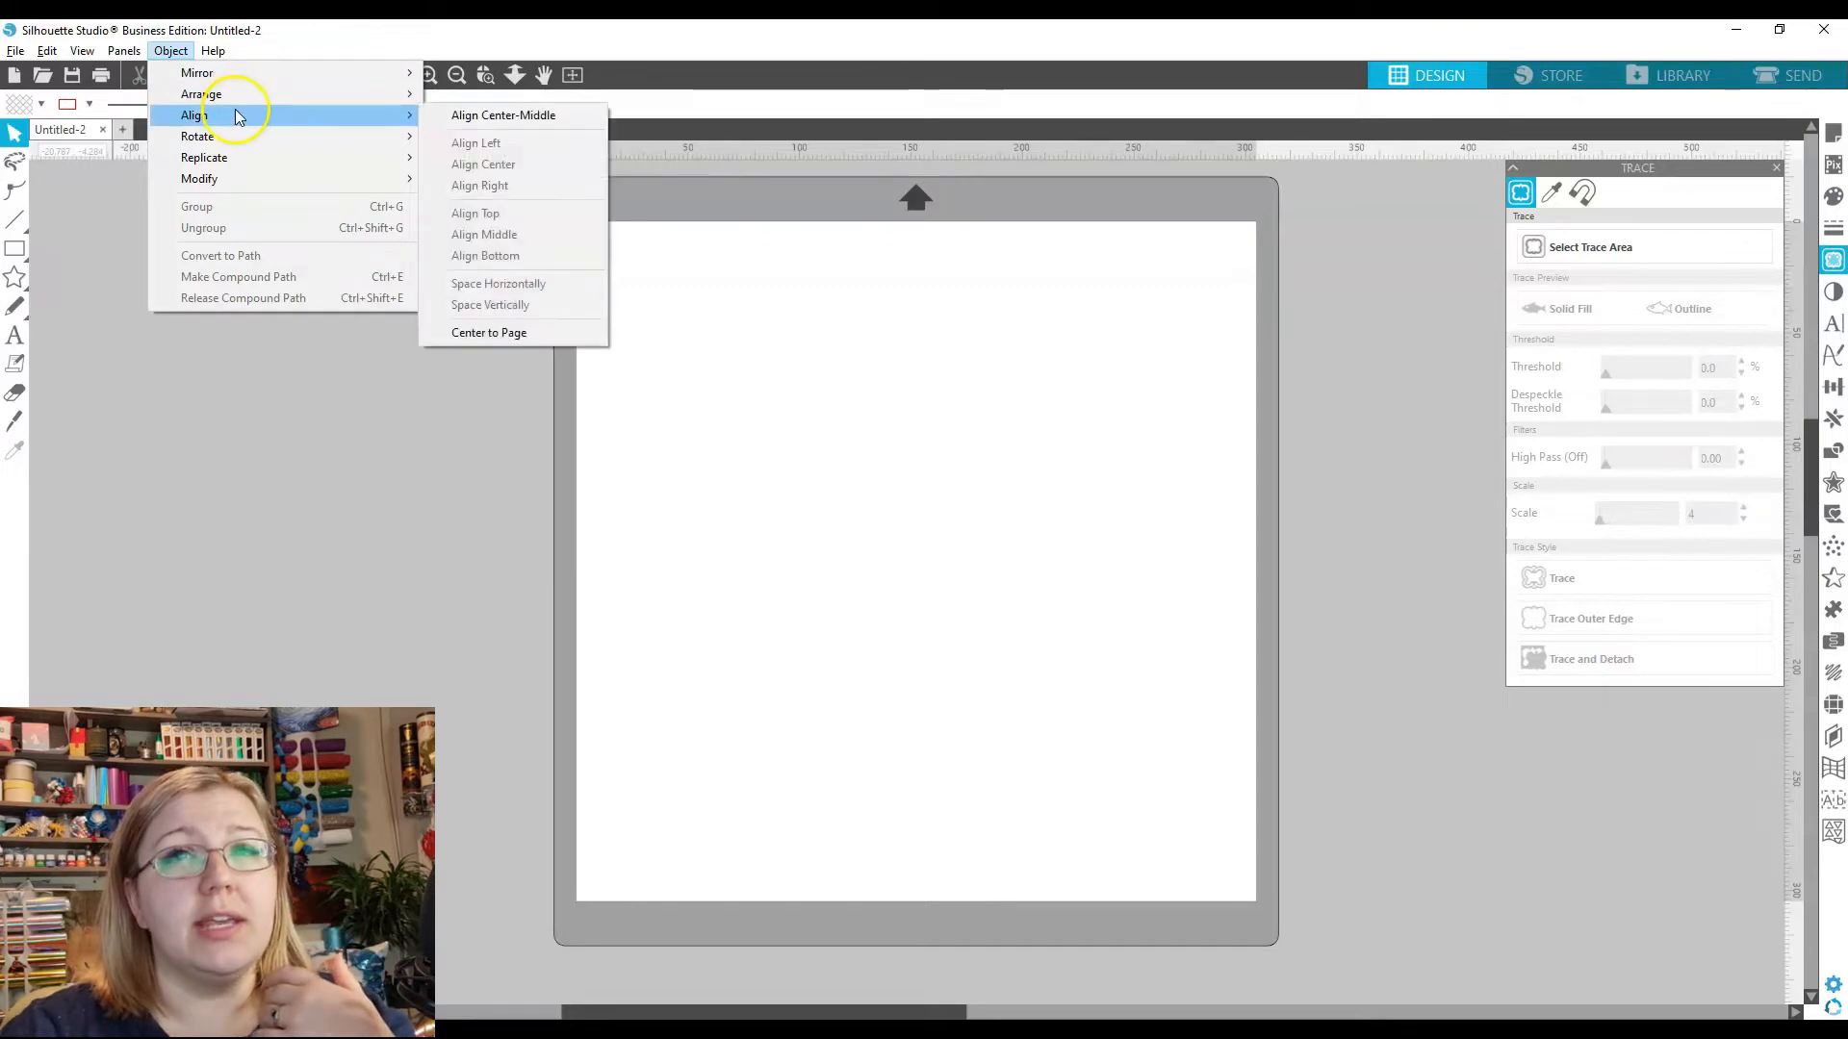
{"action": "left_click", "coordinate": [1835, 453]}
{"action": "left_click", "coordinate": [1834, 386]}
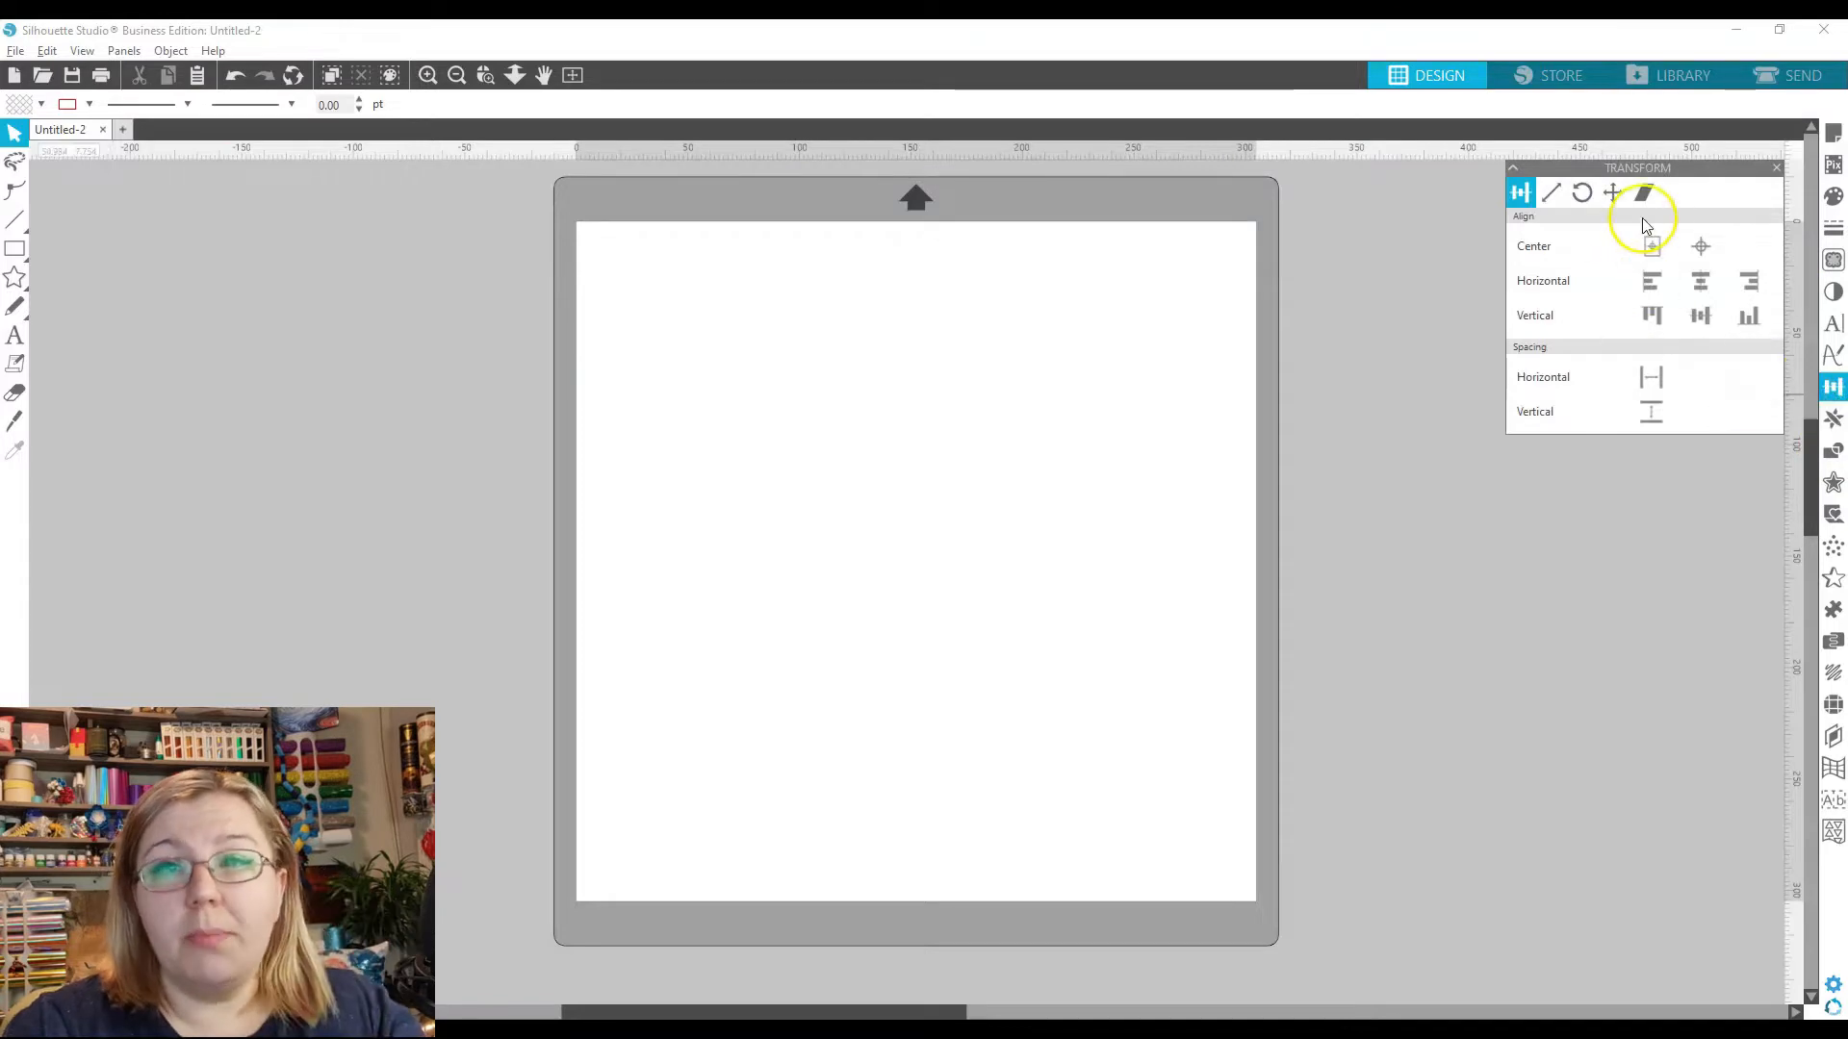
{"action": "left_click", "coordinate": [1582, 192]}
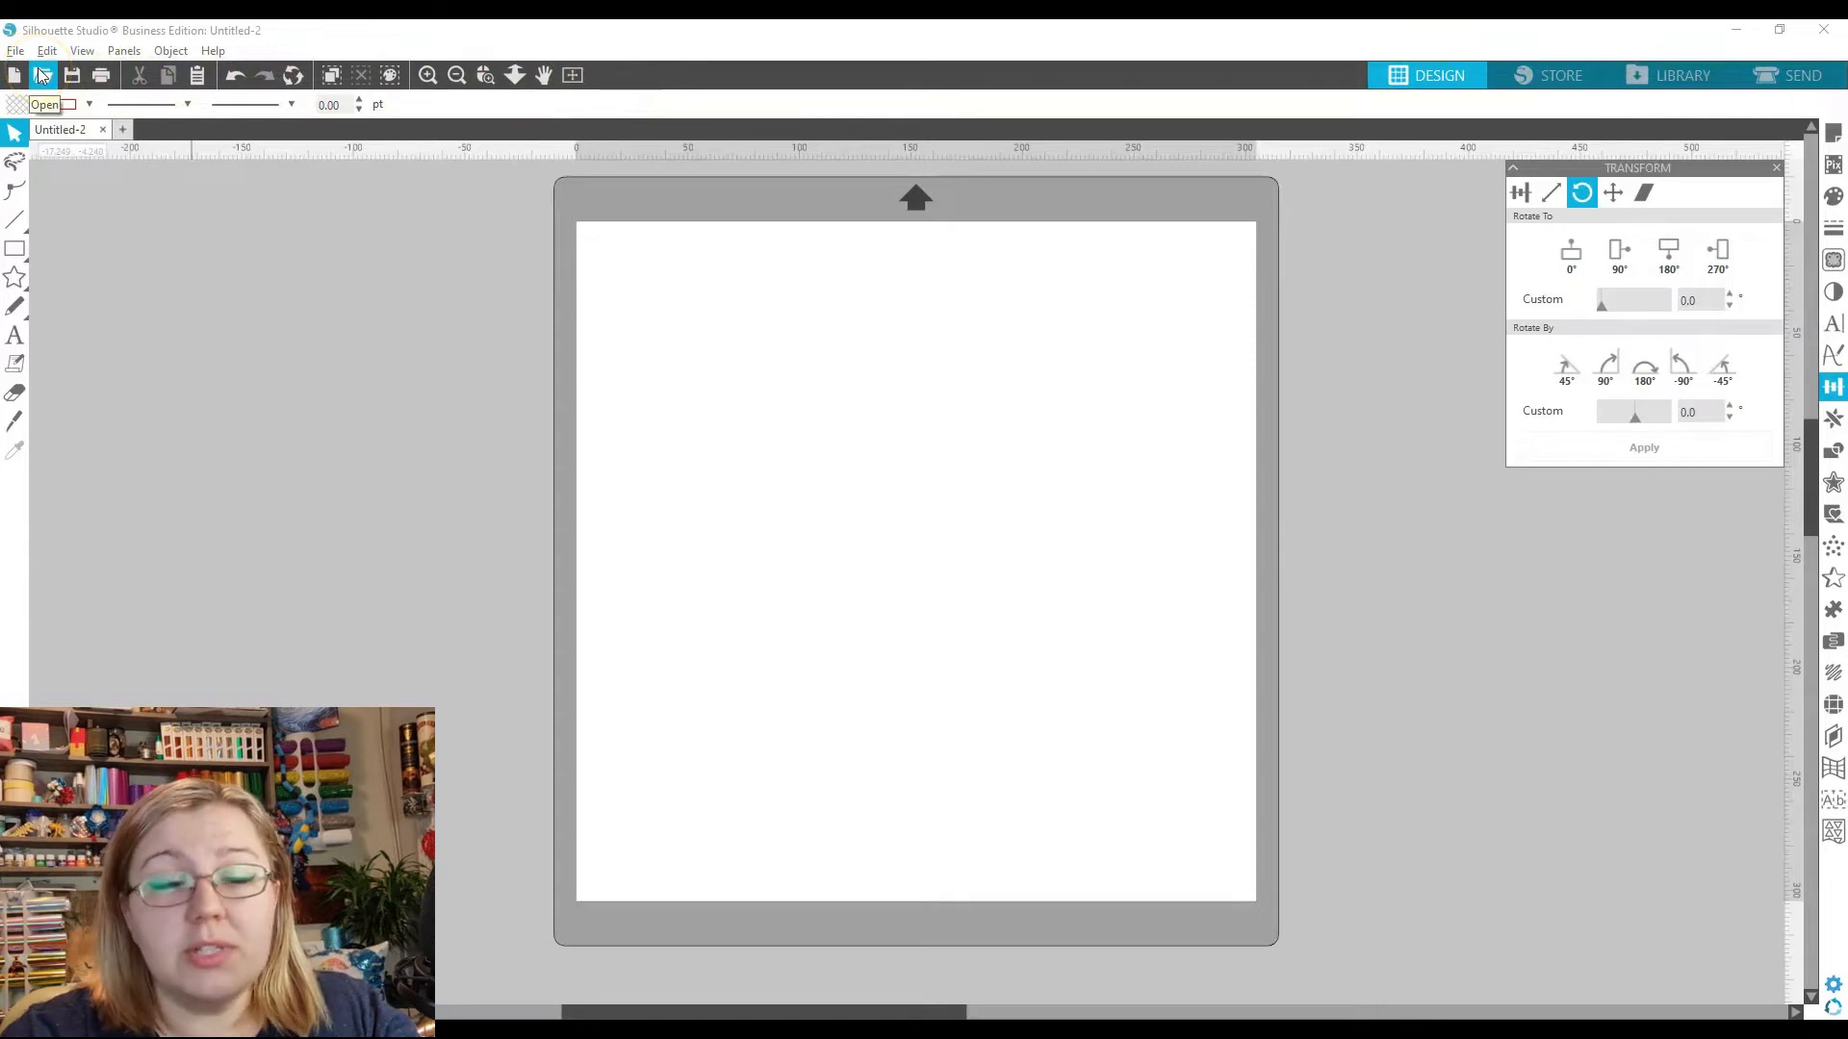
Turn off the crosshairs in the design area
{"action": "left_click", "coordinate": [15, 248]}
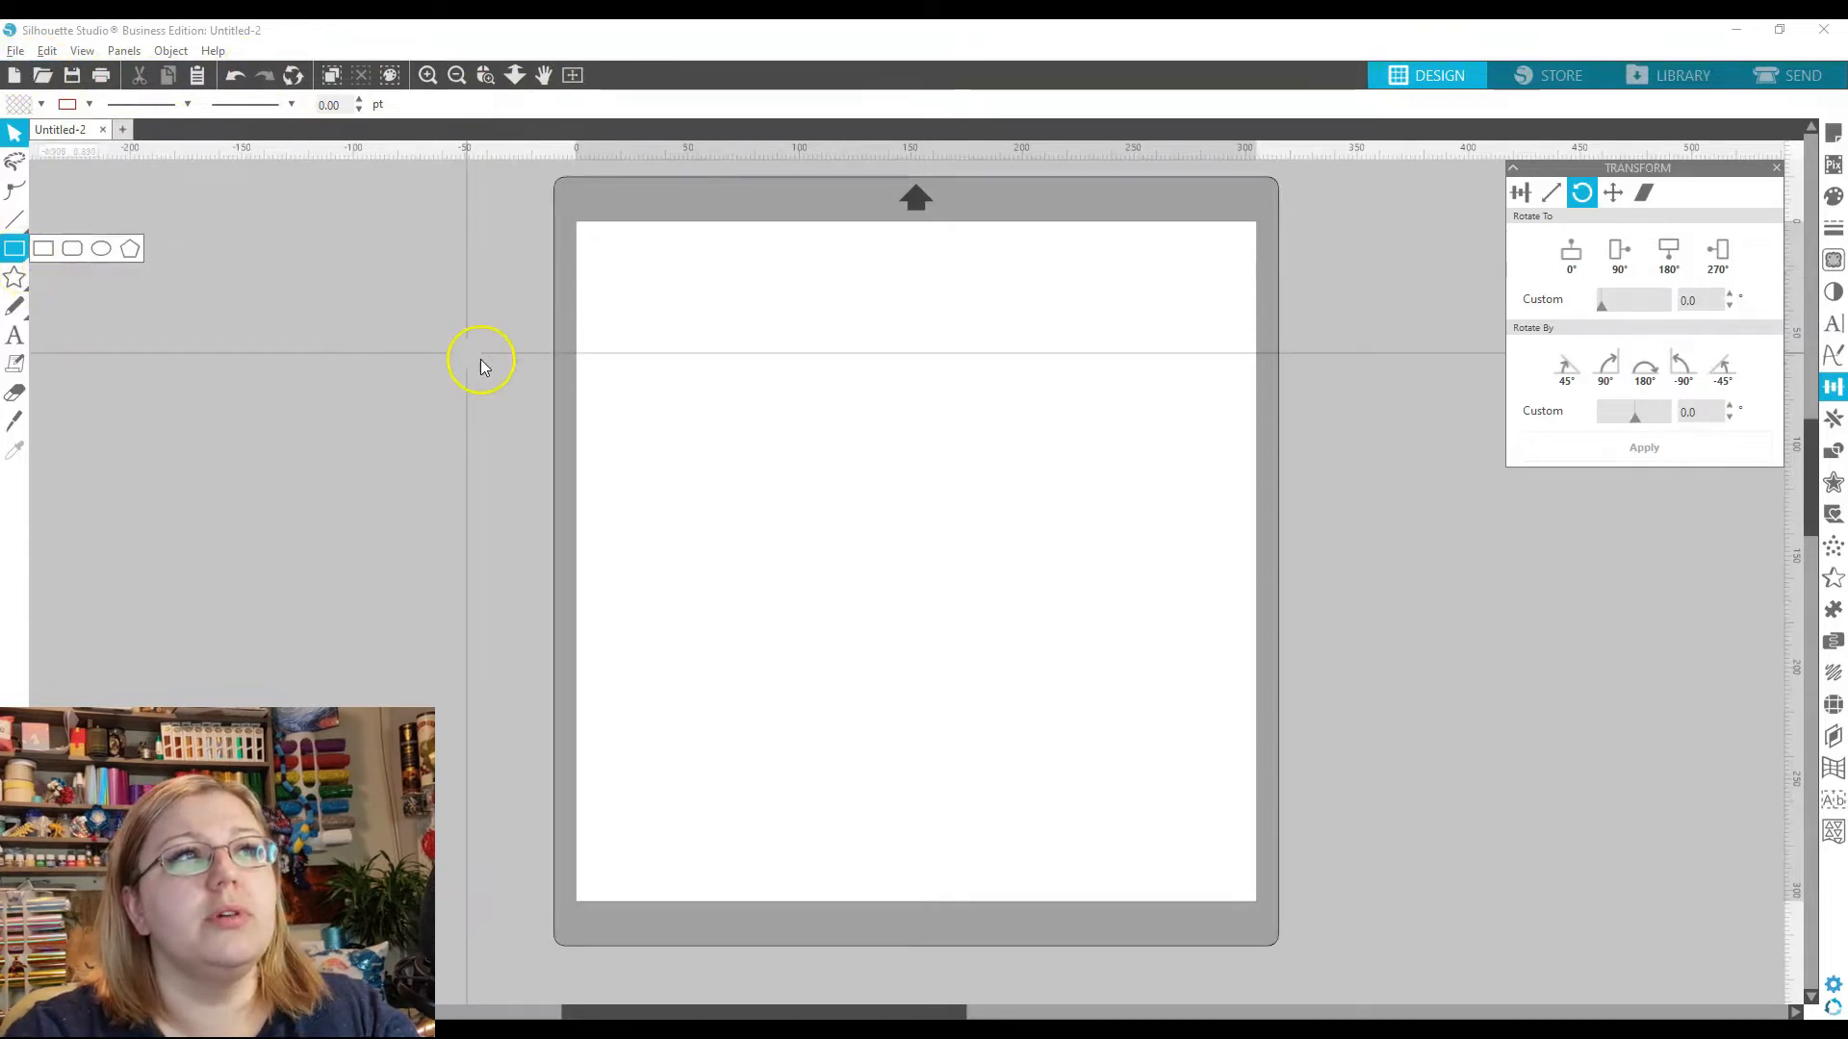
{"action": "left_click", "coordinate": [83, 50]}
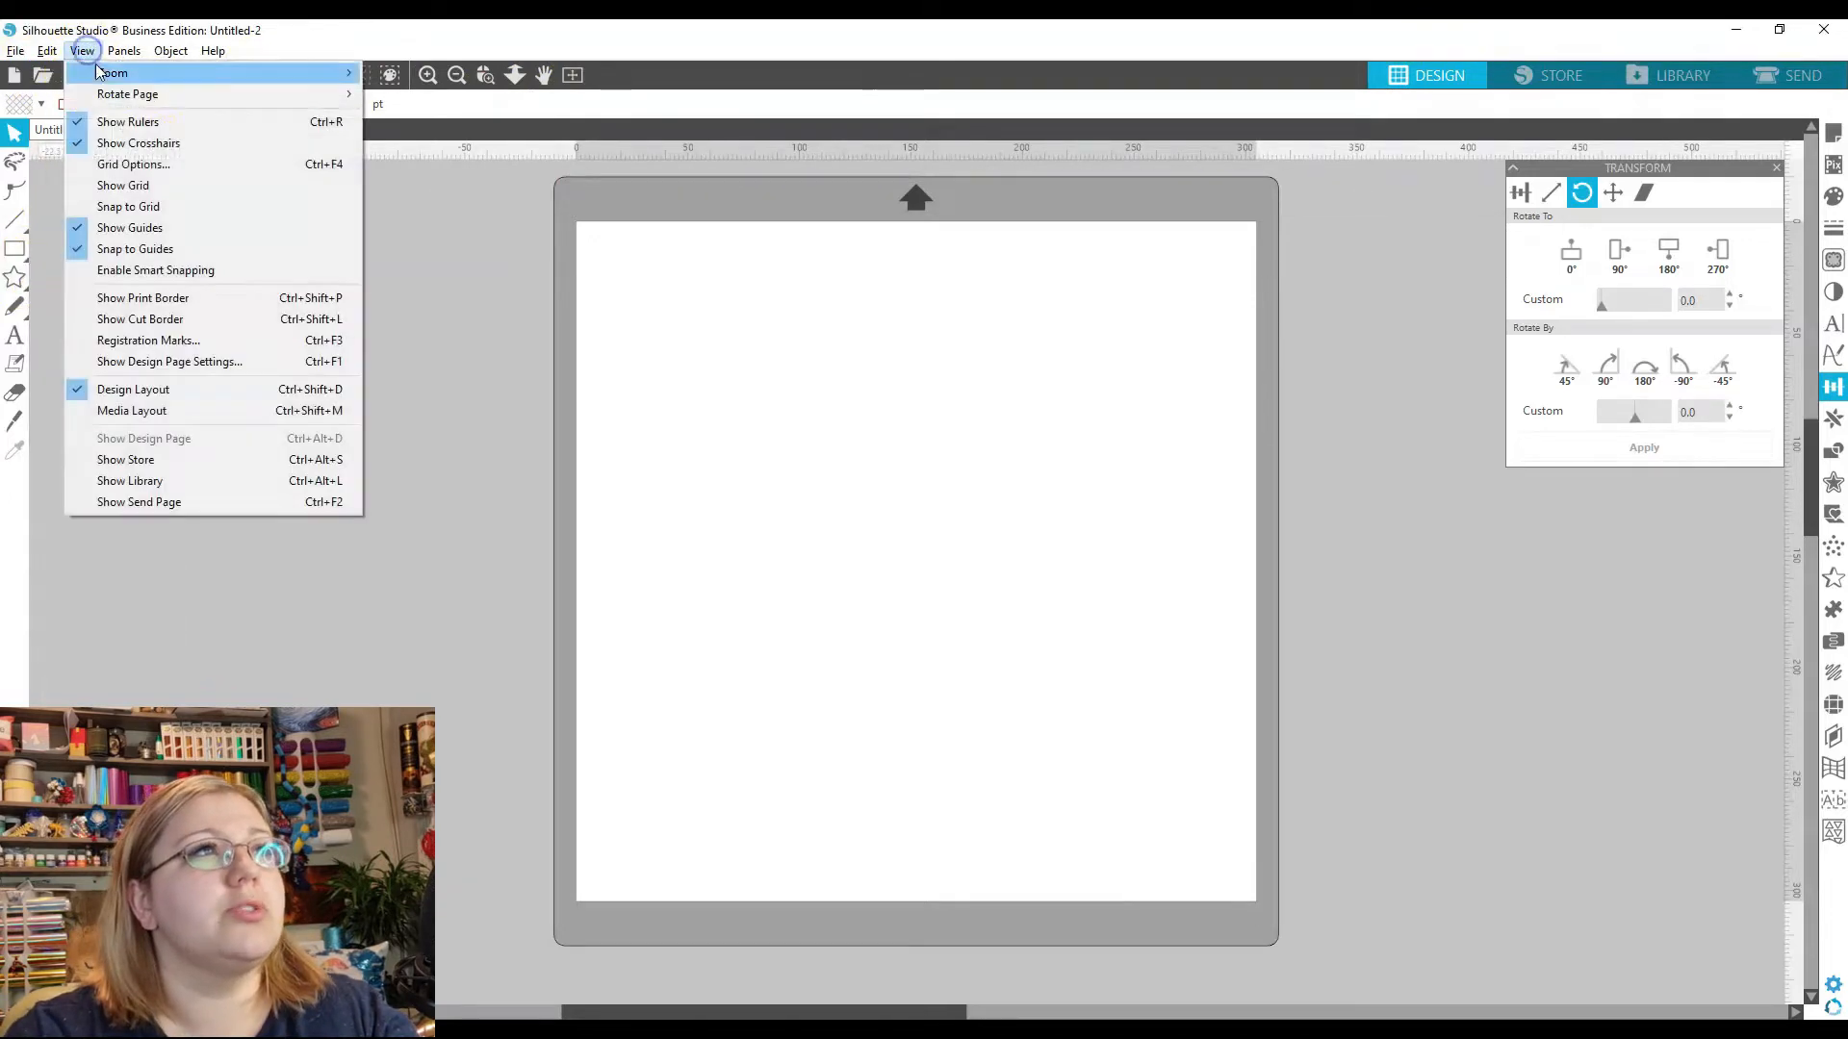
{"action": "left_click", "coordinate": [135, 142]}
Draw a star about 15.4 × 15.2 cm near the page's upper-left corner and a smaller upright ellipse to its right
{"action": "left_click", "coordinate": [15, 277]}
{"action": "left_click", "coordinate": [43, 277]}
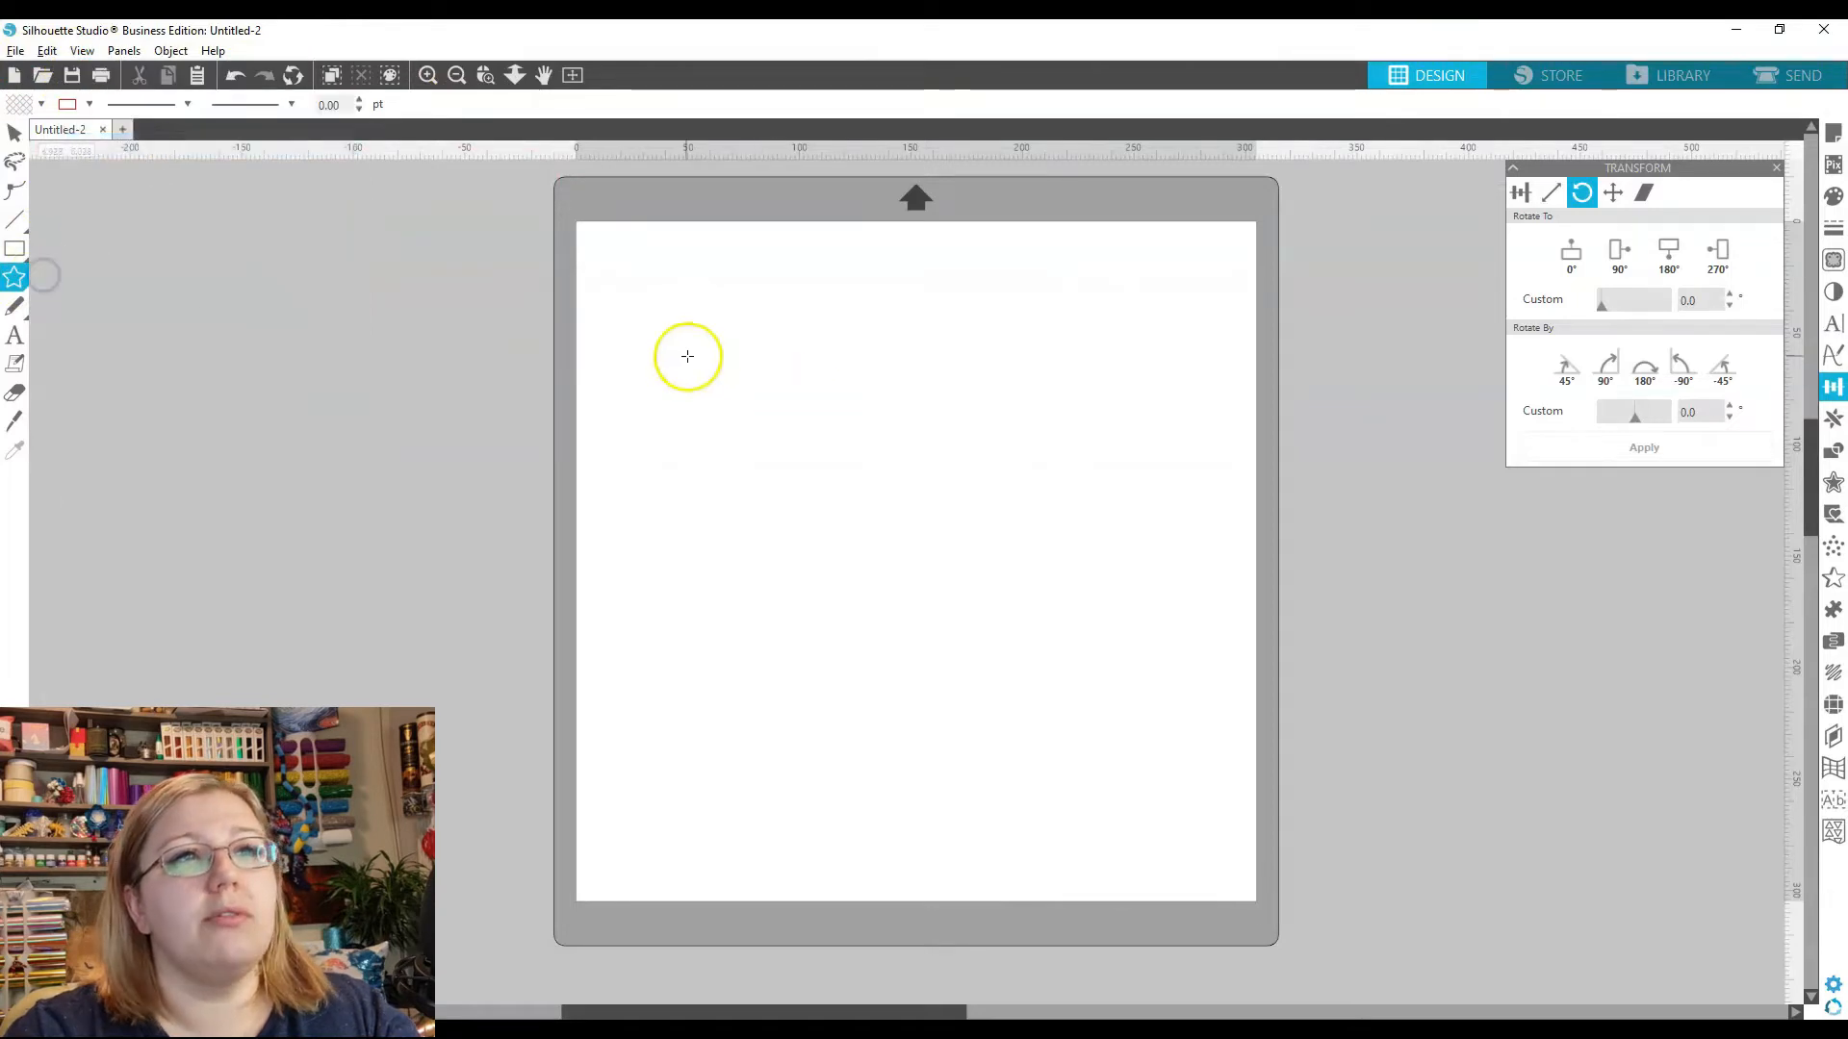
{"action": "left_click_drag", "start_coordinate": [687, 356], "coordinate": [808, 487]}
{"action": "mouse_move", "coordinate": [14, 248]}
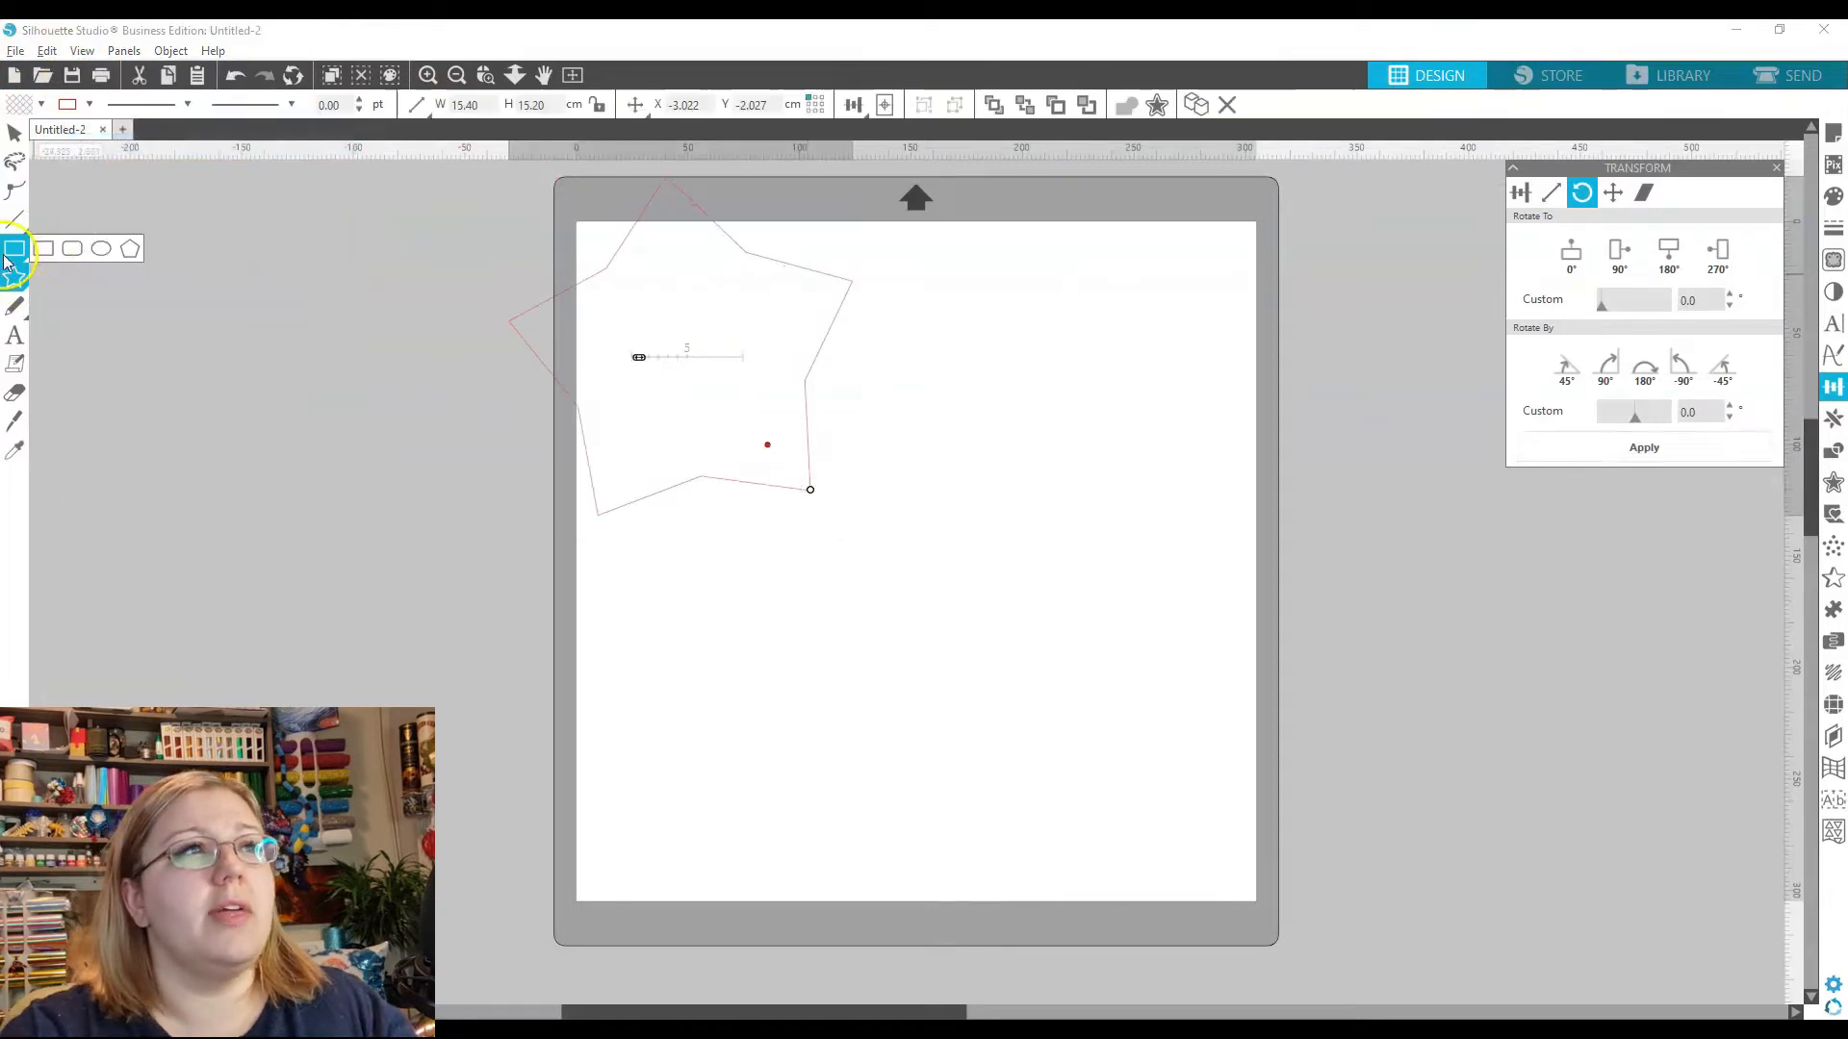
{"action": "left_click", "coordinate": [100, 252]}
{"action": "left_click_drag", "start_coordinate": [822, 388], "coordinate": [943, 543]}
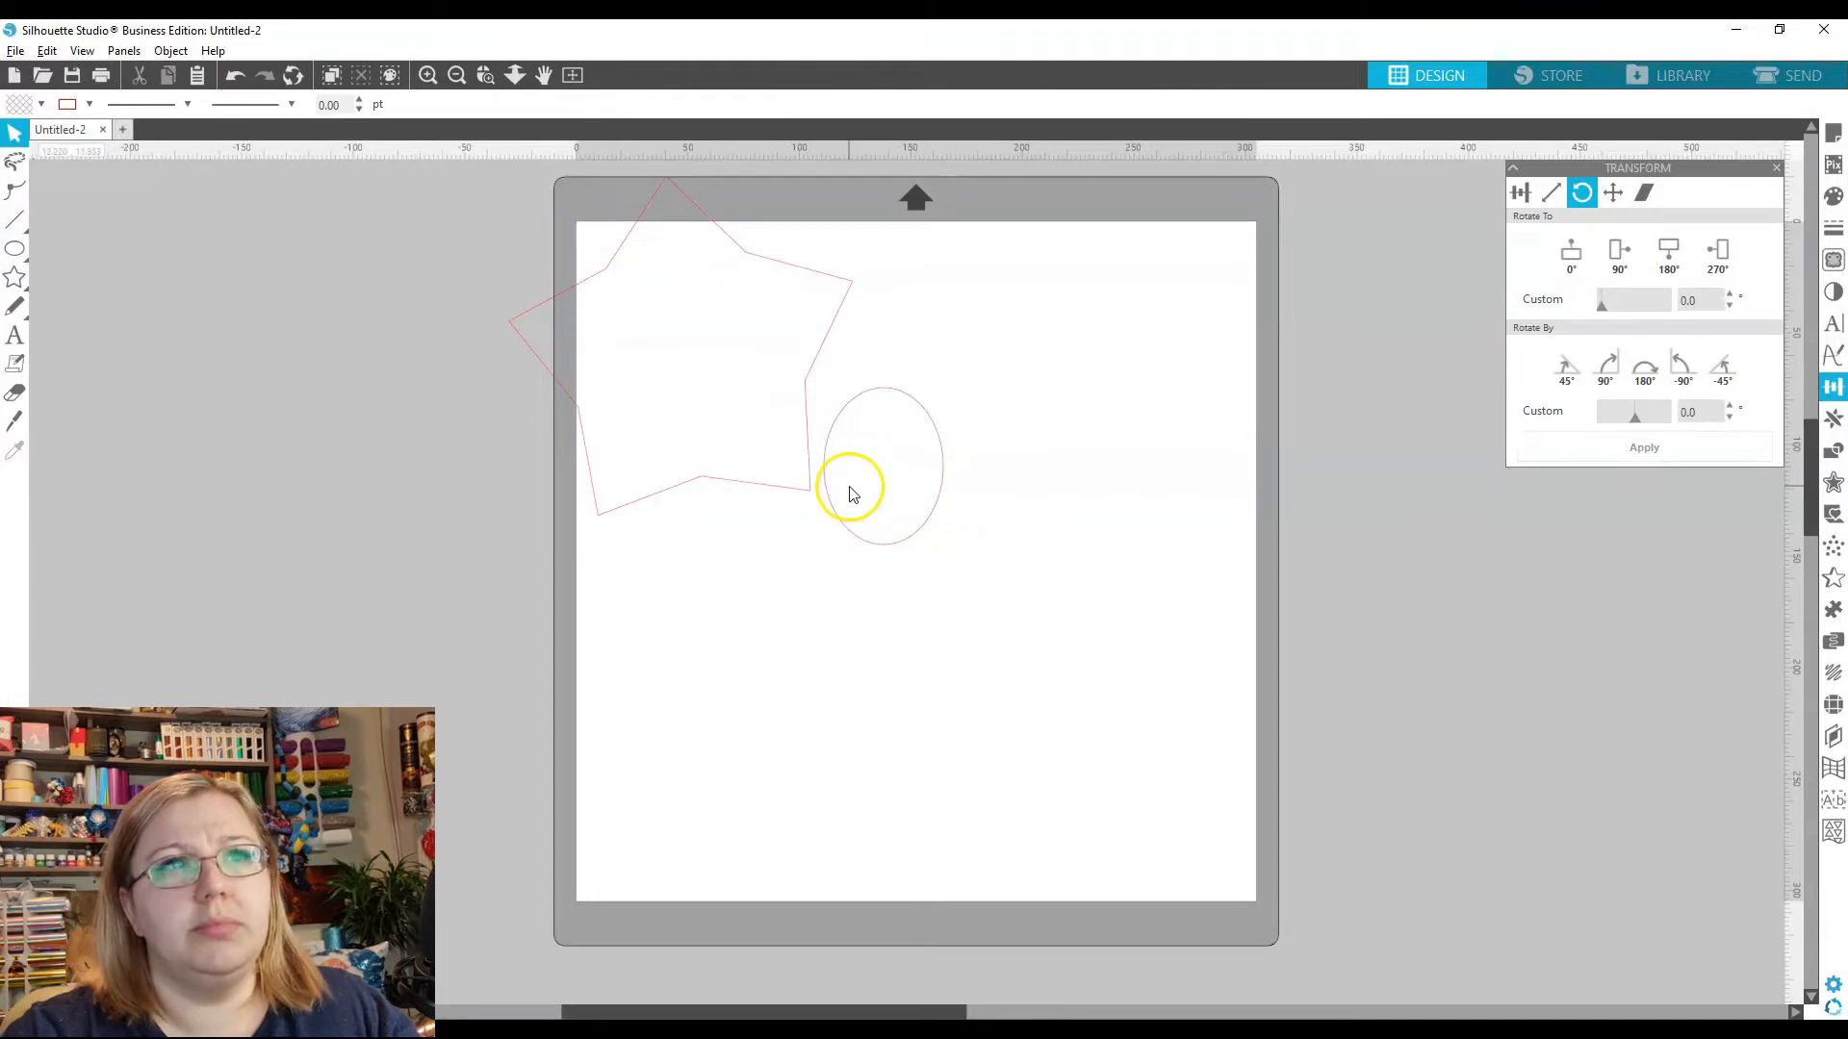
Select the ellipse and the star together and center them on each other
{"action": "left_click", "coordinate": [881, 546]}
{"action": "left_click", "coordinate": [676, 372], "text": "shift"}
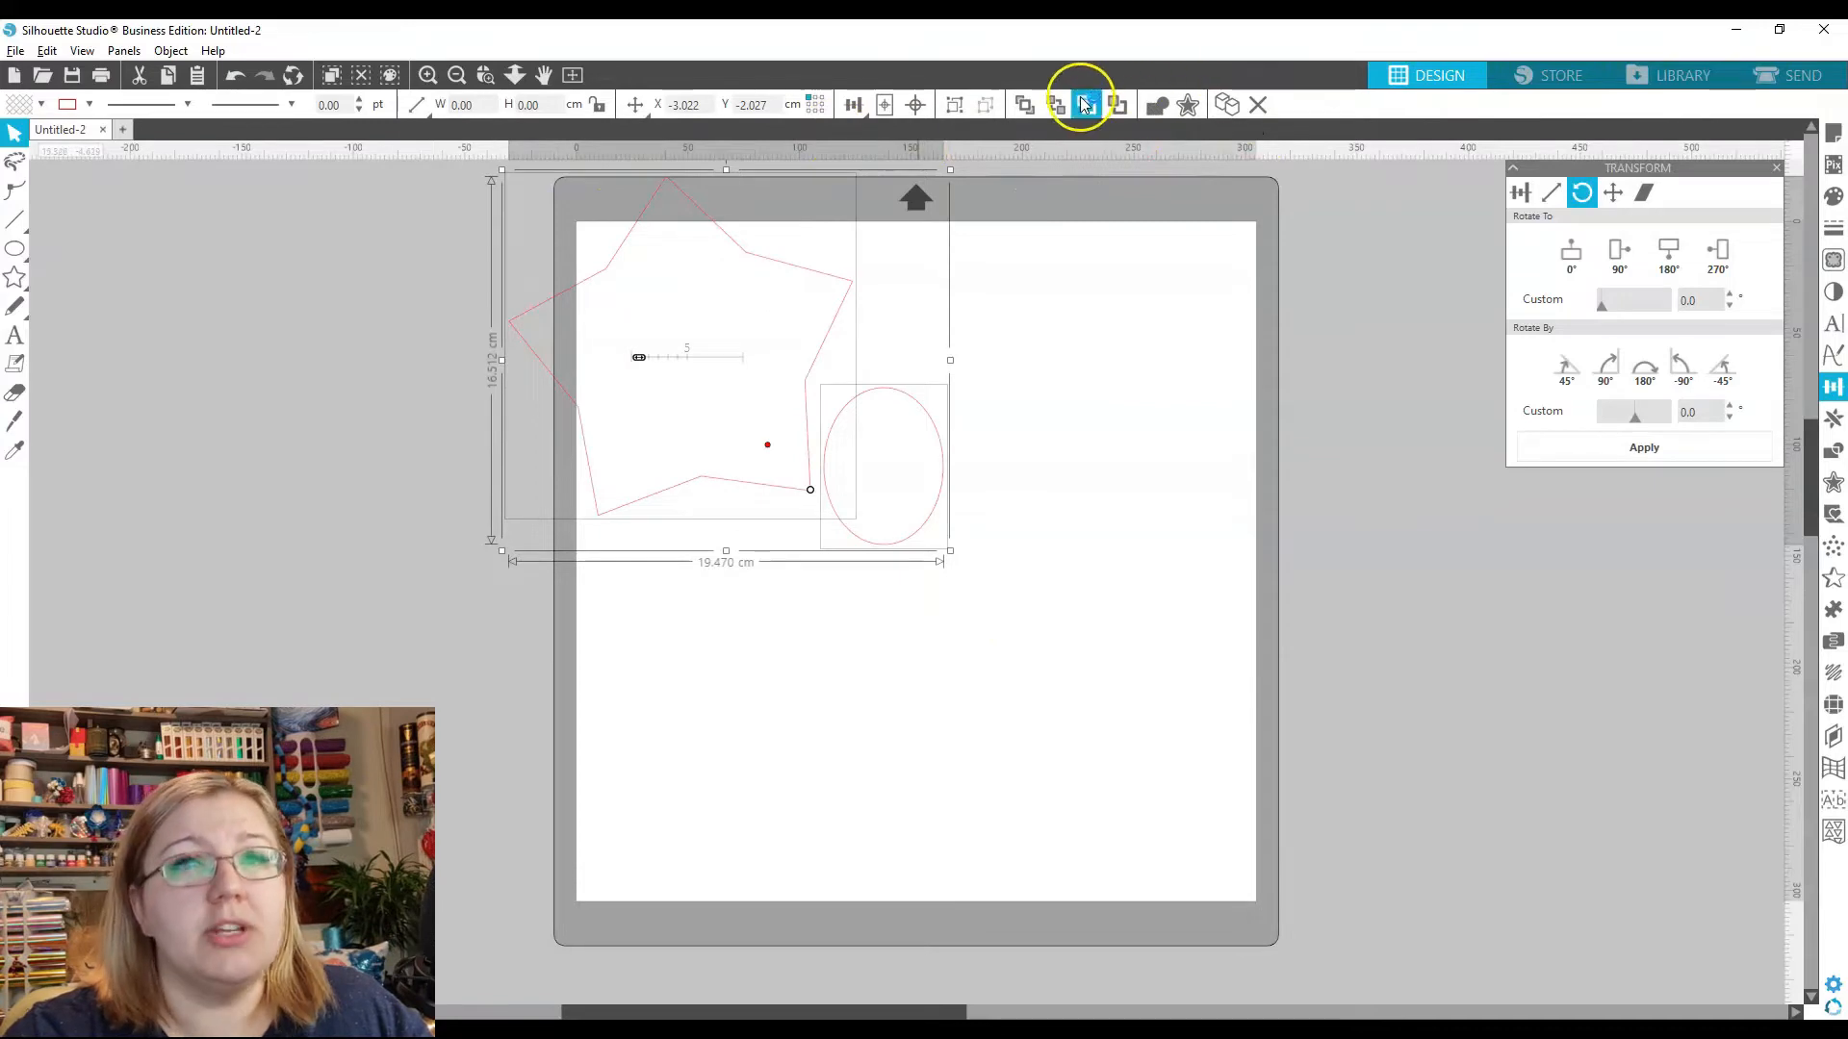
{"action": "left_click", "coordinate": [916, 105]}
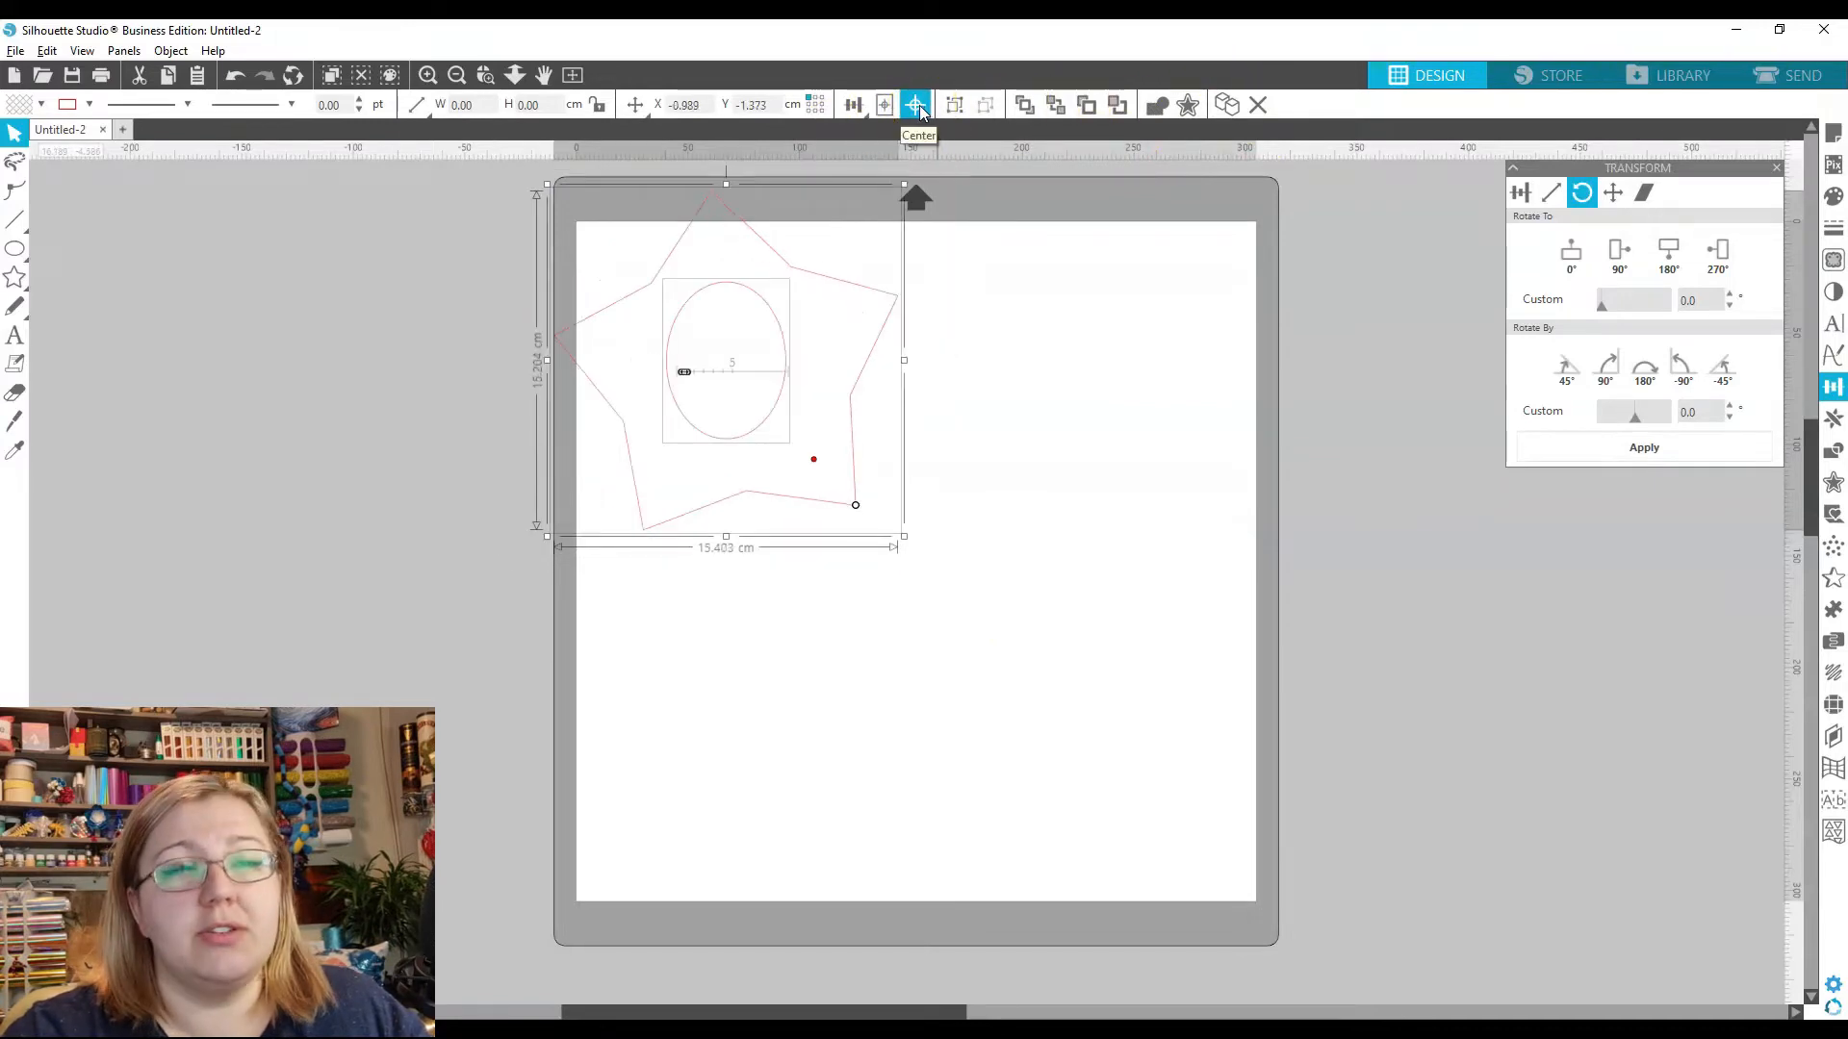
Center the selected star and ellipse on the page and group them into one object
{"action": "left_click", "coordinate": [919, 108]}
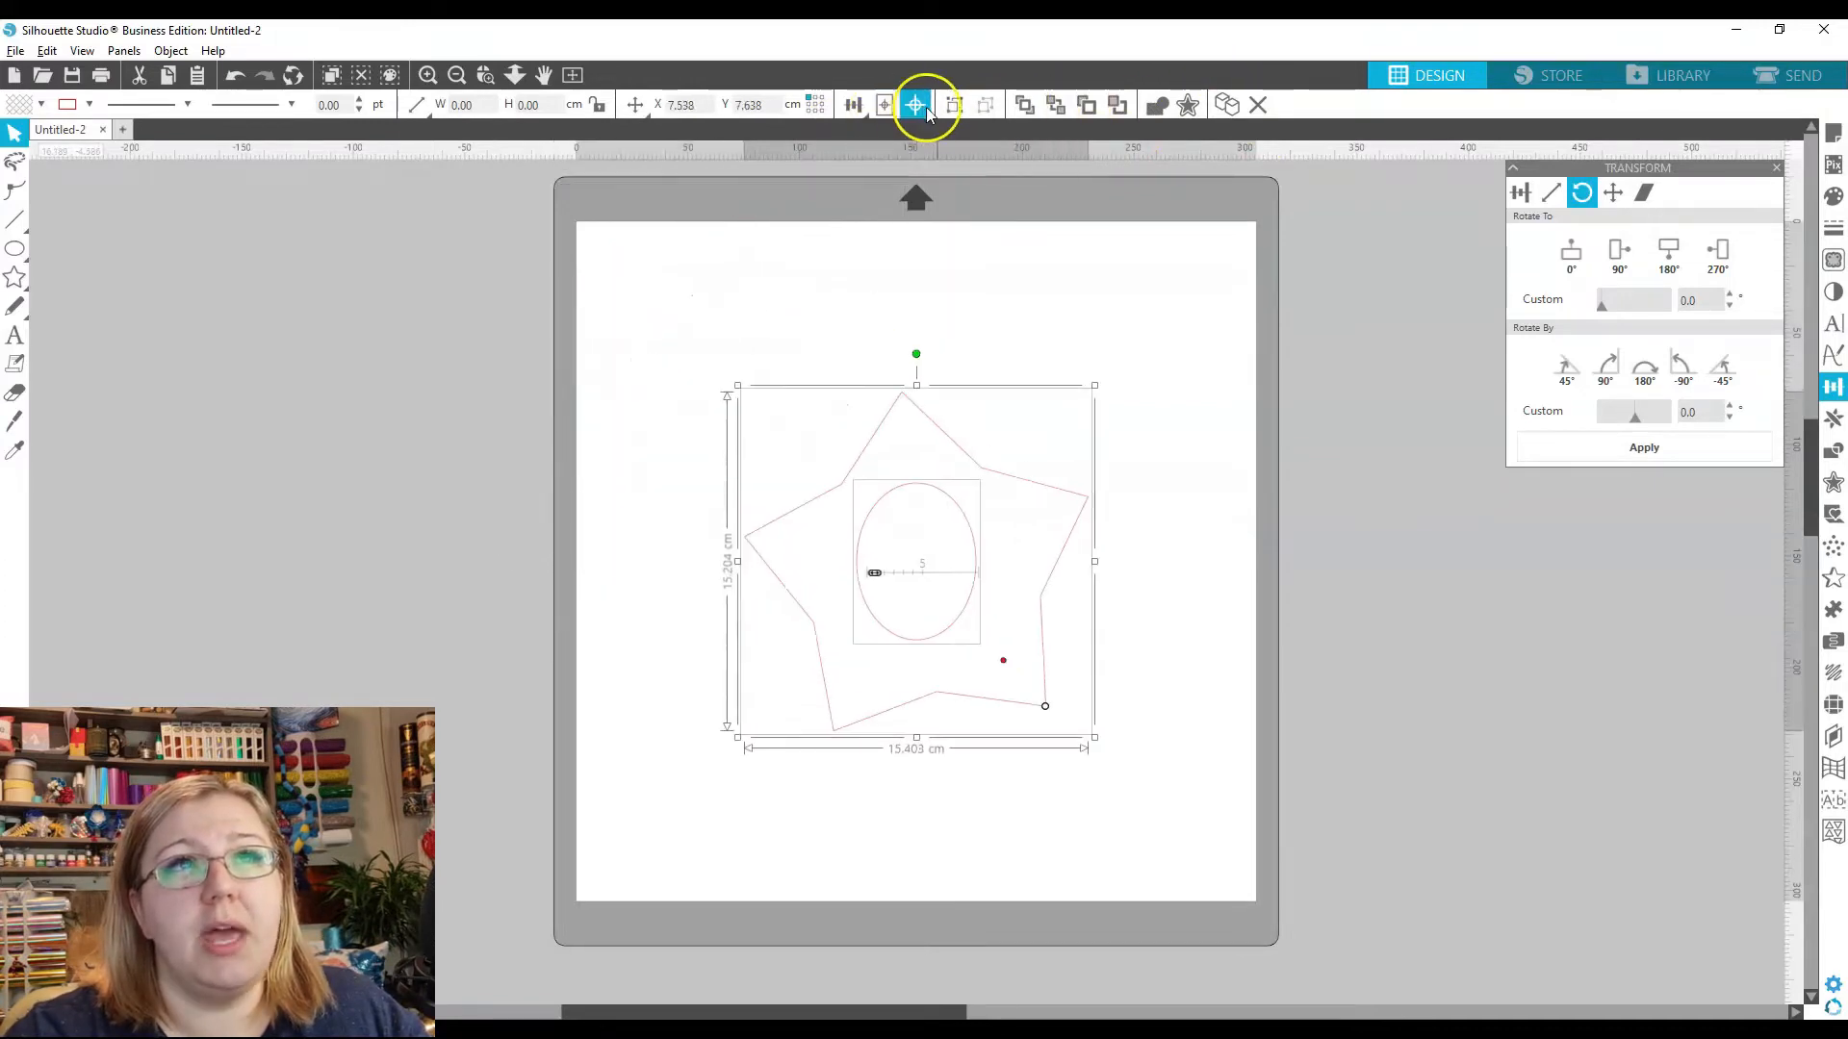
{"action": "left_click", "coordinate": [957, 106]}
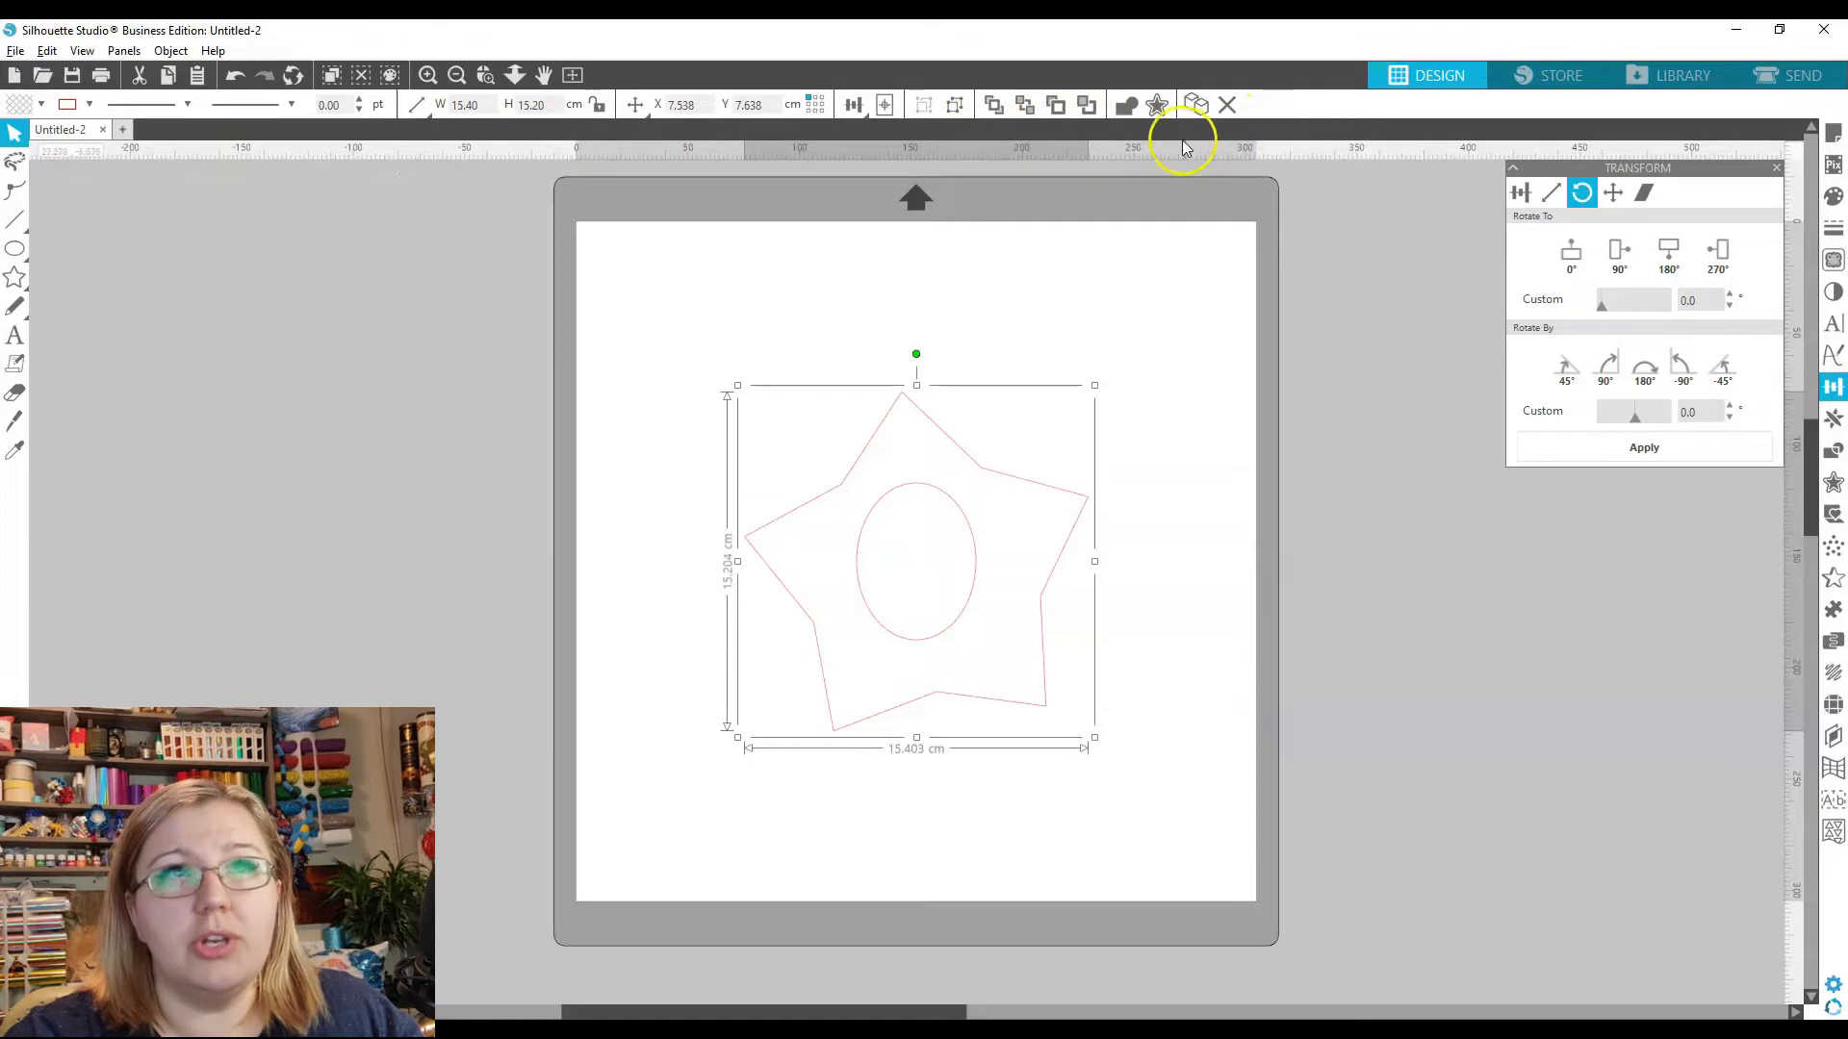
Create a 0.200 cm offset with rounded corners around the grouped star and ellipse
{"action": "left_click", "coordinate": [1156, 104]}
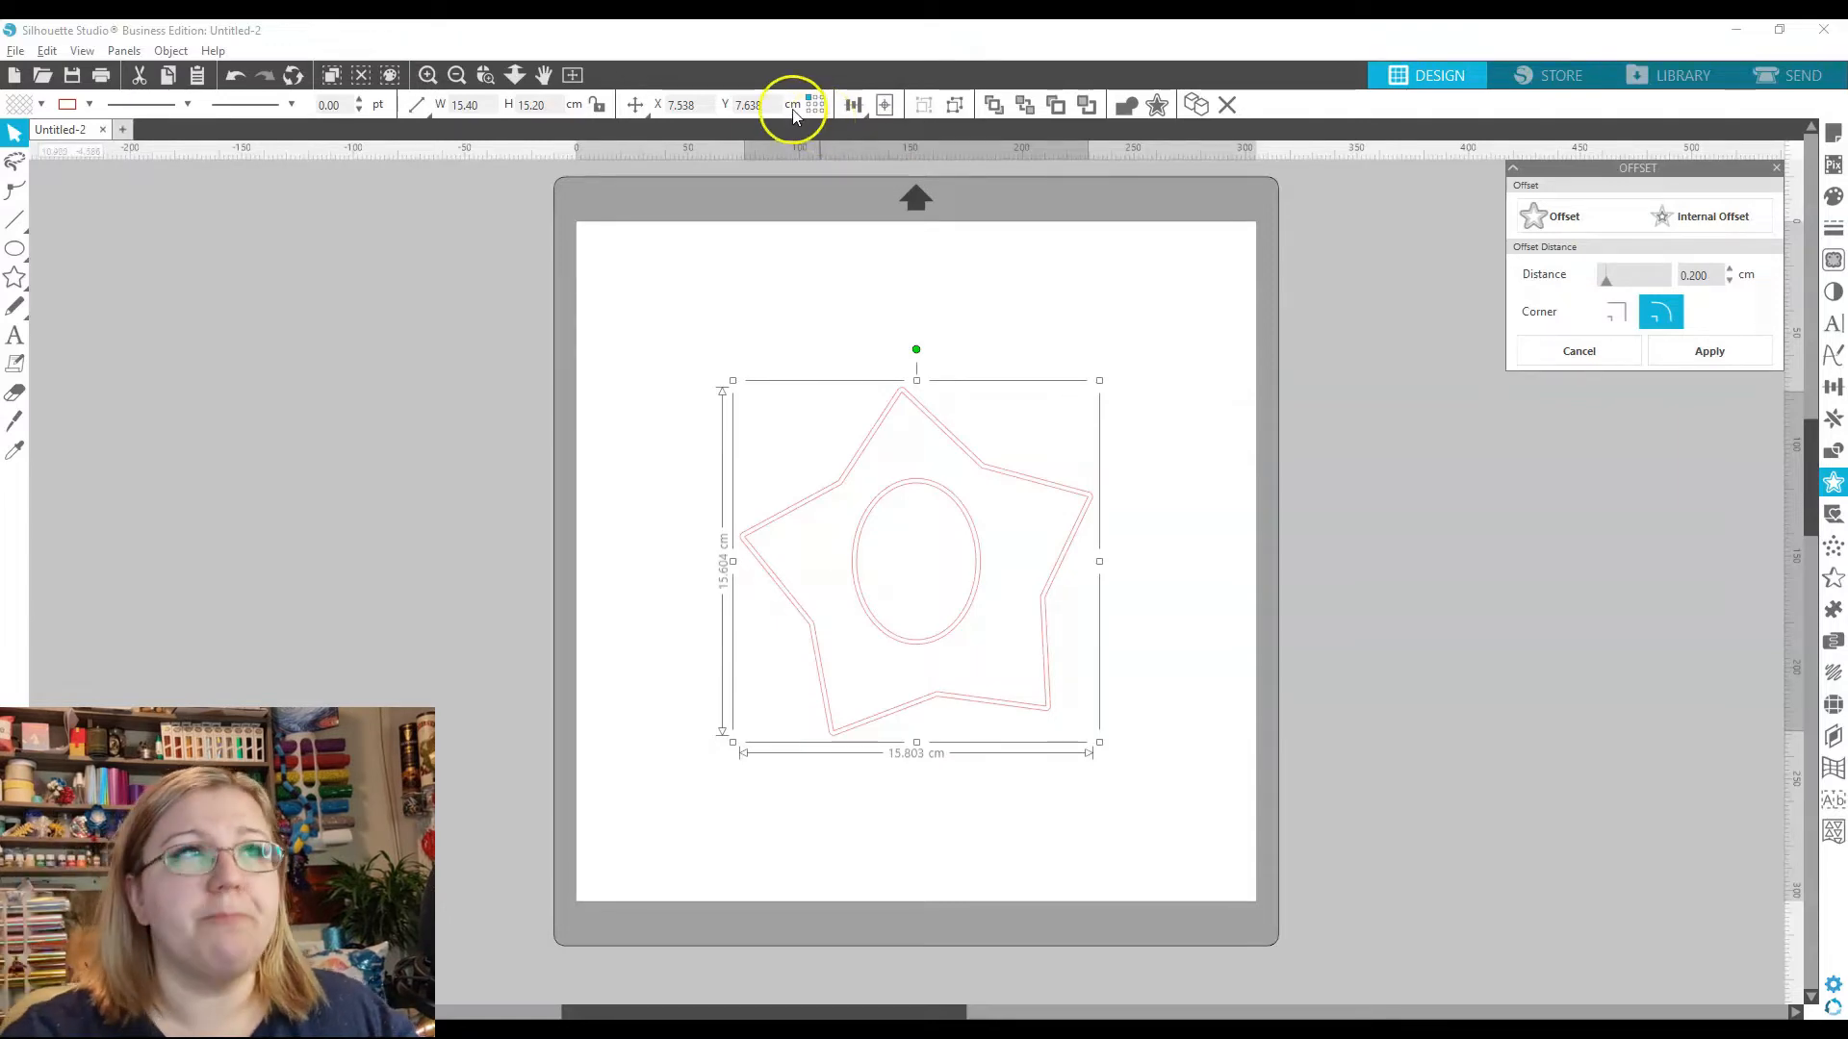
{"action": "left_click", "coordinate": [883, 263]}
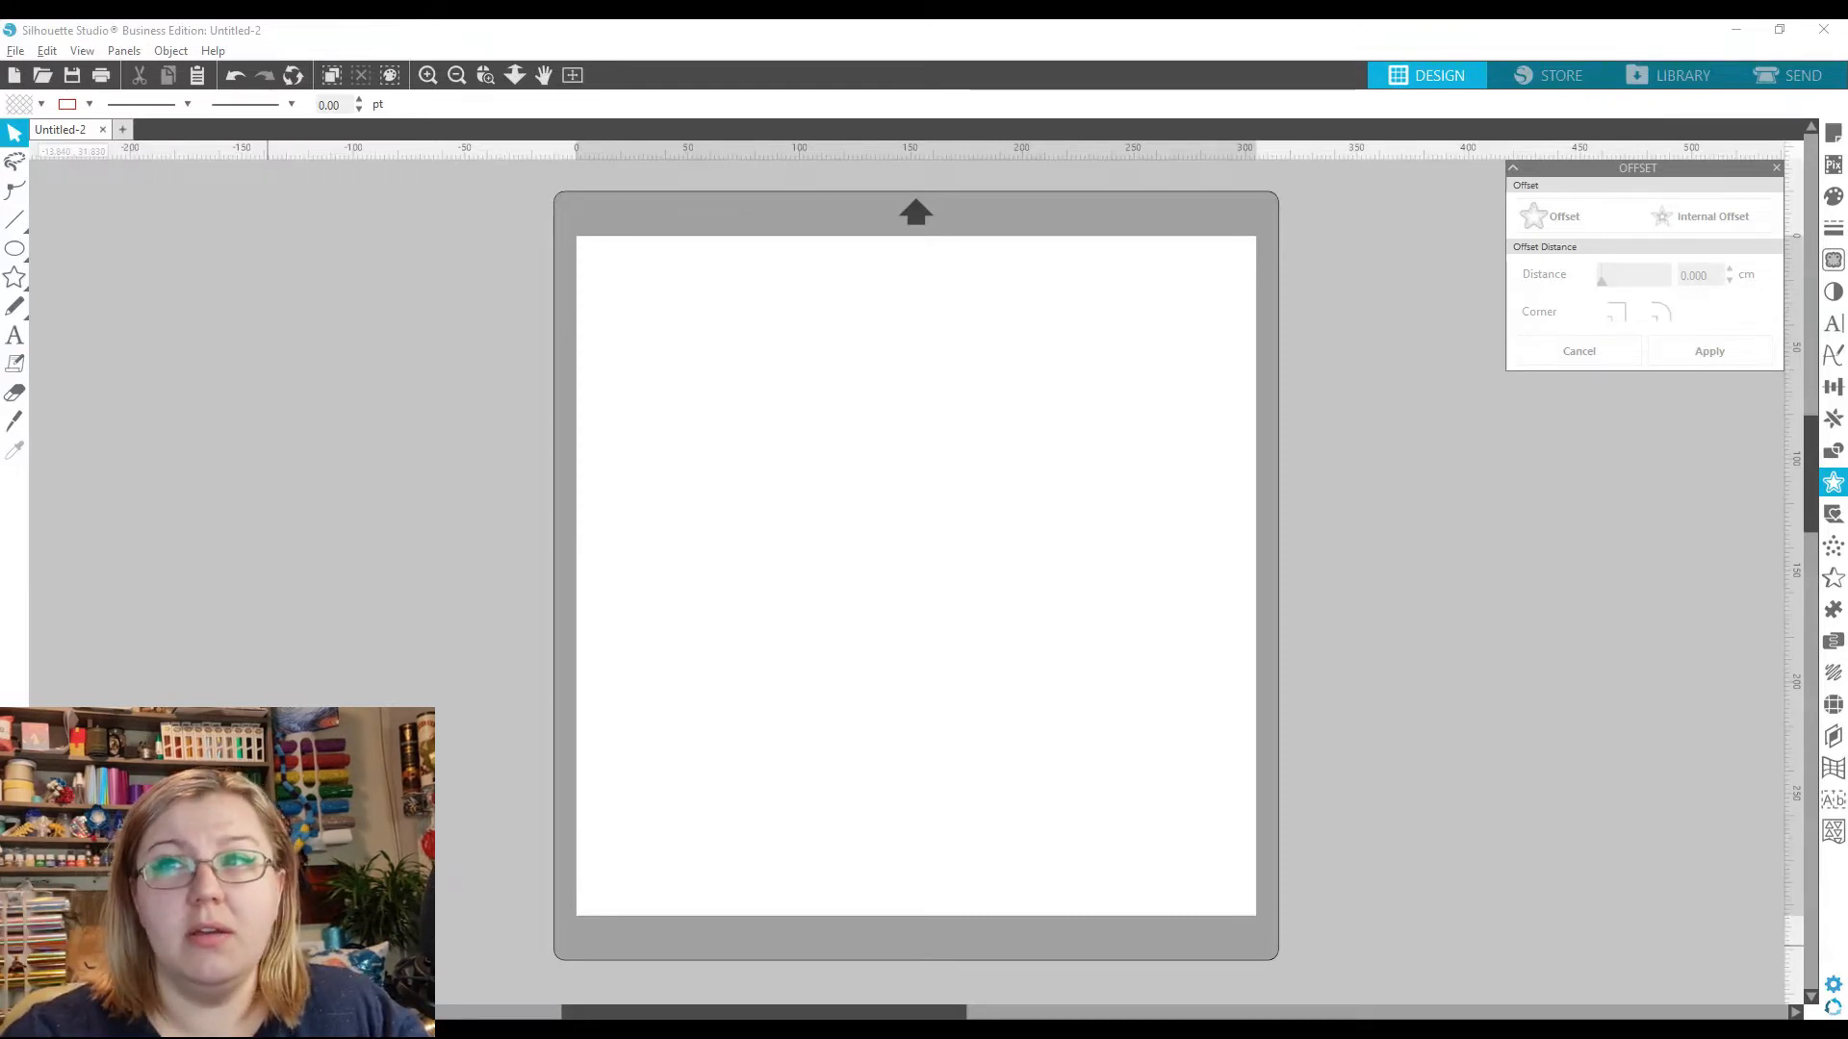
Place the "Let's Get Clacking" design on the empty page and preview its cut lines in the Send workspace
{"action": "left_click_drag", "start_coordinate": [1847, 577], "coordinate": [949, 608]}
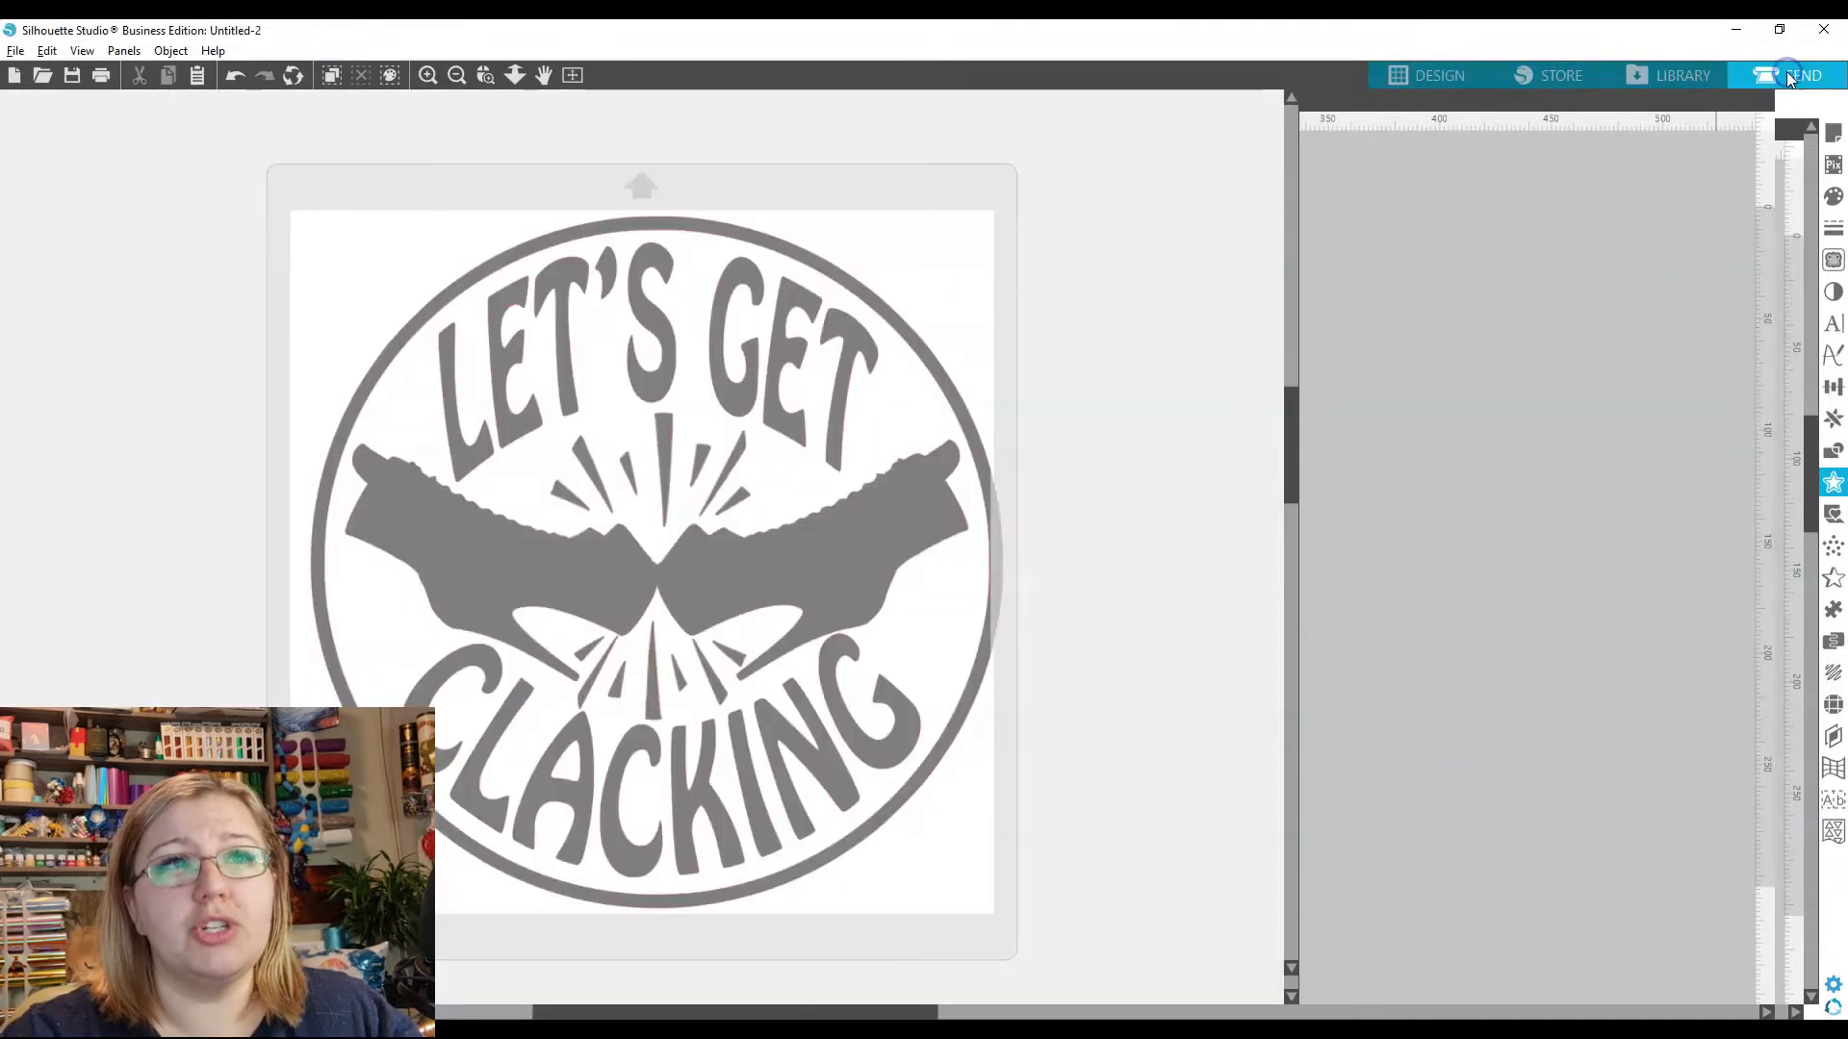
{"action": "left_click", "coordinate": [1790, 75]}
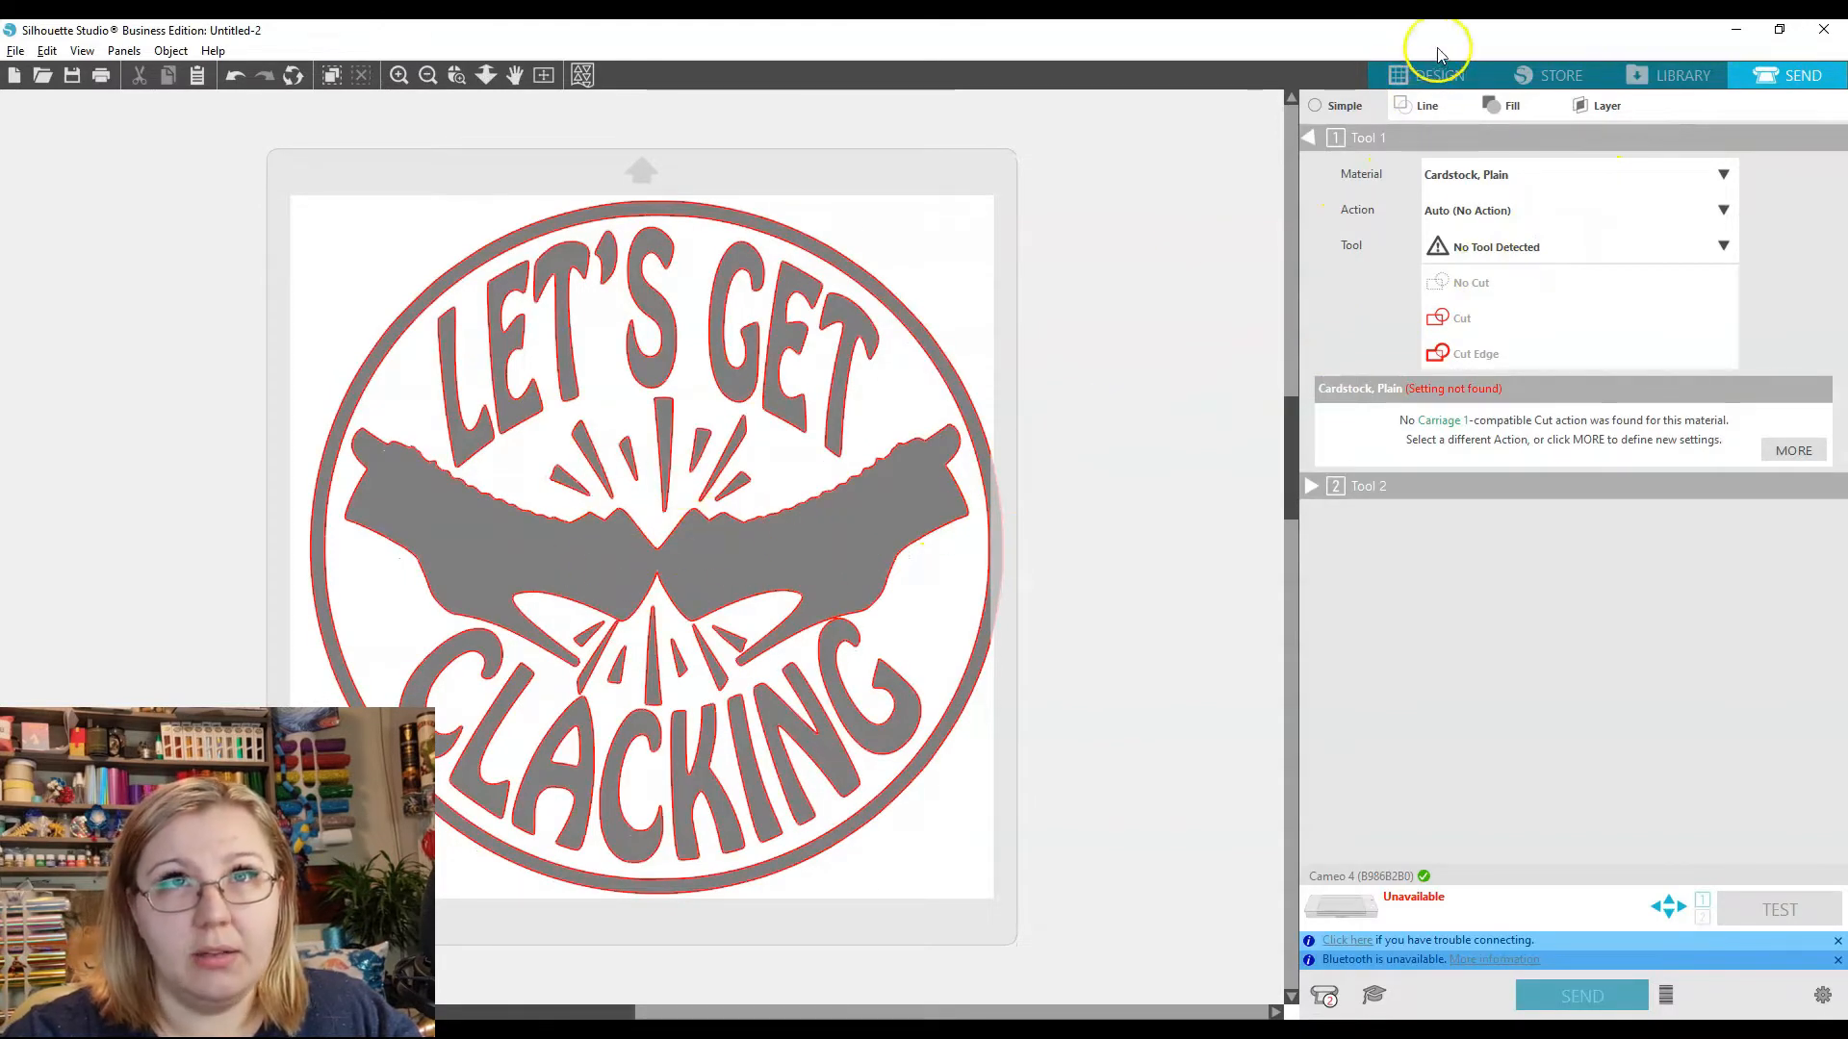
{"action": "left_click", "coordinate": [1441, 77]}
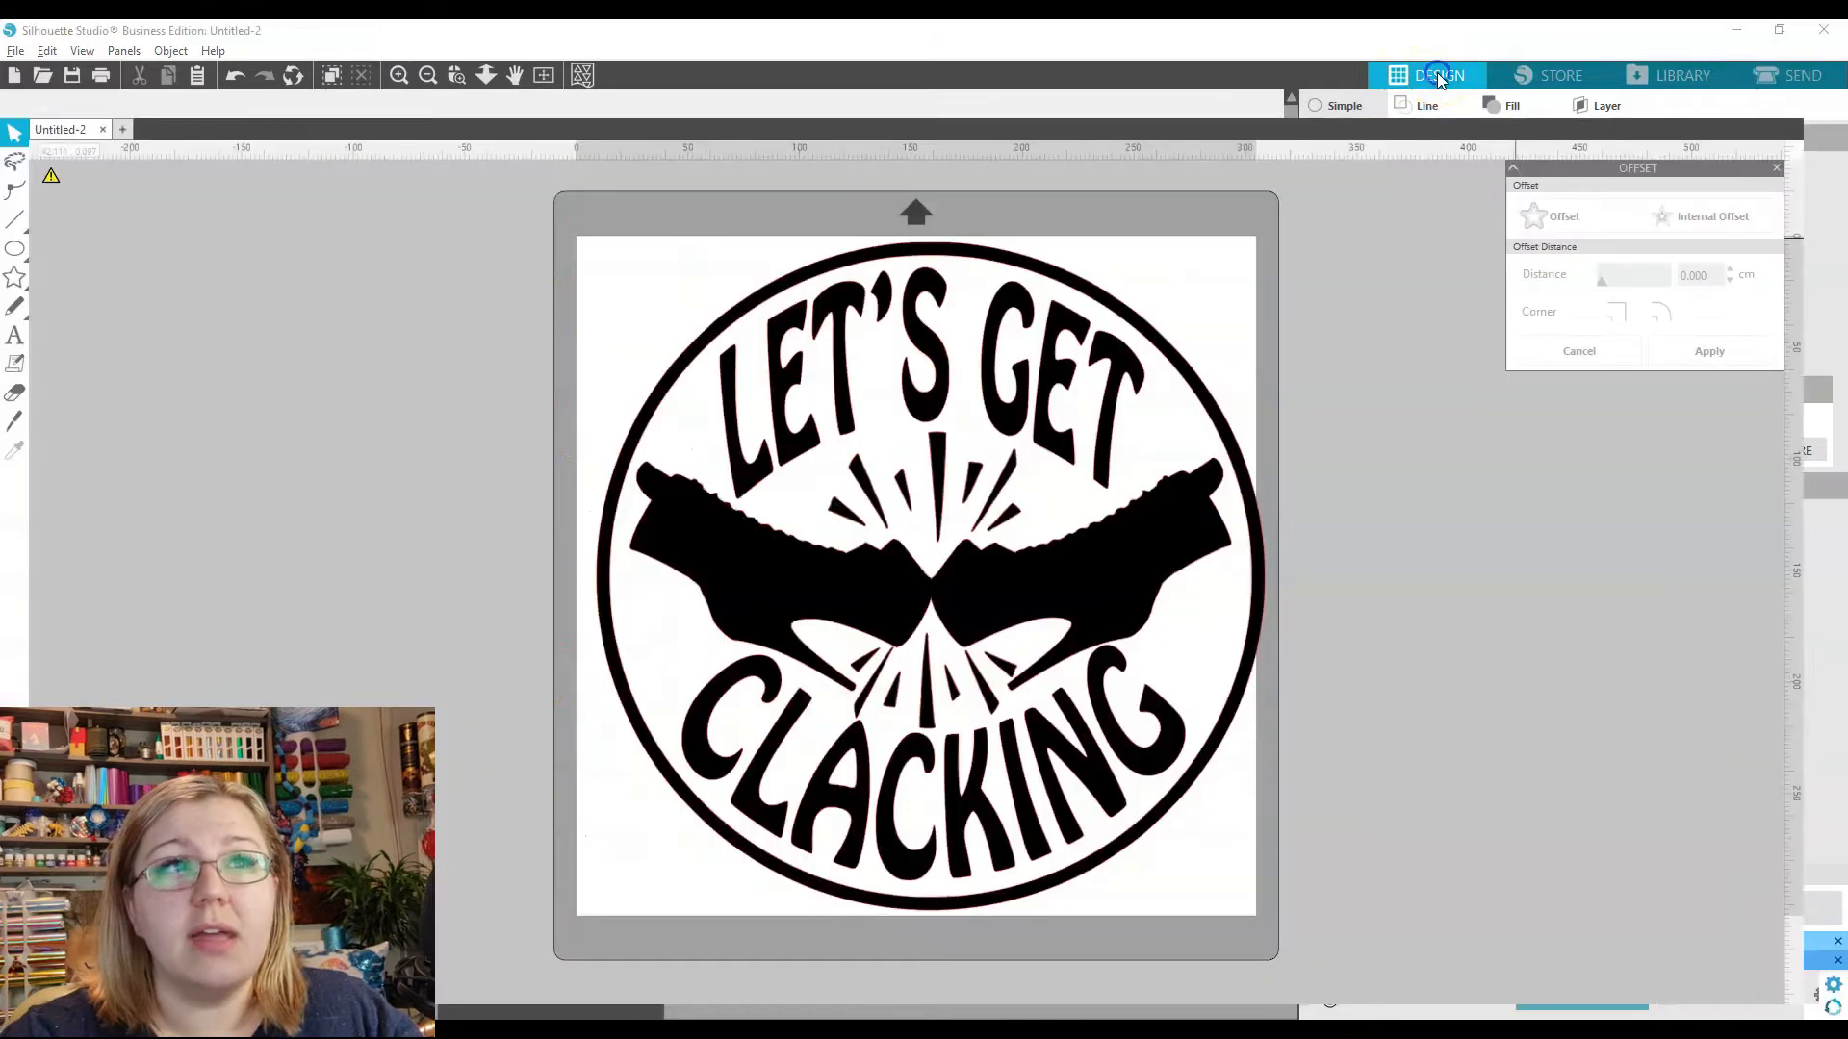
{"action": "key", "text": "Delete"}
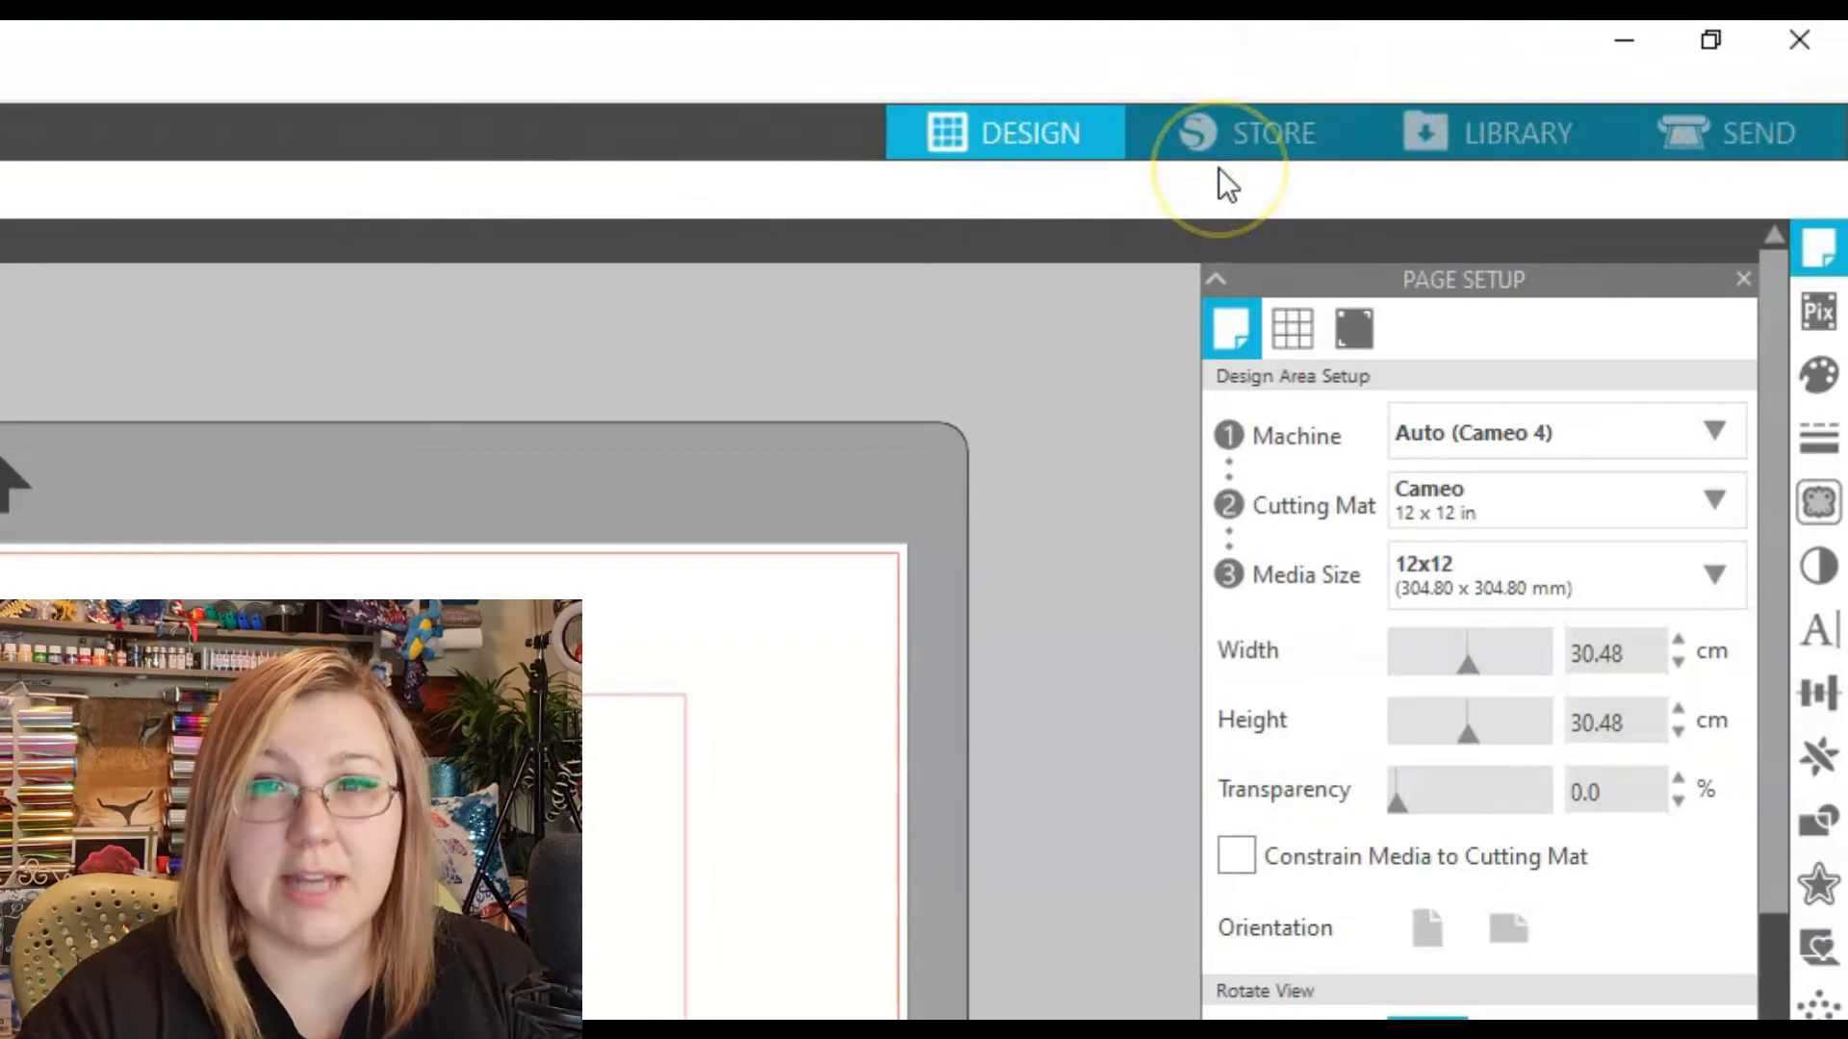
Look through the stored pattern files in the design library
{"action": "left_click", "coordinate": [1518, 132]}
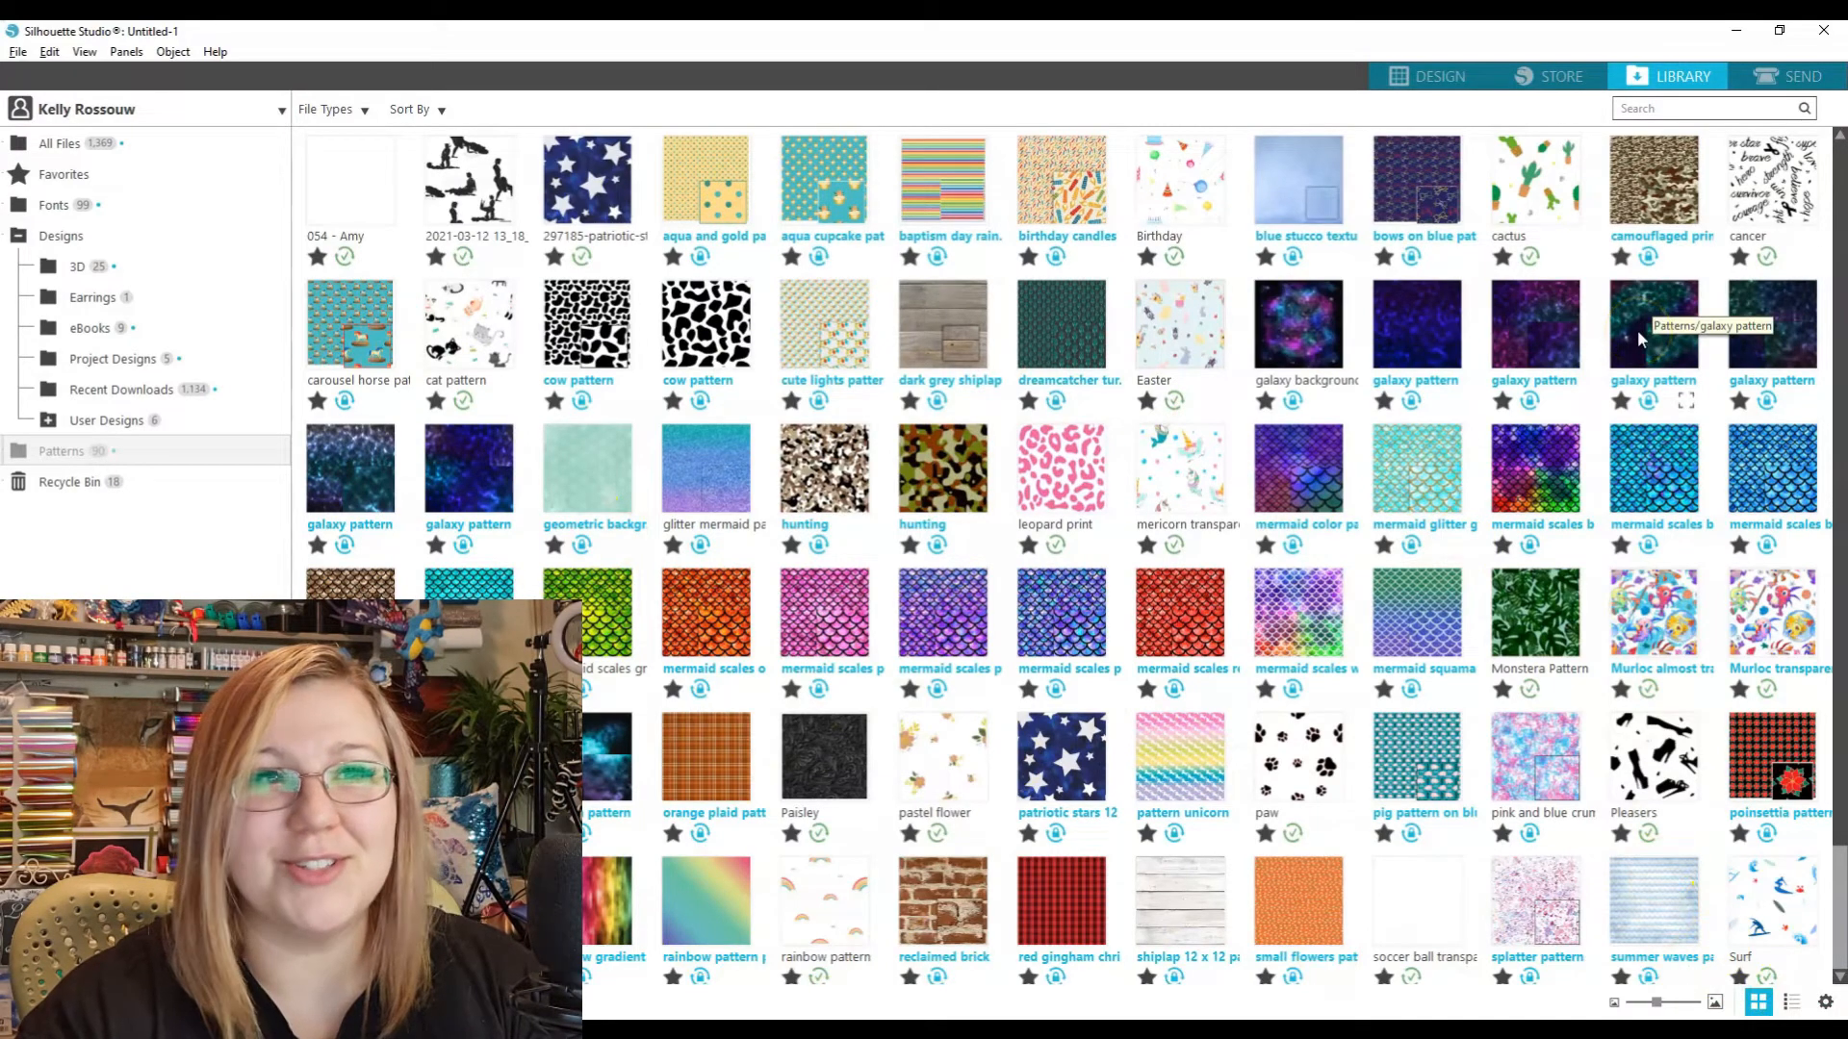
In the Send workspace, set the large lower rectangle and the other four rectangles to No Cut
{"action": "left_click", "coordinate": [1757, 75]}
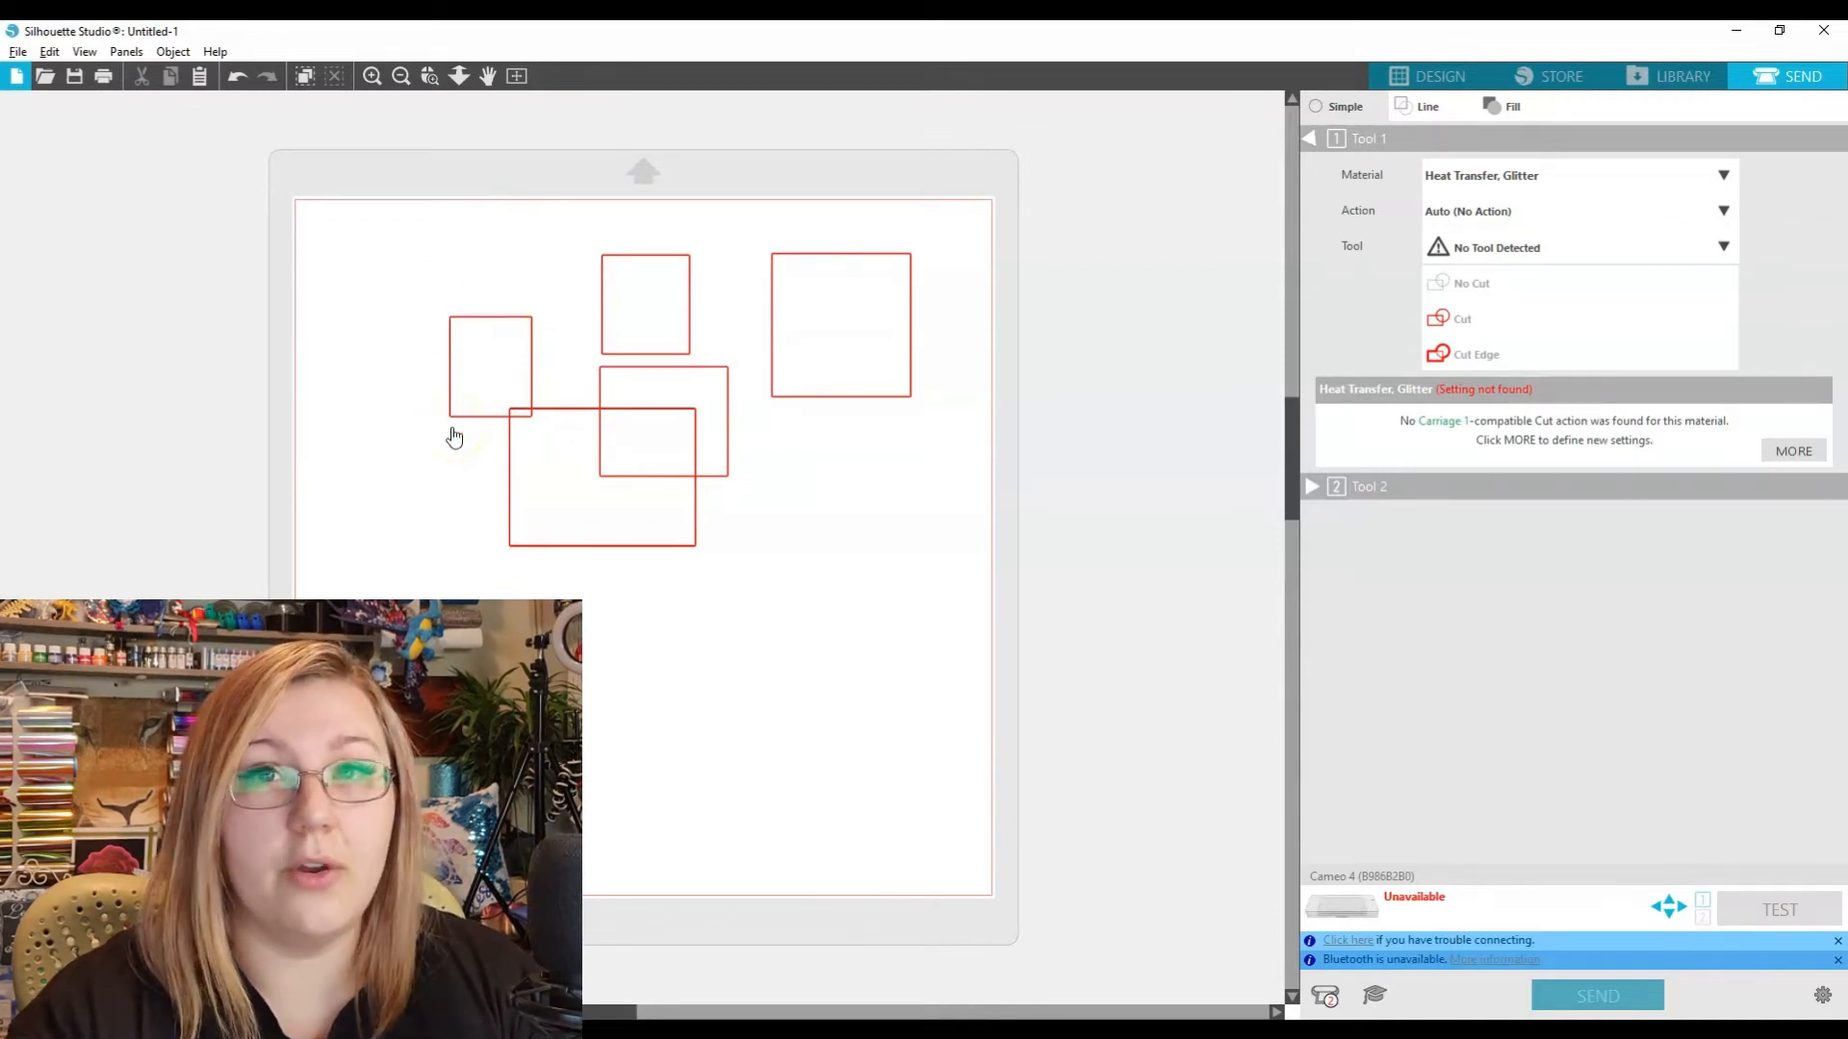
{"action": "left_click", "coordinate": [685, 541]}
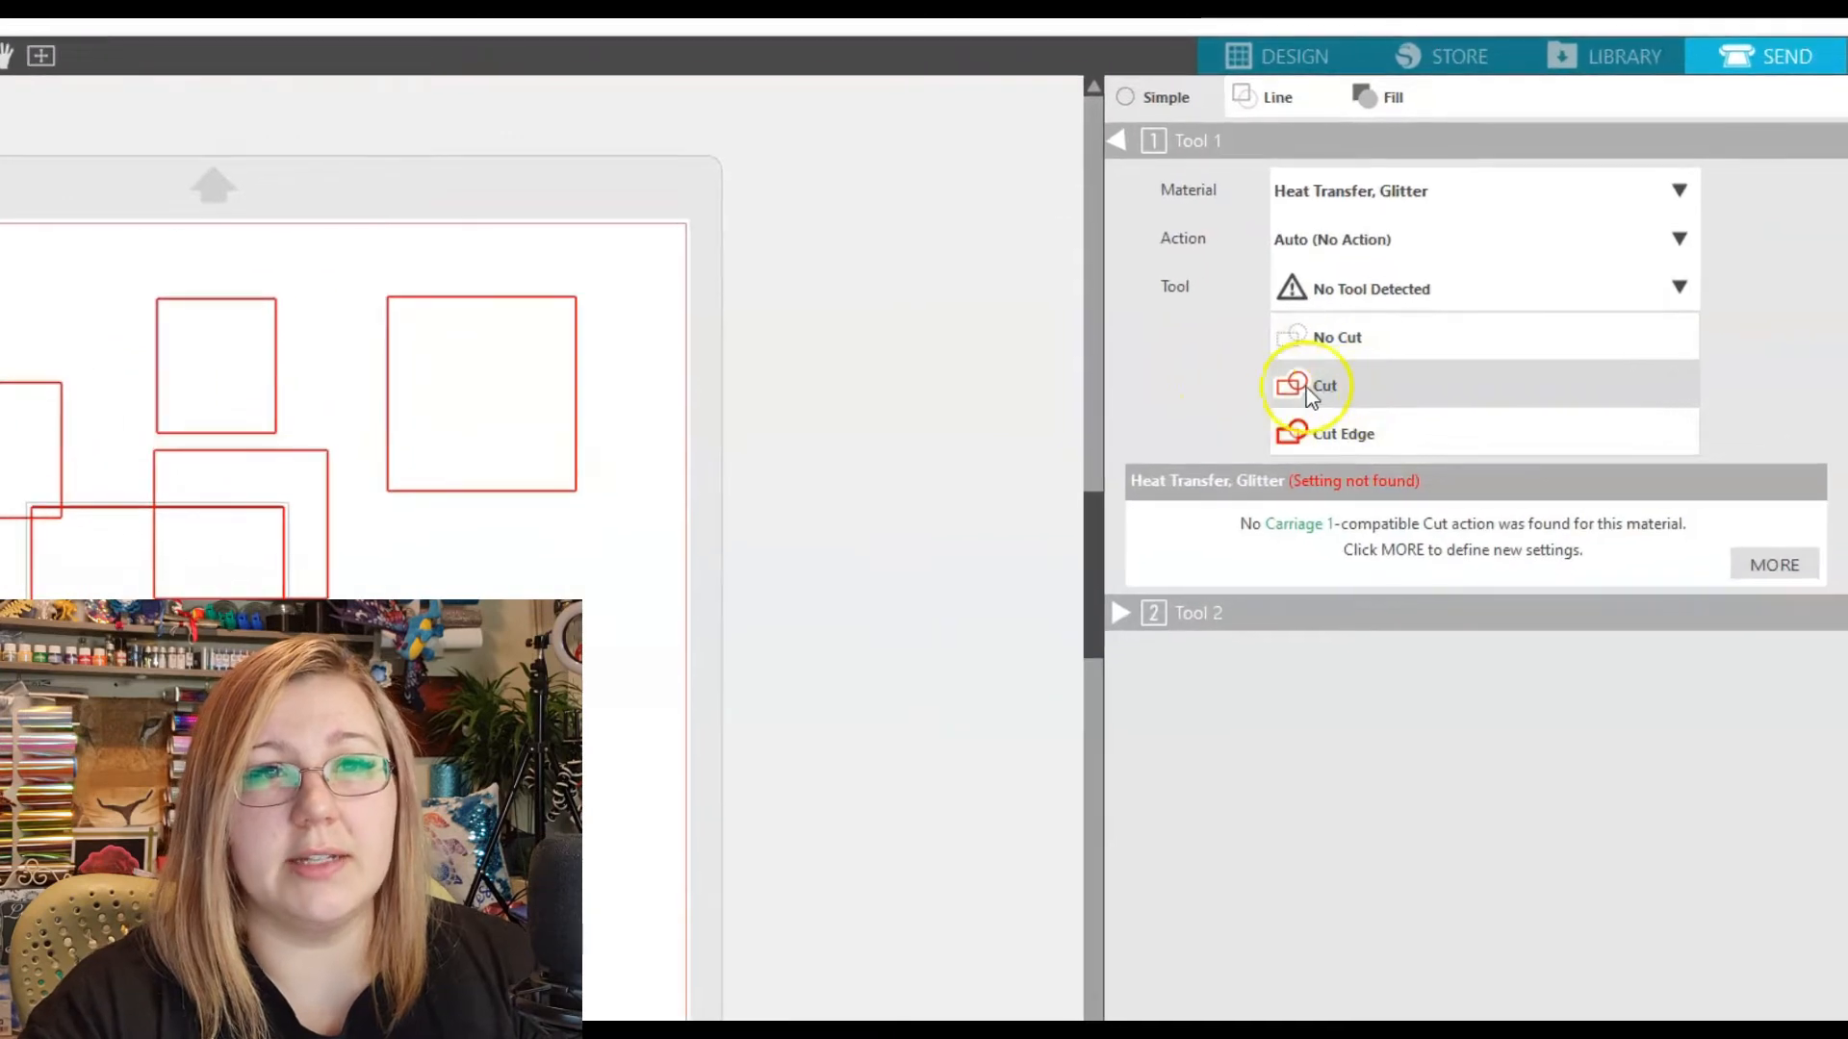
{"action": "left_click", "coordinate": [1352, 339]}
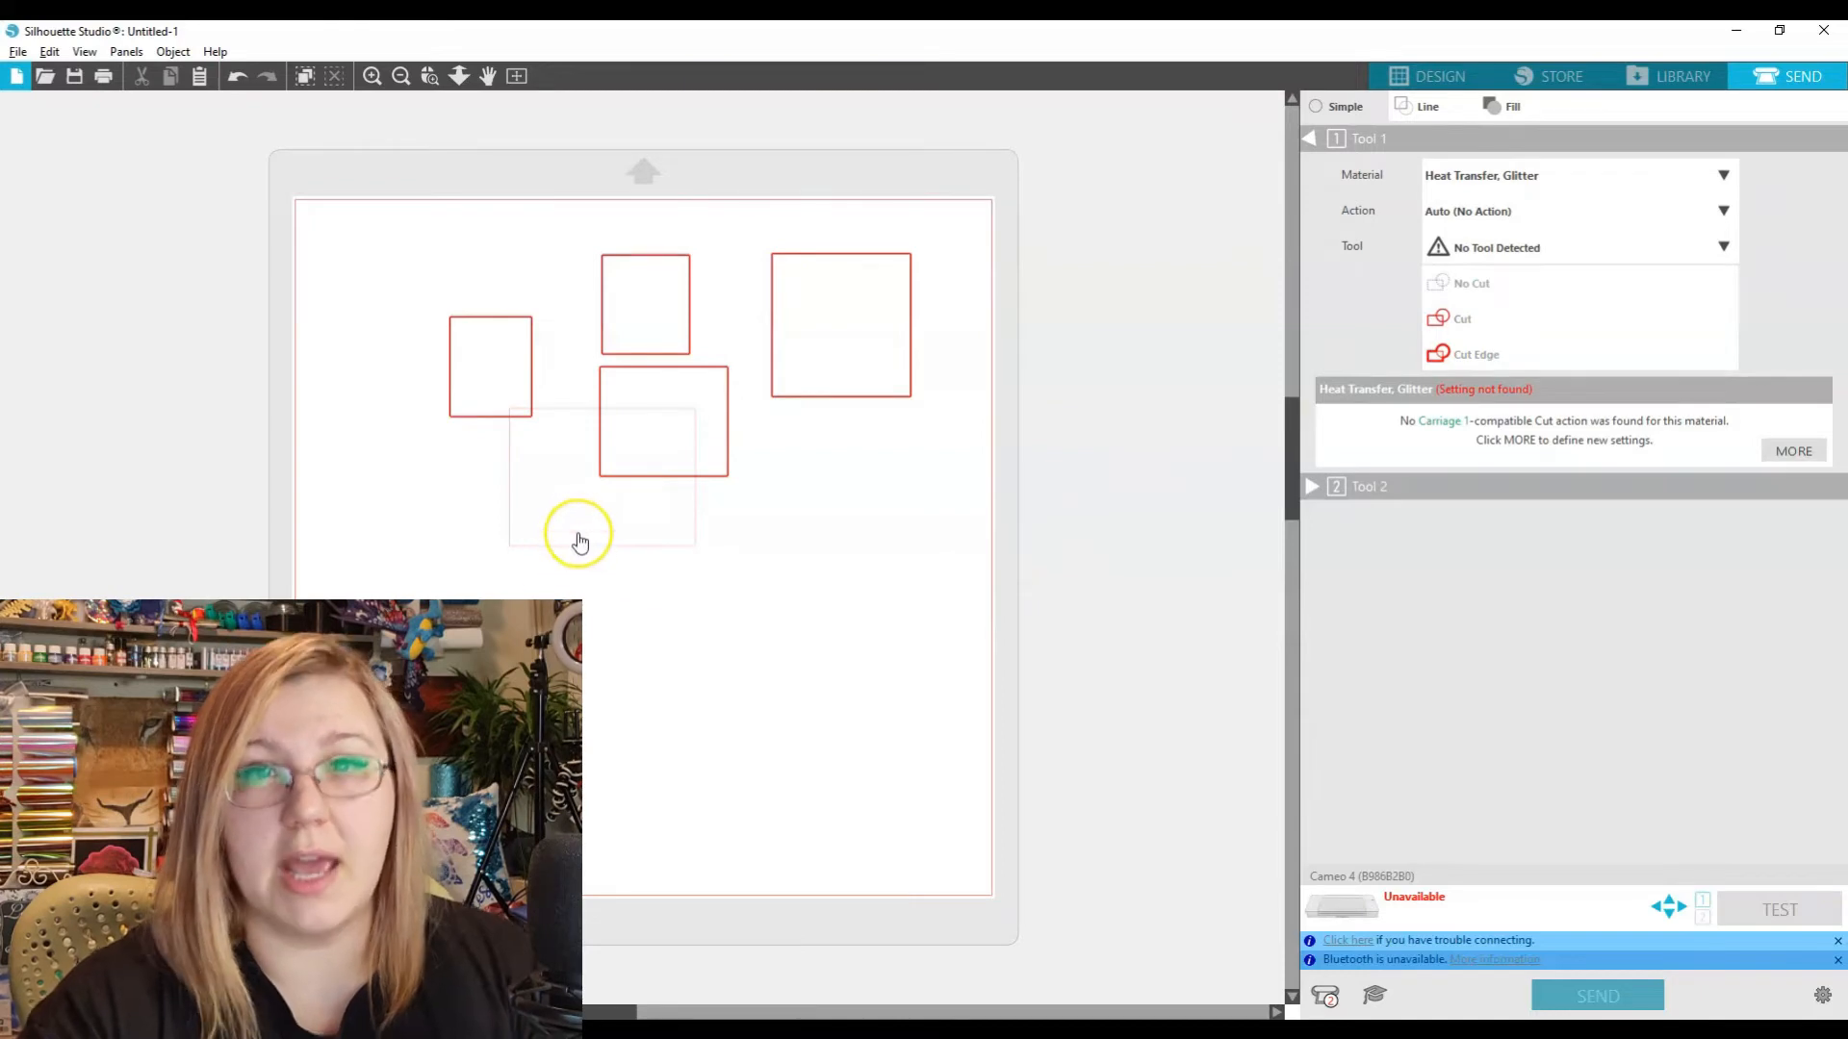
{"action": "left_click_drag", "start_coordinate": [391, 216], "coordinate": [953, 516]}
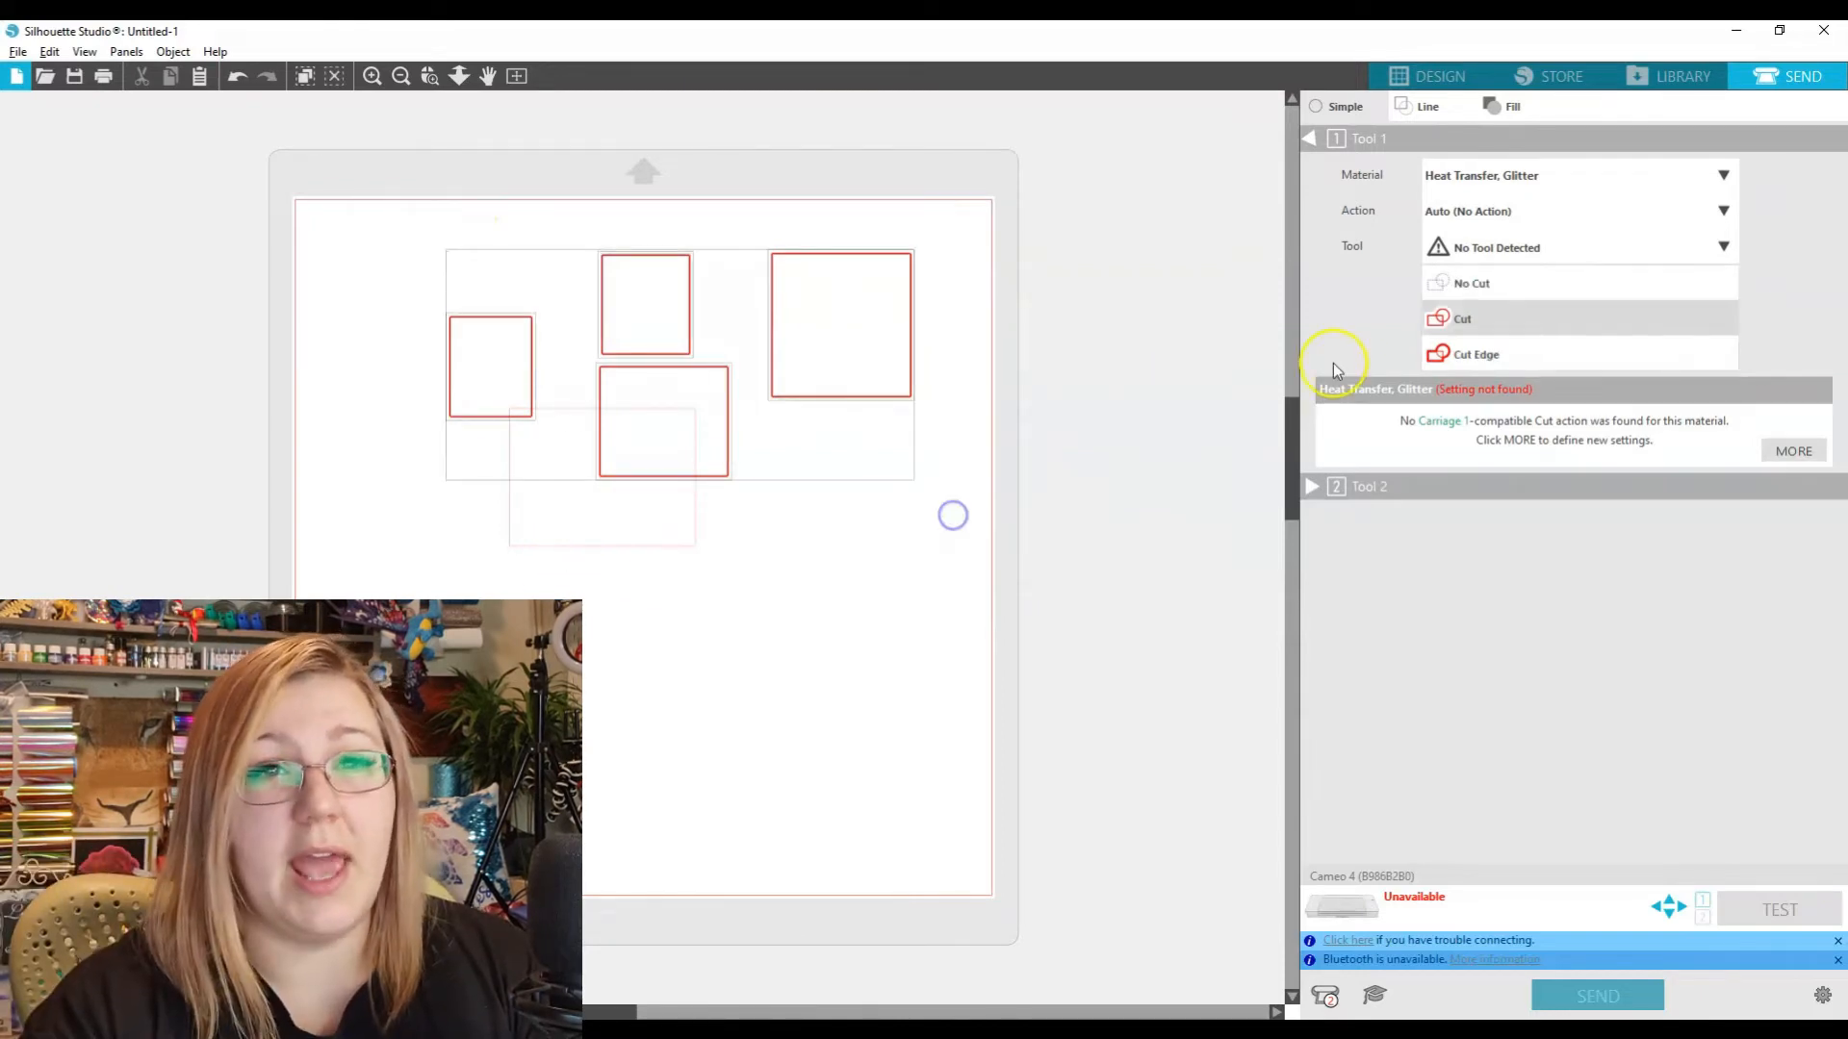
{"action": "left_click", "coordinate": [1463, 282]}
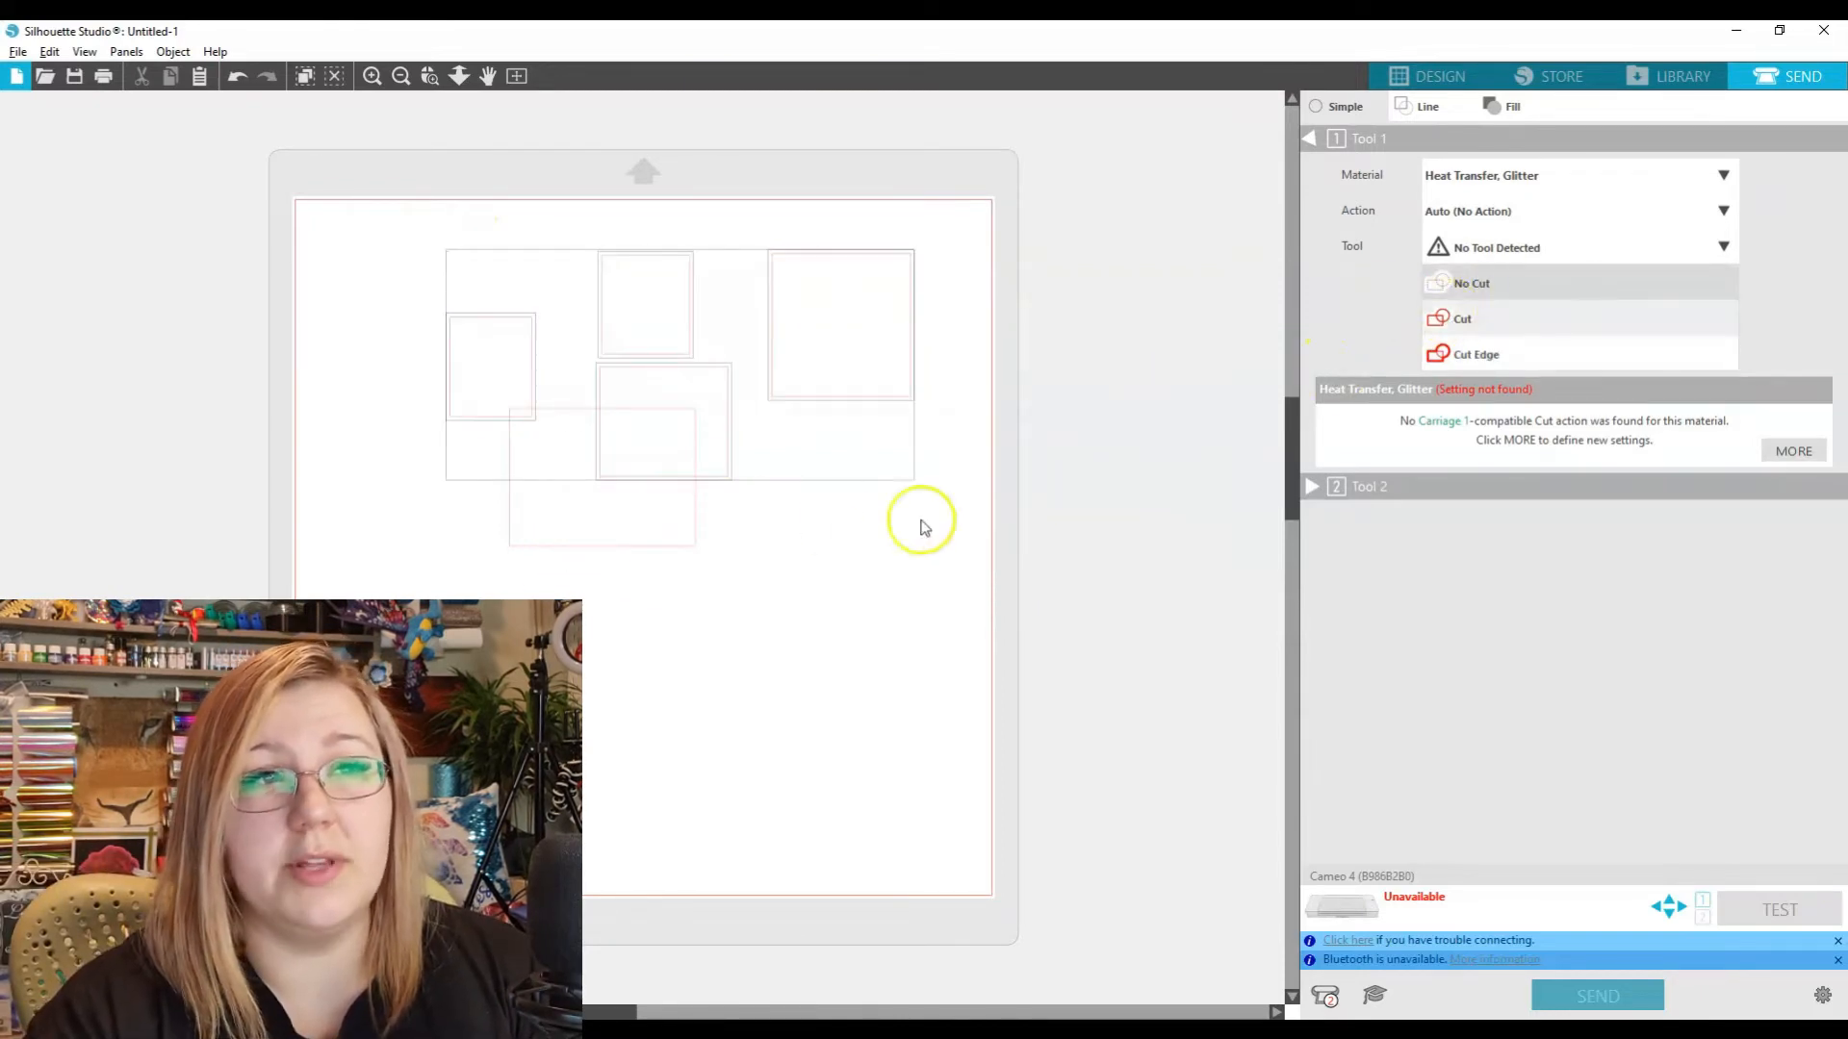
{"action": "left_click", "coordinate": [813, 529]}
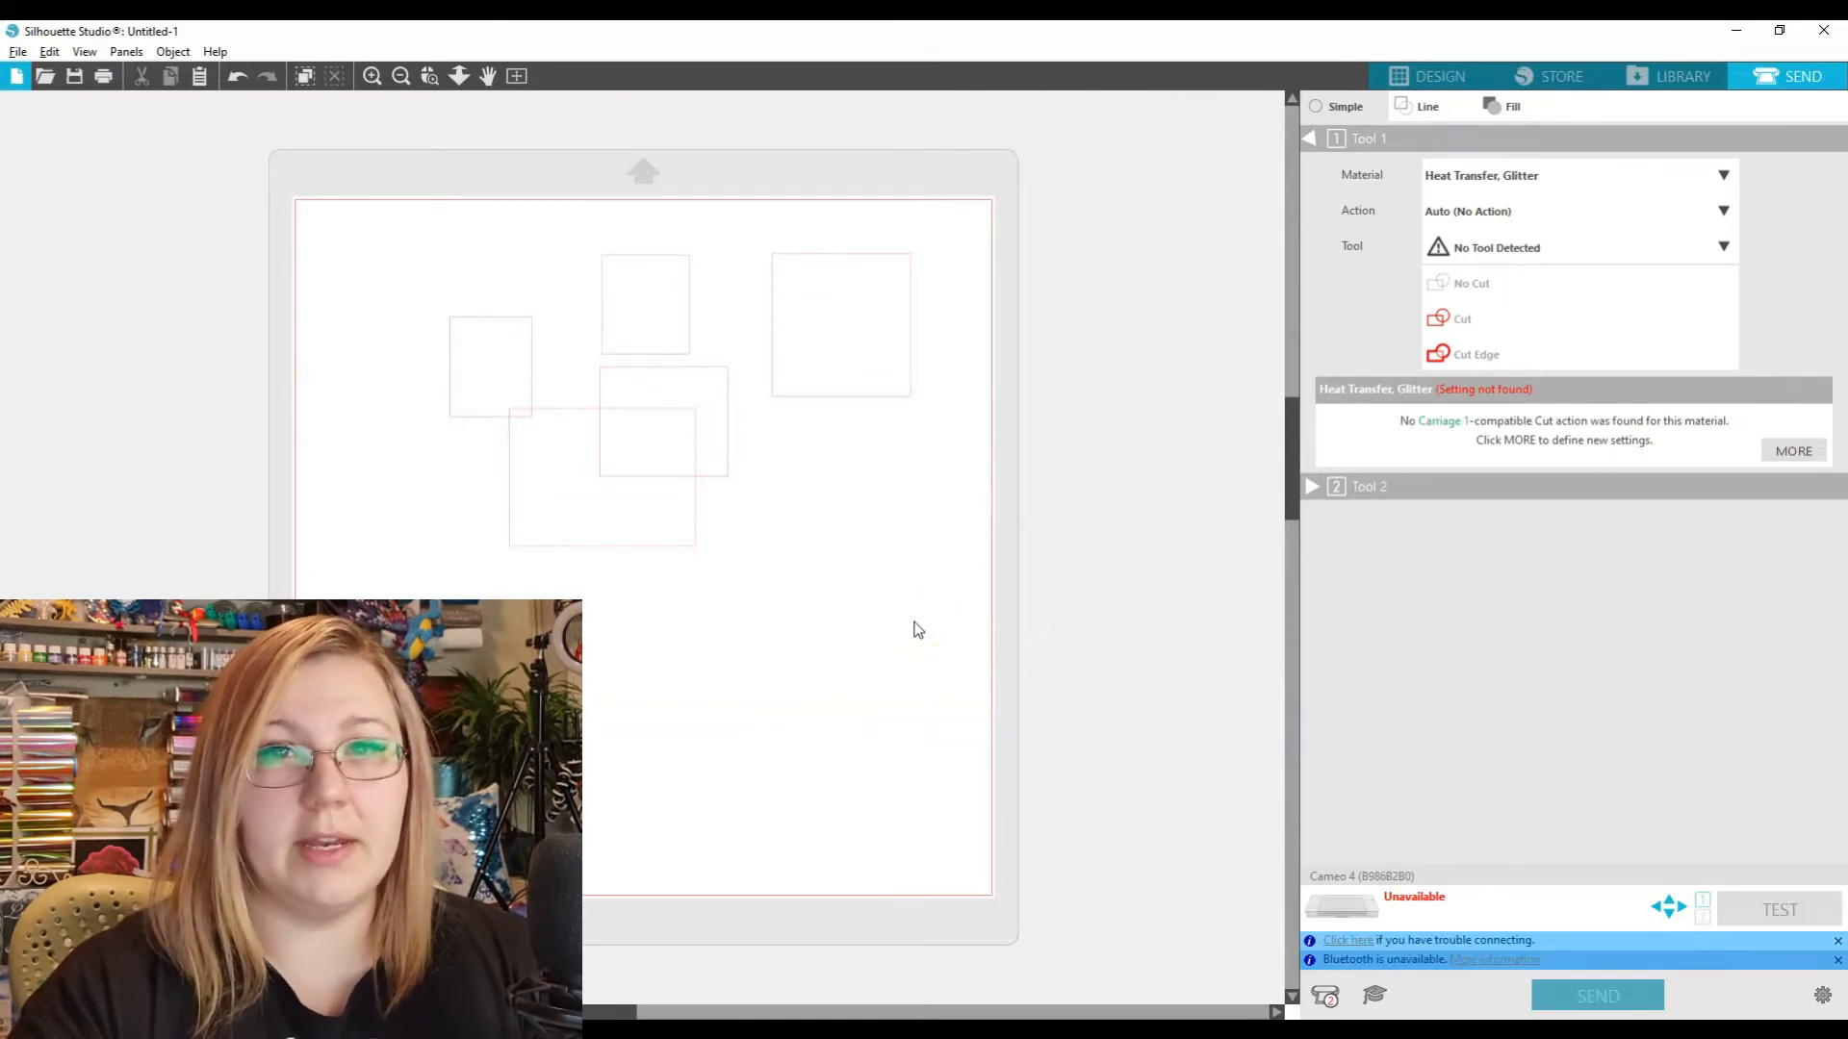
Set the small leftmost rectangle on the mat to Cut
{"action": "left_click", "coordinate": [474, 421]}
{"action": "left_click", "coordinate": [1528, 315]}
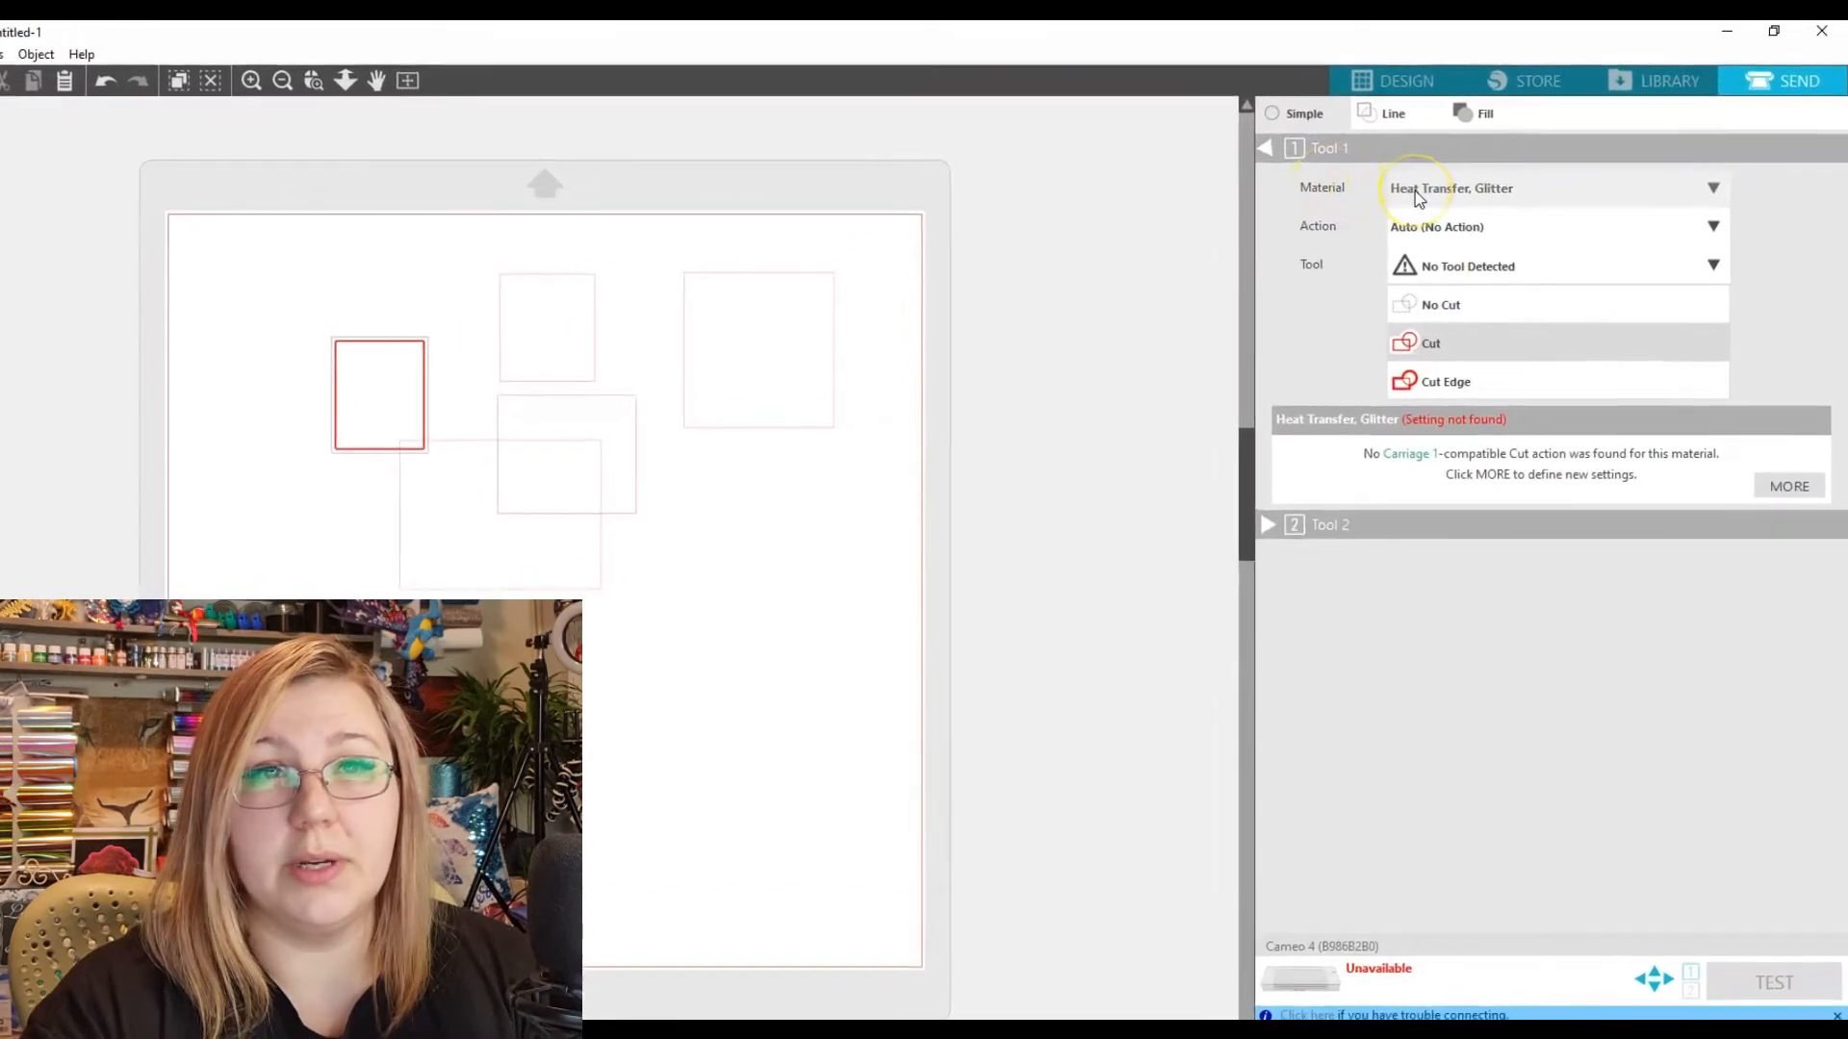
Set the Tool 1 material to Vinyl, Frosted
{"action": "left_click", "coordinate": [1397, 200]}
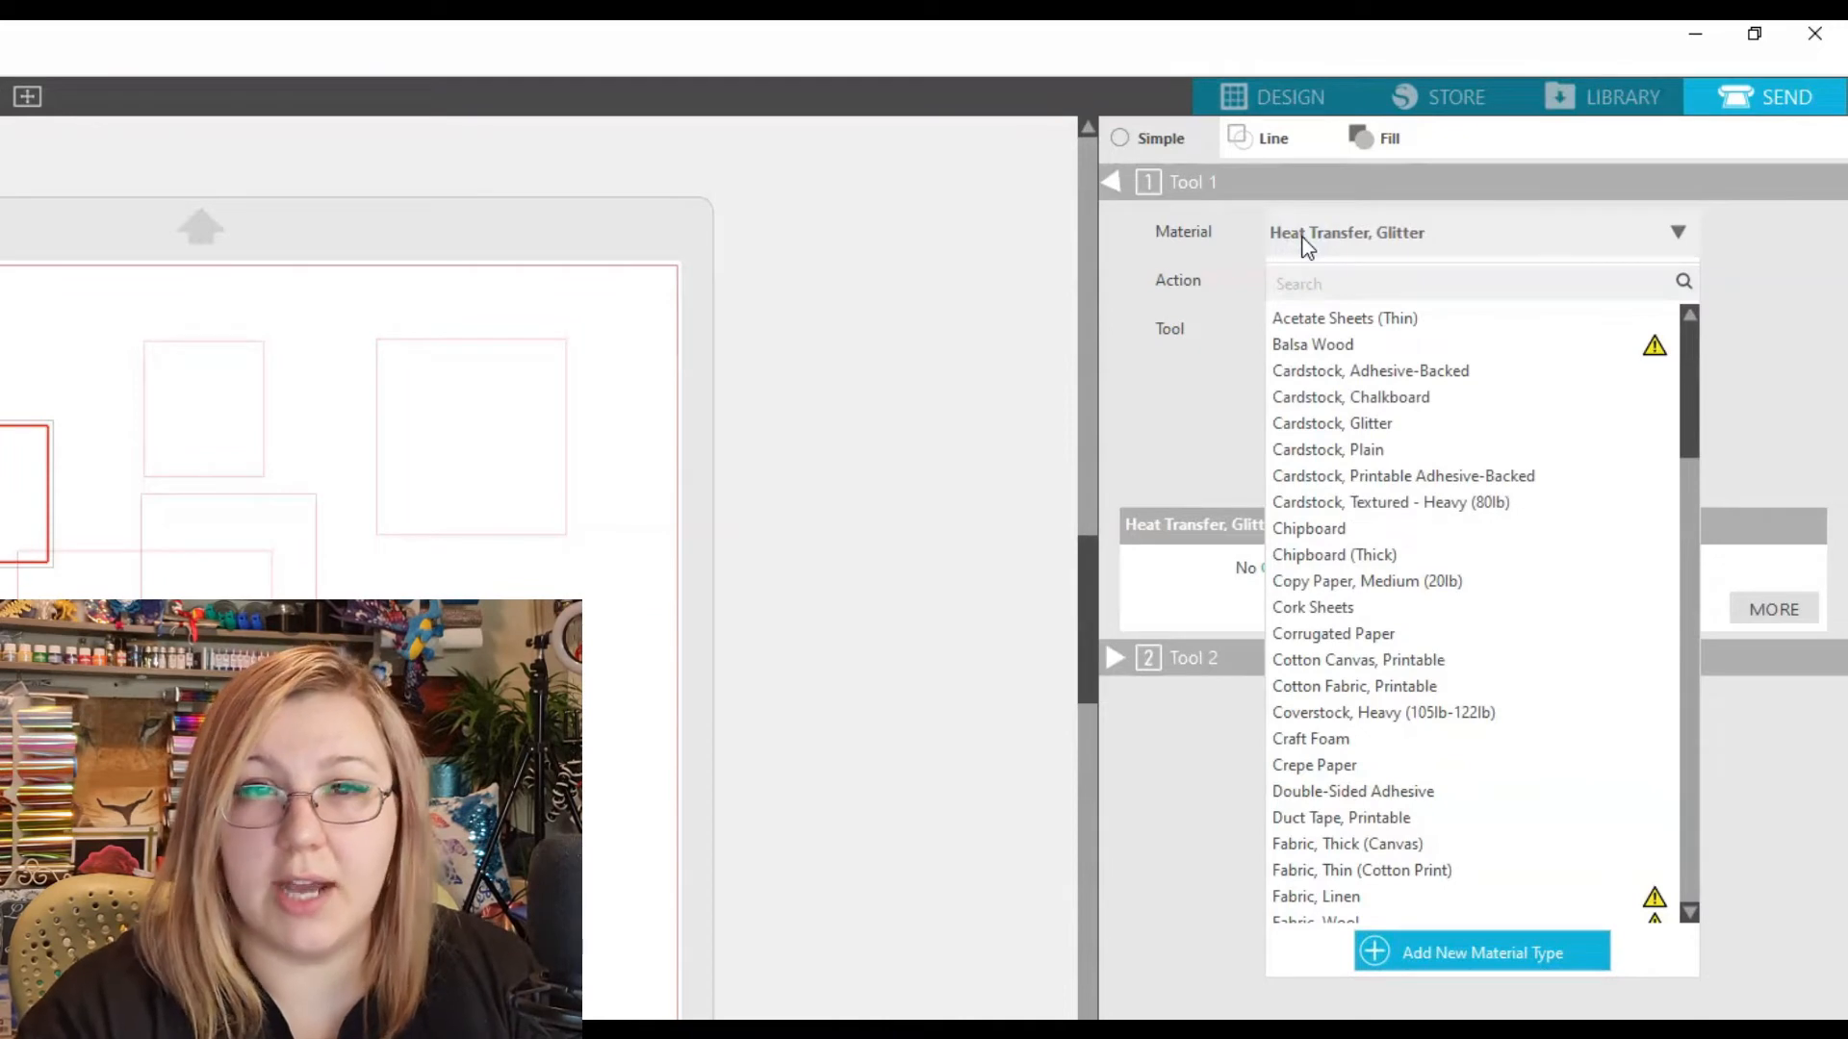
{"action": "scroll", "coordinate": [1388, 676], "scroll_direction": "down", "scroll_amount": 15}
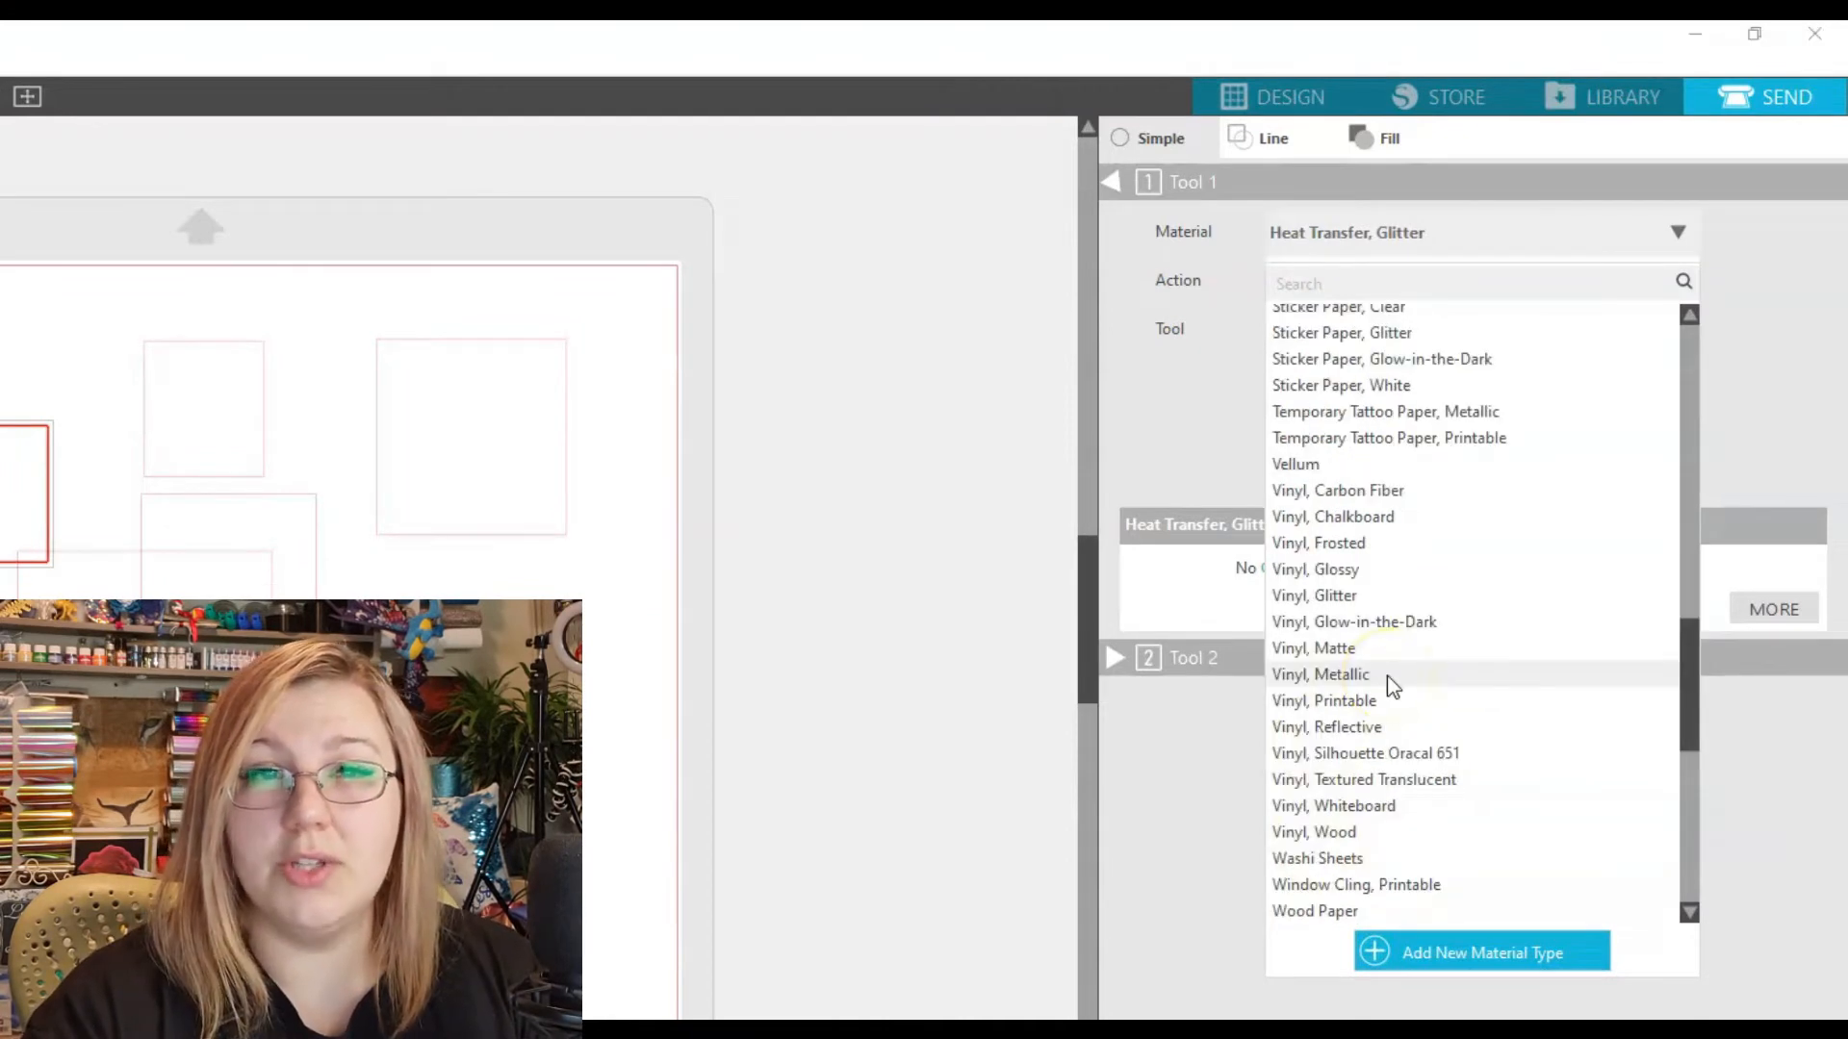
{"action": "left_click", "coordinate": [1330, 545]}
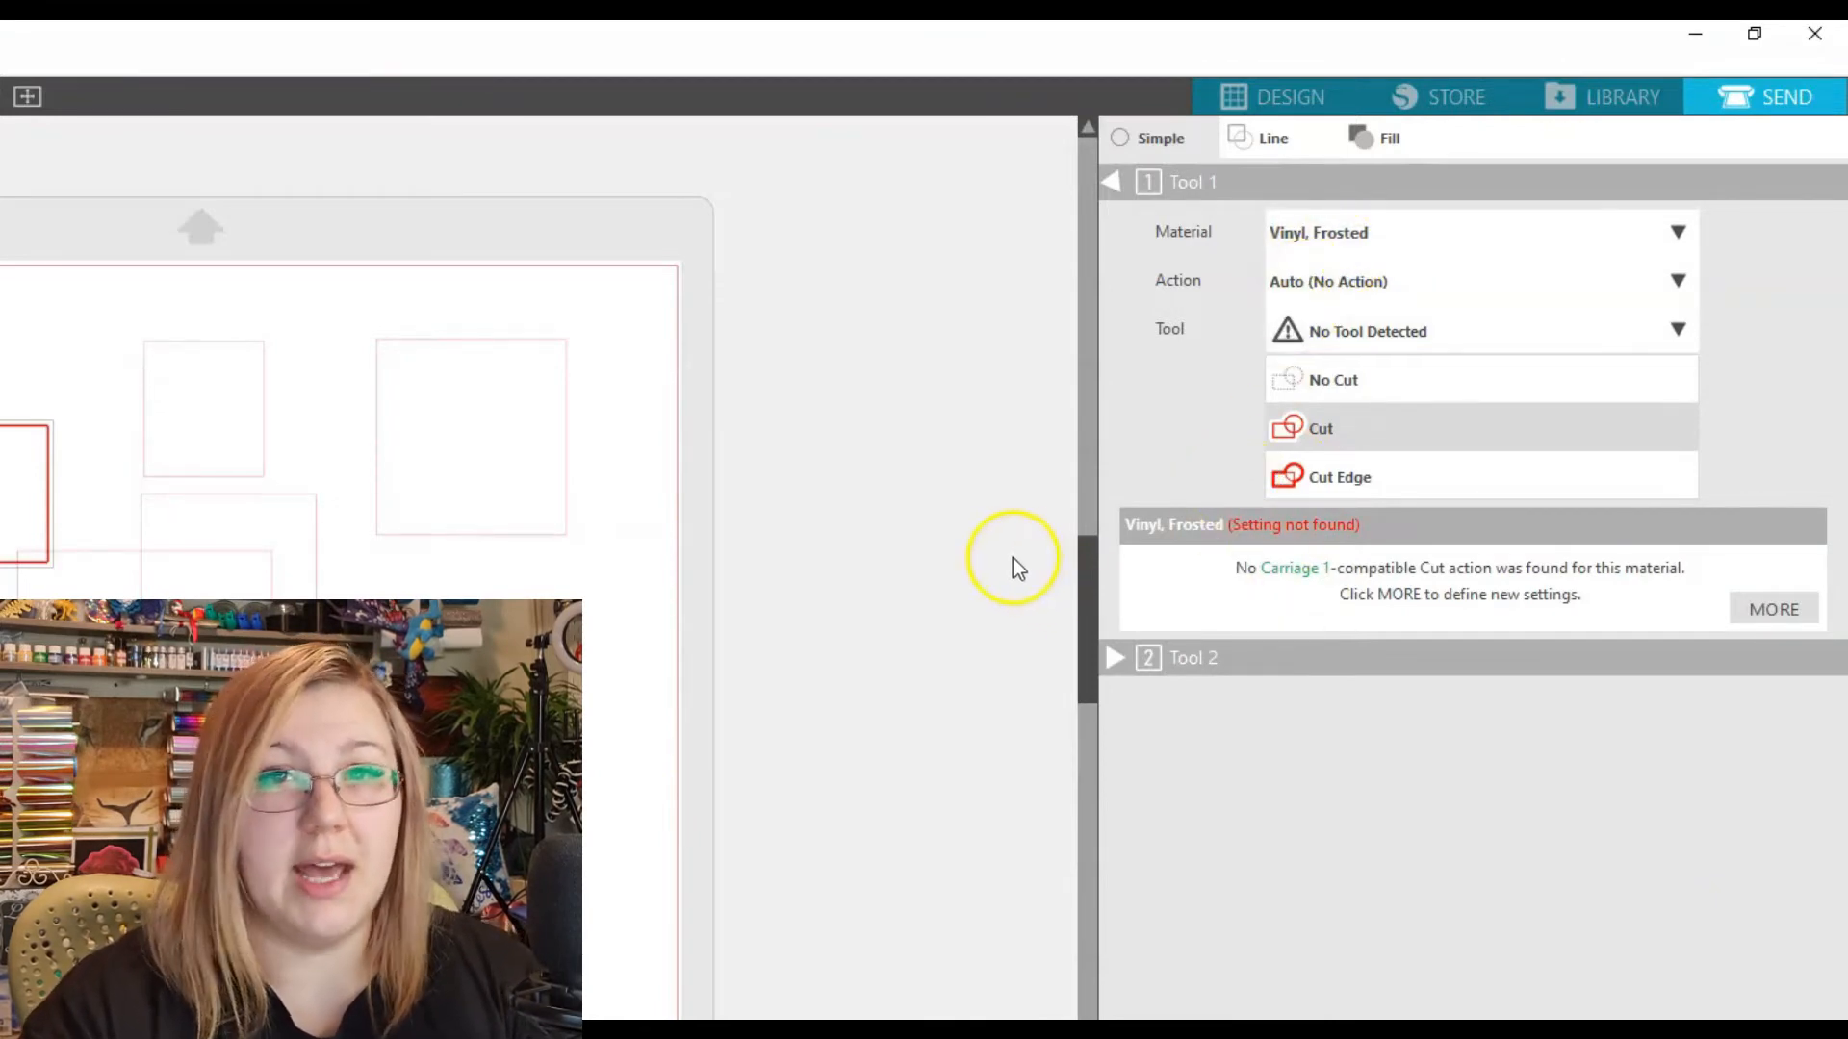
Set the Tool 1 material to Cardstock, Printable Adhesive-Backed
{"action": "left_click", "coordinate": [1677, 232]}
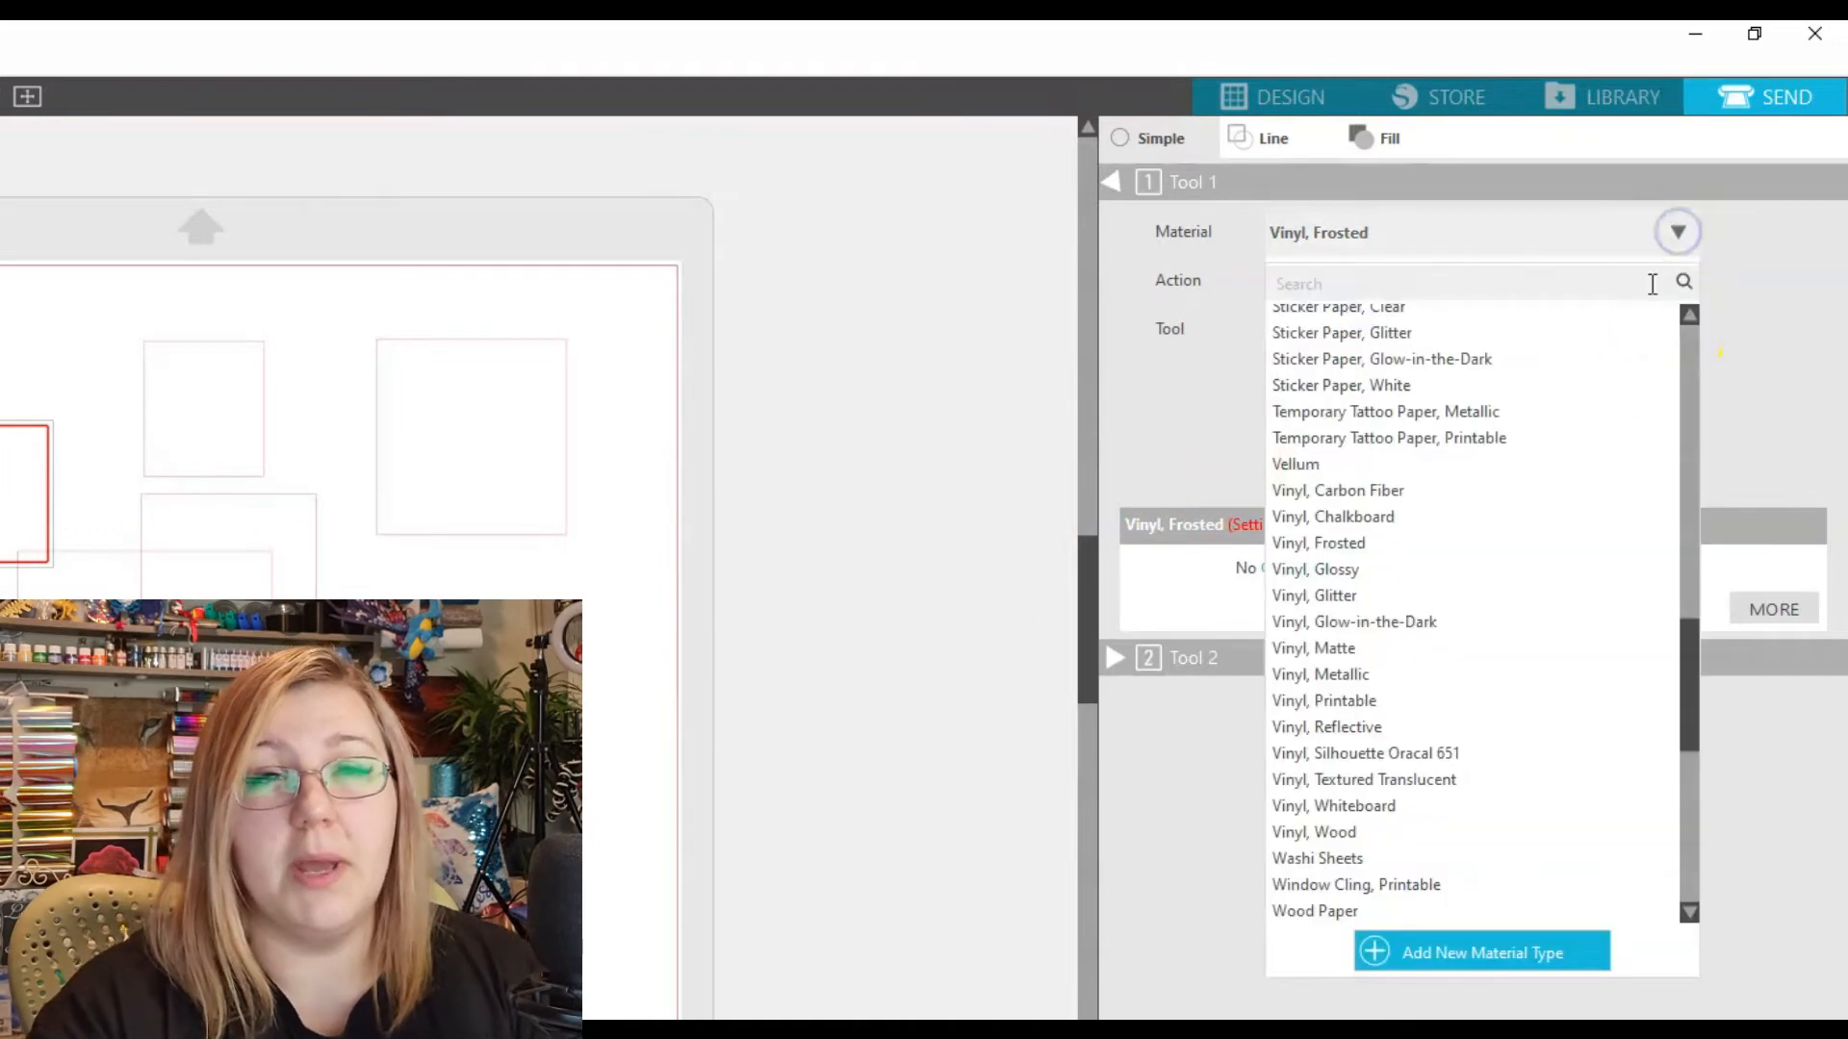
{"action": "left_click_drag", "start_coordinate": [1691, 701], "coordinate": [1658, 353]}
{"action": "left_click", "coordinate": [1410, 524]}
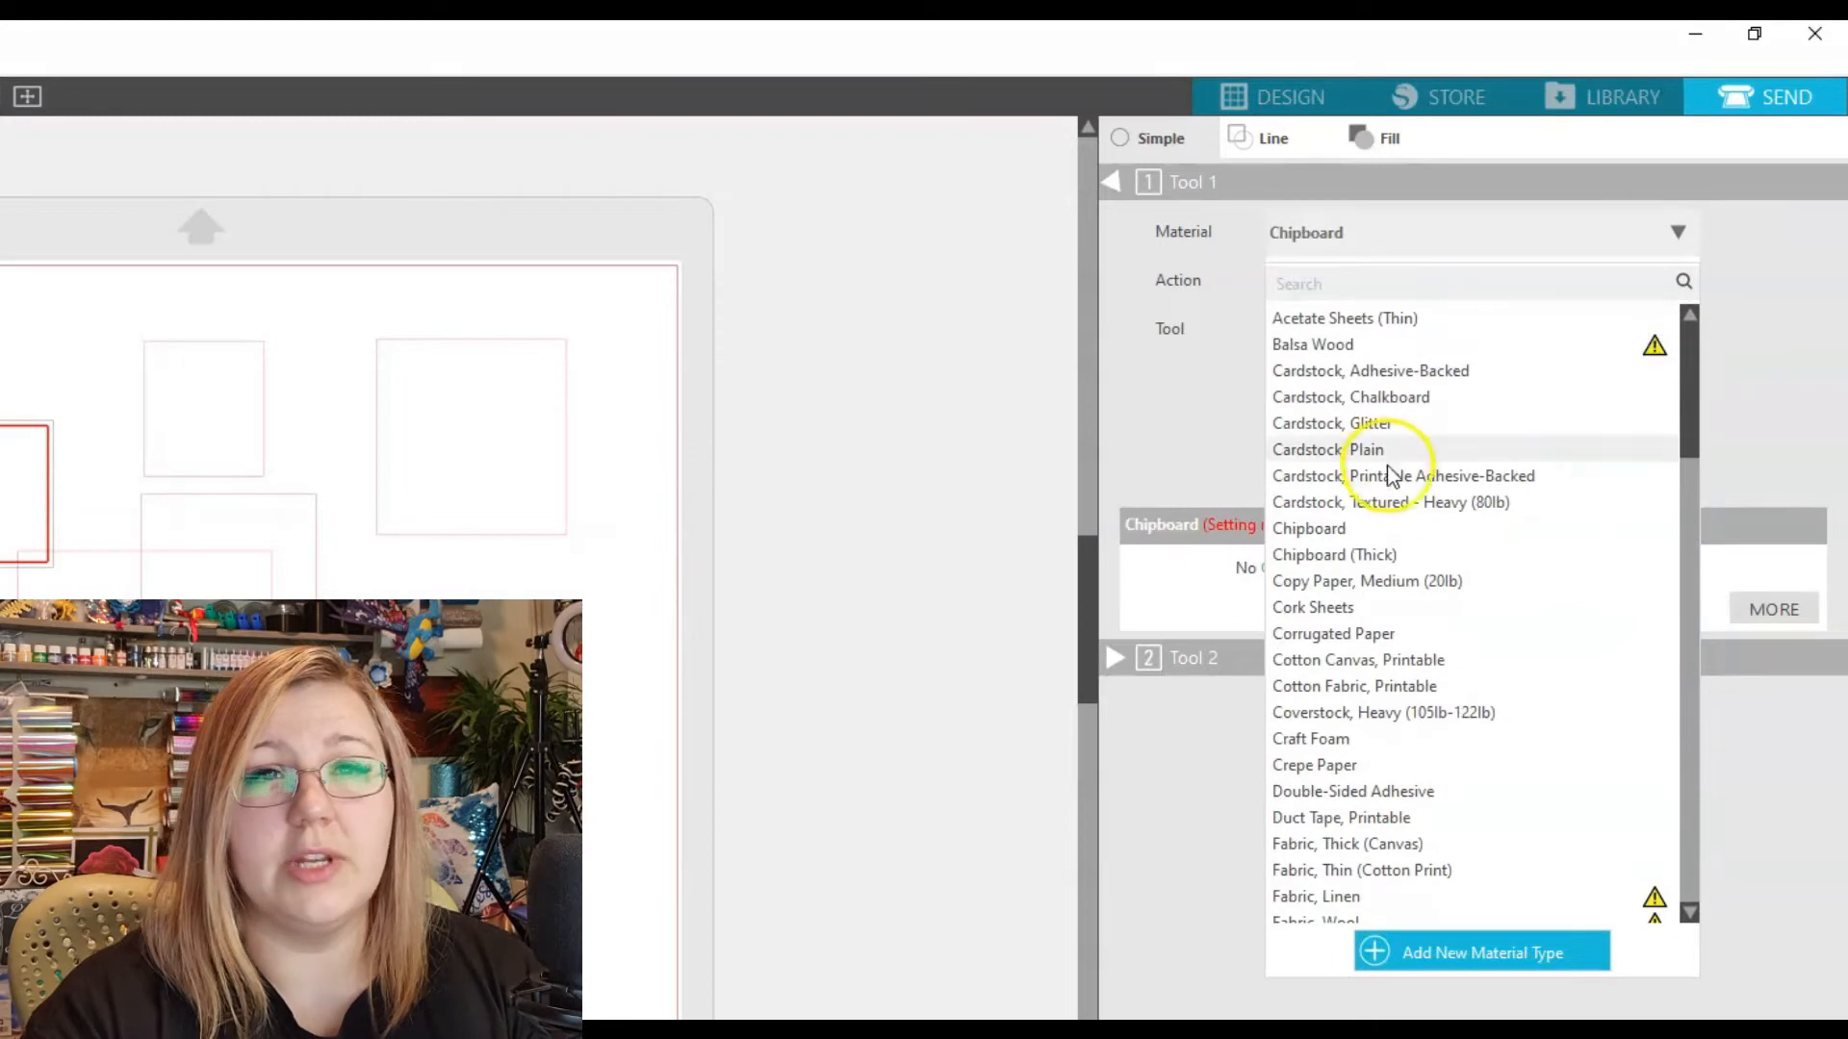
{"action": "left_click", "coordinate": [1389, 478]}
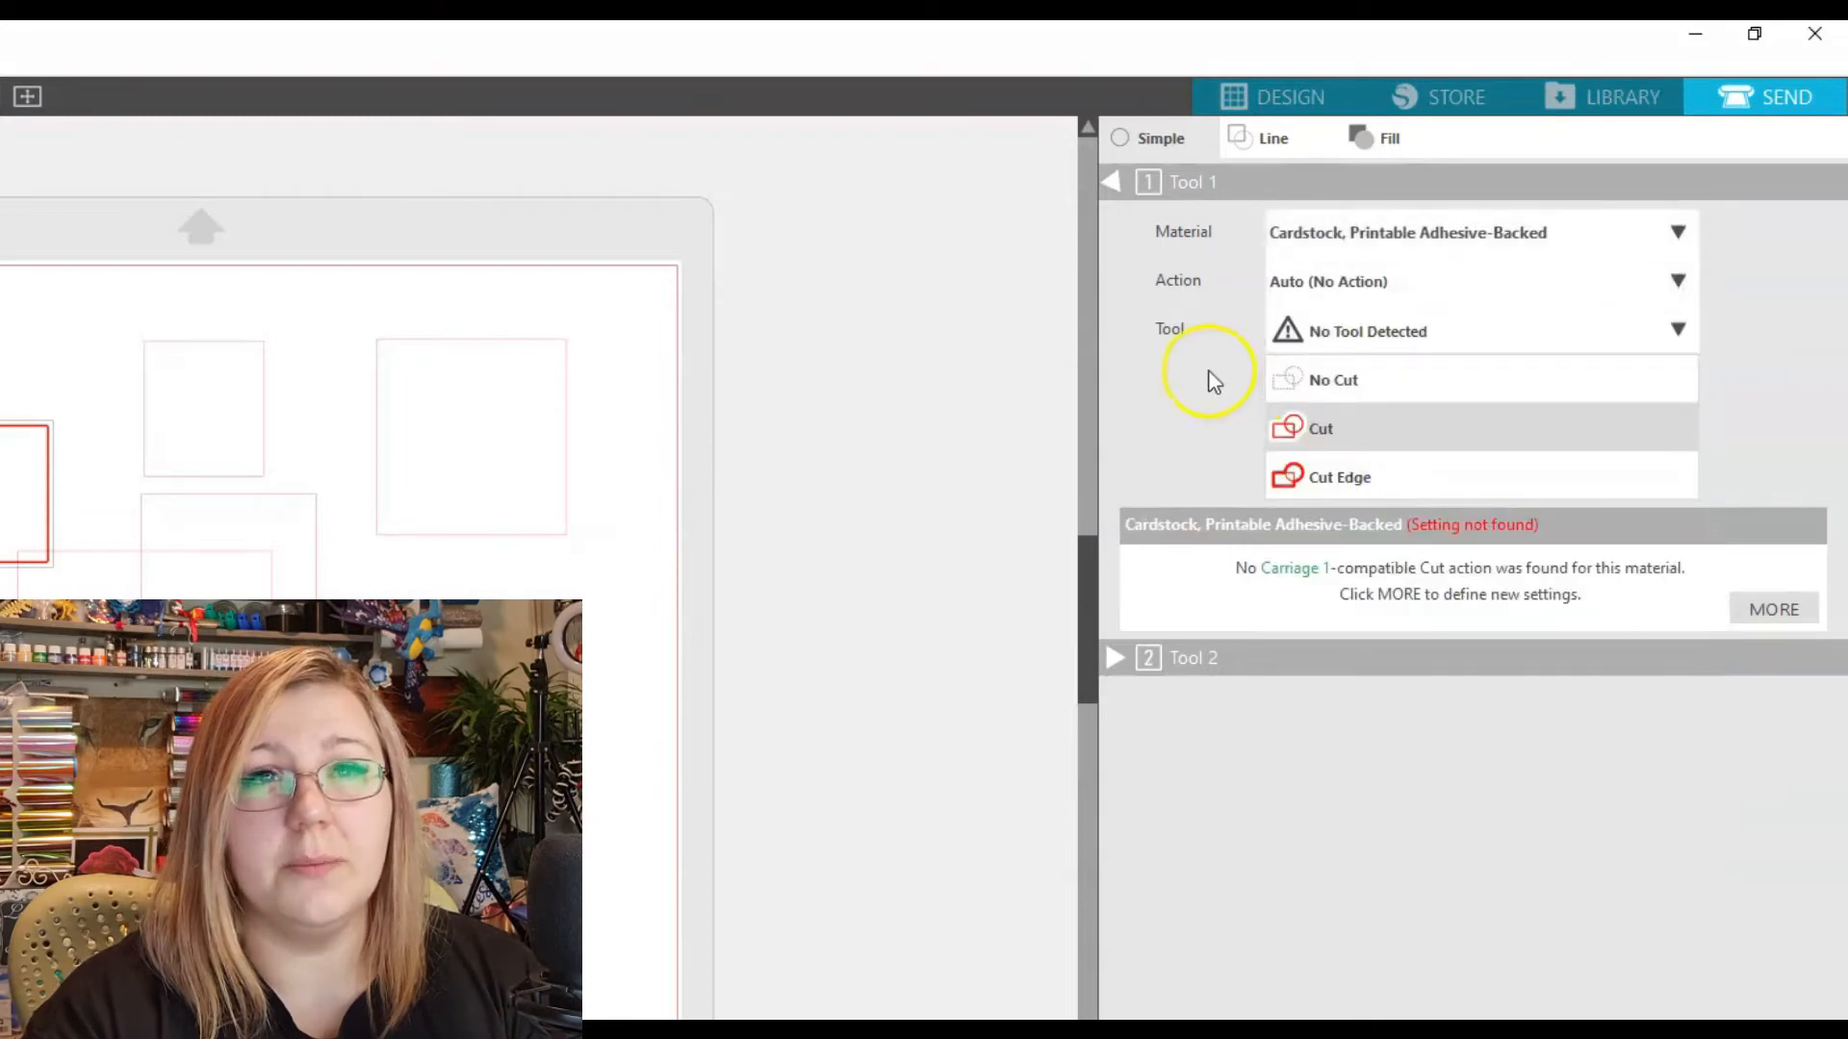
Set the Tool 1 action to Cut and choose AutoBlade as its tool
{"action": "left_click", "coordinate": [1358, 282]}
{"action": "left_click", "coordinate": [1323, 383]}
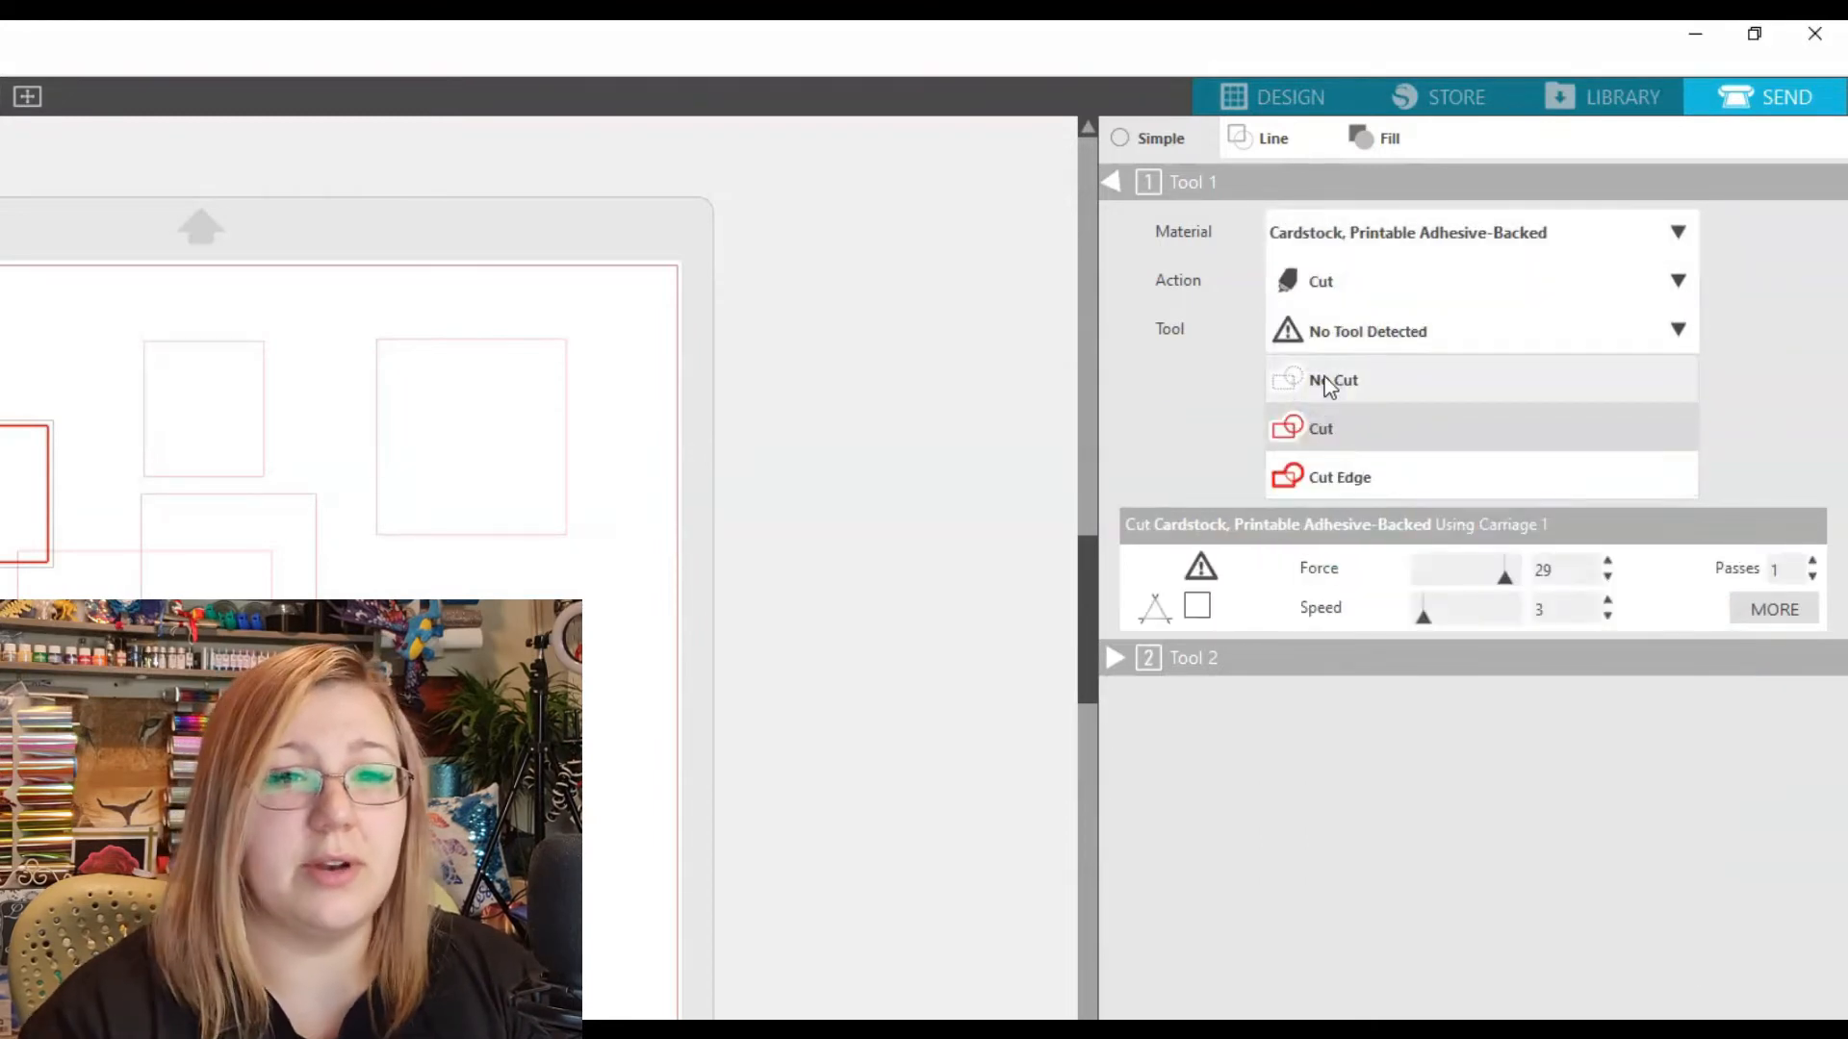
{"action": "left_click", "coordinate": [1357, 337]}
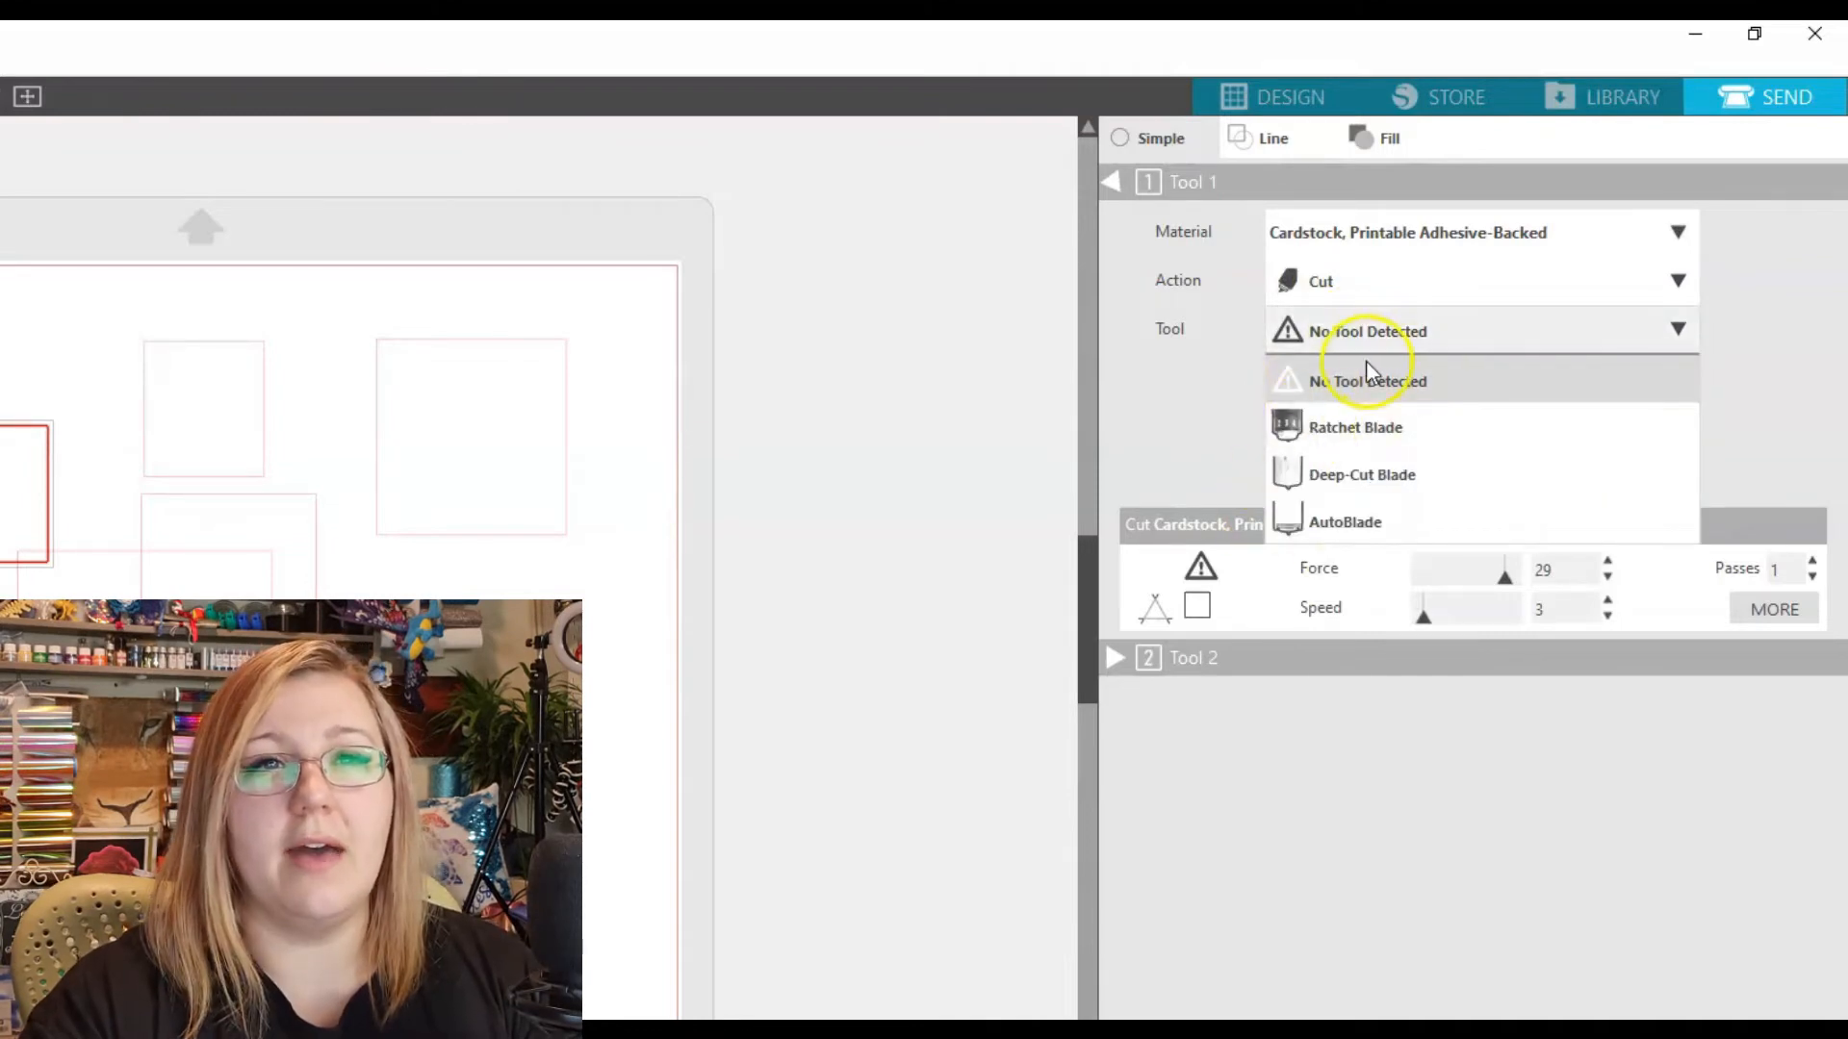
{"action": "left_click", "coordinate": [1203, 377]}
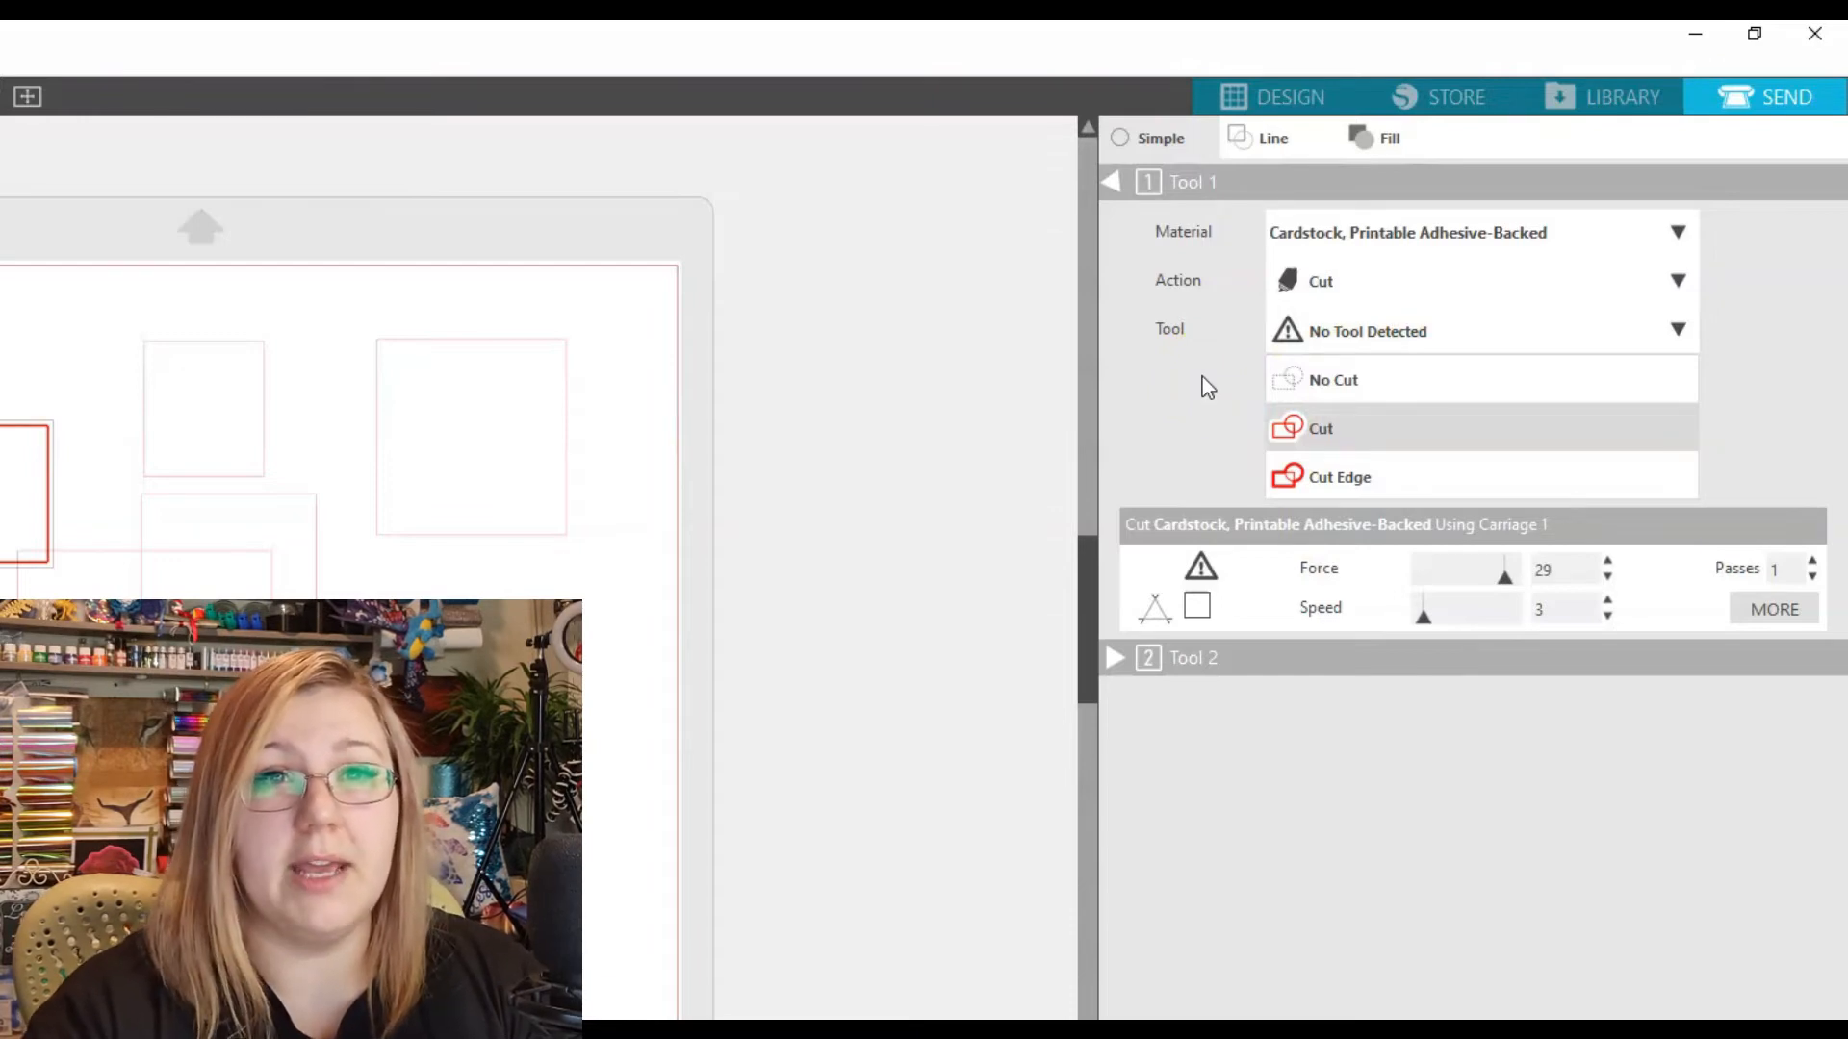
{"action": "left_click", "coordinate": [1326, 337]}
{"action": "left_click", "coordinate": [1369, 535]}
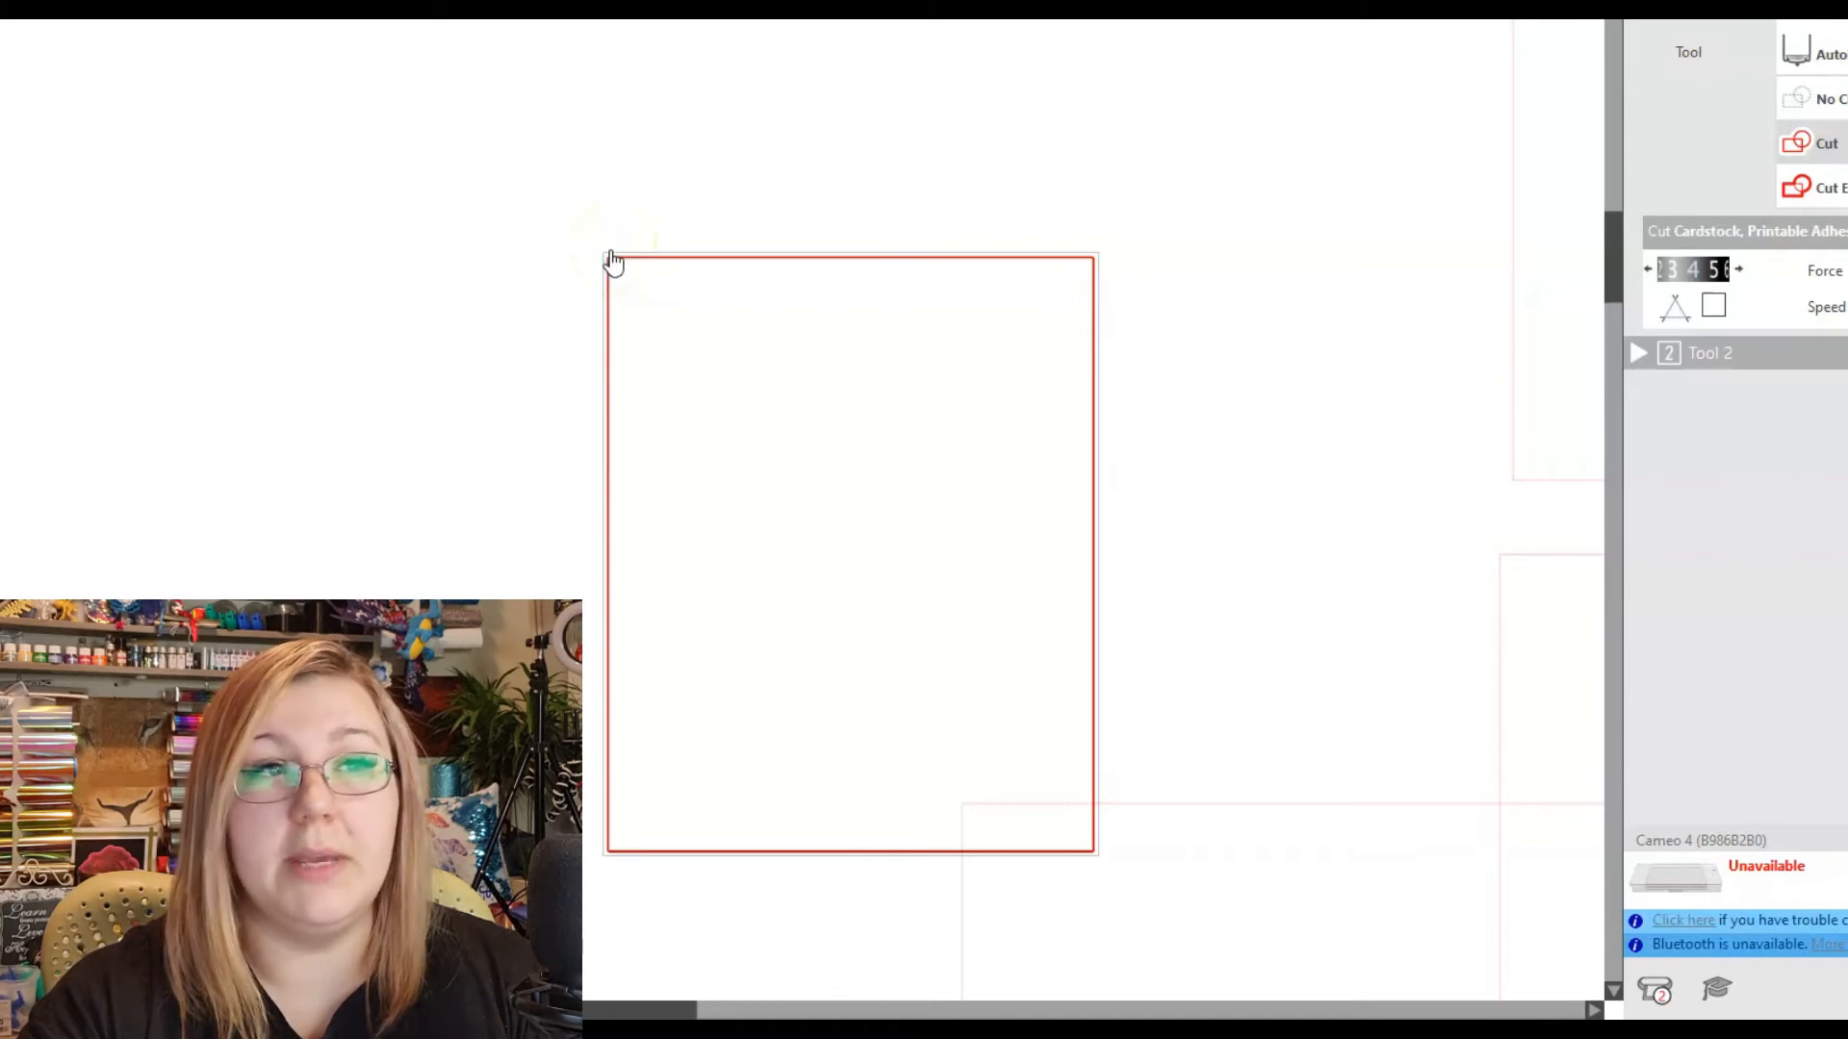
Examine the cardstock's advanced Carriage 1 material settings for Cut, Sketch and Stipple, including track enhancing and smart cut options
{"action": "left_click", "coordinate": [590, 273]}
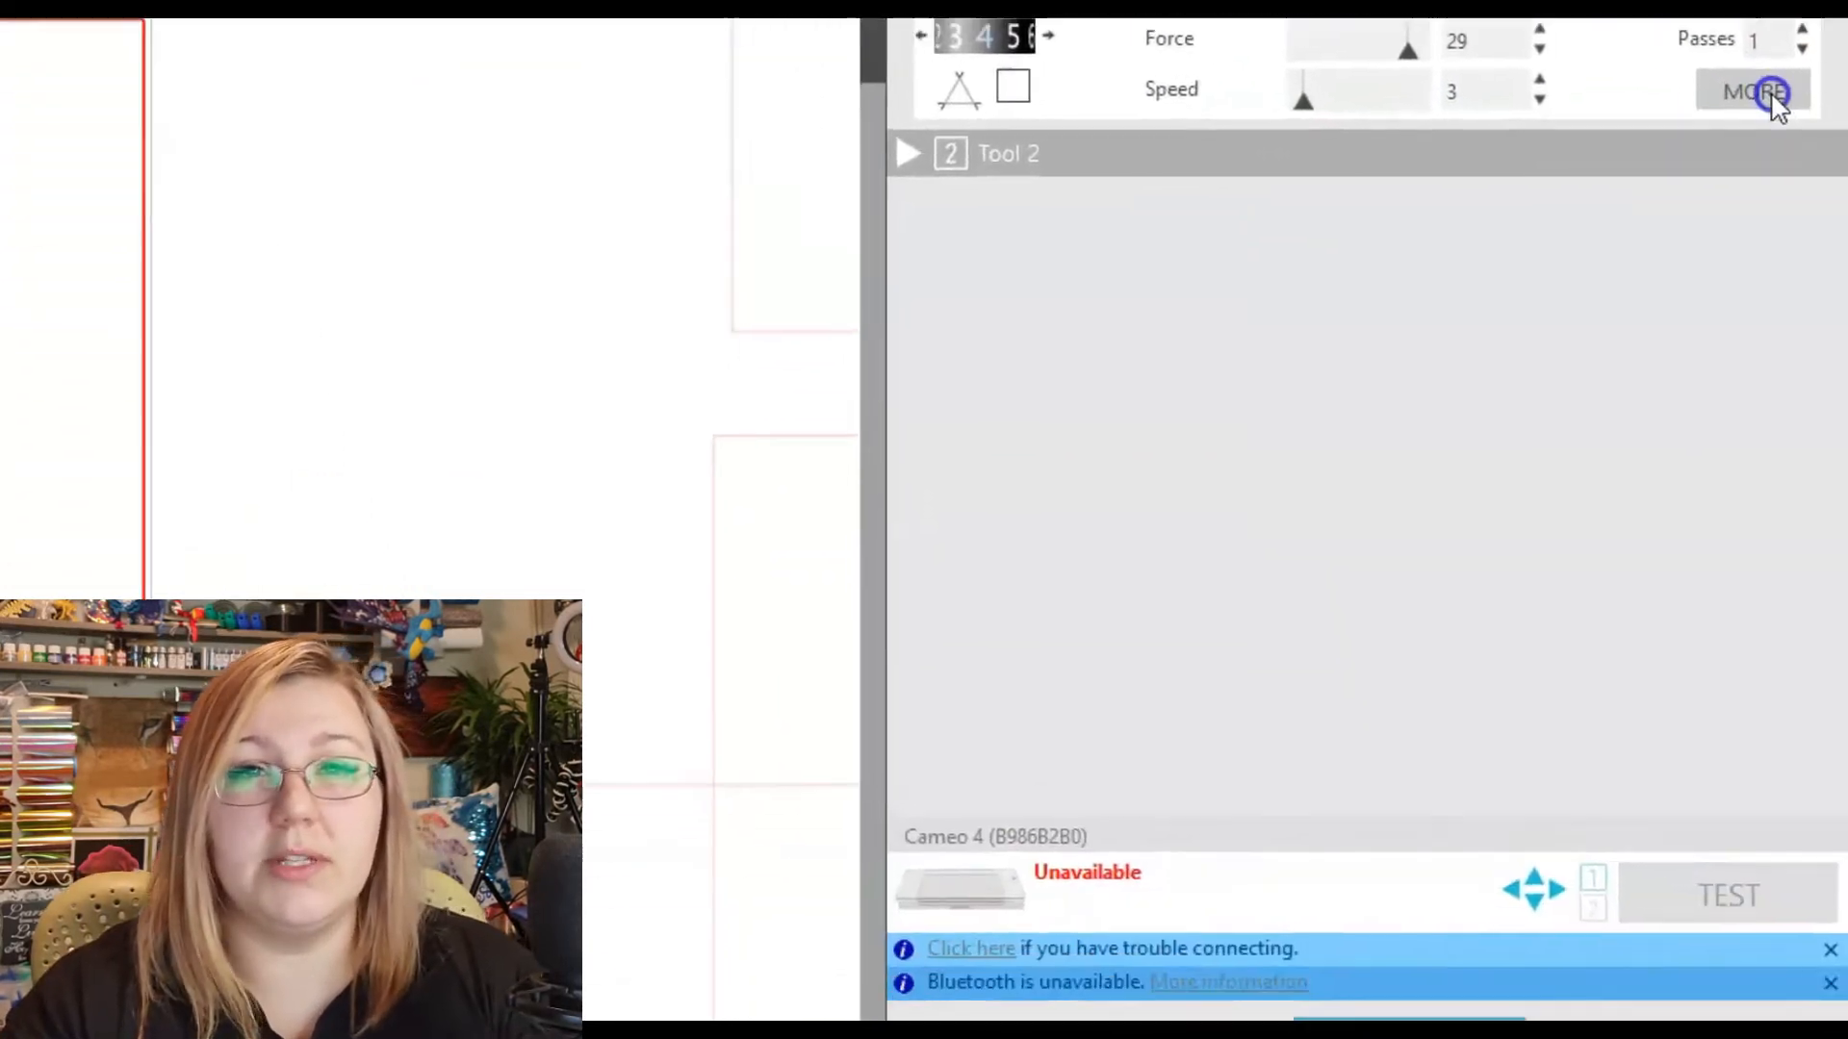
{"action": "left_click", "coordinate": [1788, 649]}
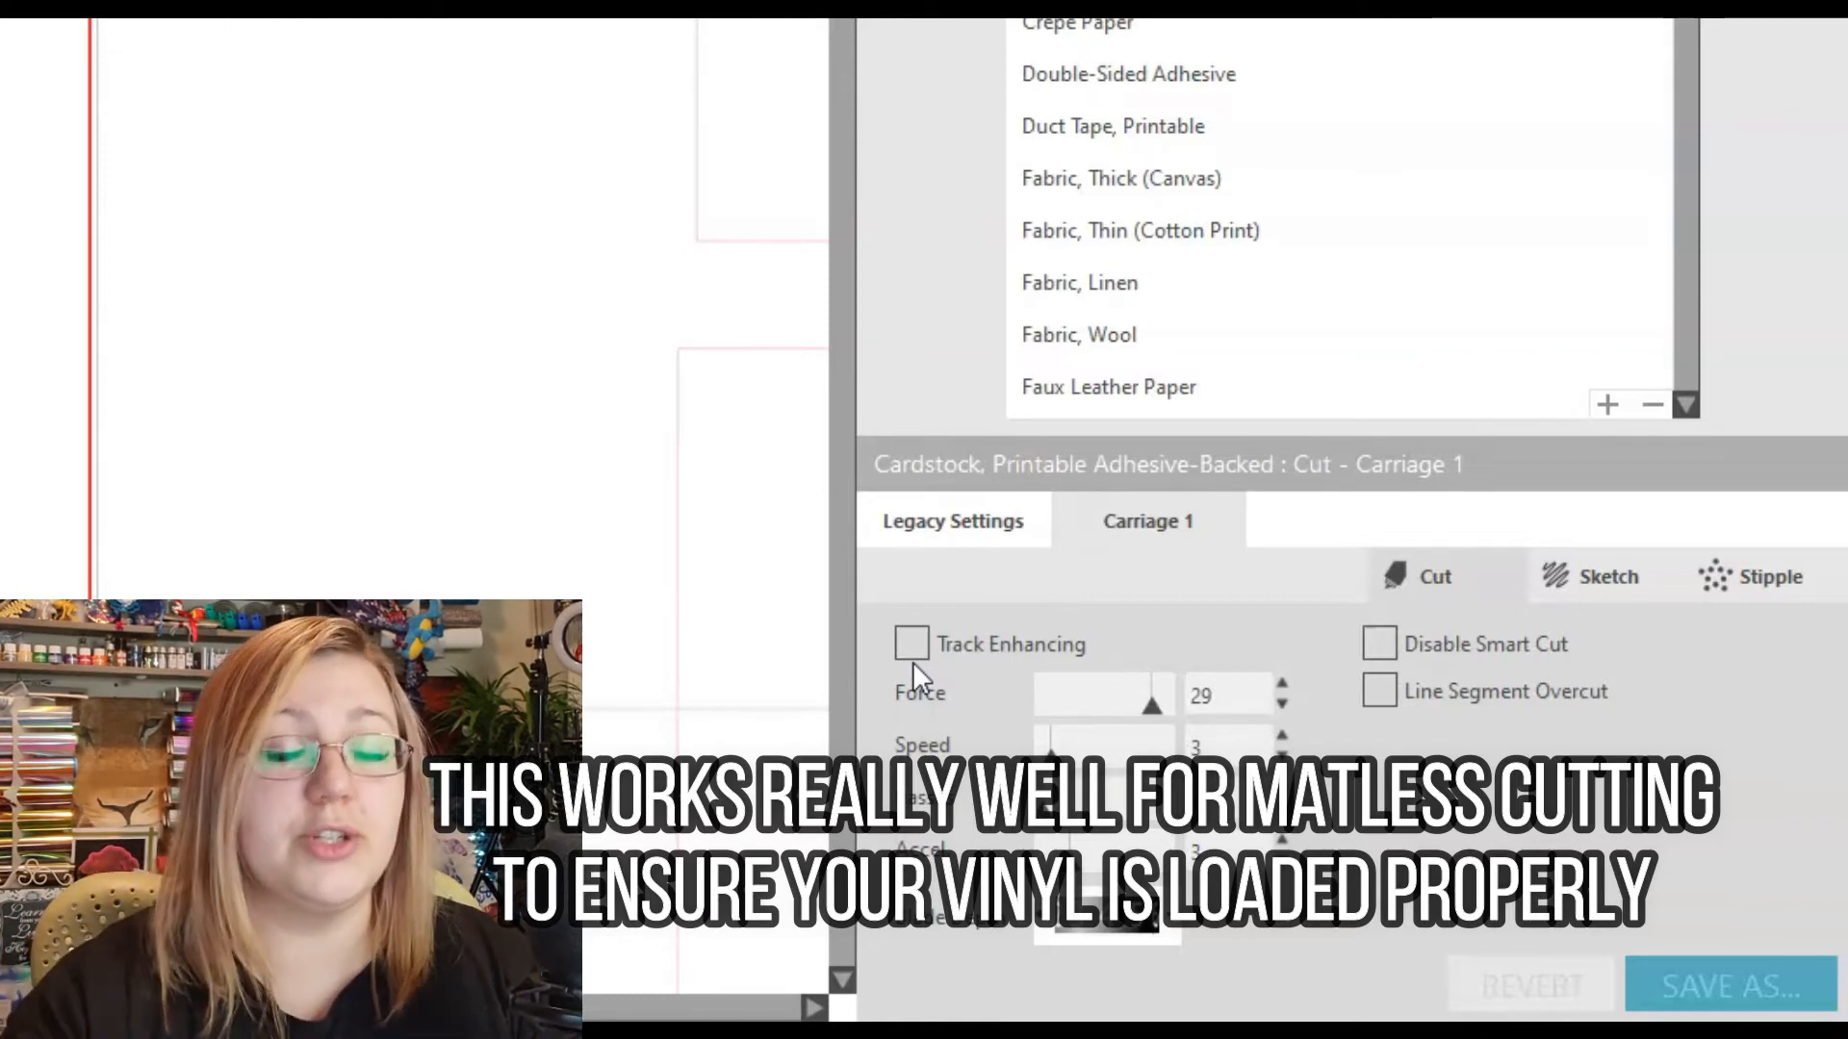
{"action": "left_click", "coordinate": [1470, 643]}
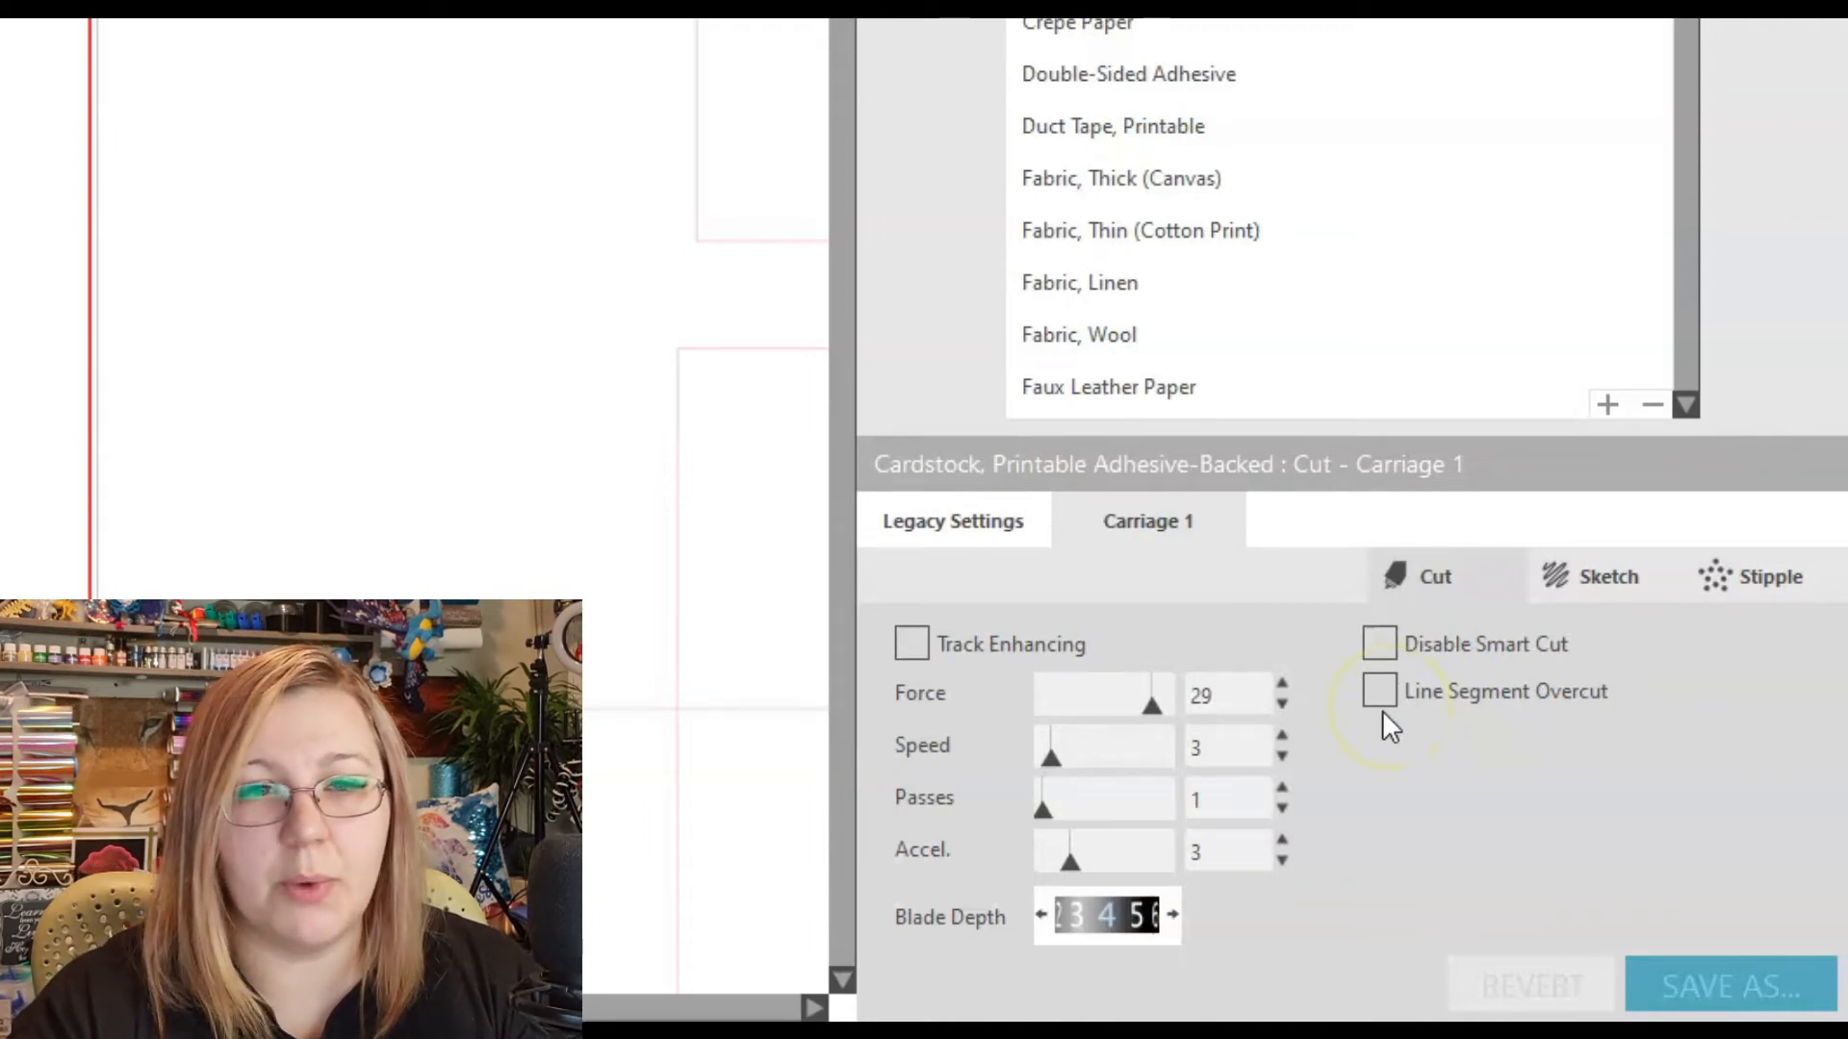
{"action": "left_click", "coordinate": [1598, 597]}
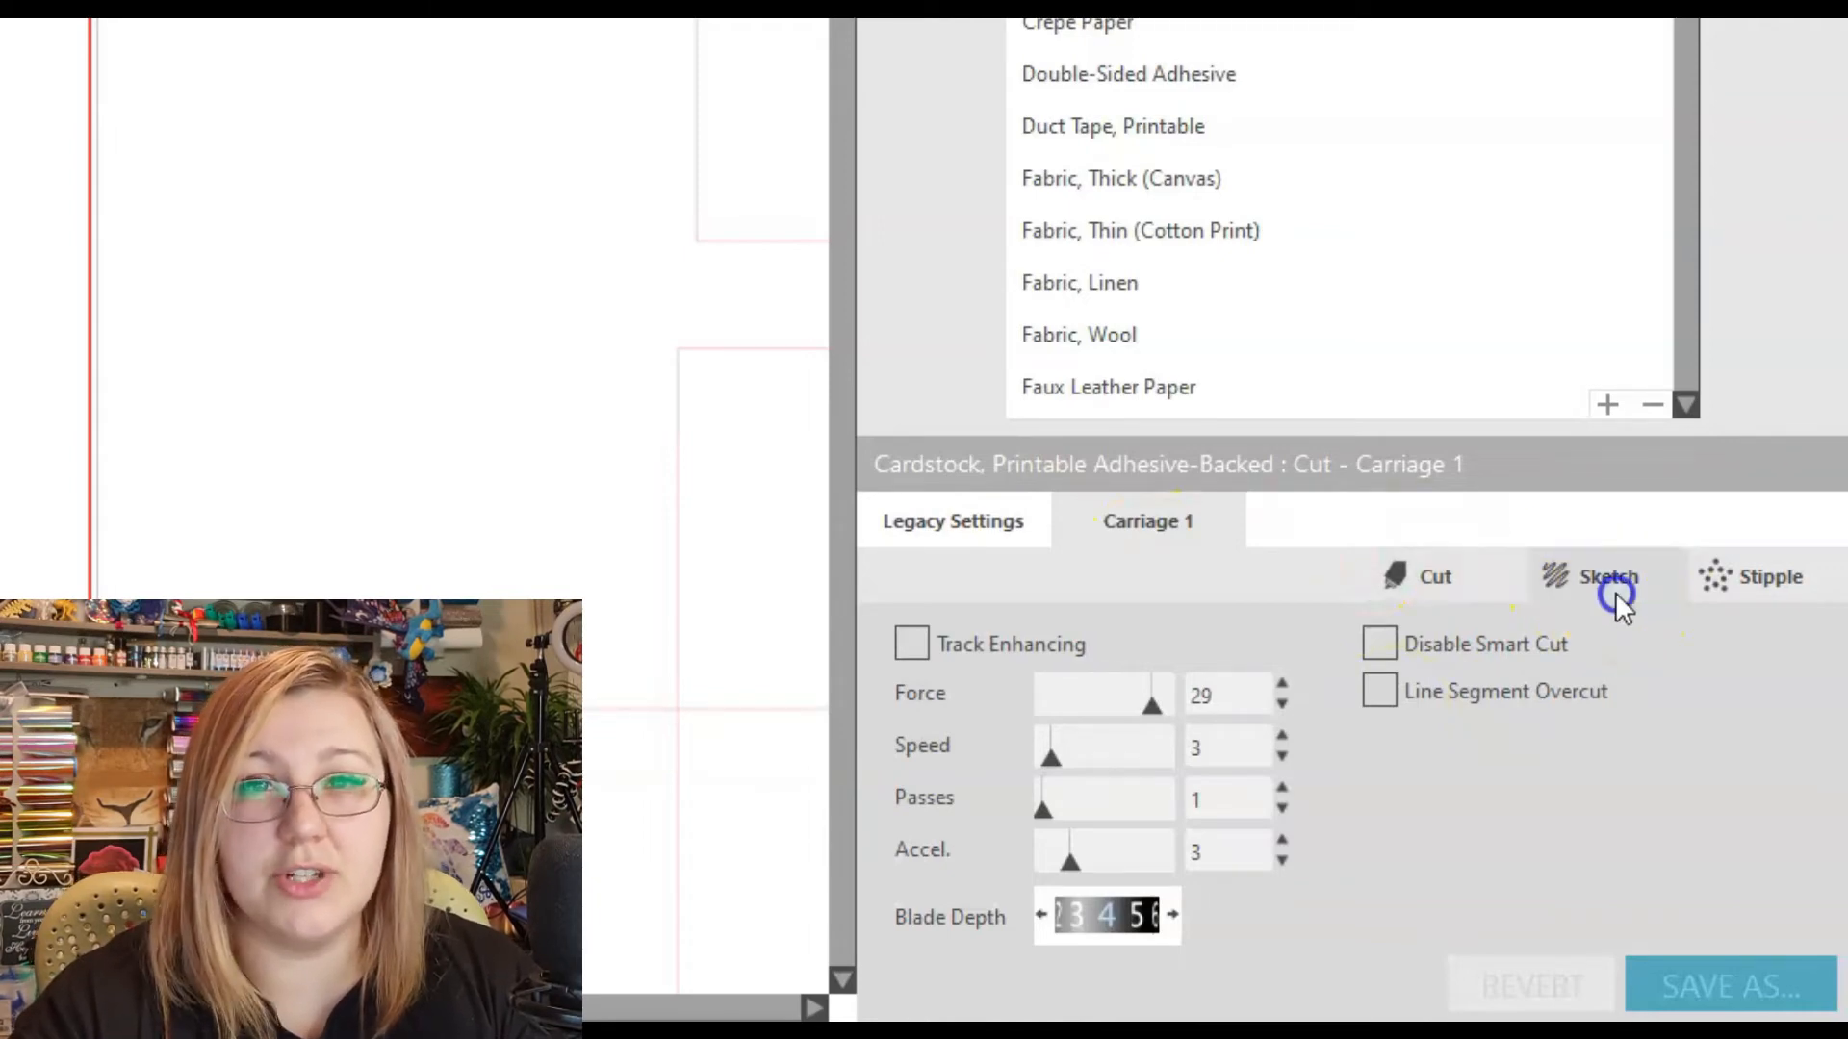
{"action": "left_click", "coordinate": [1592, 624]}
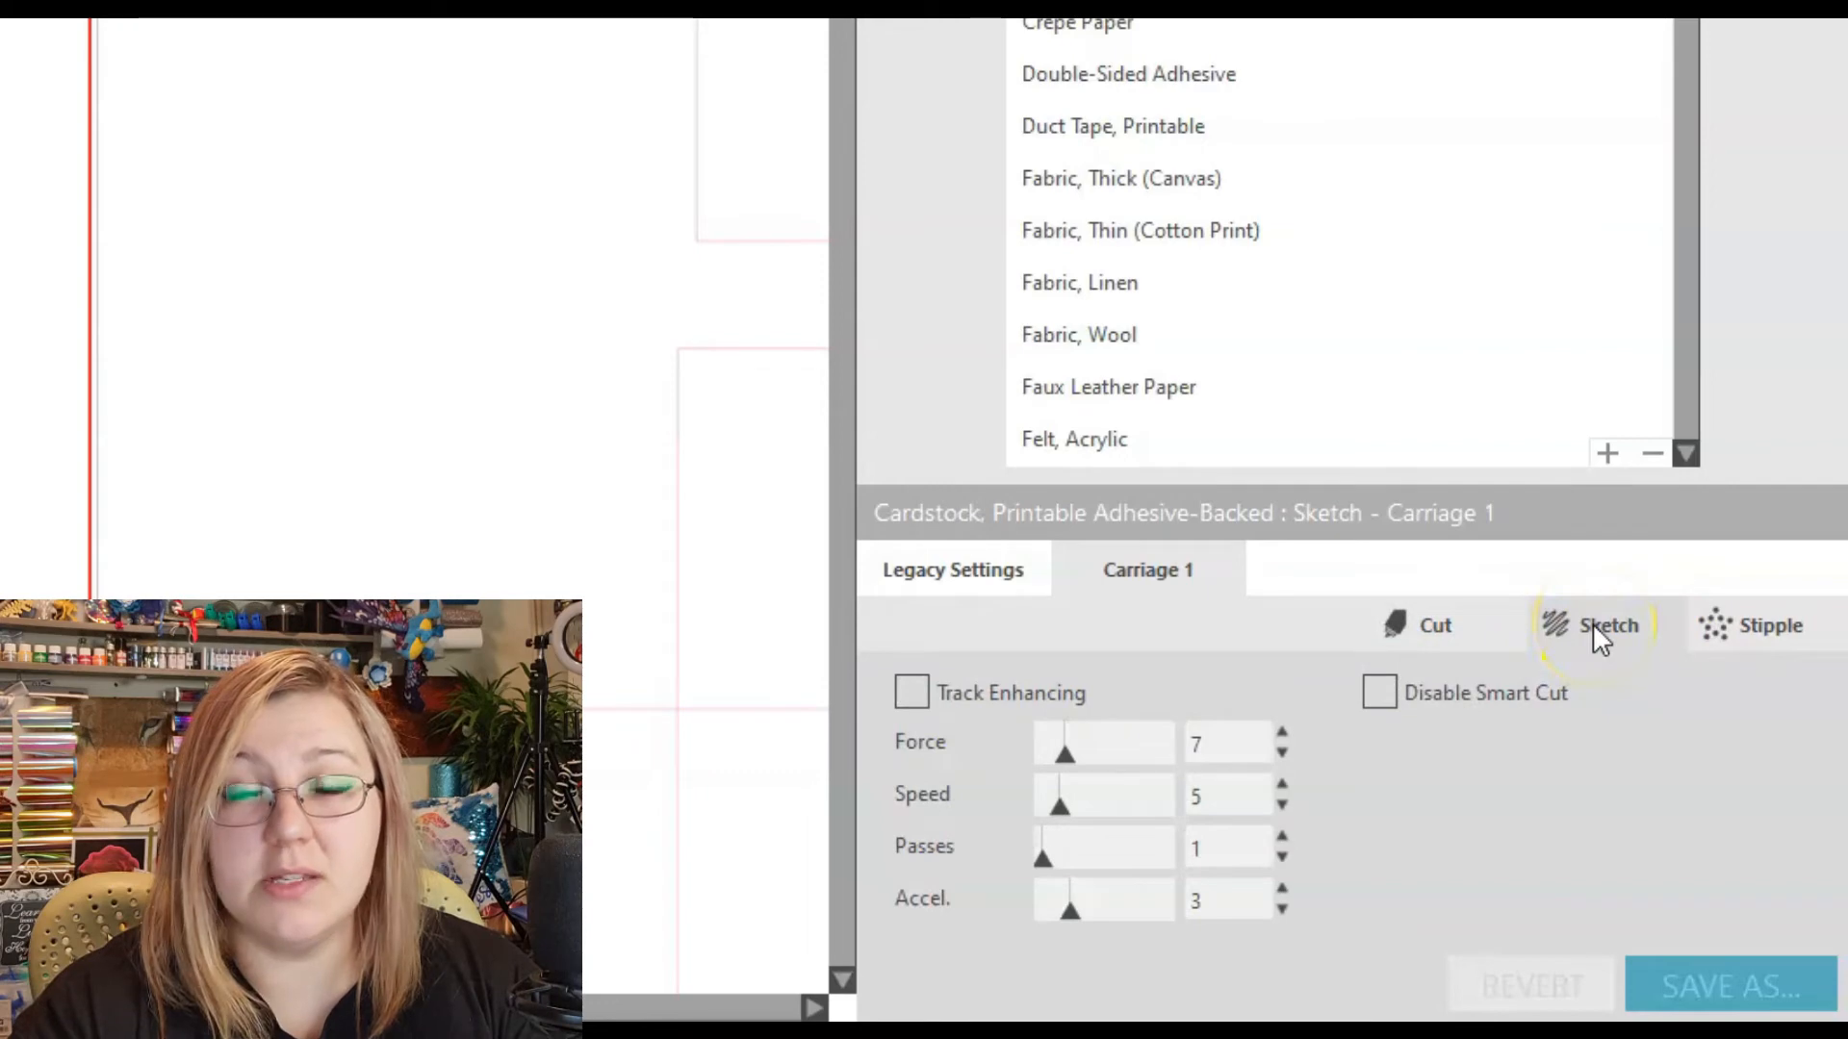
{"action": "left_click", "coordinate": [1723, 616]}
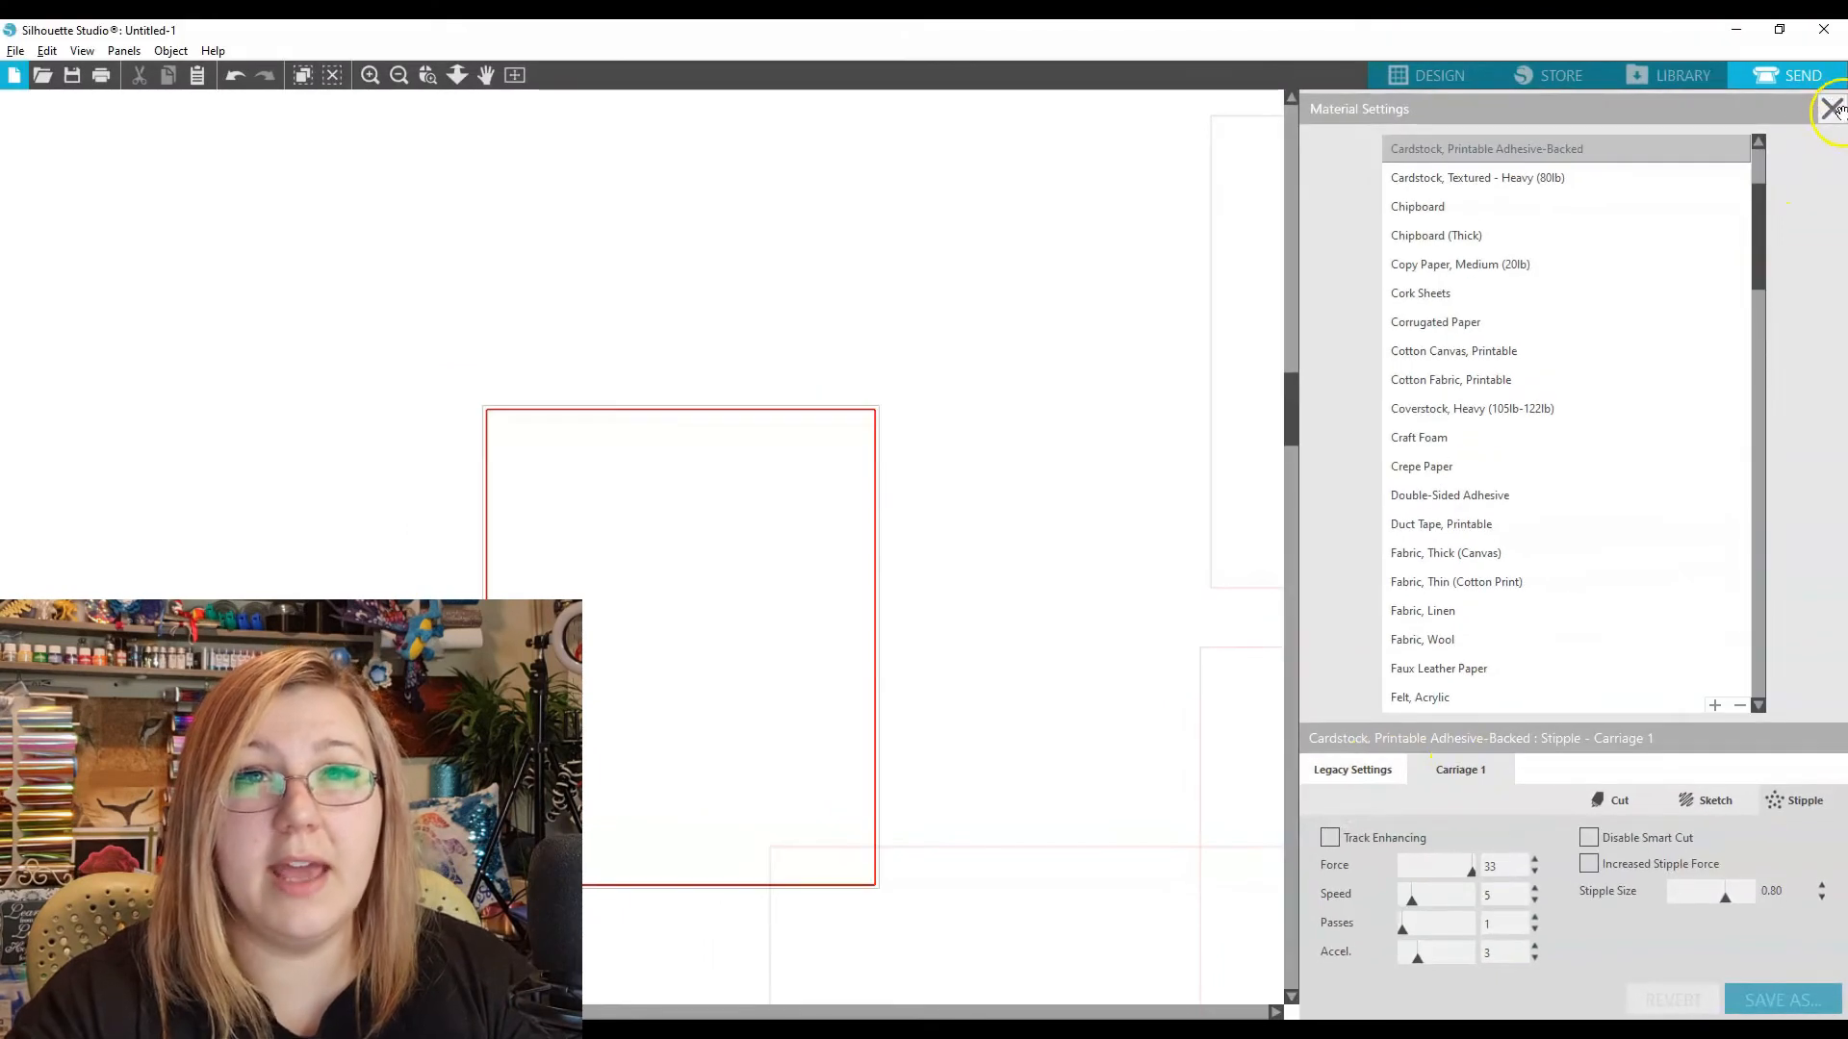
{"action": "left_click", "coordinate": [1831, 110]}
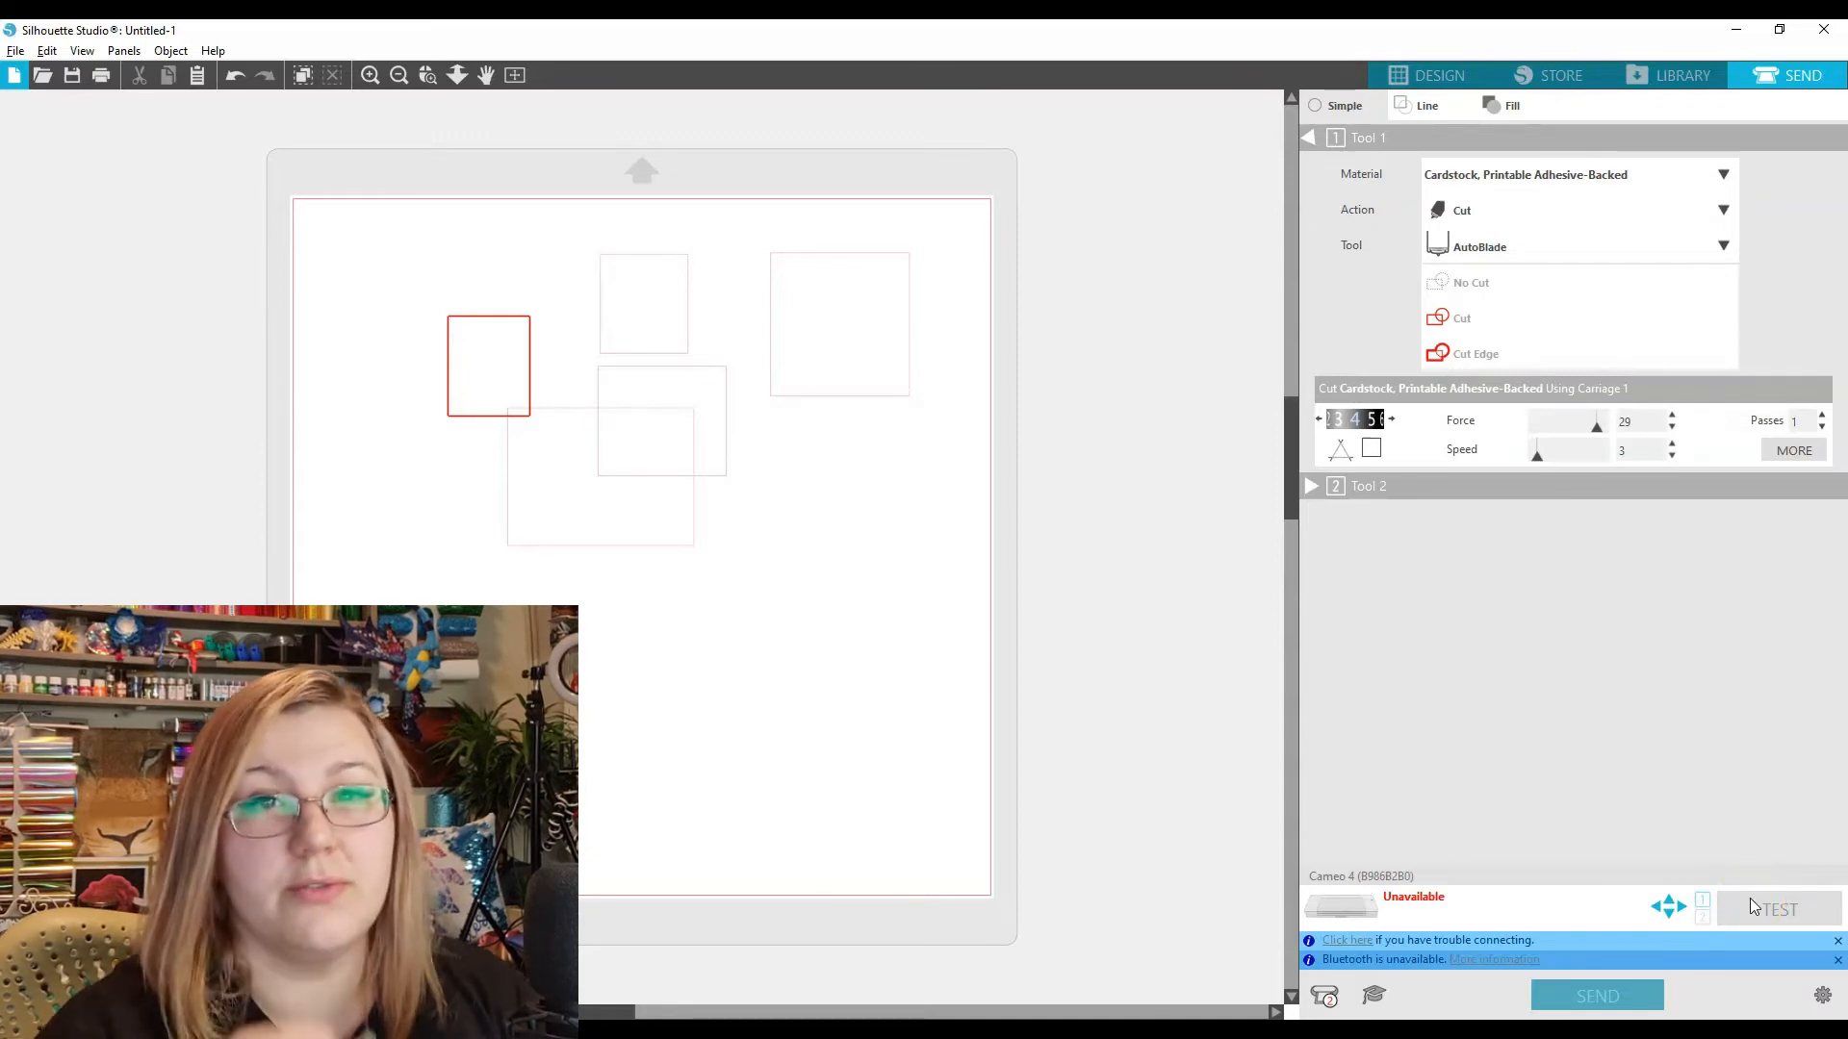
Return to the design workspace and review the page setup options for machine, cutting mat and media size
{"action": "left_click", "coordinate": [1418, 82]}
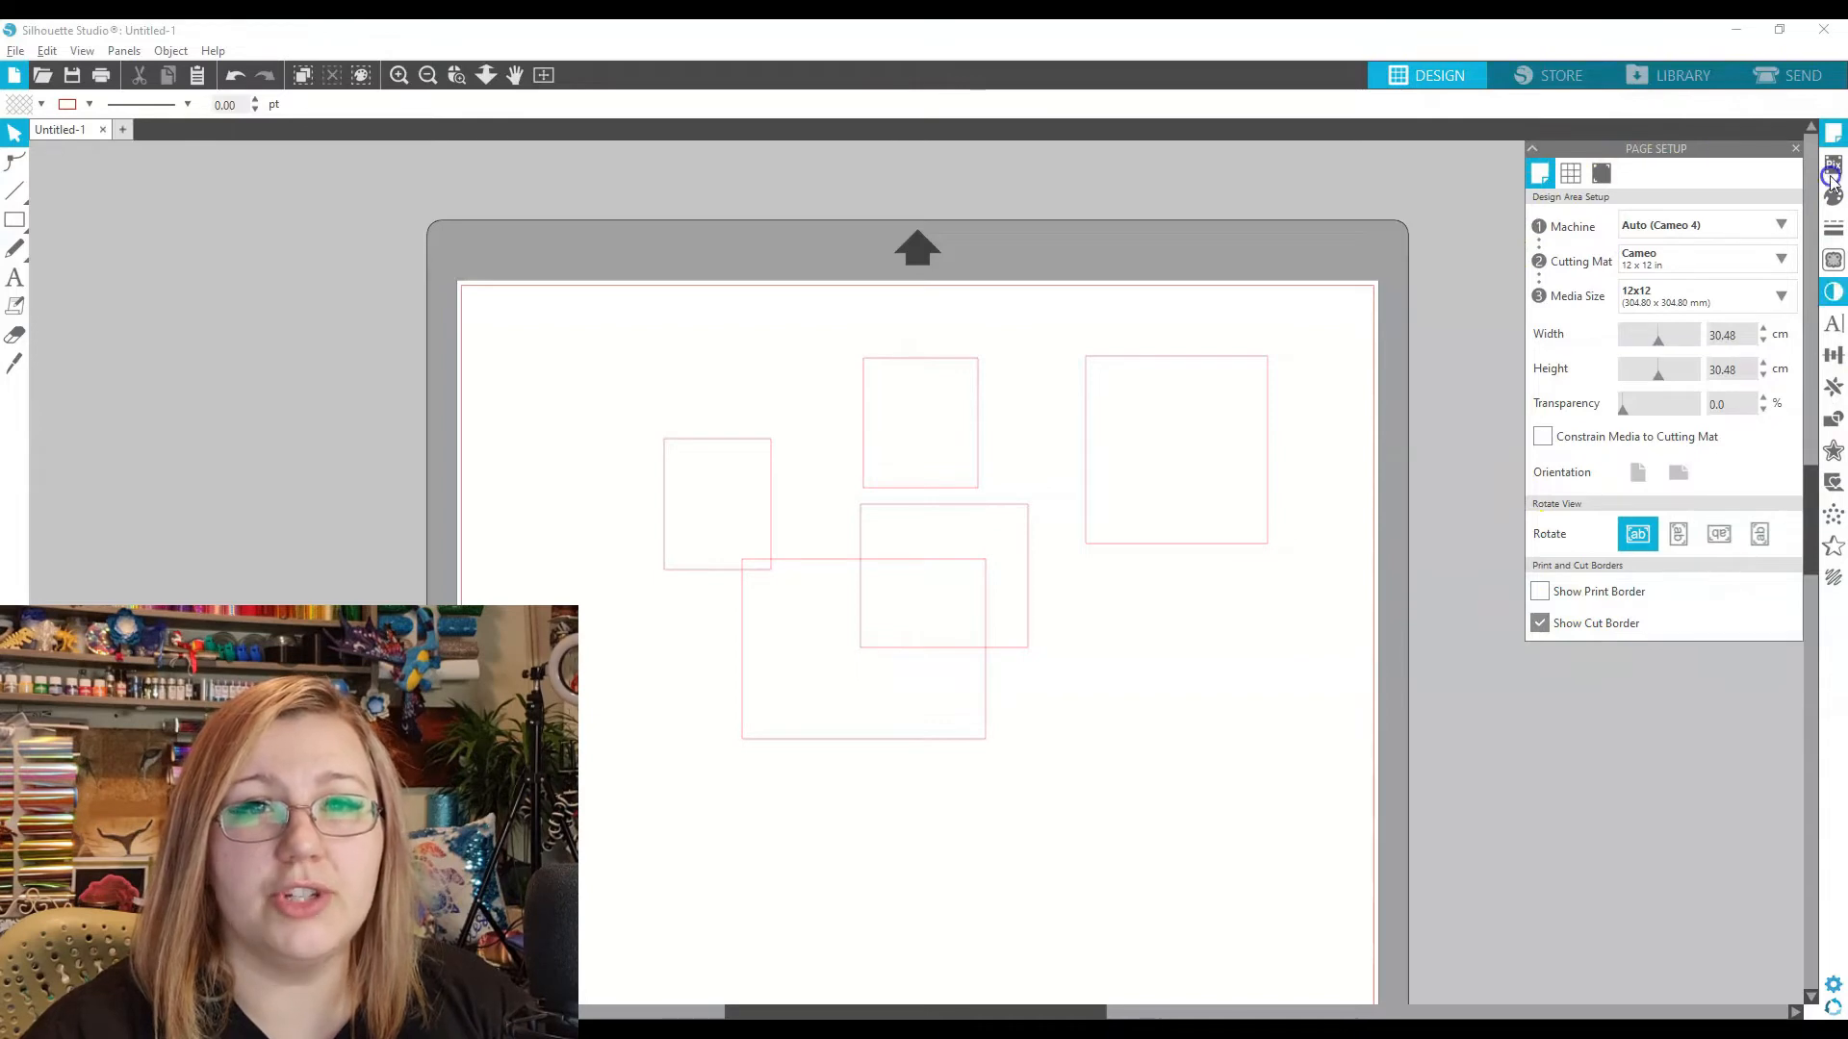
{"action": "left_click", "coordinate": [1755, 700]}
{"action": "left_click", "coordinate": [1759, 639]}
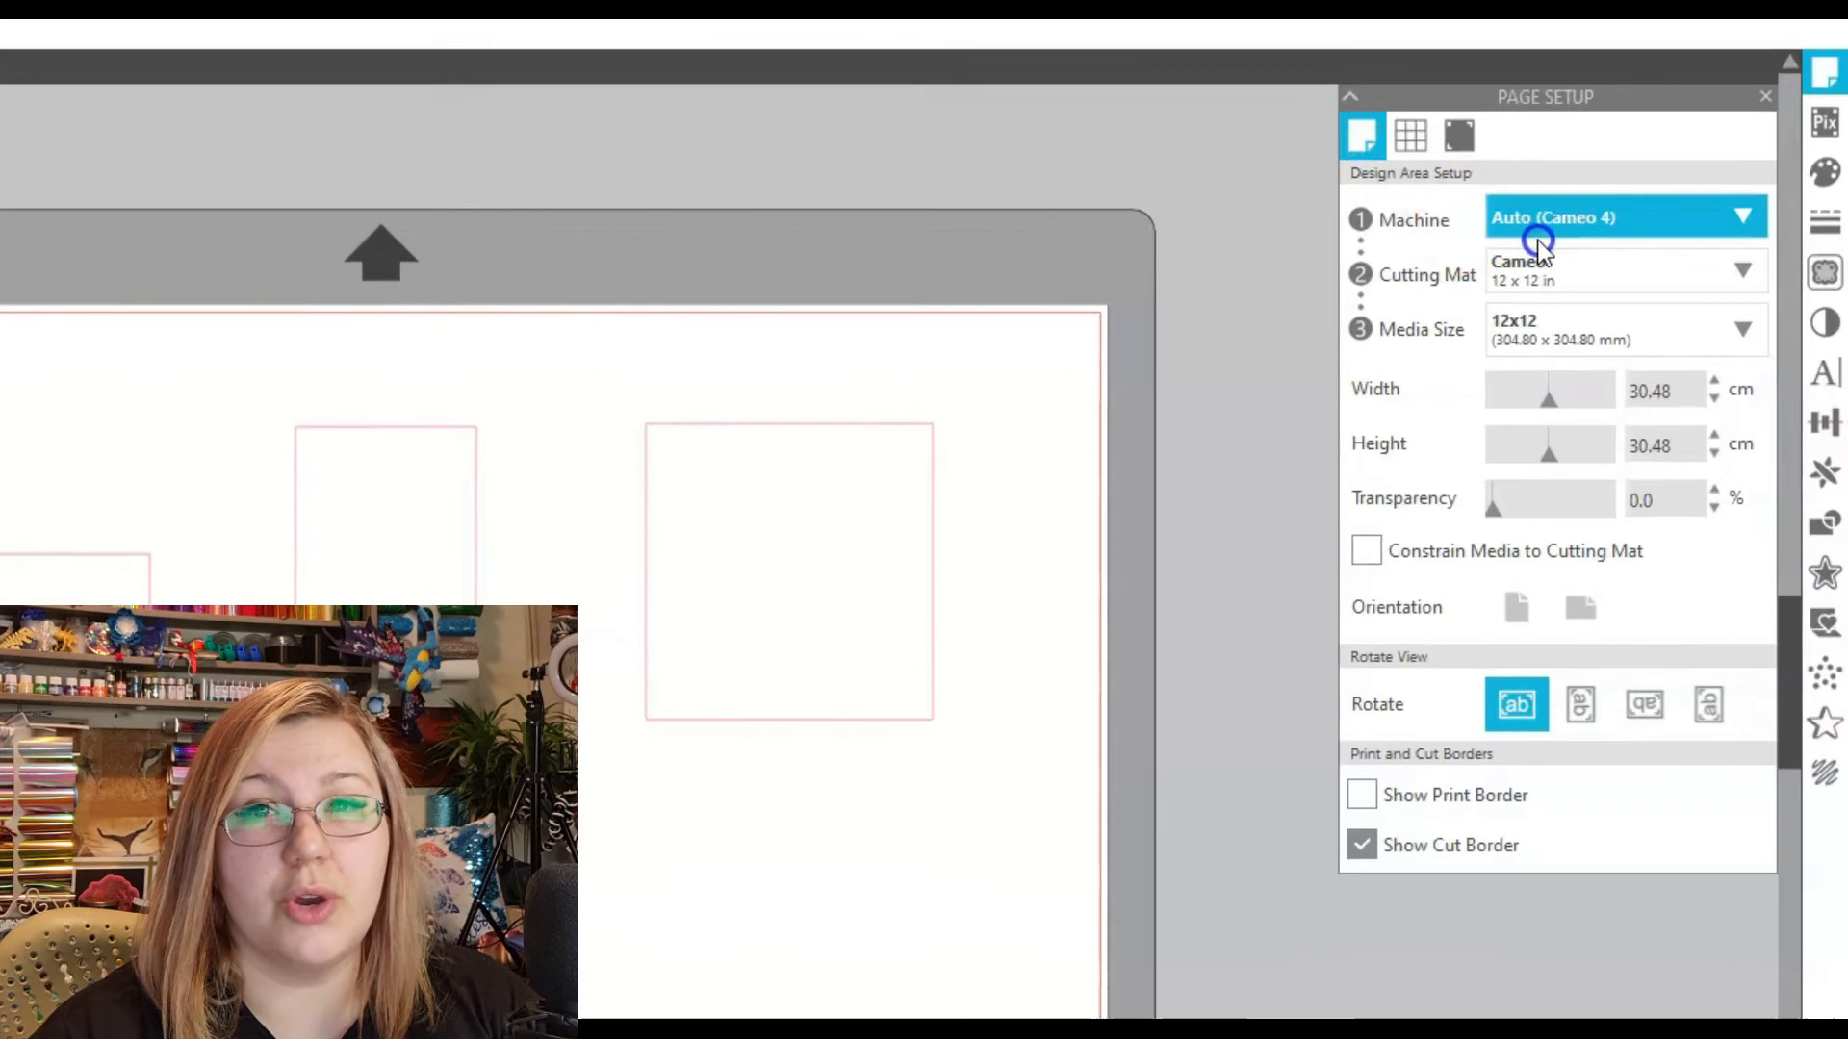
Check the machine choices, set the media size to A5, and widen the media to a custom 30.20 cm
{"action": "left_click", "coordinate": [1677, 217]}
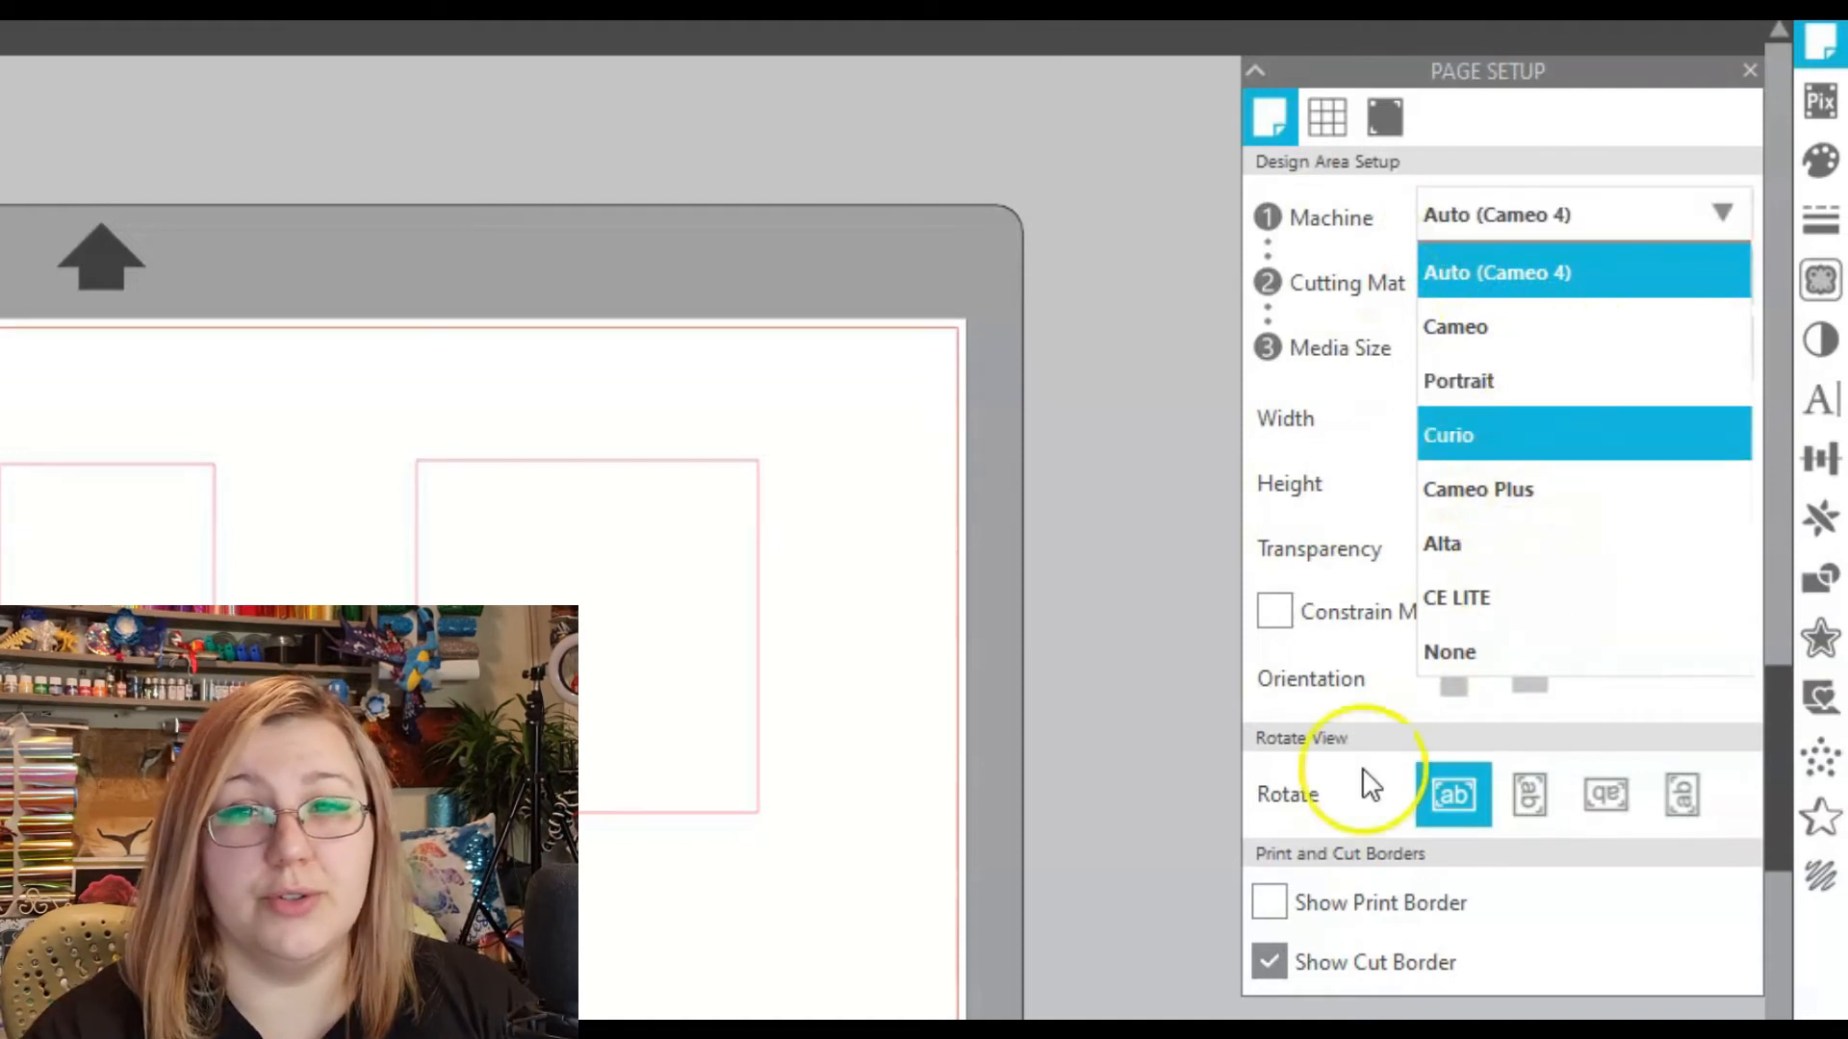
{"action": "left_click", "coordinate": [1311, 604]}
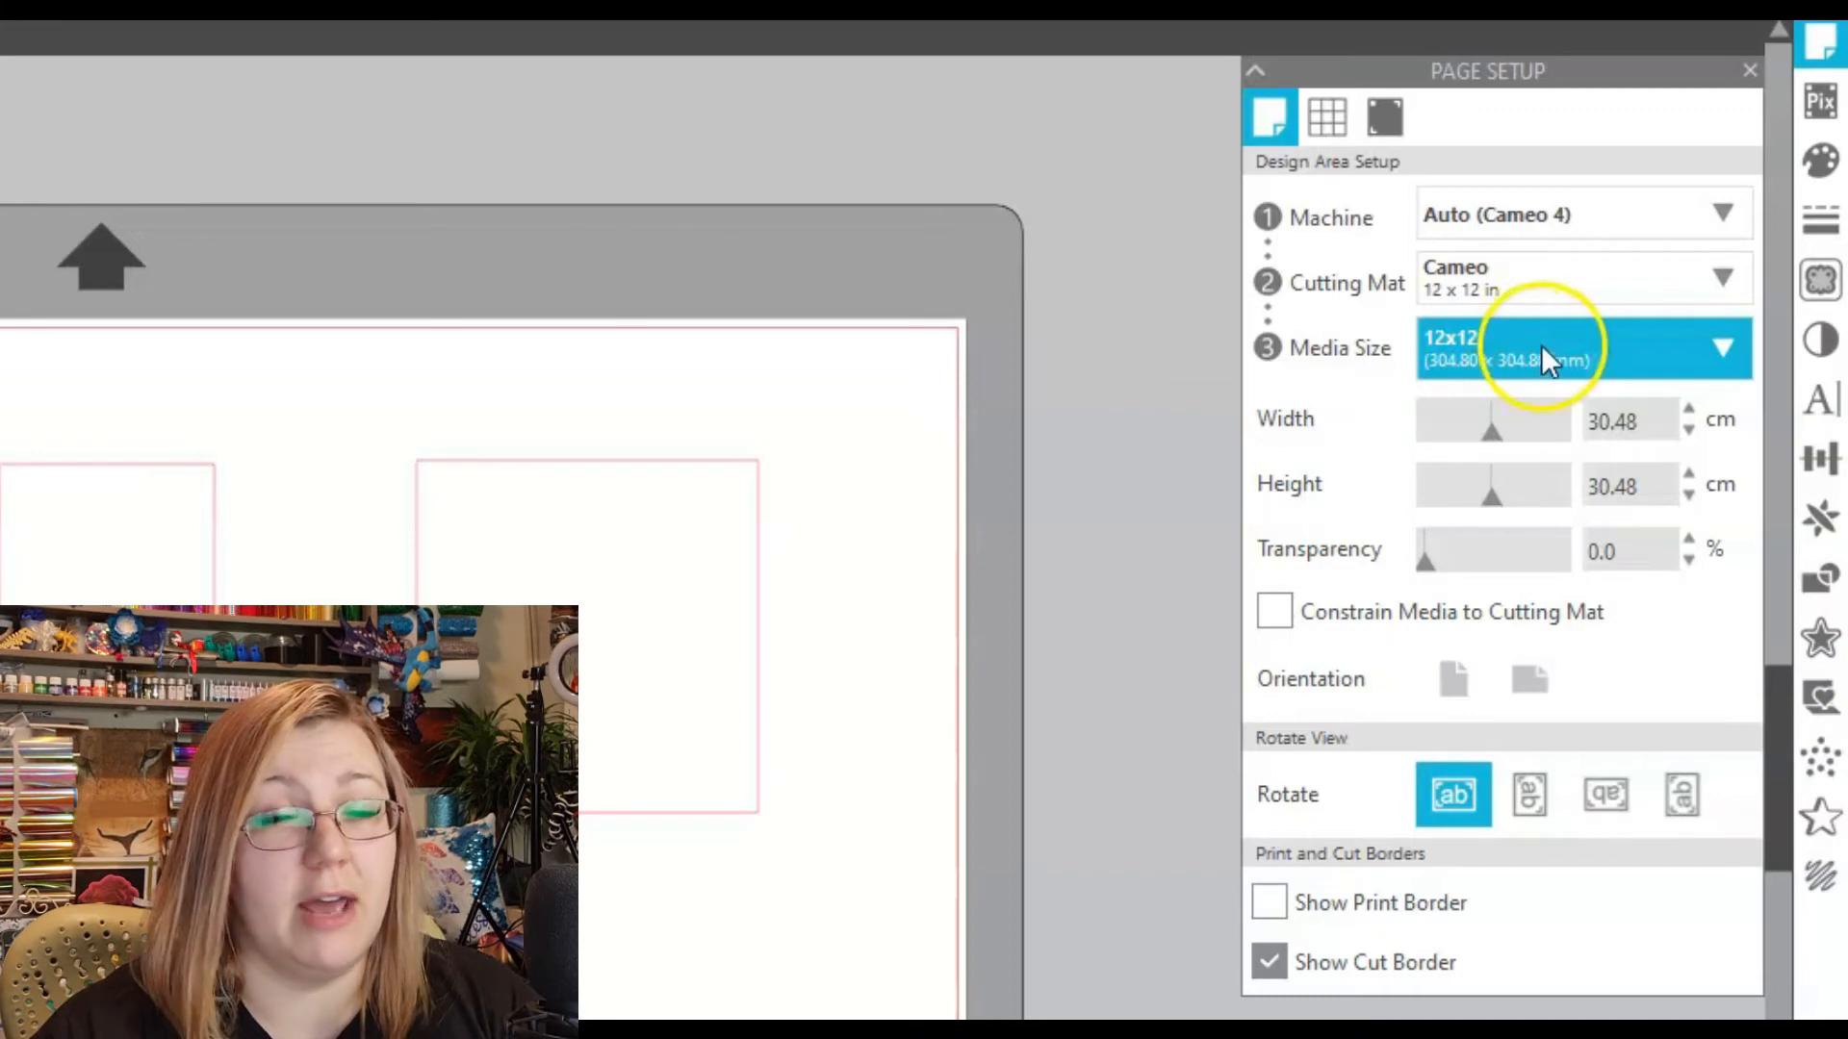
{"action": "left_click", "coordinate": [1574, 361]}
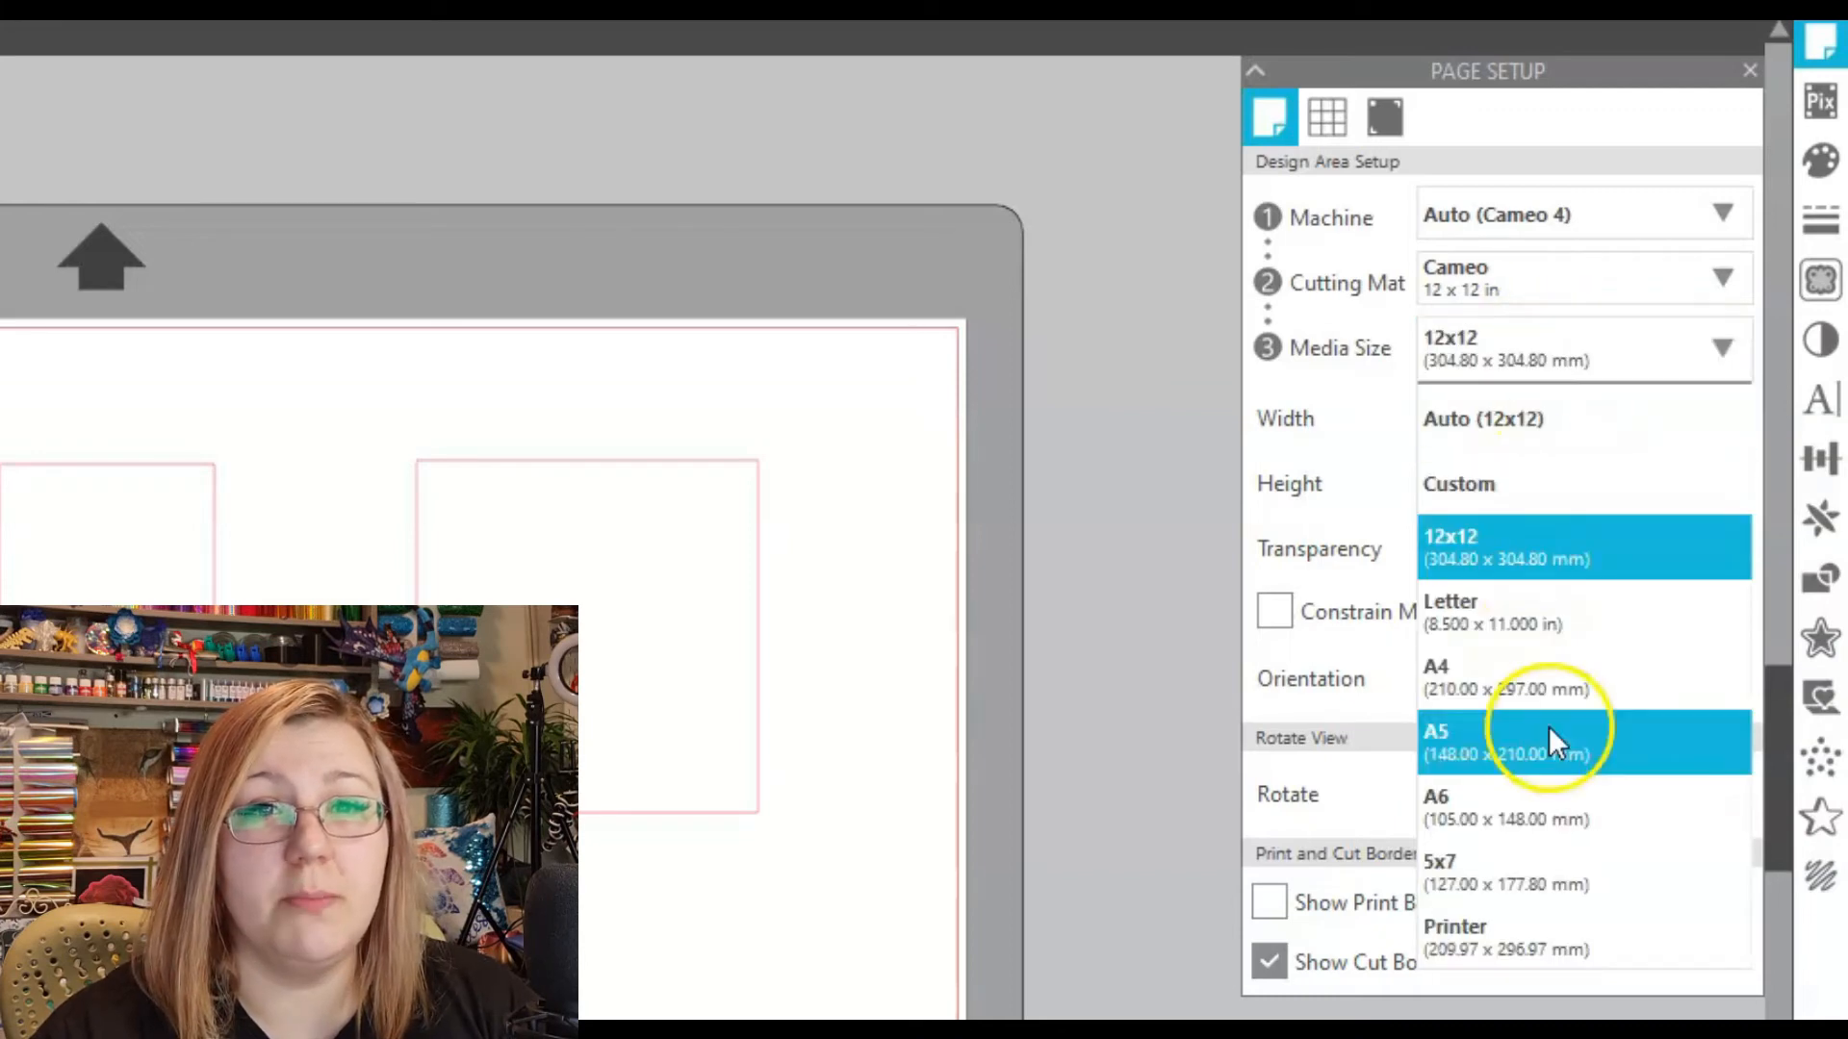
{"action": "left_click", "coordinate": [1540, 749]}
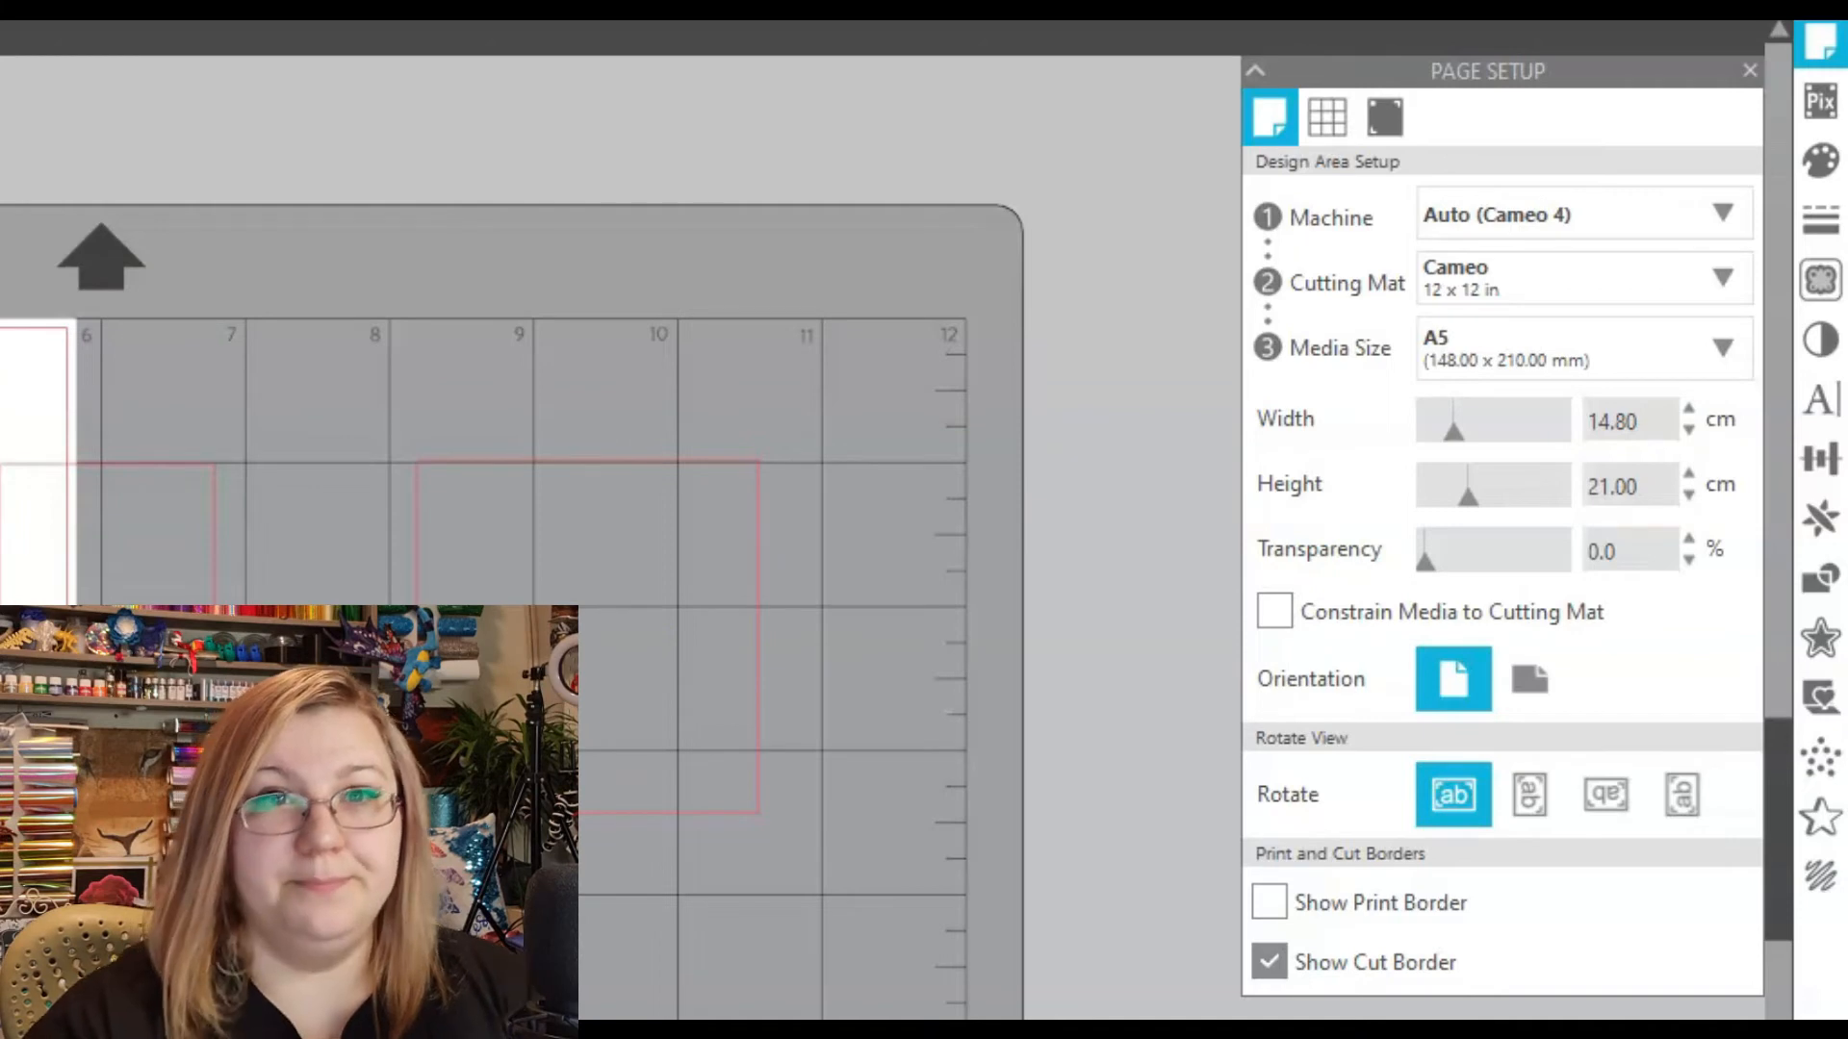
{"action": "left_click_drag", "start_coordinate": [1453, 430], "coordinate": [1492, 437]}
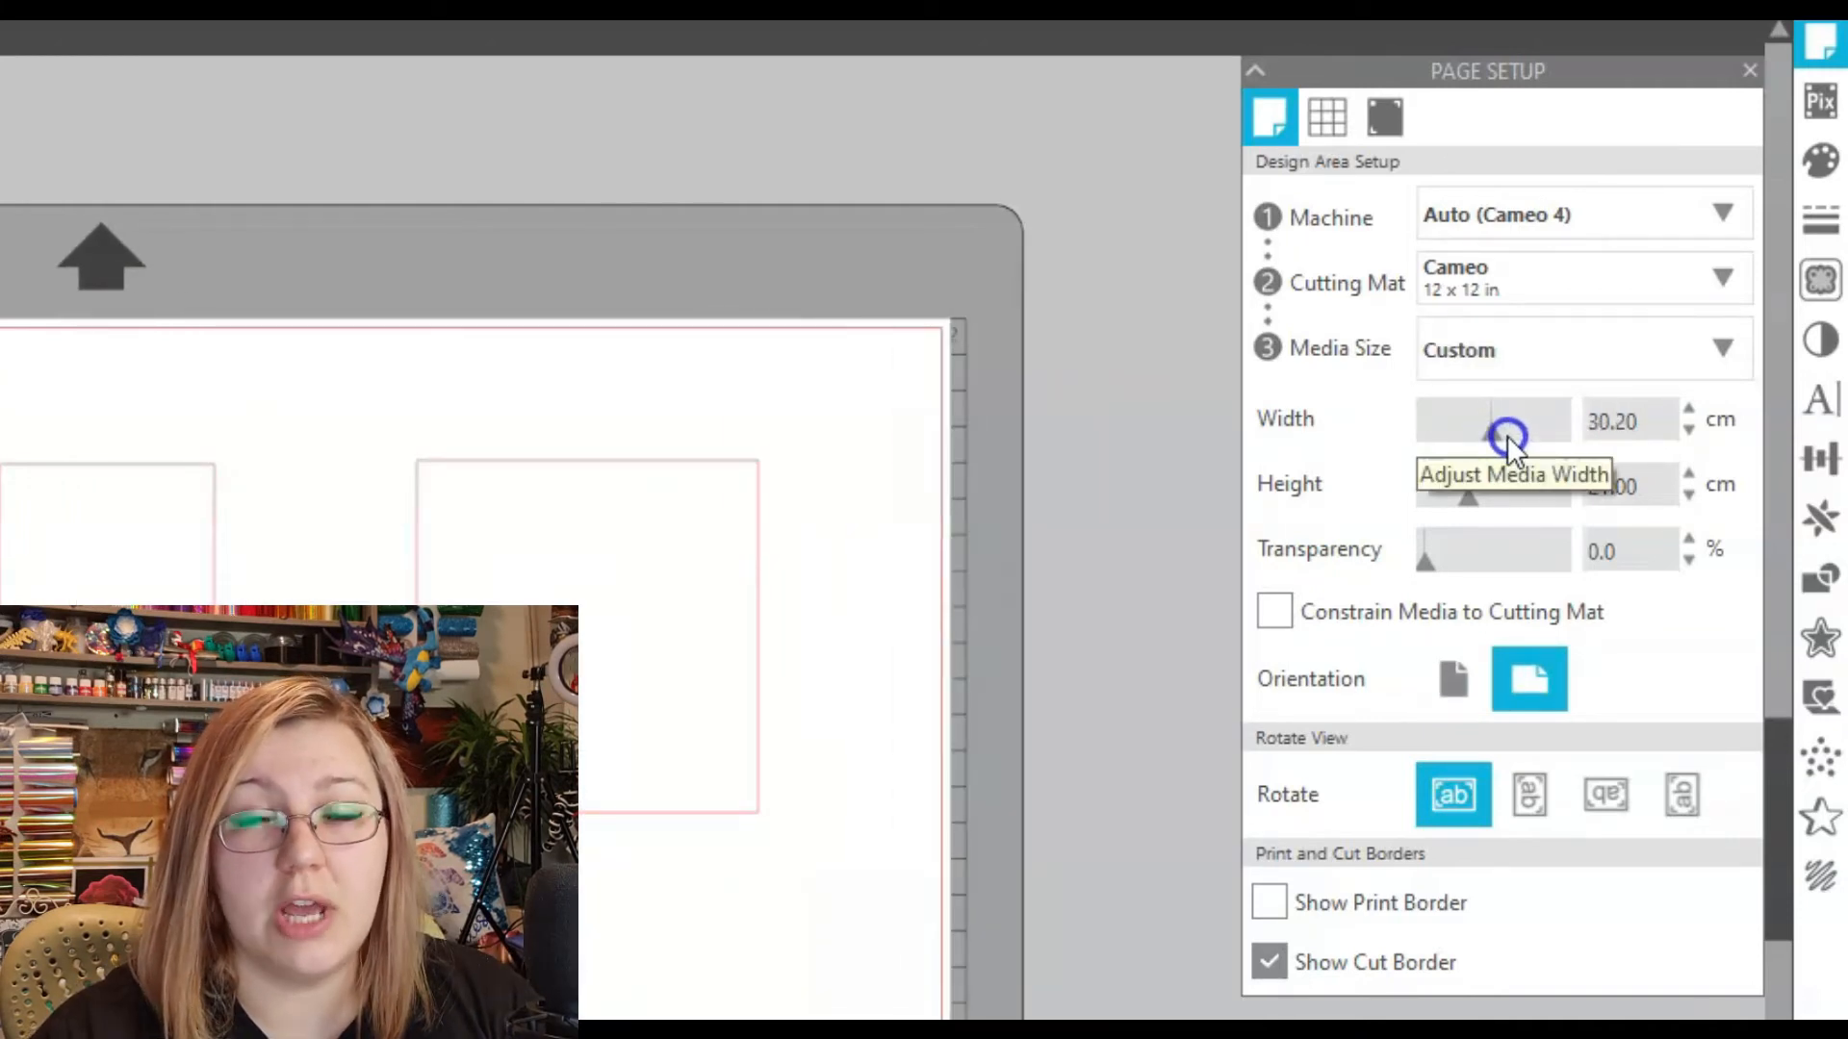
Constrain the media to the cutting mat and set the media size to A4 in landscape orientation
{"action": "left_click", "coordinate": [1555, 355]}
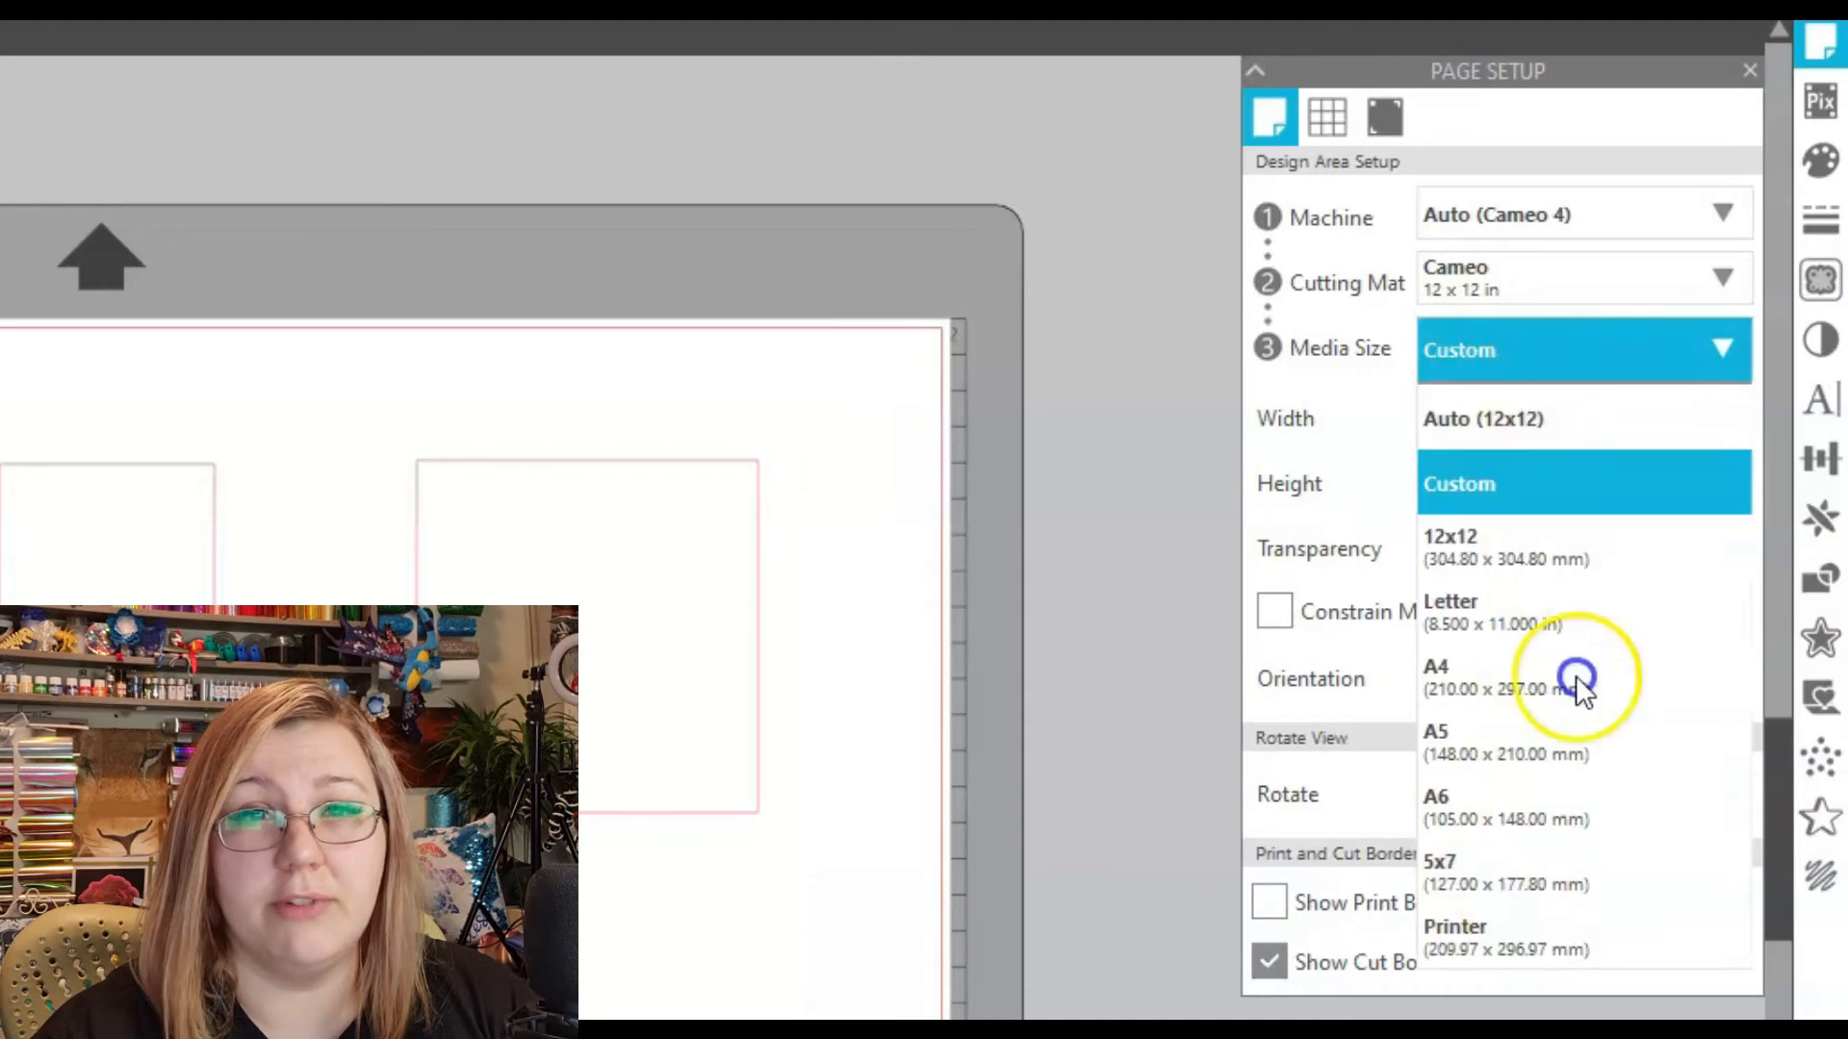
{"action": "left_click", "coordinate": [1573, 346]}
{"action": "left_click", "coordinate": [1463, 696]}
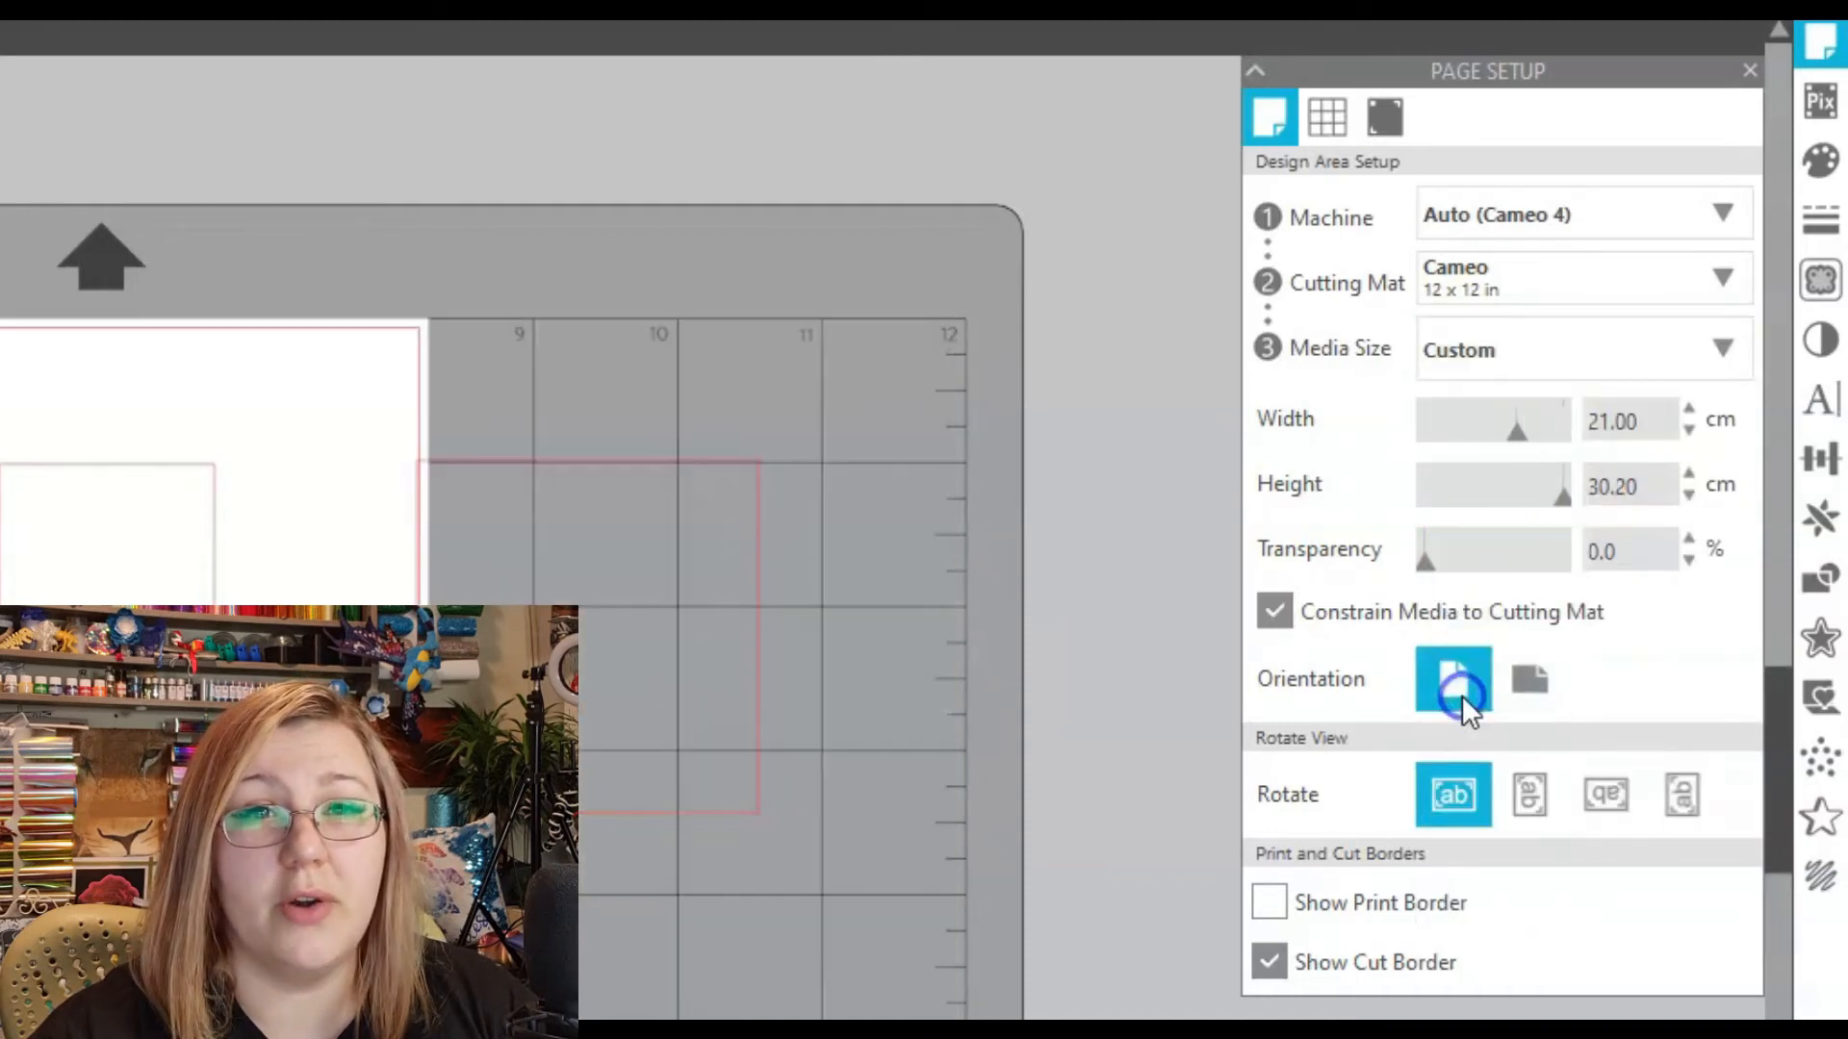
{"action": "left_click", "coordinate": [1528, 354]}
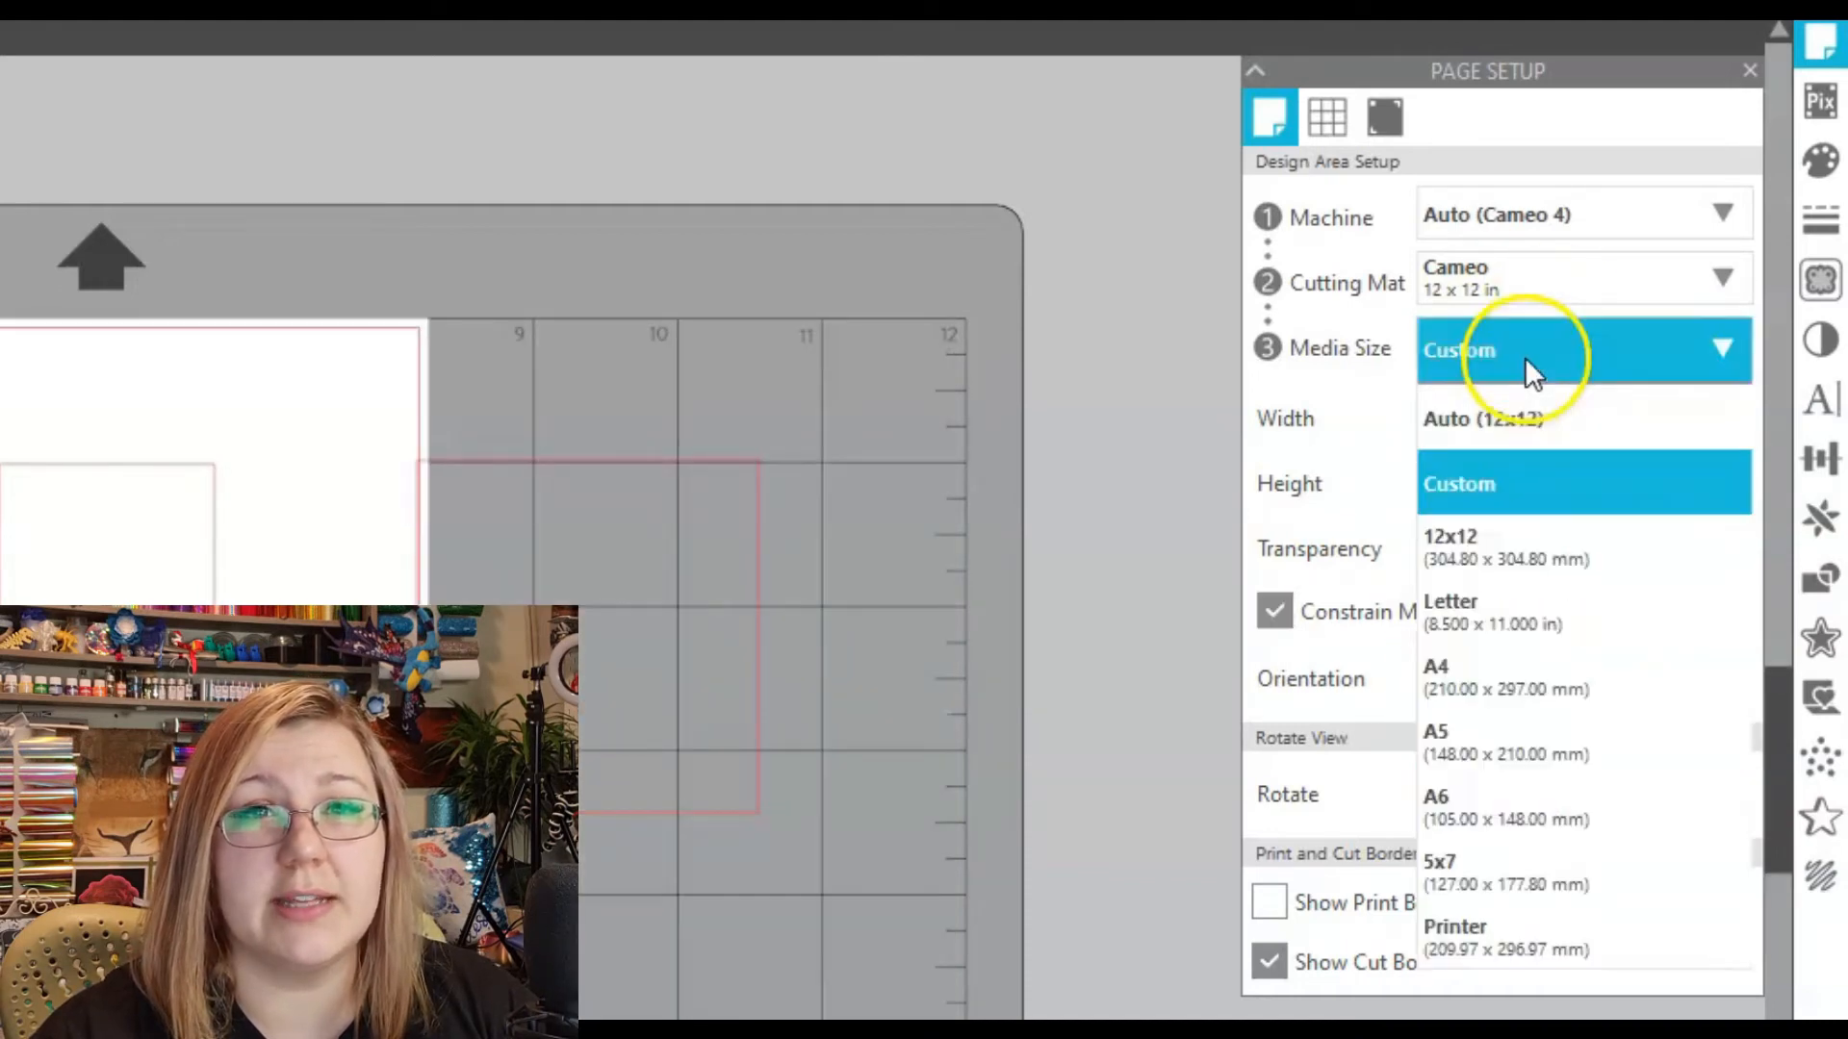
{"action": "left_click", "coordinate": [1538, 685]}
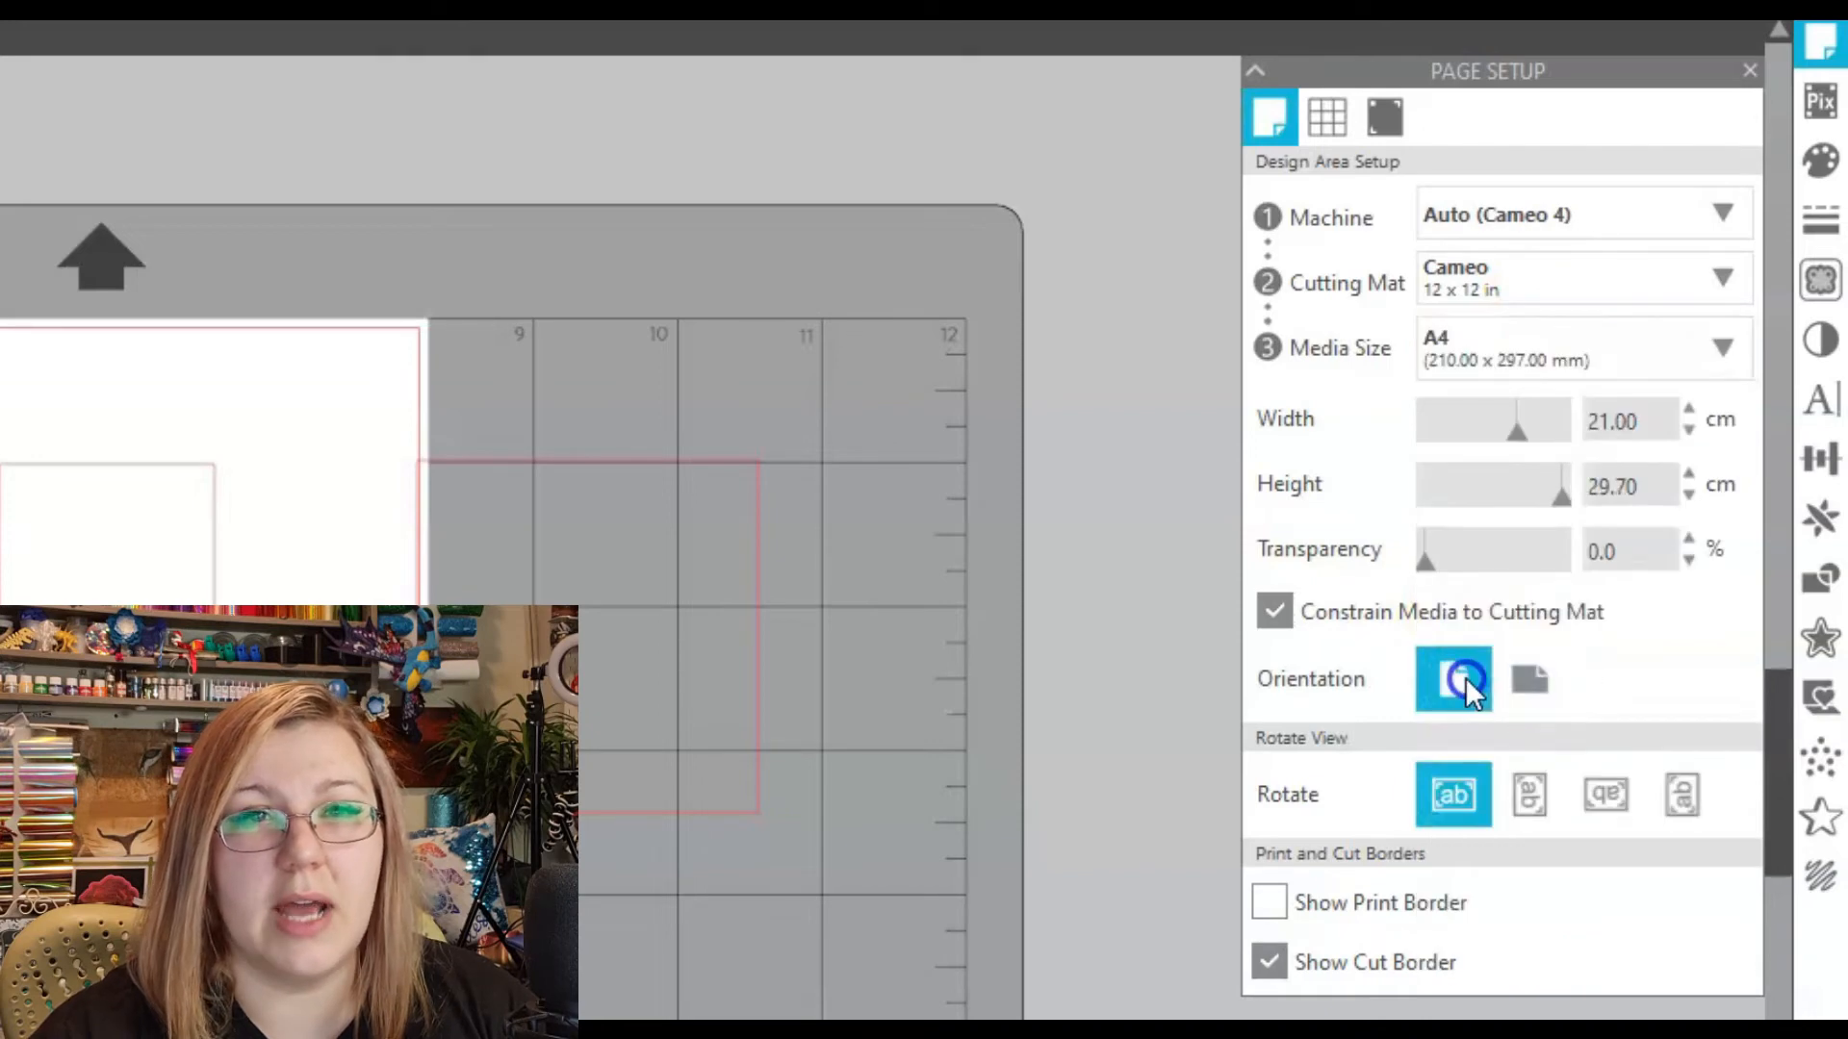
{"action": "left_click", "coordinate": [1538, 676]}
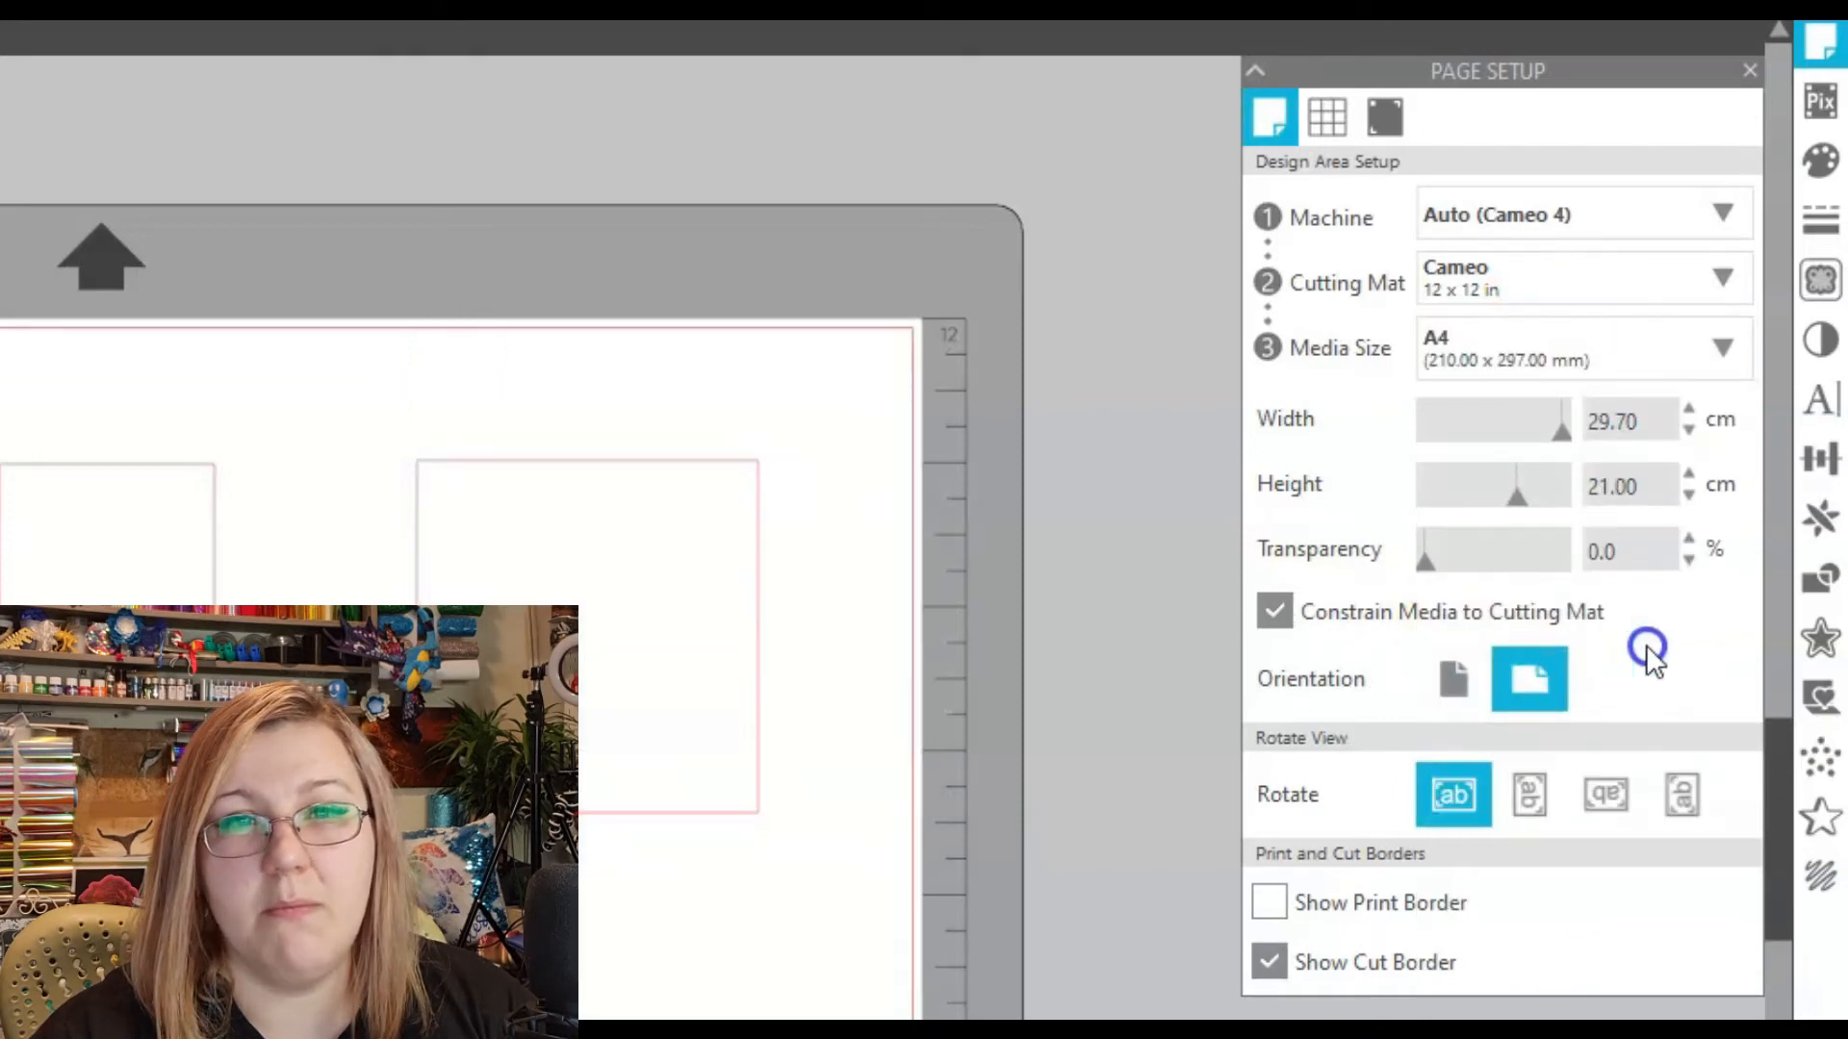
Try each of the other view rotations and return the mat to its unrotated view
{"action": "left_click", "coordinate": [1522, 811]}
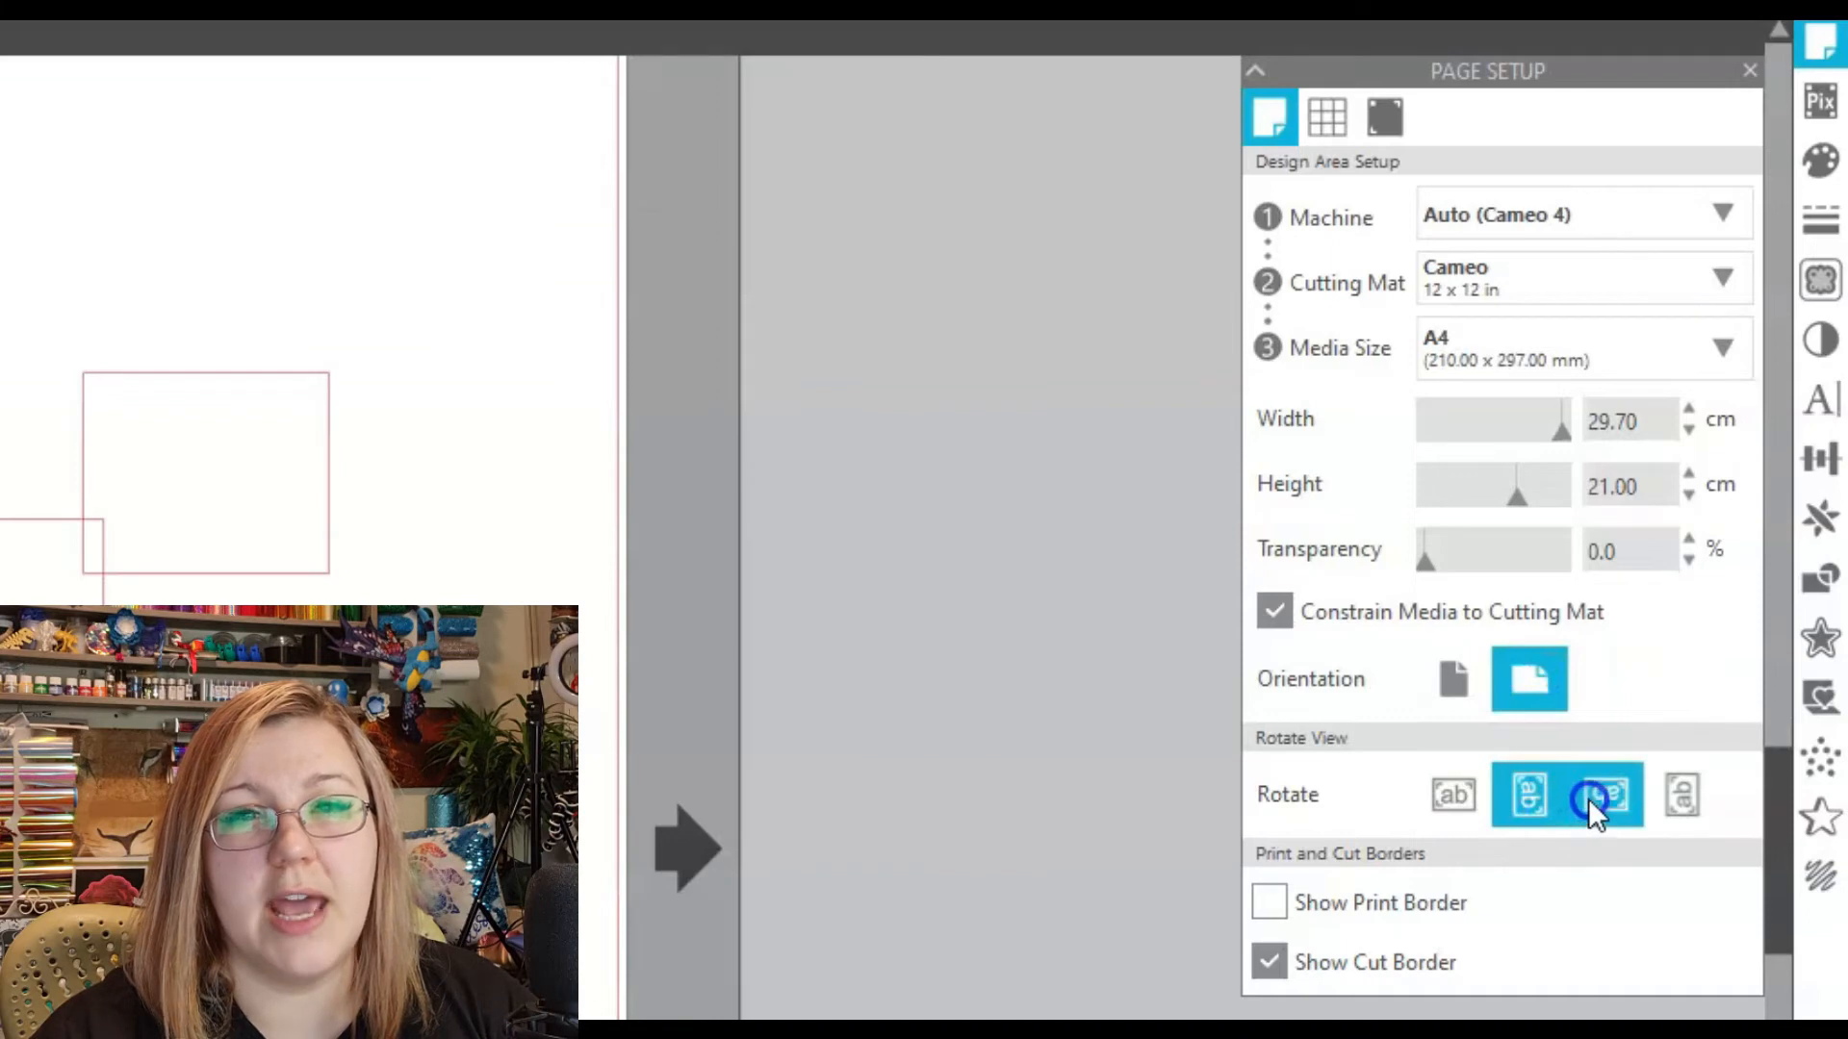
{"action": "left_click", "coordinate": [1588, 798]}
{"action": "left_click", "coordinate": [1660, 795]}
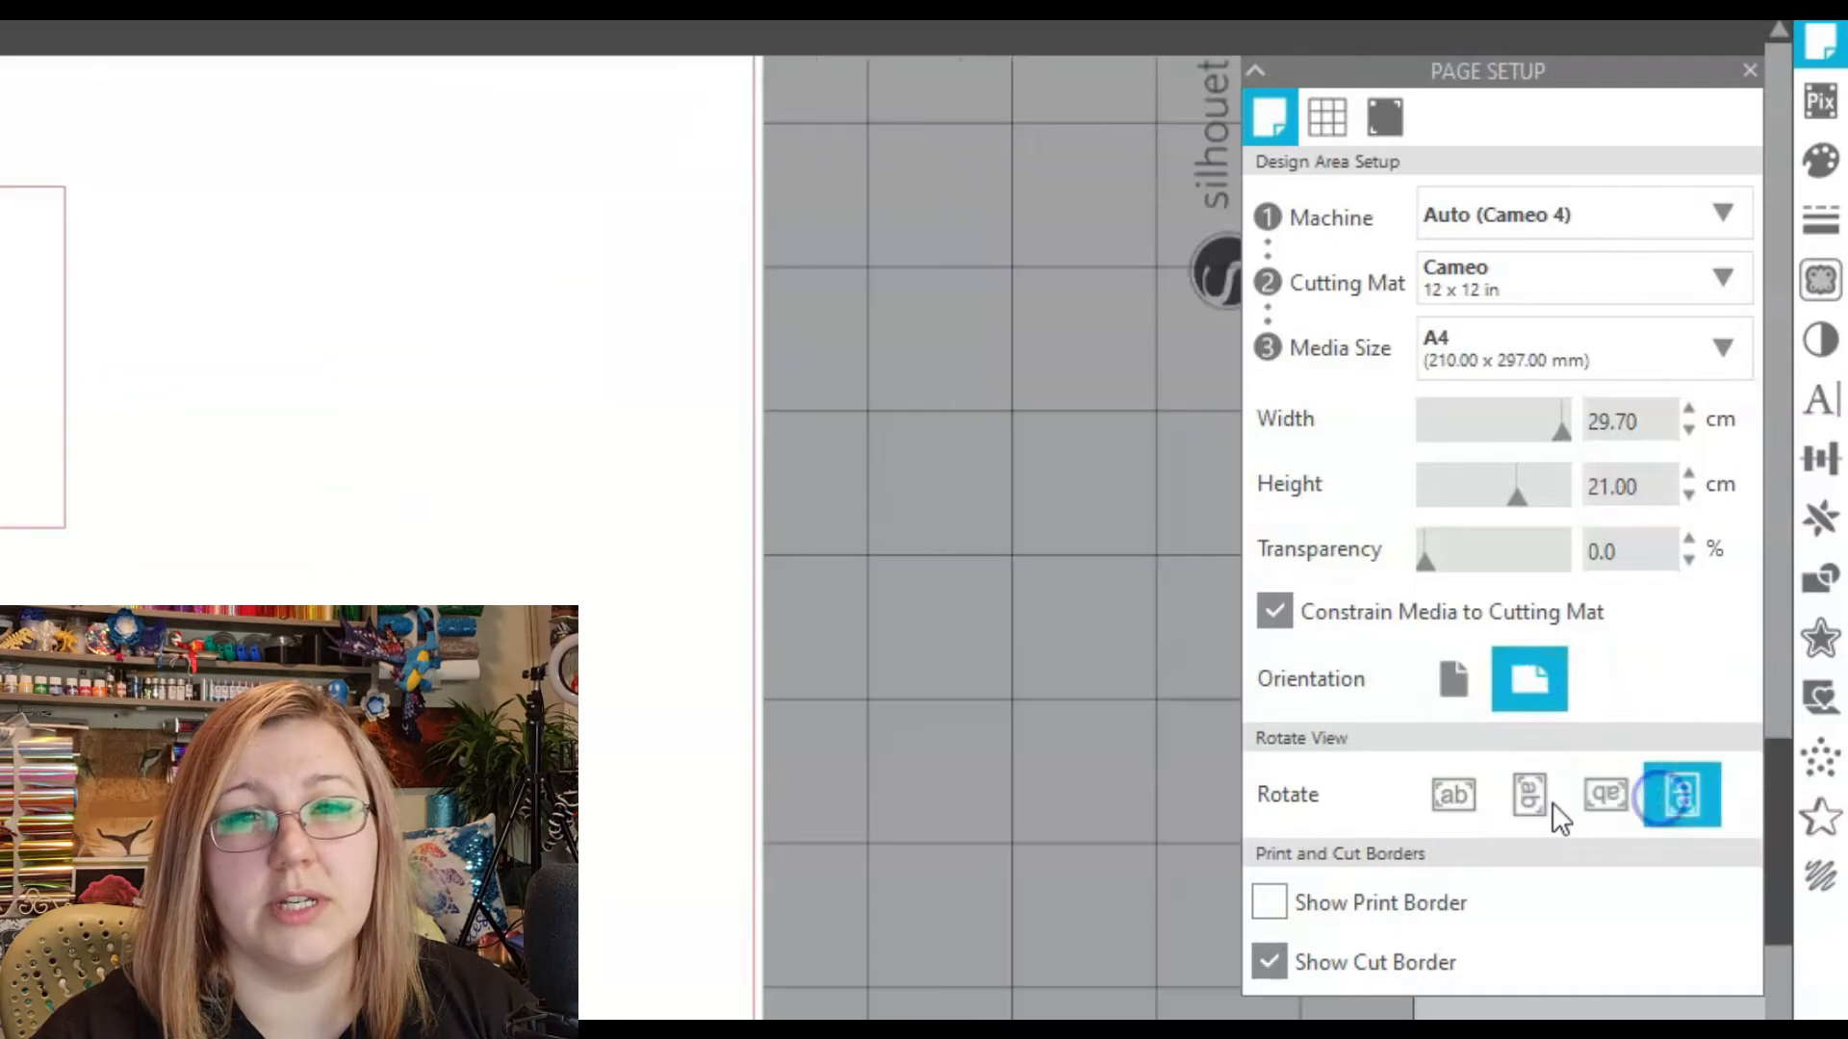
{"action": "left_click", "coordinate": [1455, 793]}
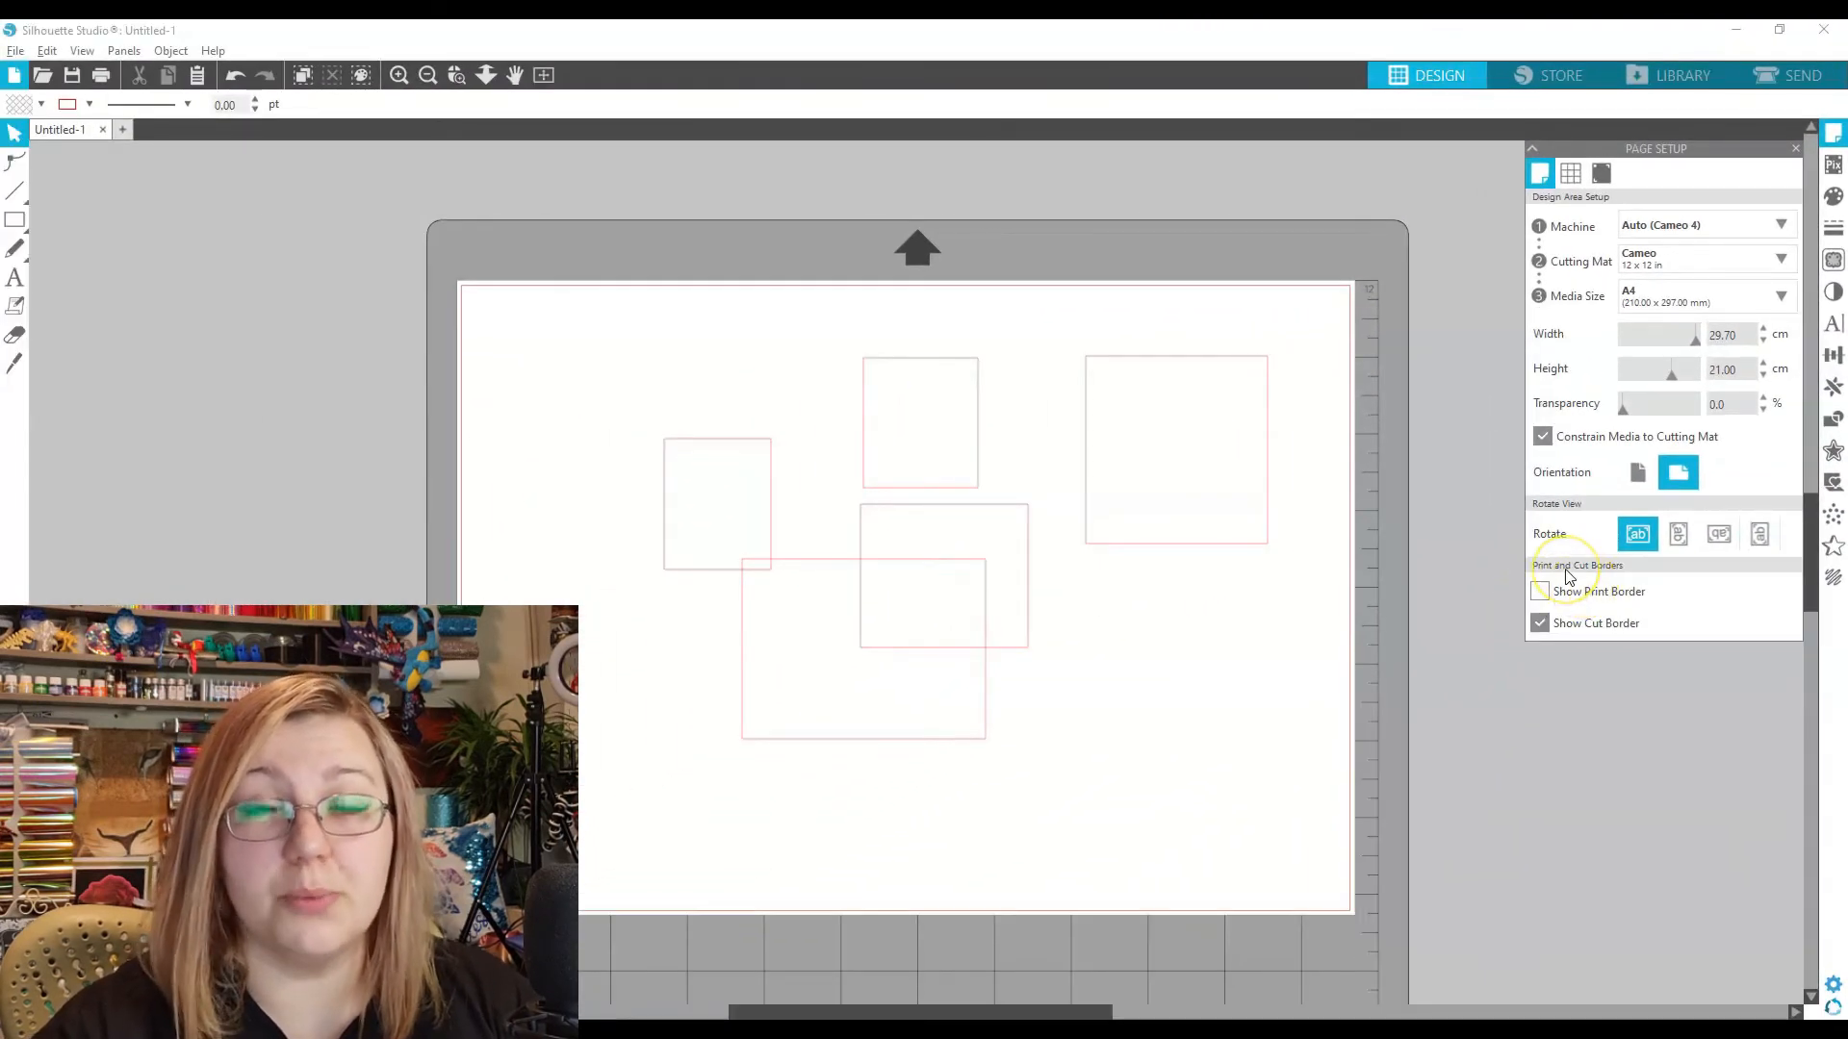
Show the print border and set the A4 page to portrait orientation
{"action": "left_click", "coordinate": [1540, 591]}
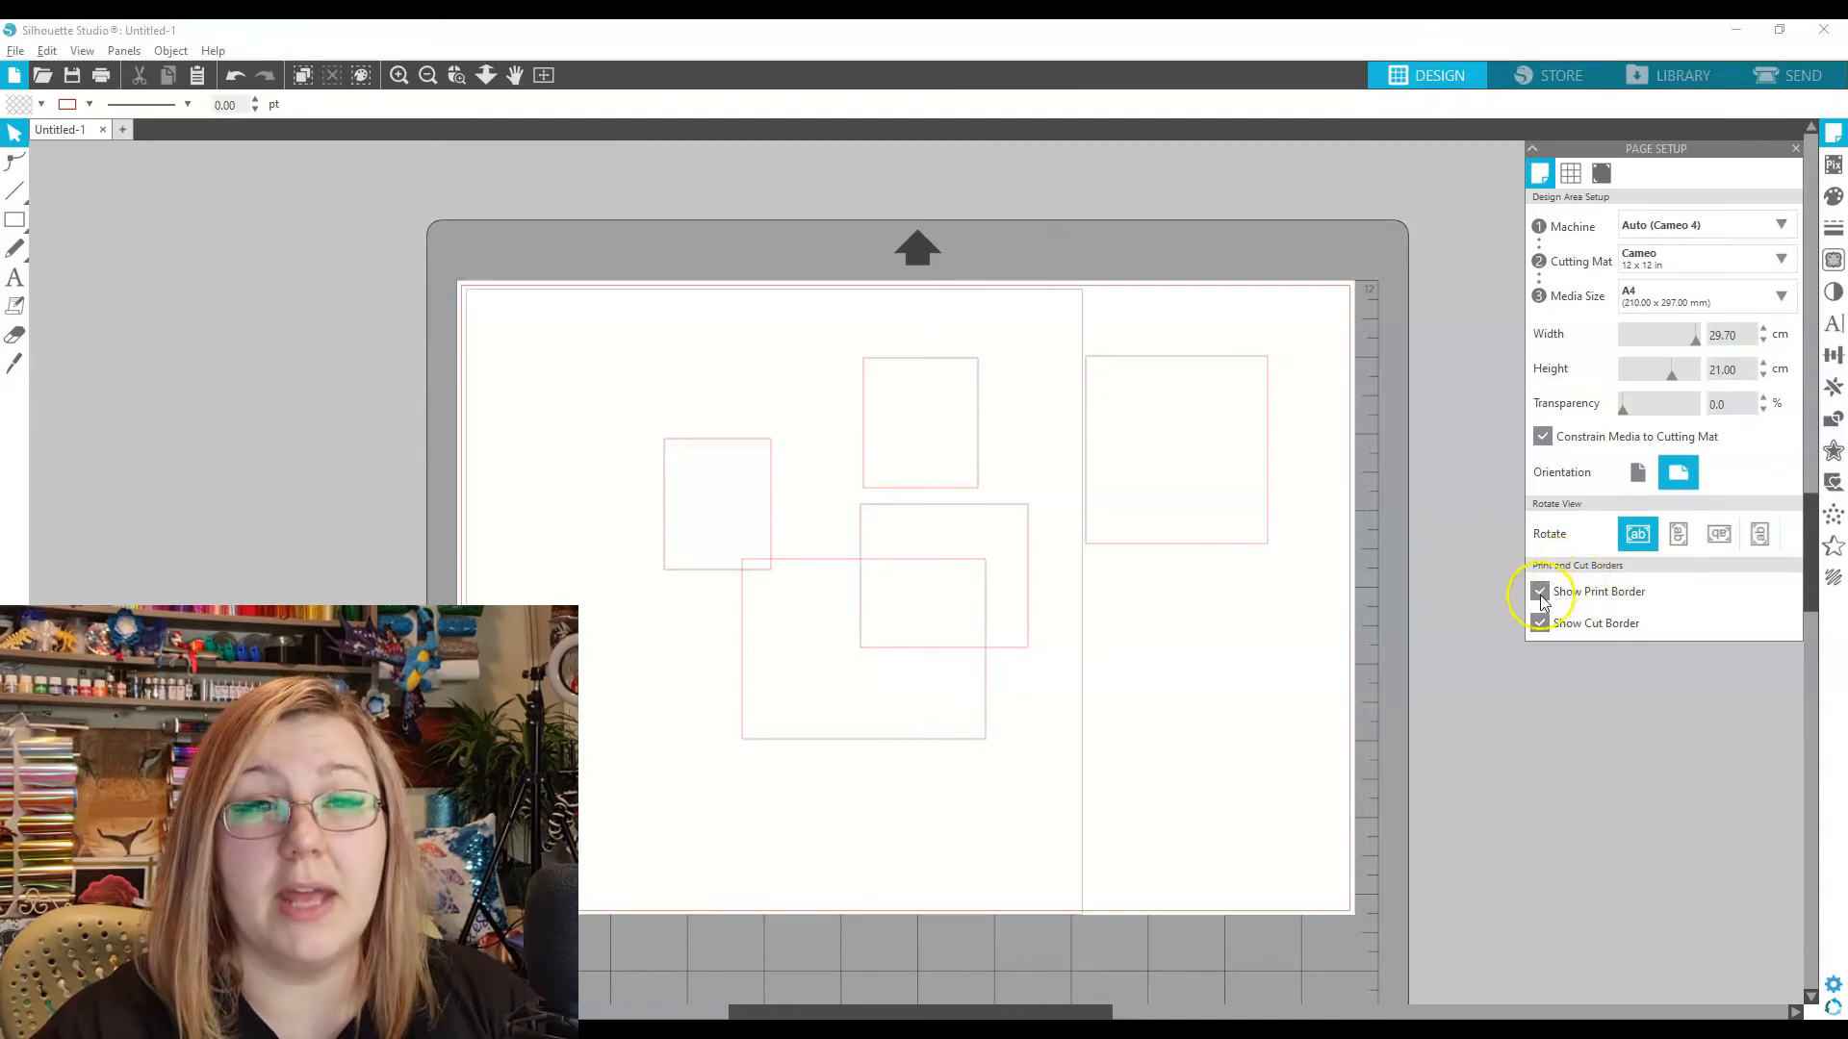
{"action": "left_click", "coordinate": [1637, 471]}
{"action": "scroll", "coordinate": [1026, 837], "scroll_direction": "down", "scroll_amount": 3}
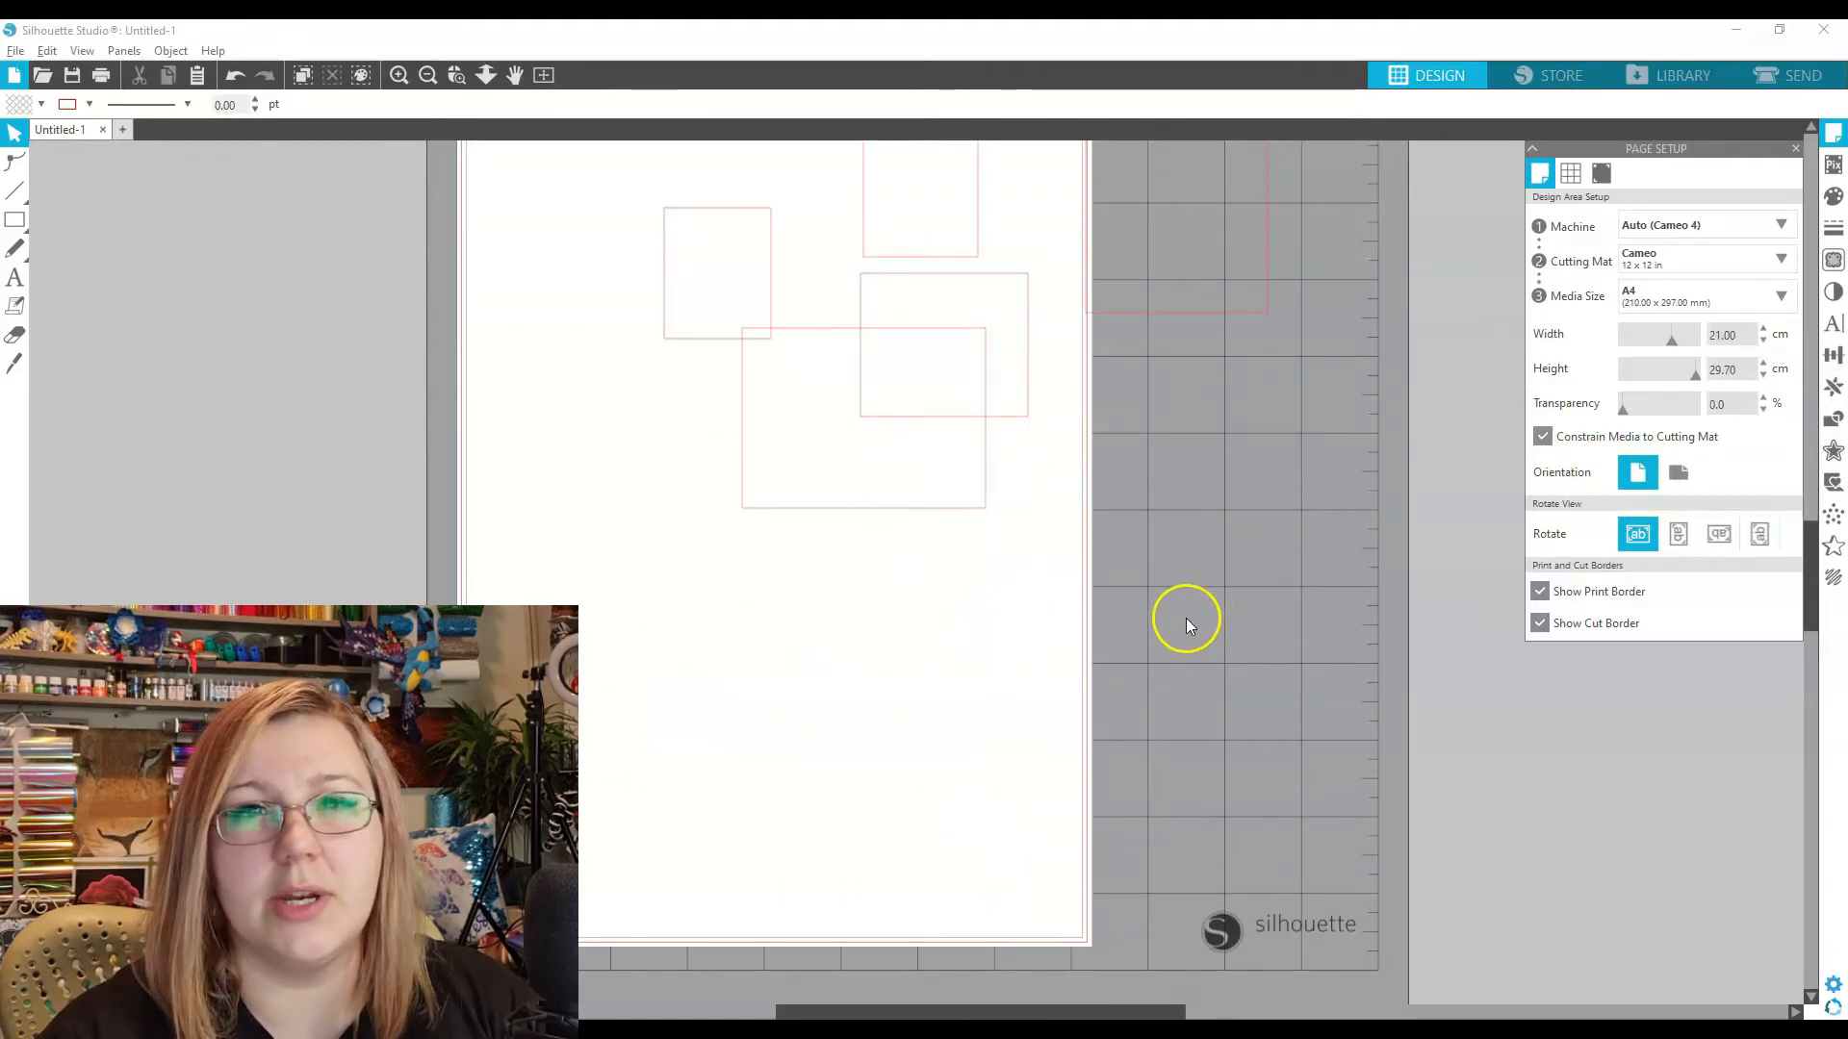
{"action": "scroll", "coordinate": [860, 630], "scroll_direction": "up", "scroll_amount": 3}
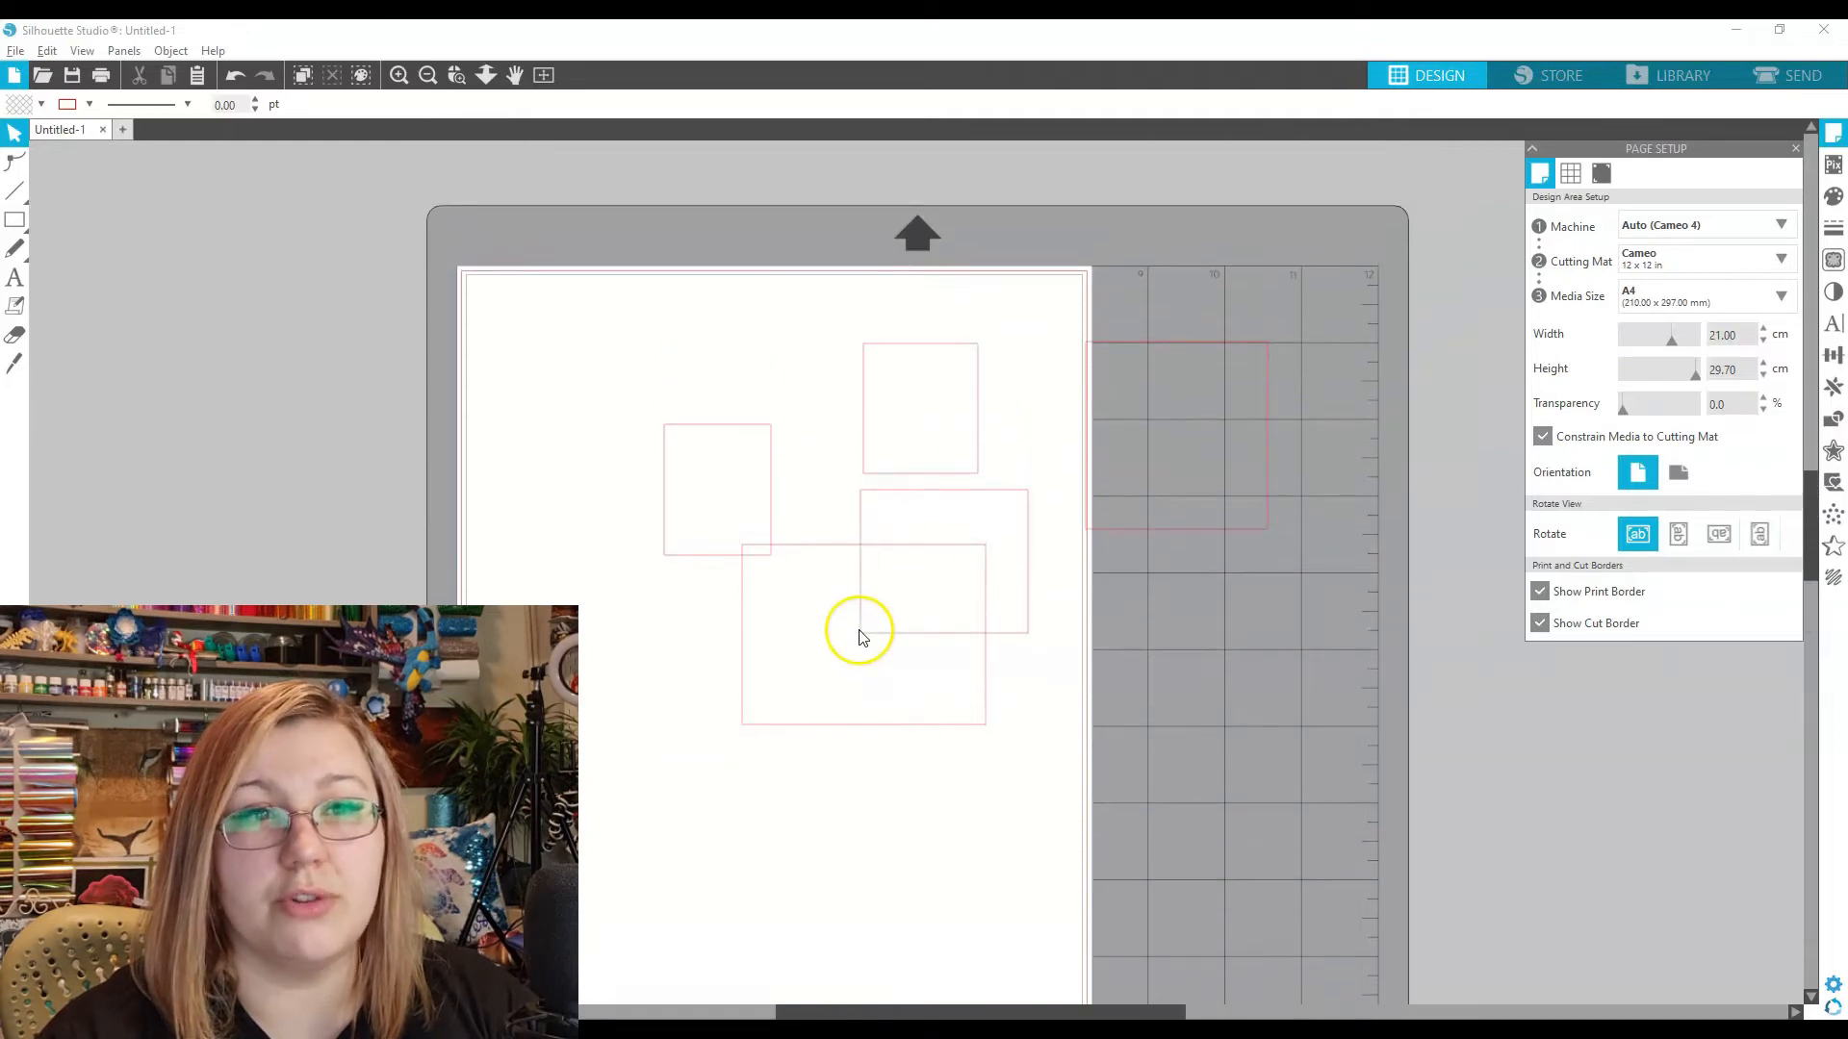
Move the large square from the bare mat onto the page and hide the print border
{"action": "left_click_drag", "start_coordinate": [1196, 529], "coordinate": [672, 729]}
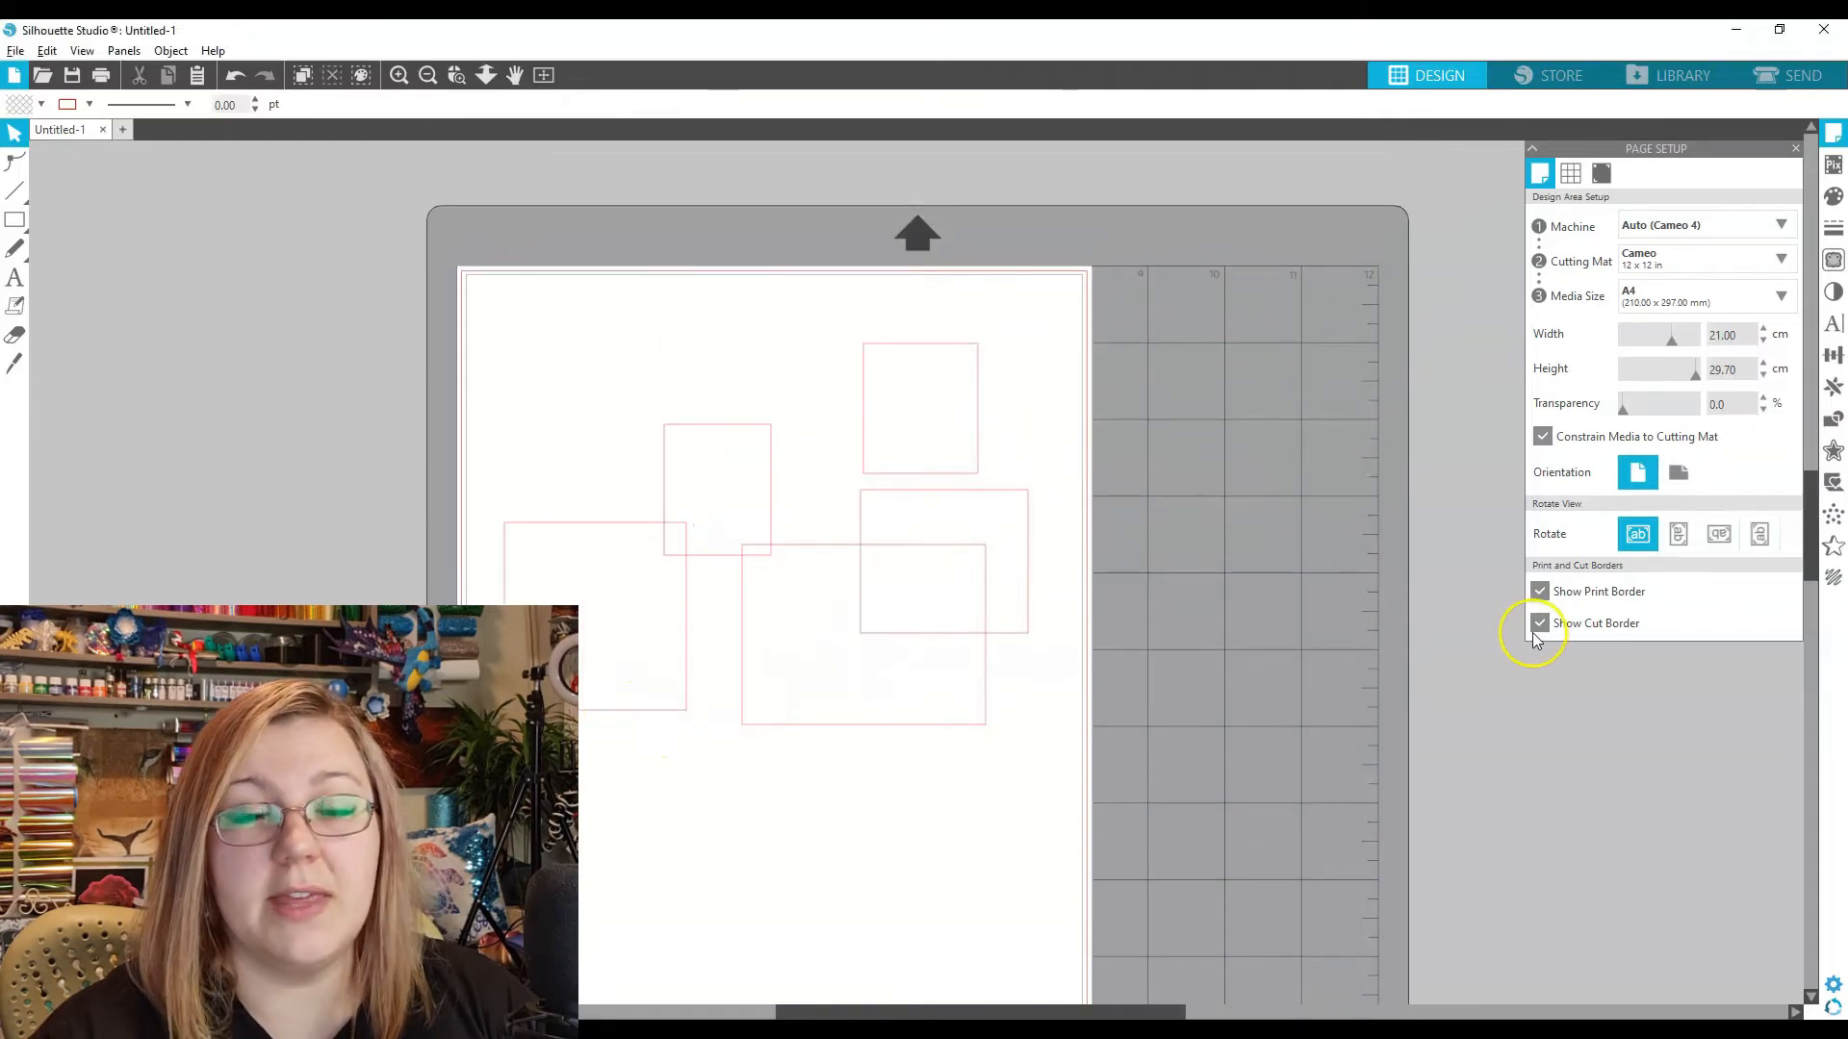
{"action": "left_click", "coordinate": [1539, 590]}
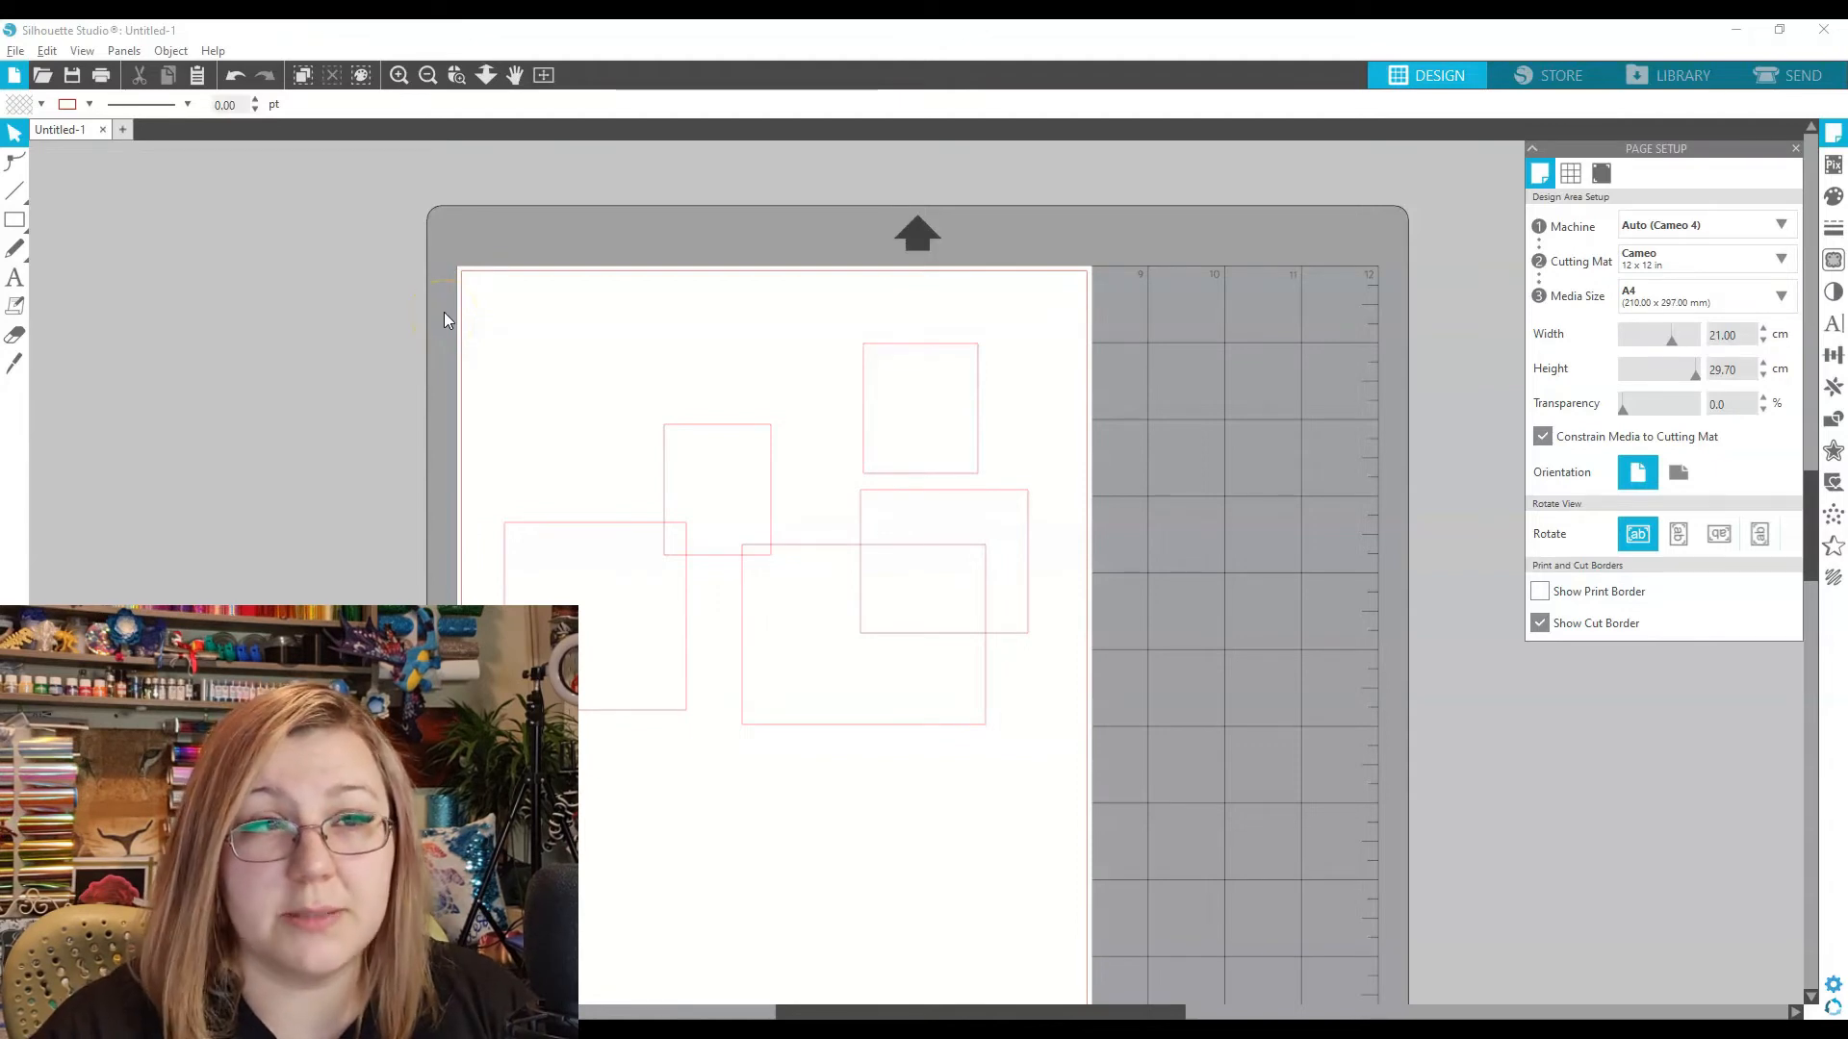
{"action": "scroll", "coordinate": [1398, 482], "scroll_direction": "up", "scroll_amount": 1}
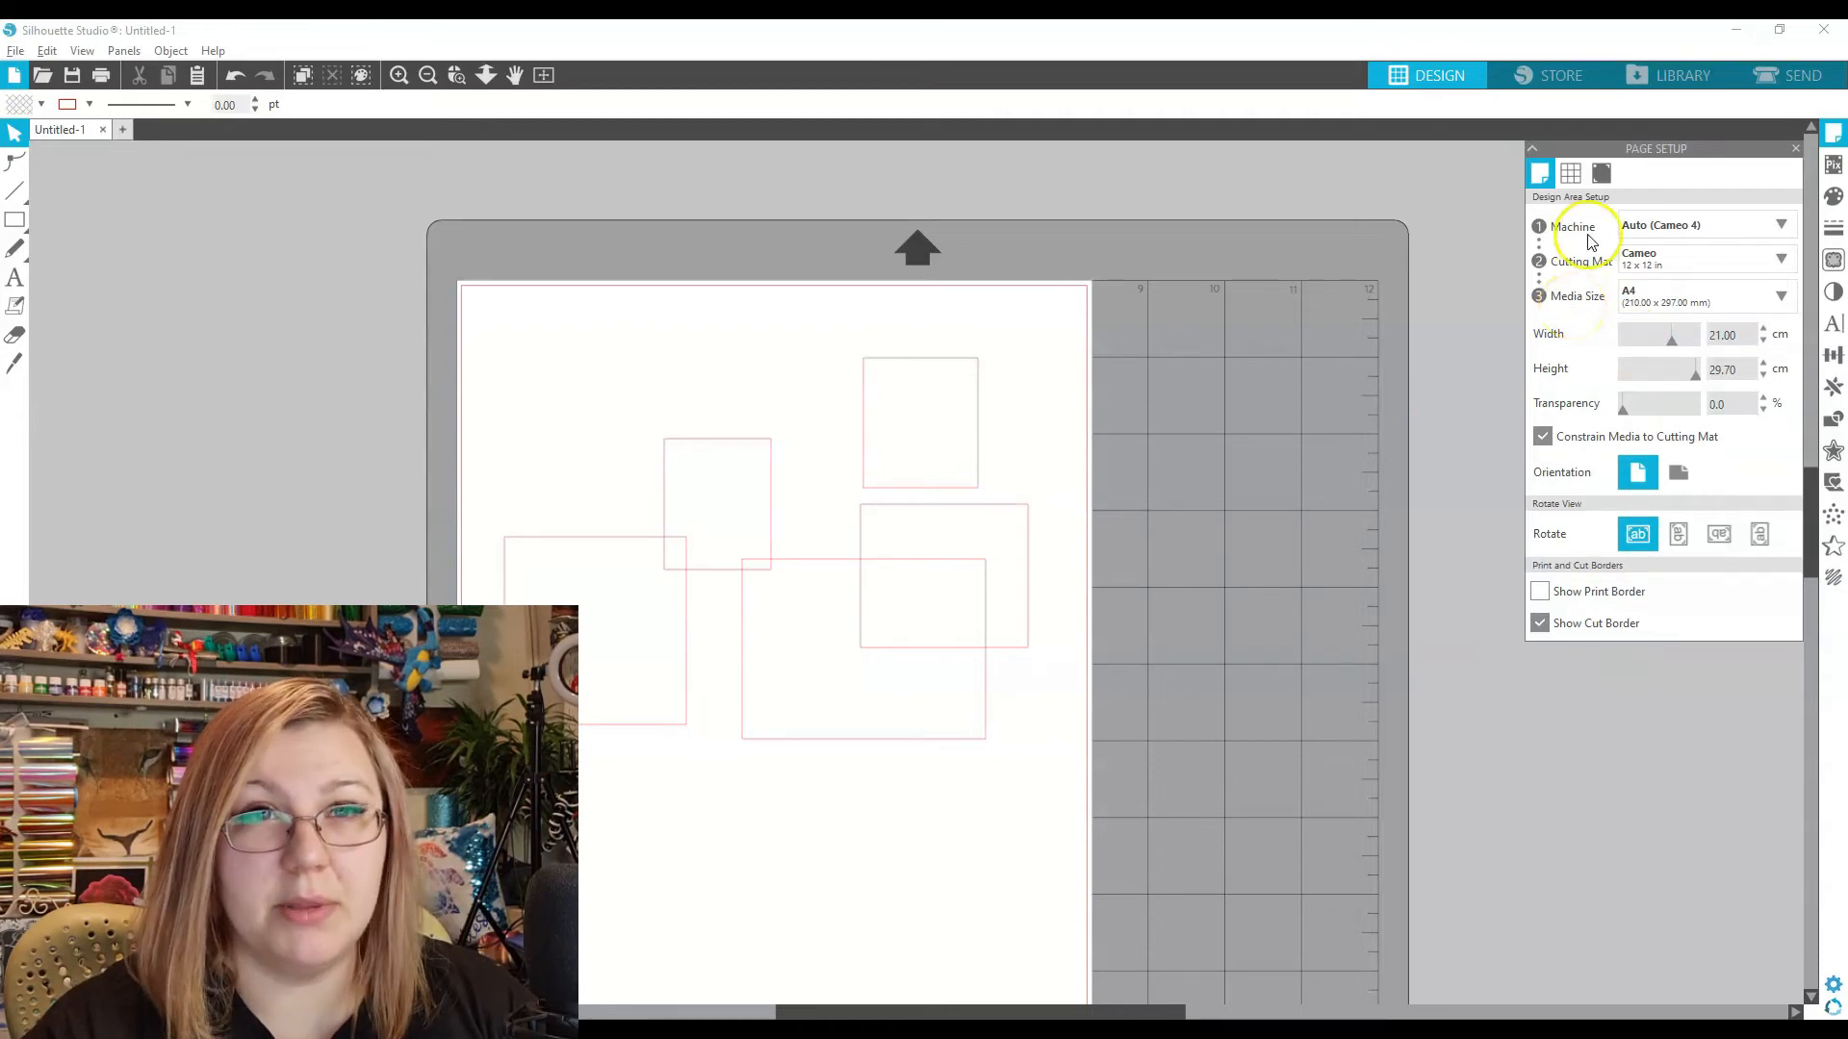
Show the page grid with Snap to Grid enabled, and snap the uppermost rectangle to the grid at the page's top edge
{"action": "left_click", "coordinate": [1569, 174]}
{"action": "left_click", "coordinate": [1546, 223]}
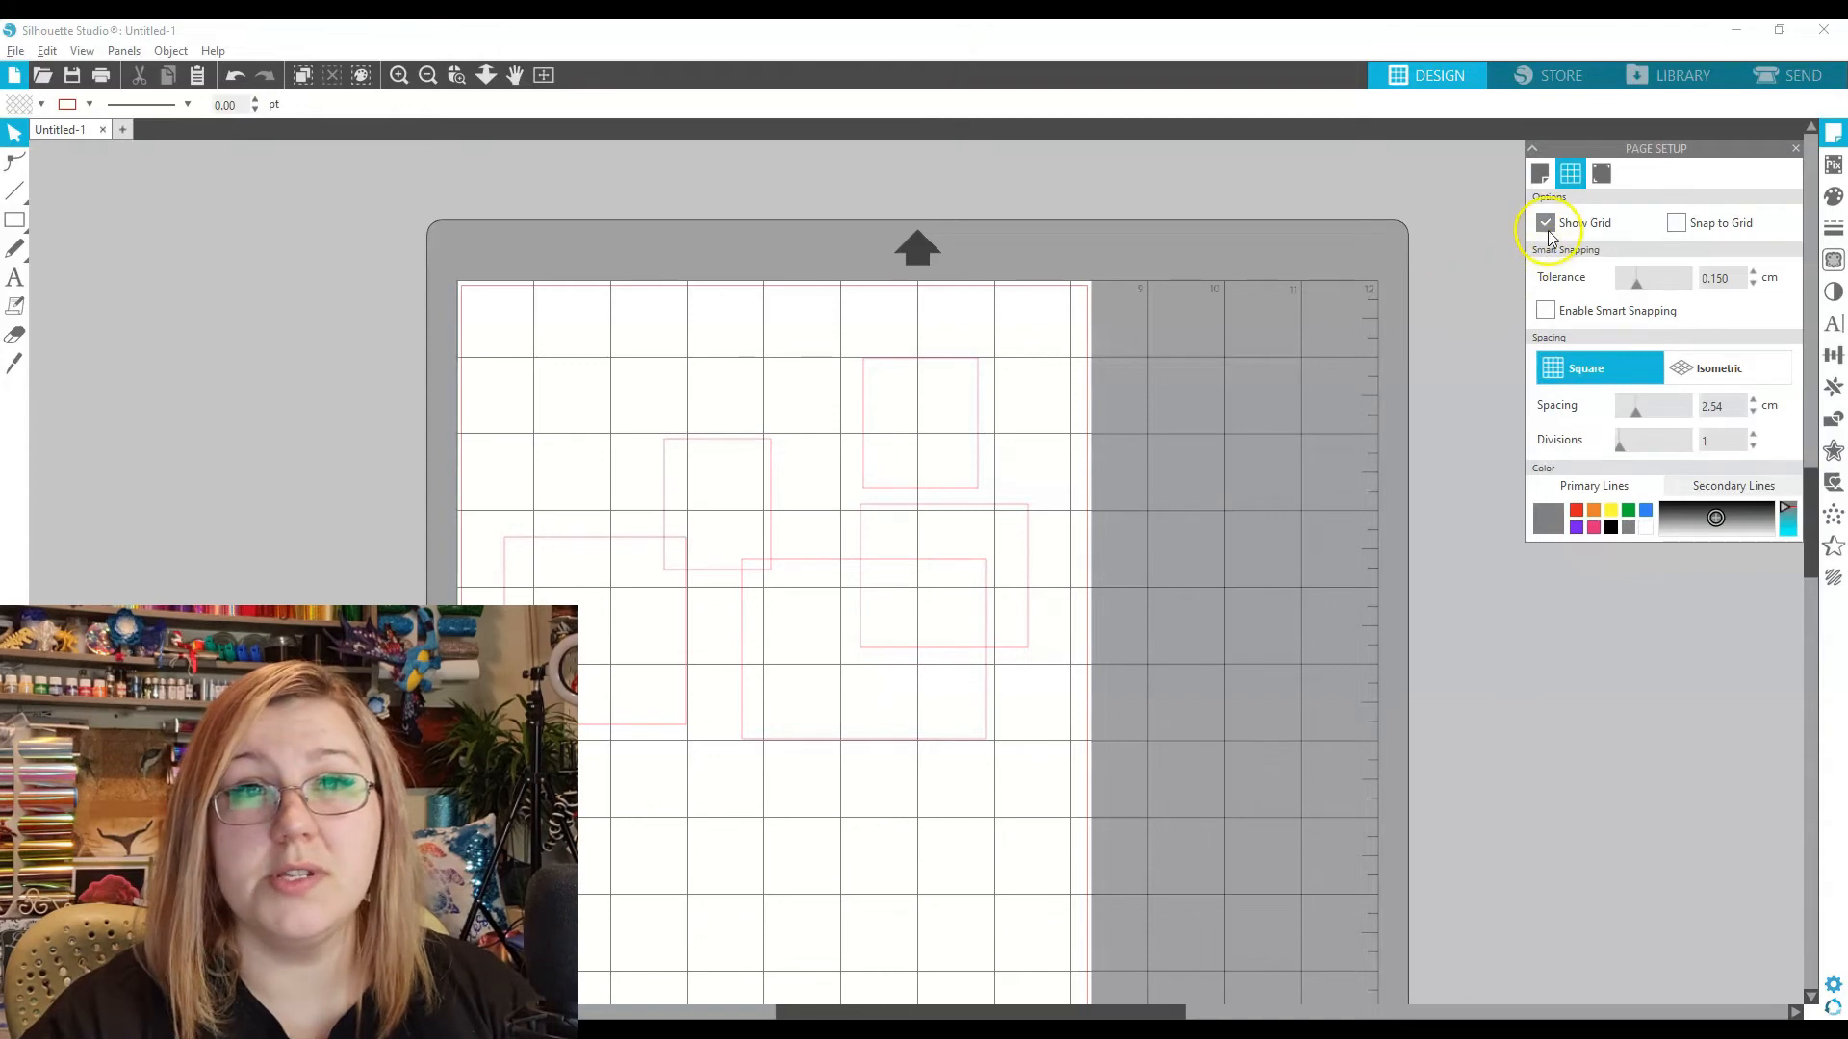
{"action": "left_click", "coordinate": [1676, 222]}
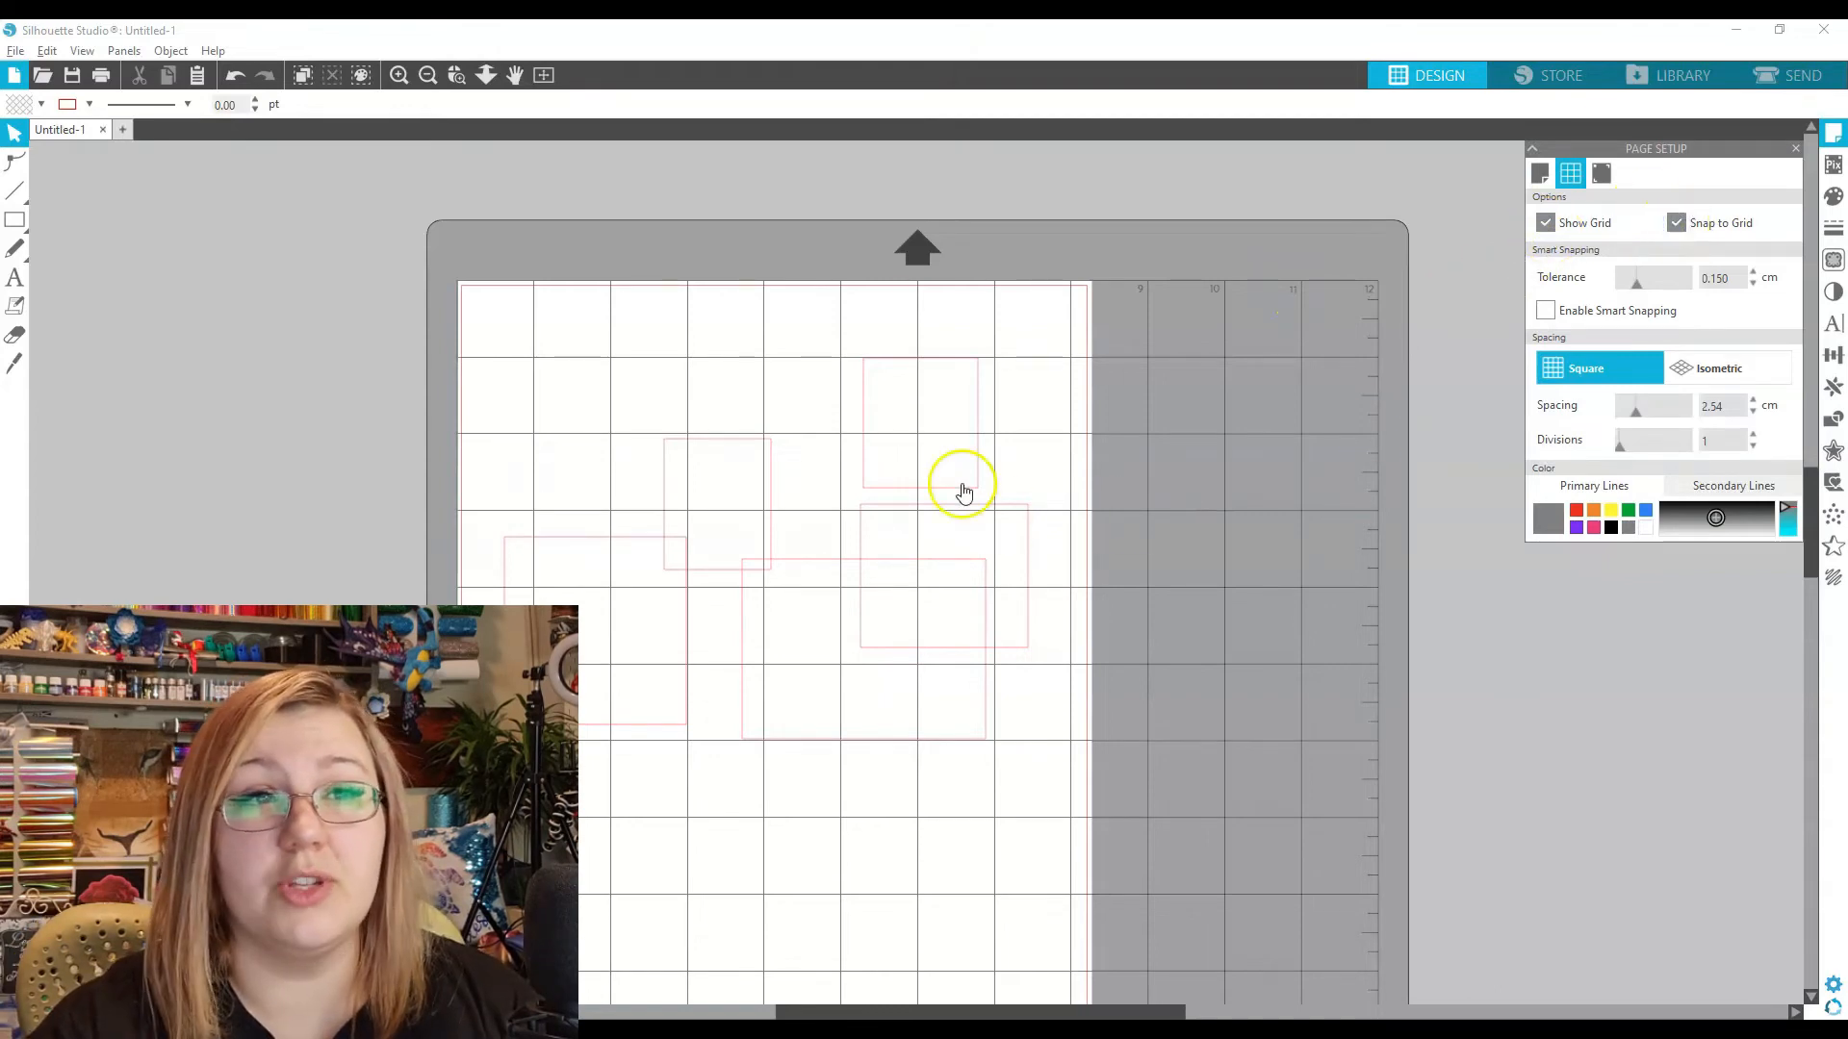
{"action": "left_click_drag", "start_coordinate": [960, 487], "coordinate": [864, 443]}
{"action": "left_click", "coordinate": [1184, 363]}
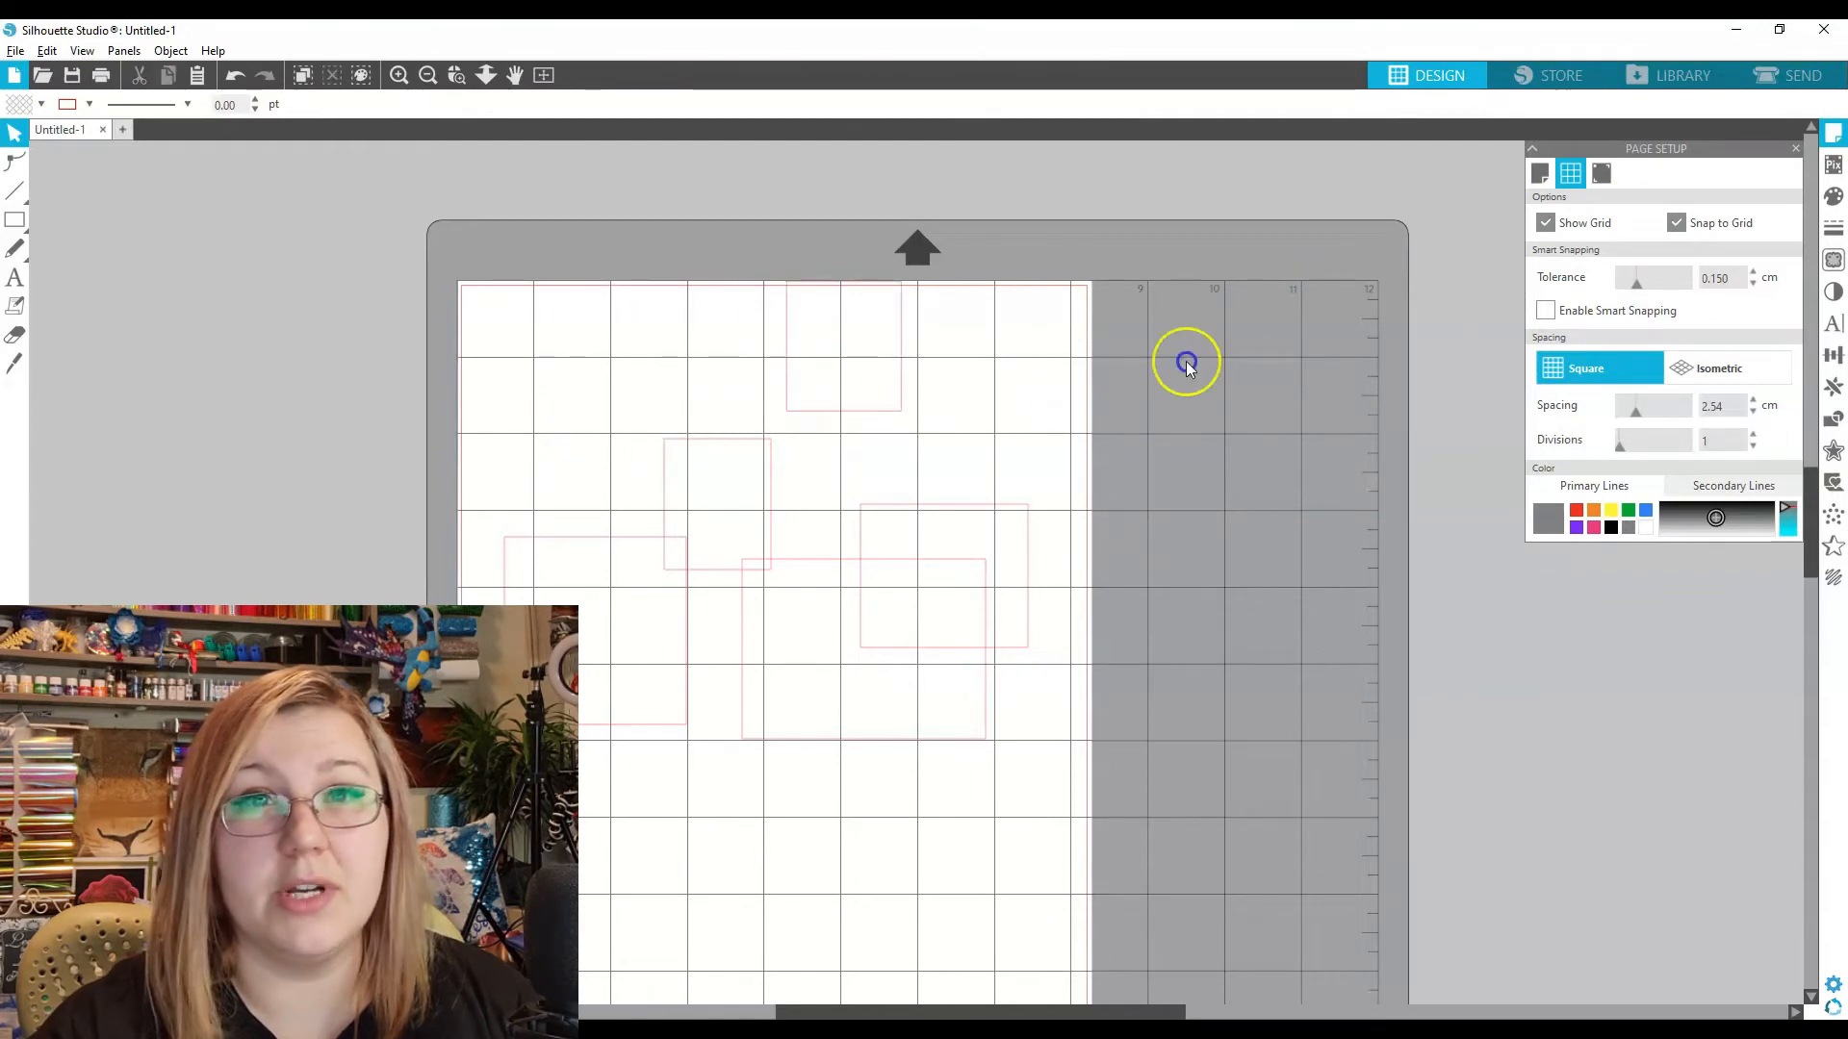
Swap Snap to Grid for Smart Snapping, align the uppermost rectangle with the large lower rectangle's left edge, and disable Smart Snapping
{"action": "left_click", "coordinate": [1676, 222]}
{"action": "left_click", "coordinate": [1546, 310]}
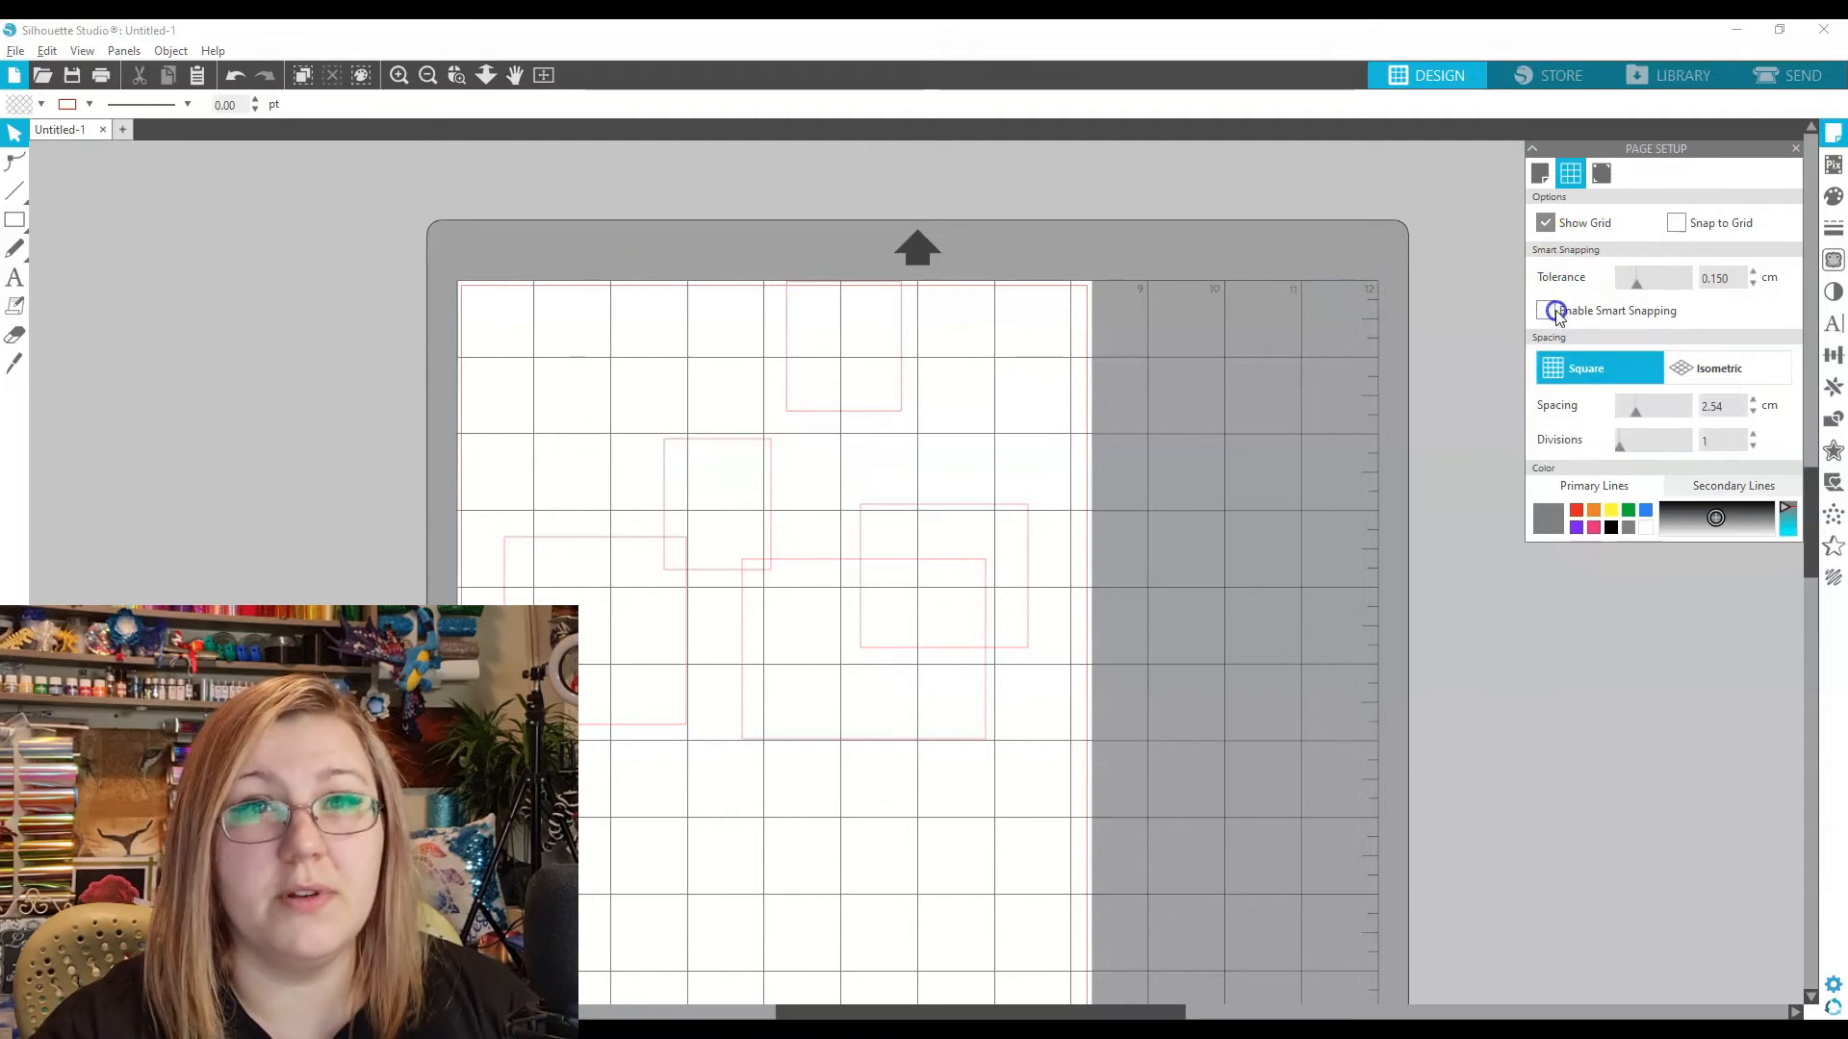
{"action": "mouse_move", "coordinate": [829, 414]}
{"action": "left_mouse_down"}
{"action": "mouse_move", "coordinate": [862, 419]}
{"action": "mouse_move", "coordinate": [852, 554]}
{"action": "mouse_move", "coordinate": [824, 408]}
{"action": "left_mouse_up"}
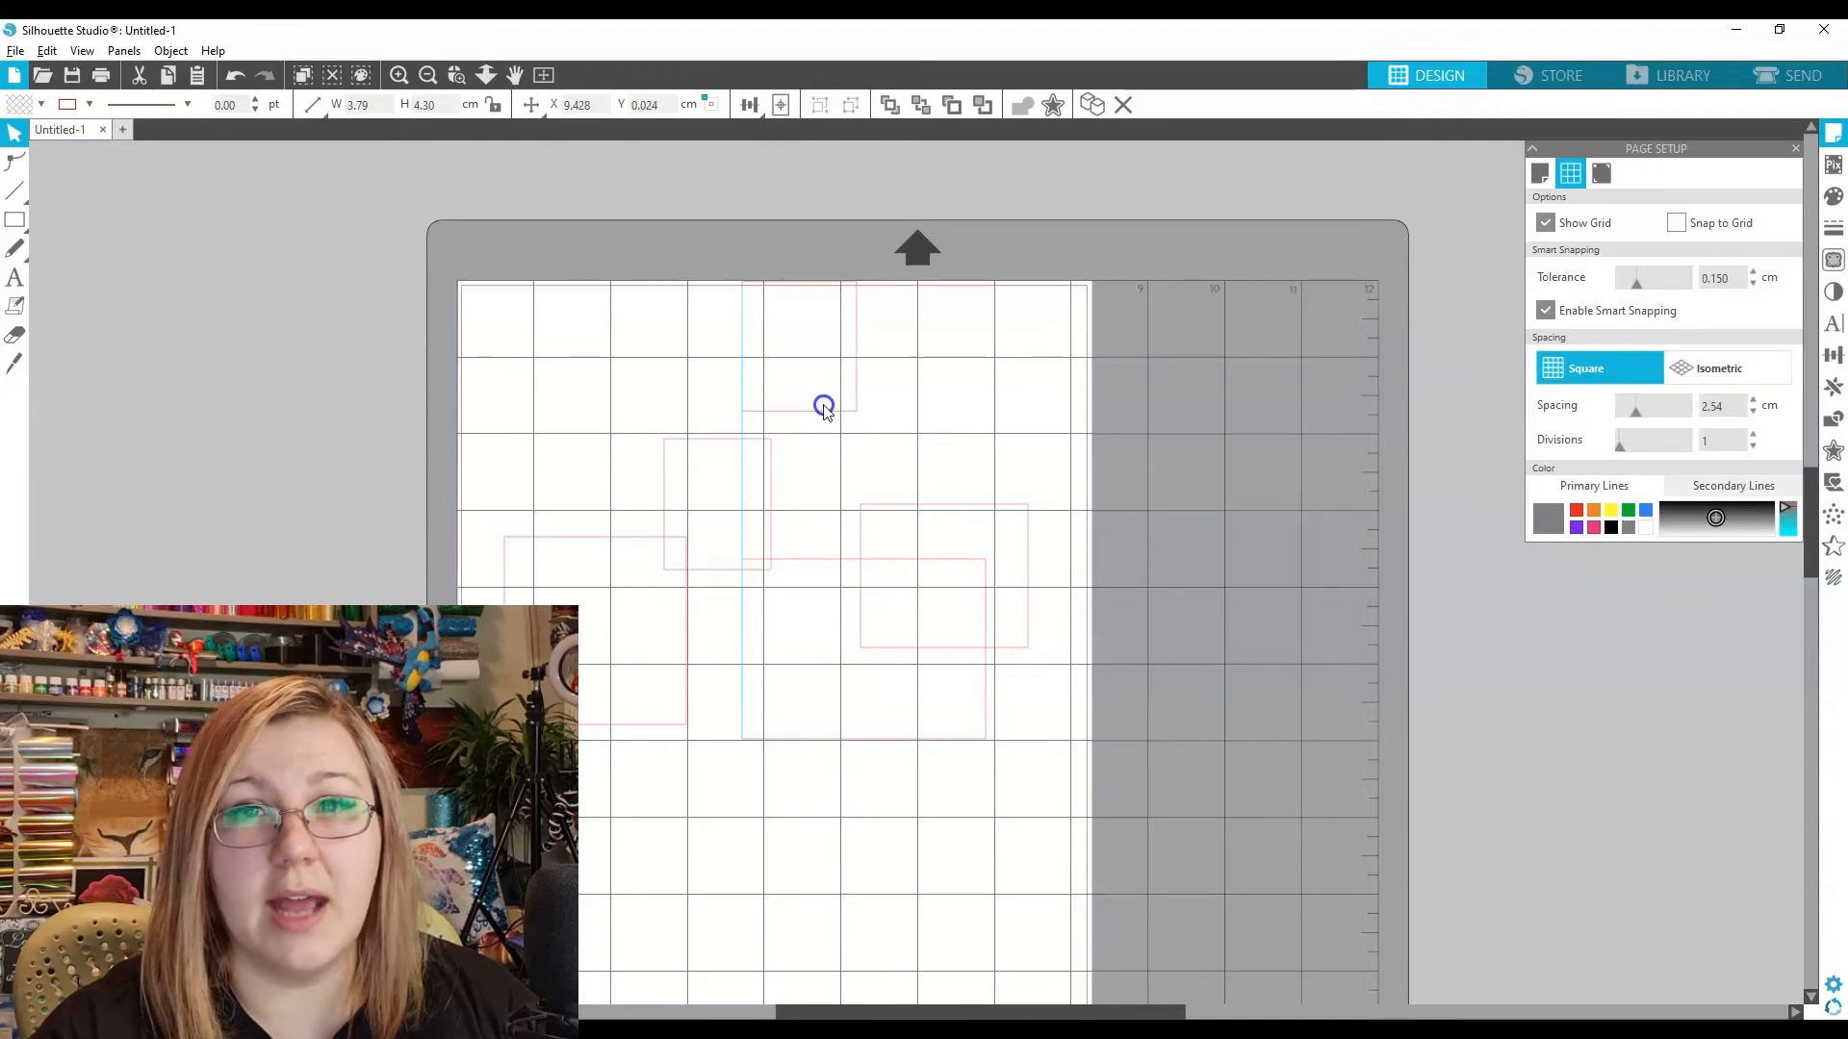
{"action": "left_click", "coordinate": [824, 408]}
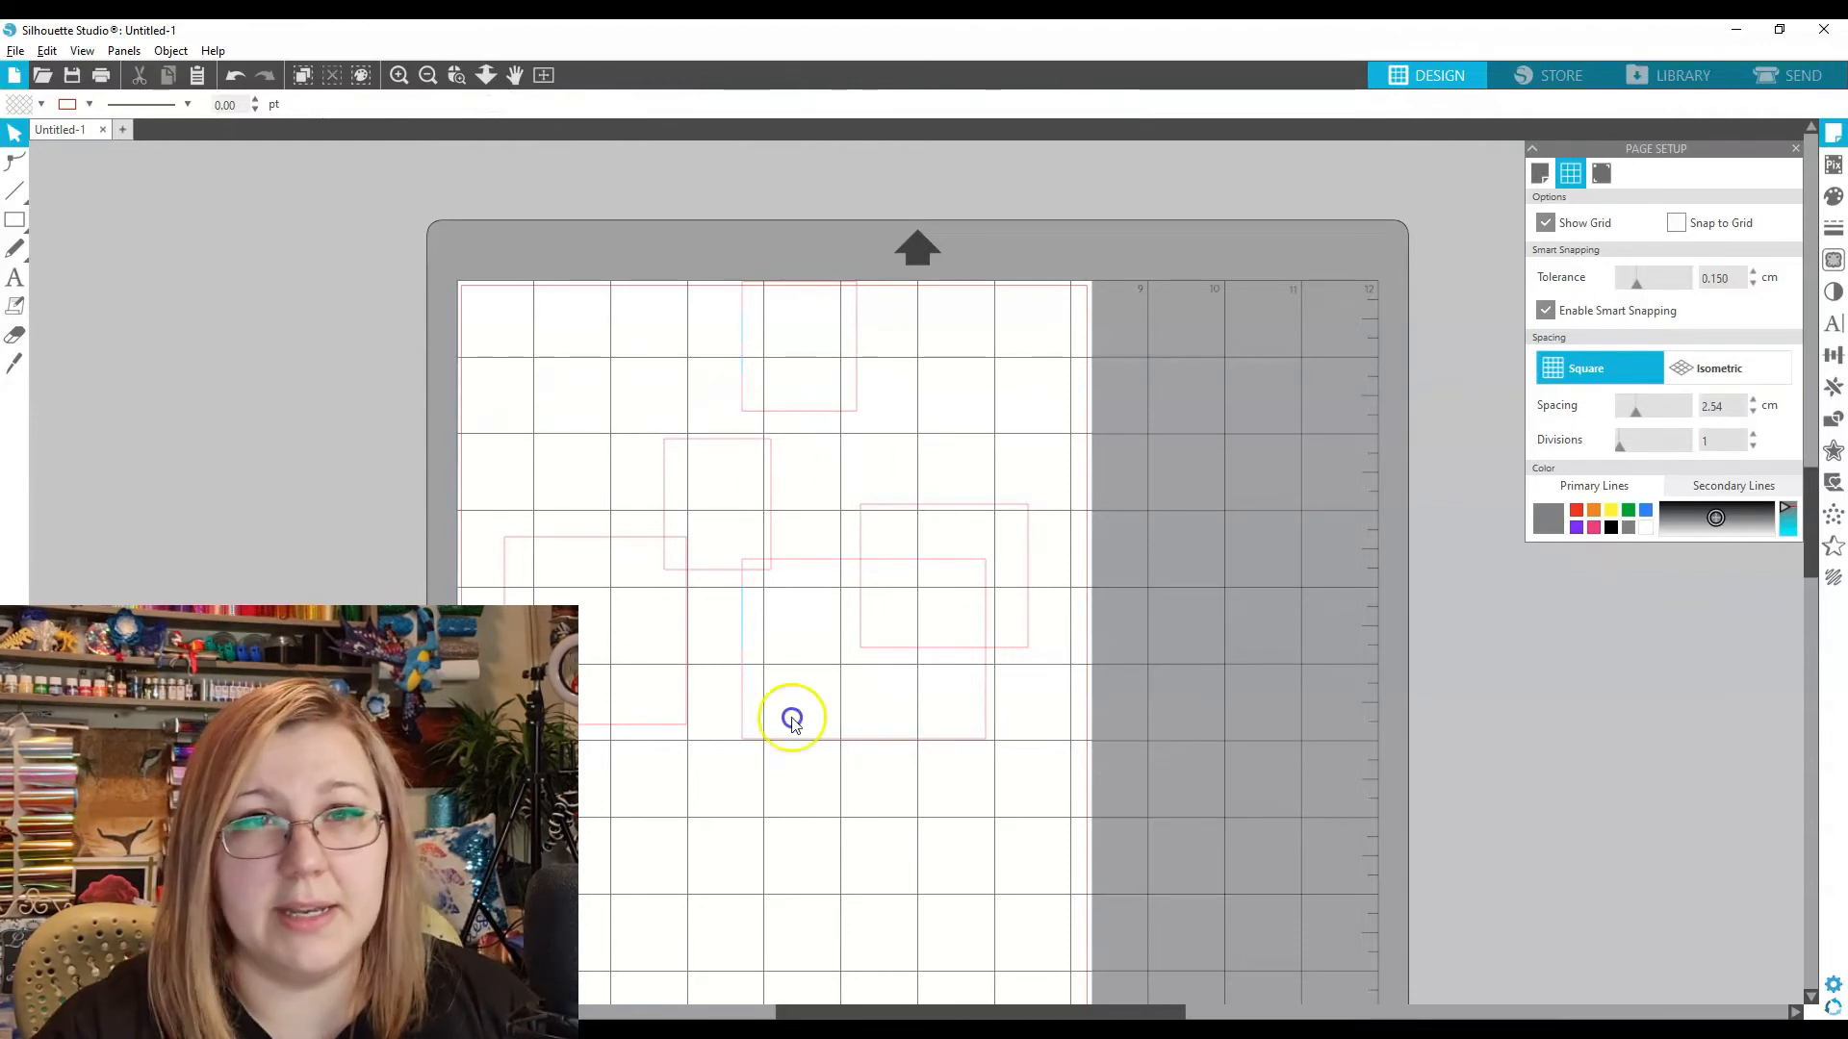
{"action": "left_click", "coordinate": [1545, 310]}
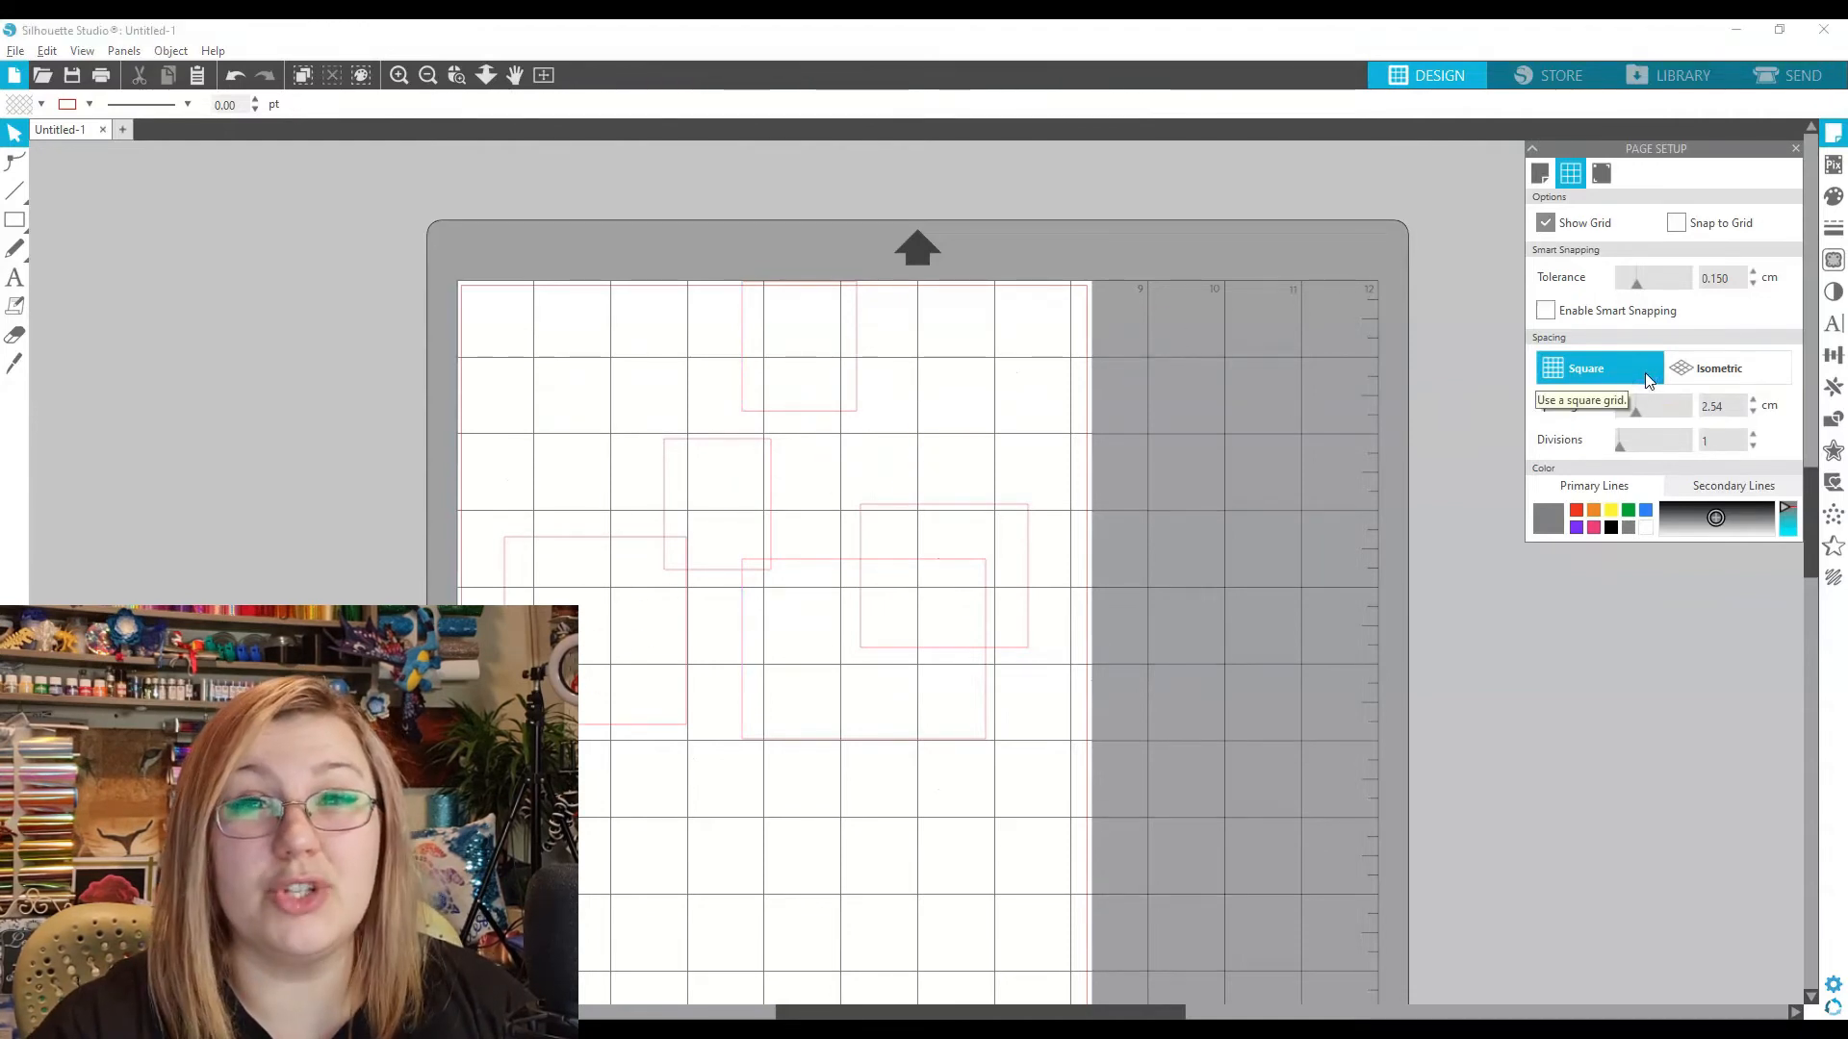
Try the isometric grid spacing and return to the square grid
{"action": "left_click", "coordinate": [1723, 367]}
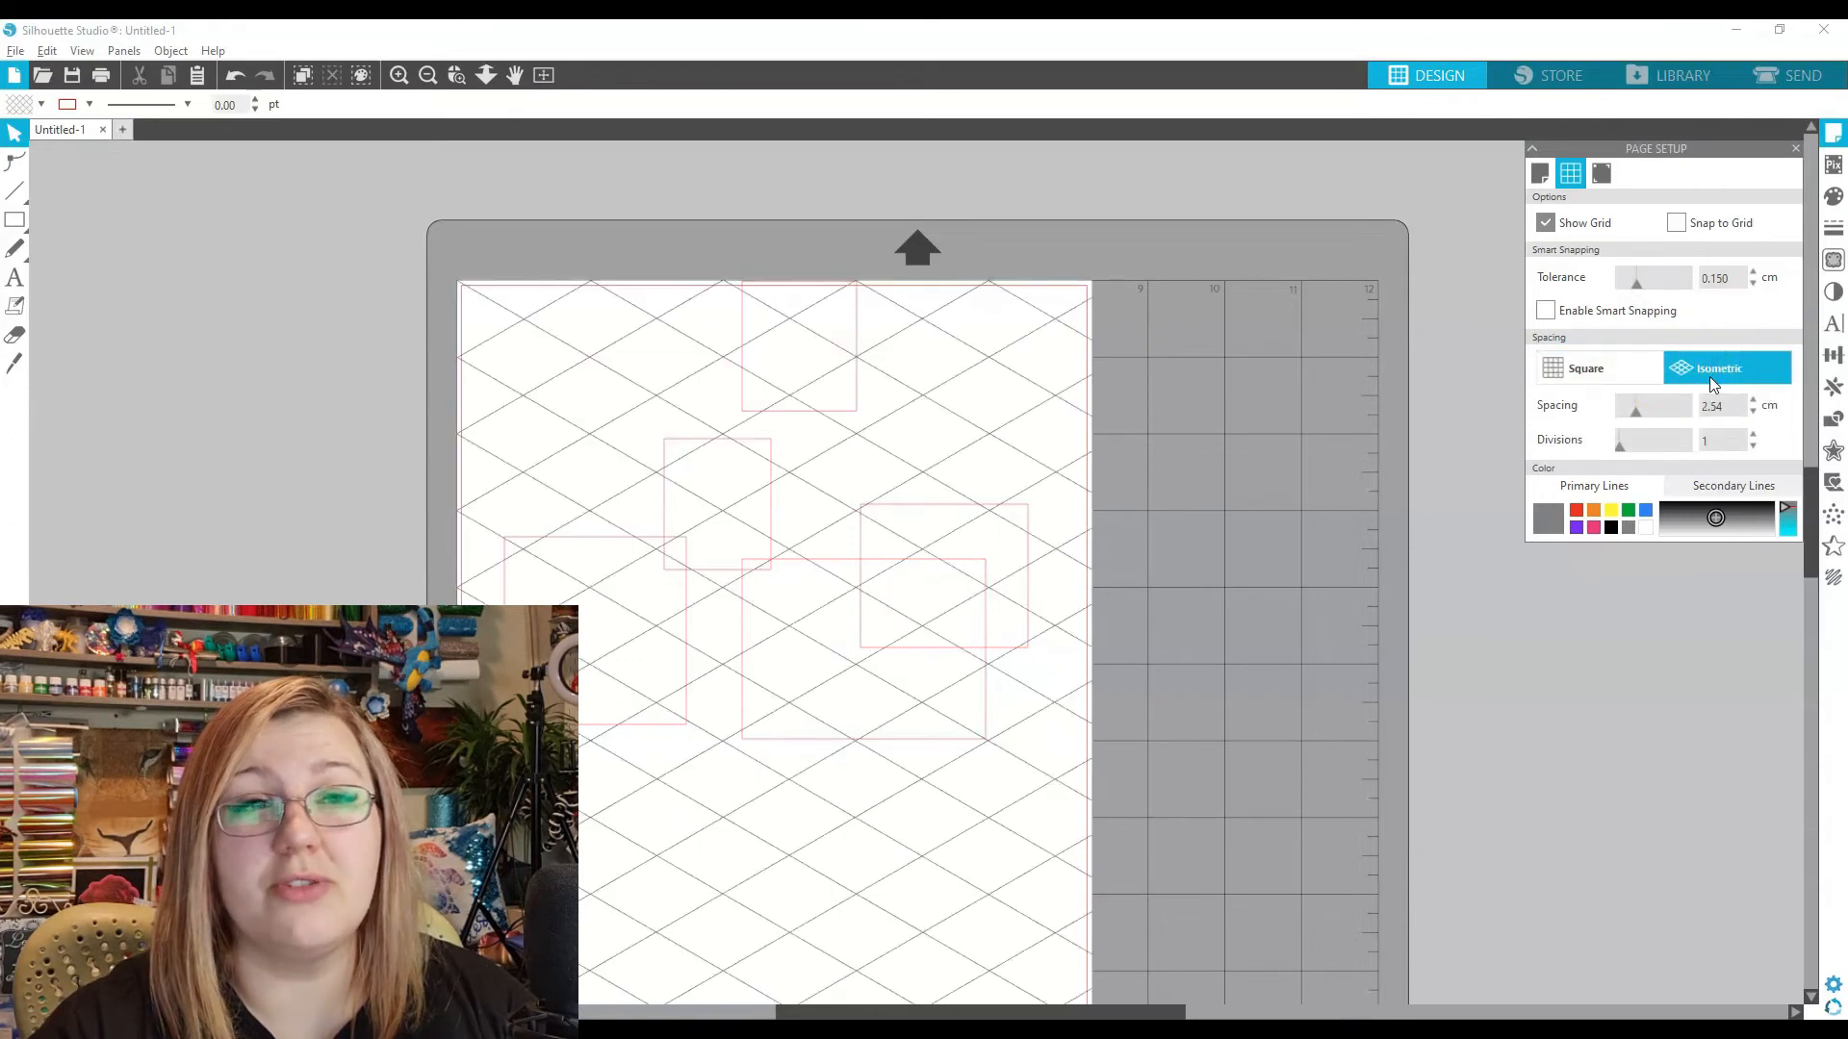
{"action": "left_click", "coordinate": [1670, 377]}
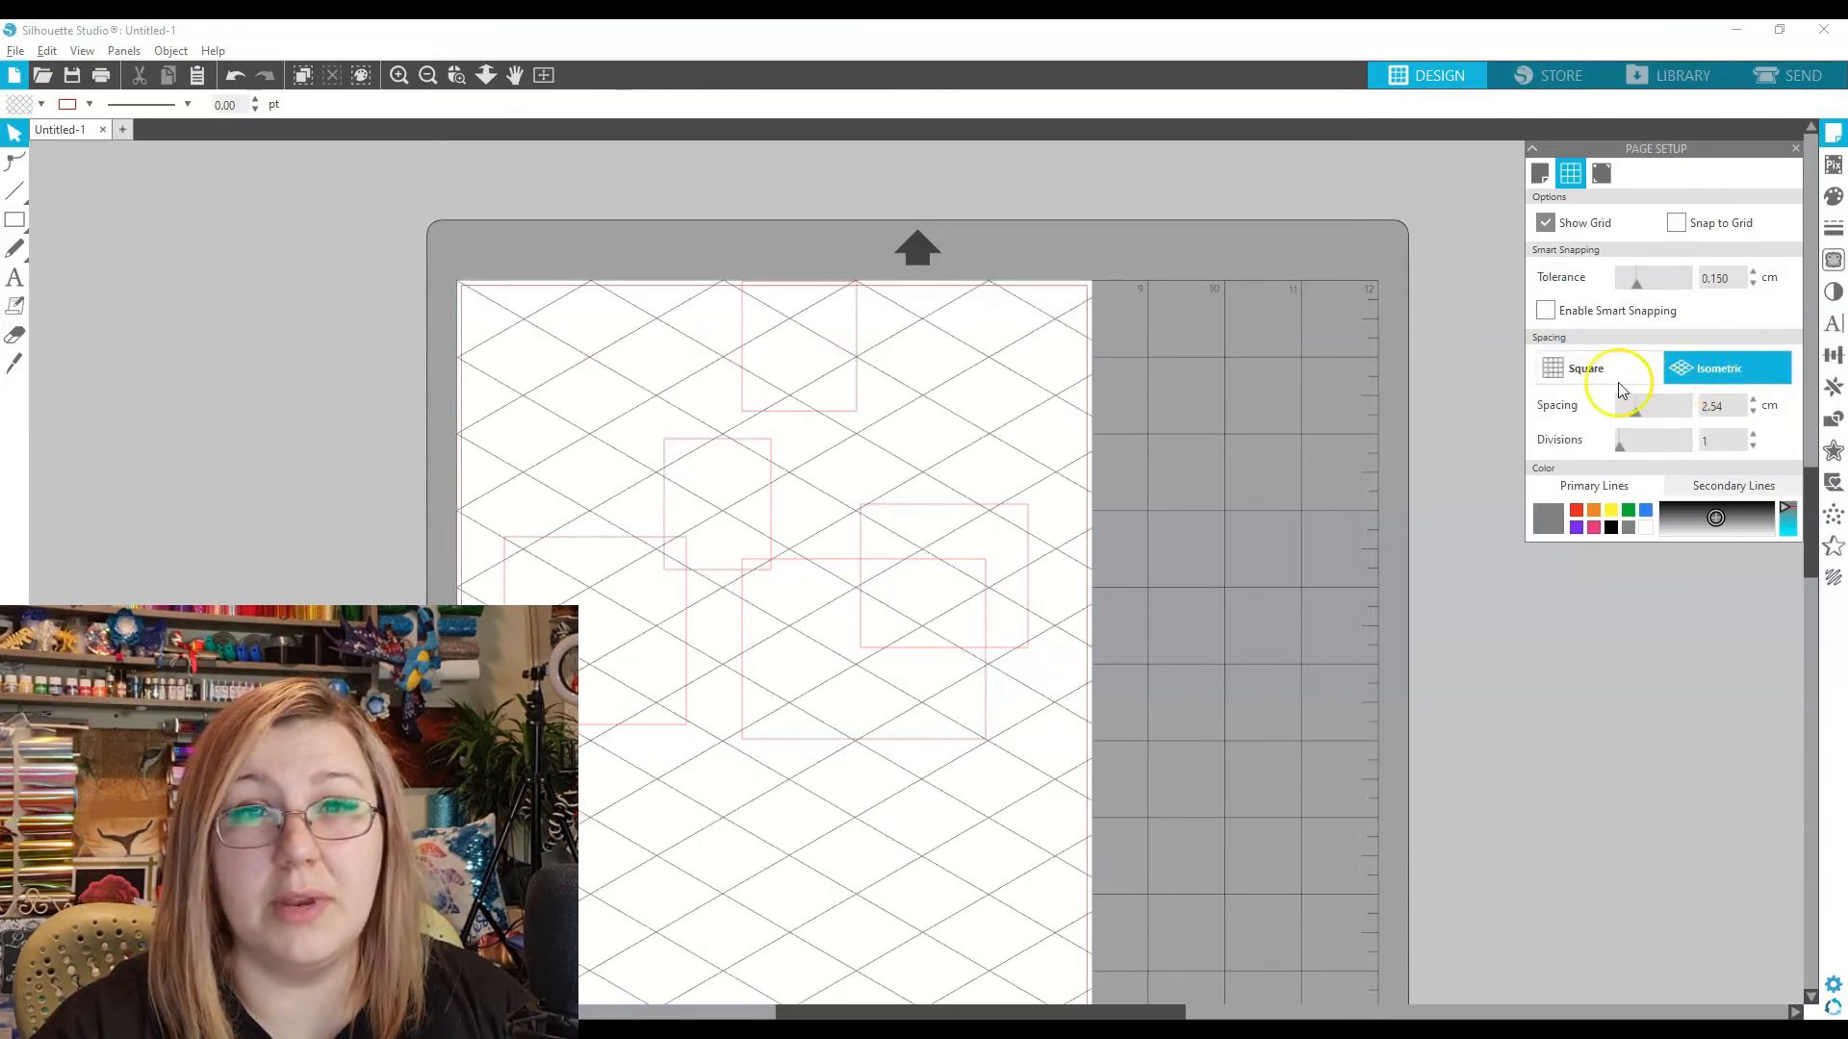
{"action": "left_click", "coordinate": [1578, 377]}
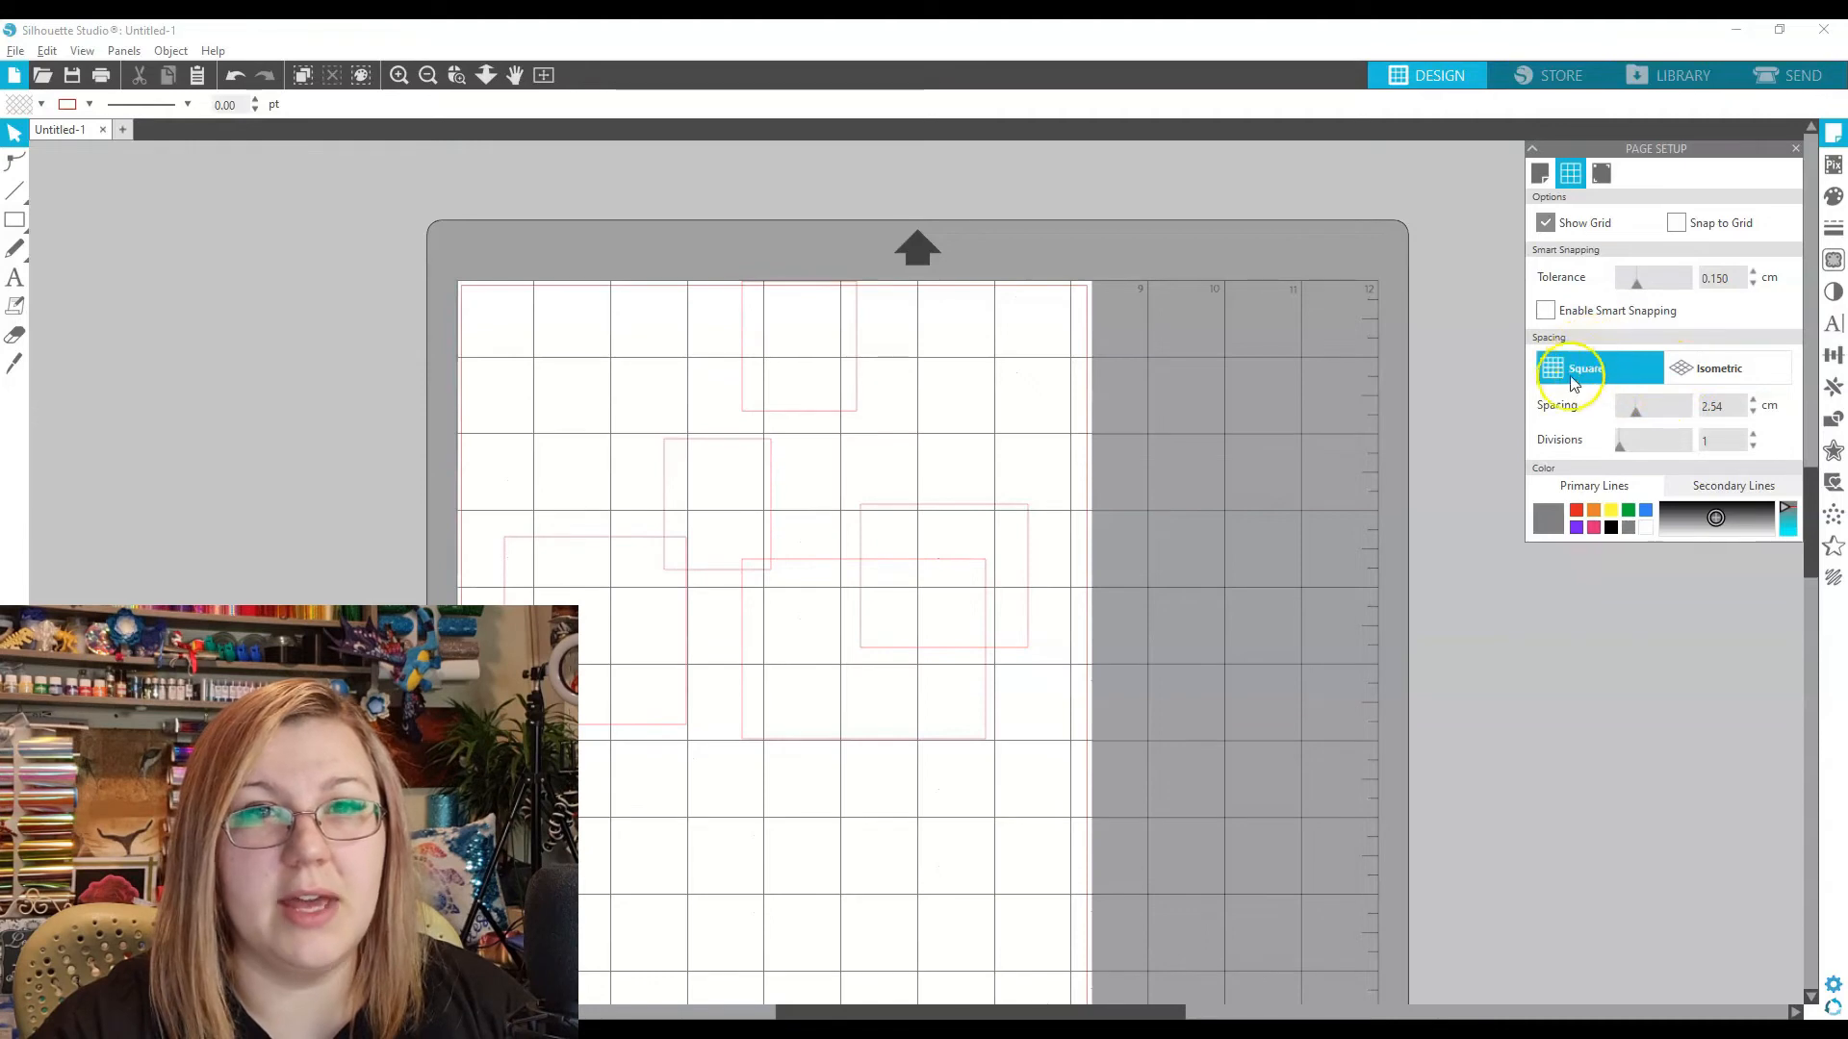
Recolor the grid's primary lines blue
{"action": "left_click", "coordinate": [1716, 411]}
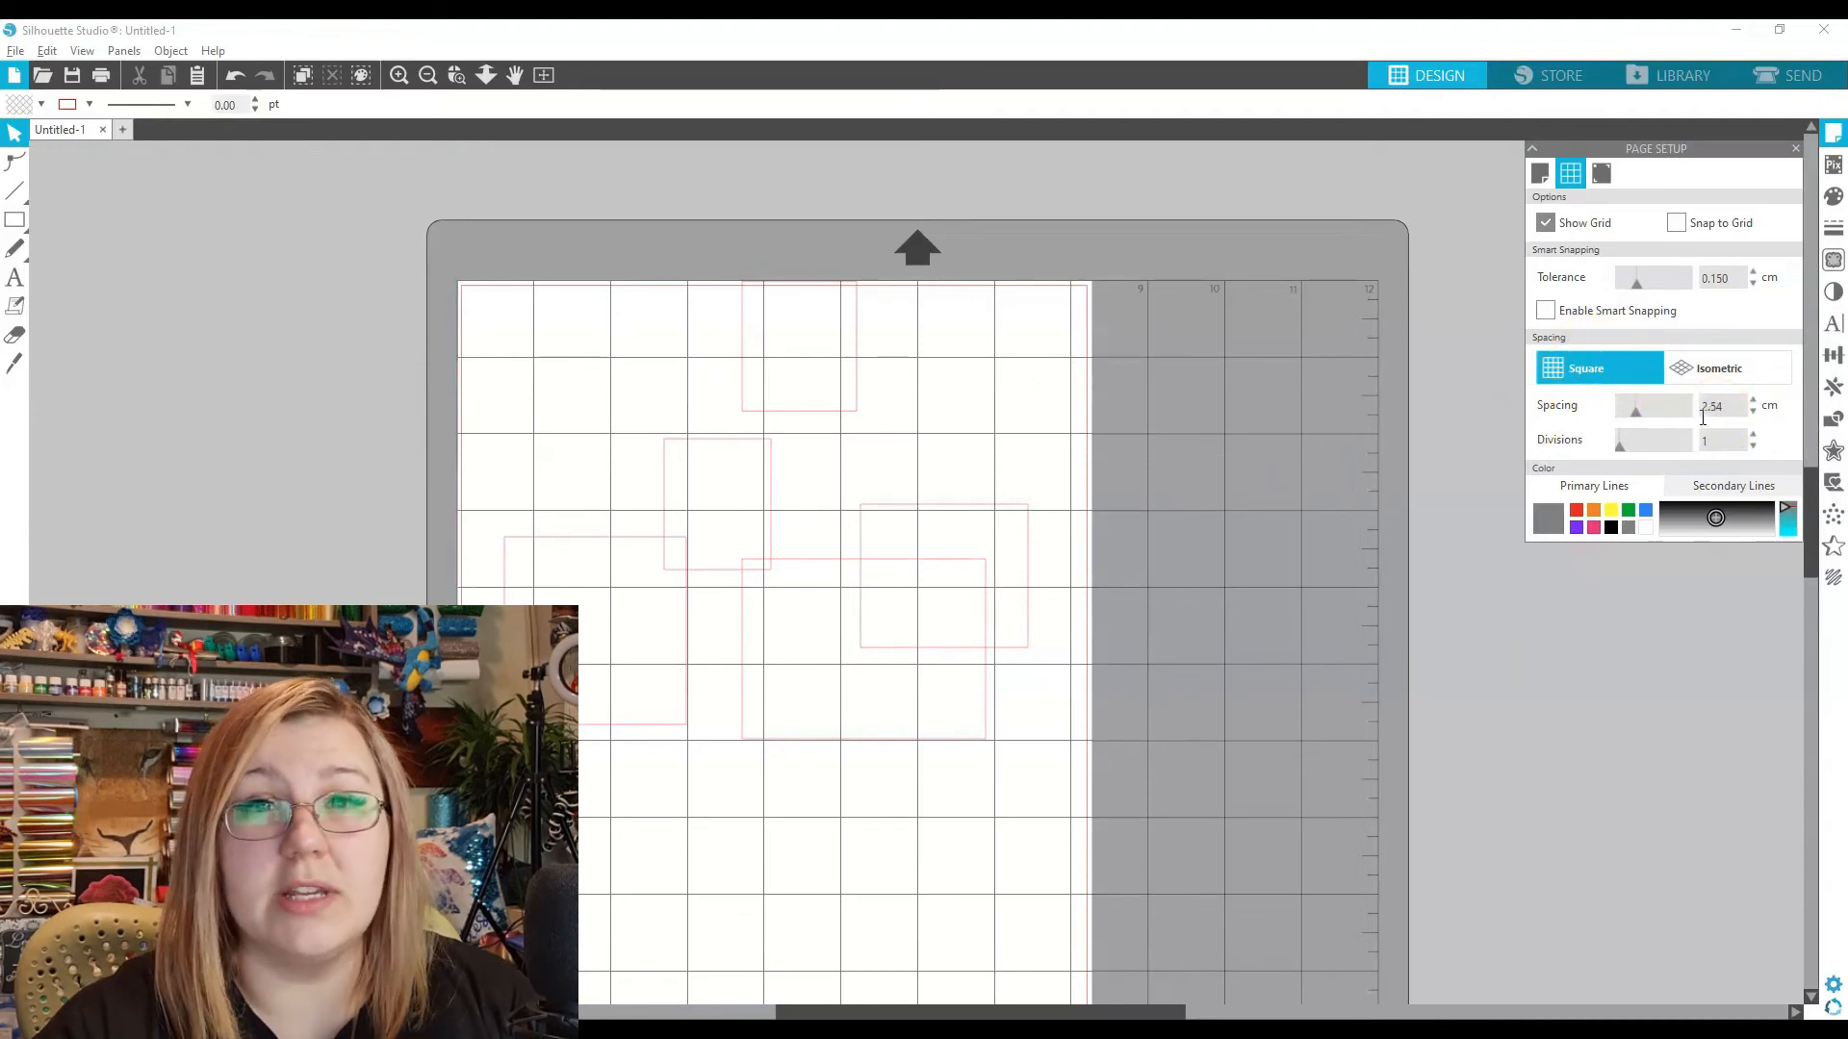
{"action": "left_click", "coordinate": [964, 437]}
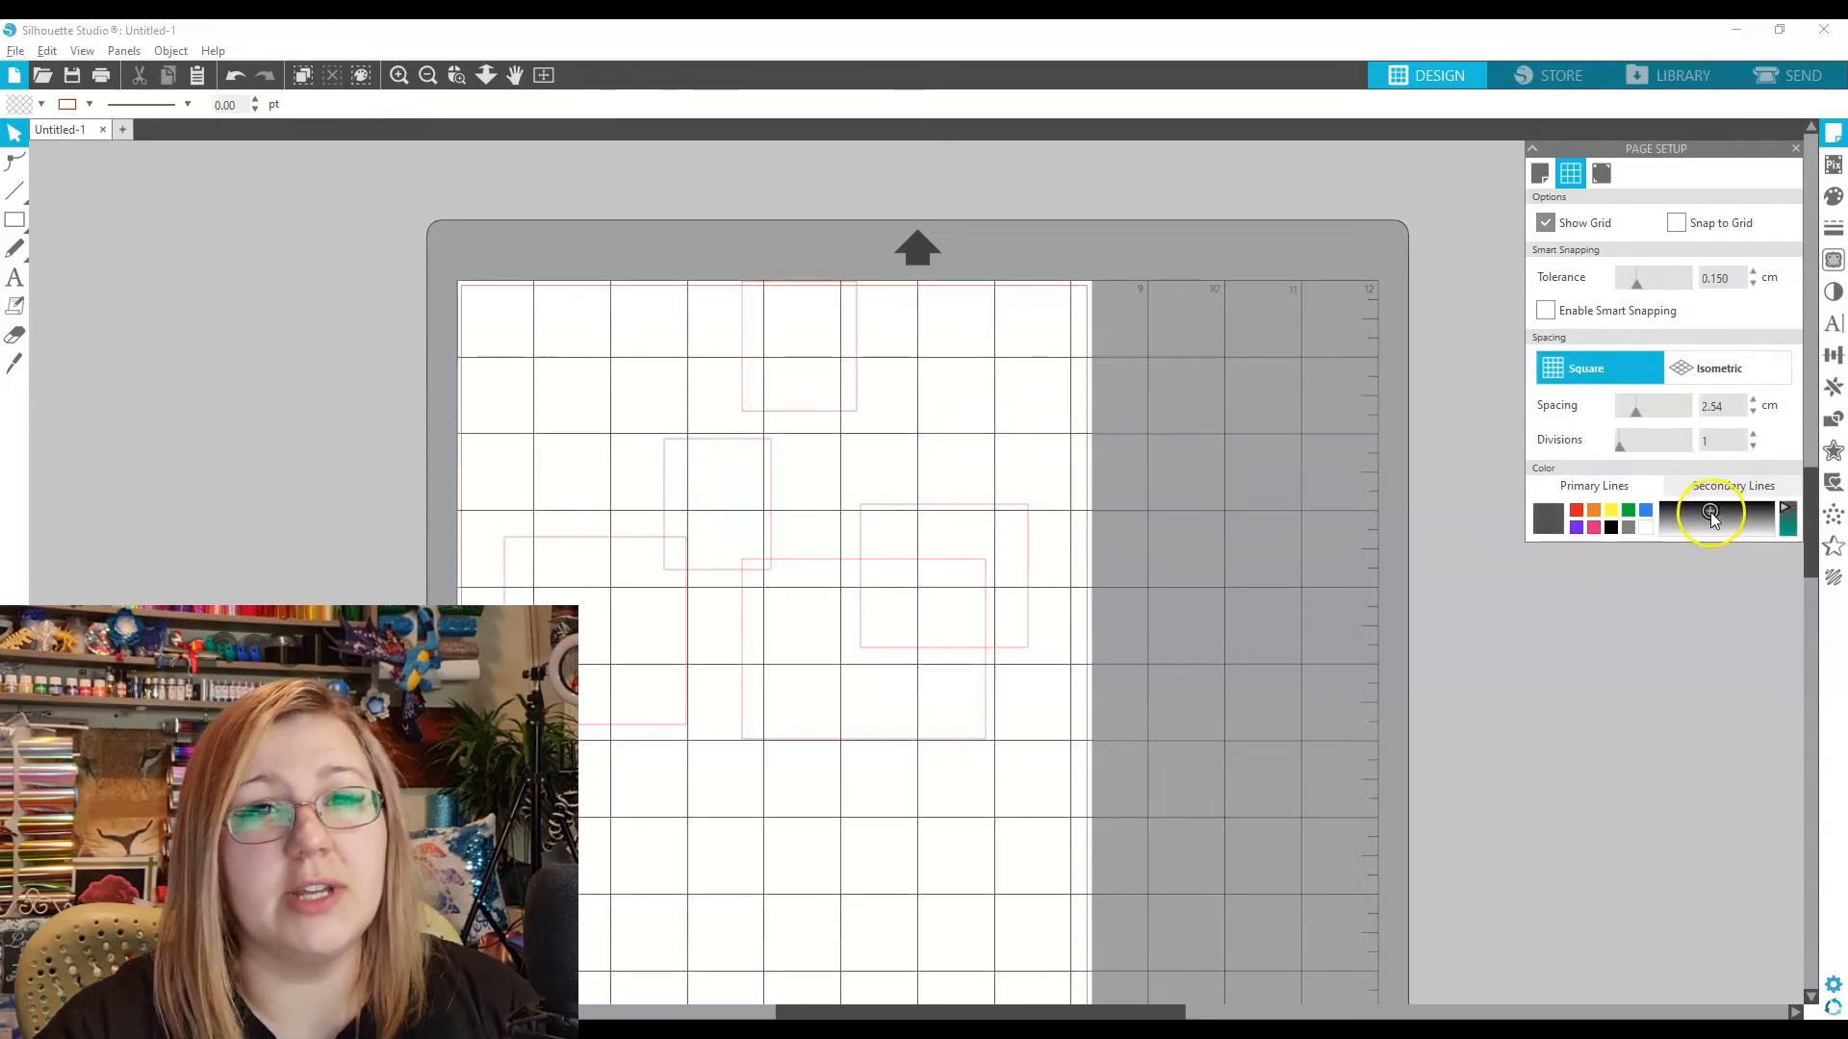
{"action": "mouse_move", "coordinate": [1719, 520]}
{"action": "left_mouse_down"}
{"action": "mouse_move", "coordinate": [1751, 532]}
{"action": "mouse_move", "coordinate": [1683, 536]}
{"action": "mouse_move", "coordinate": [1774, 523]}
{"action": "mouse_move", "coordinate": [1726, 520]}
{"action": "left_mouse_up"}
{"action": "left_click", "coordinate": [1646, 511]}
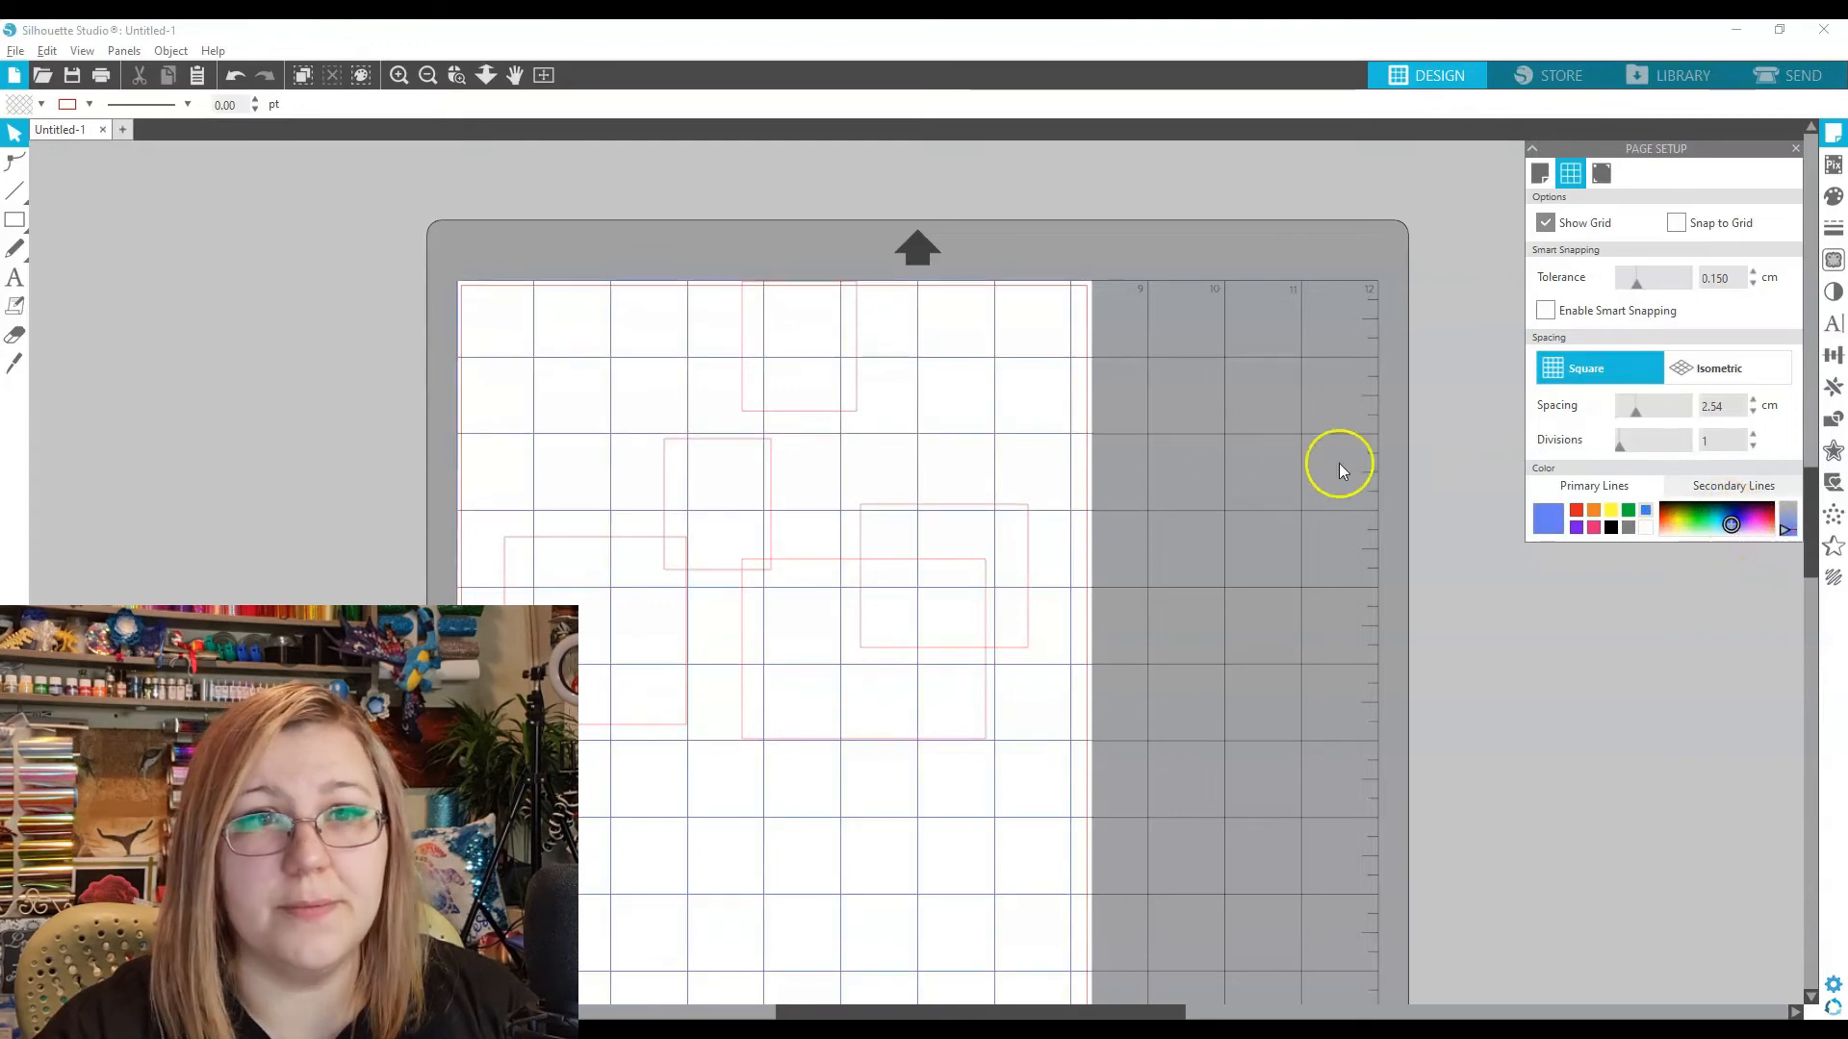
View the registration mark settings, and fill the small right-hand rectangle with green and the uppermost rectangle with pink
{"action": "left_click", "coordinate": [1601, 173]}
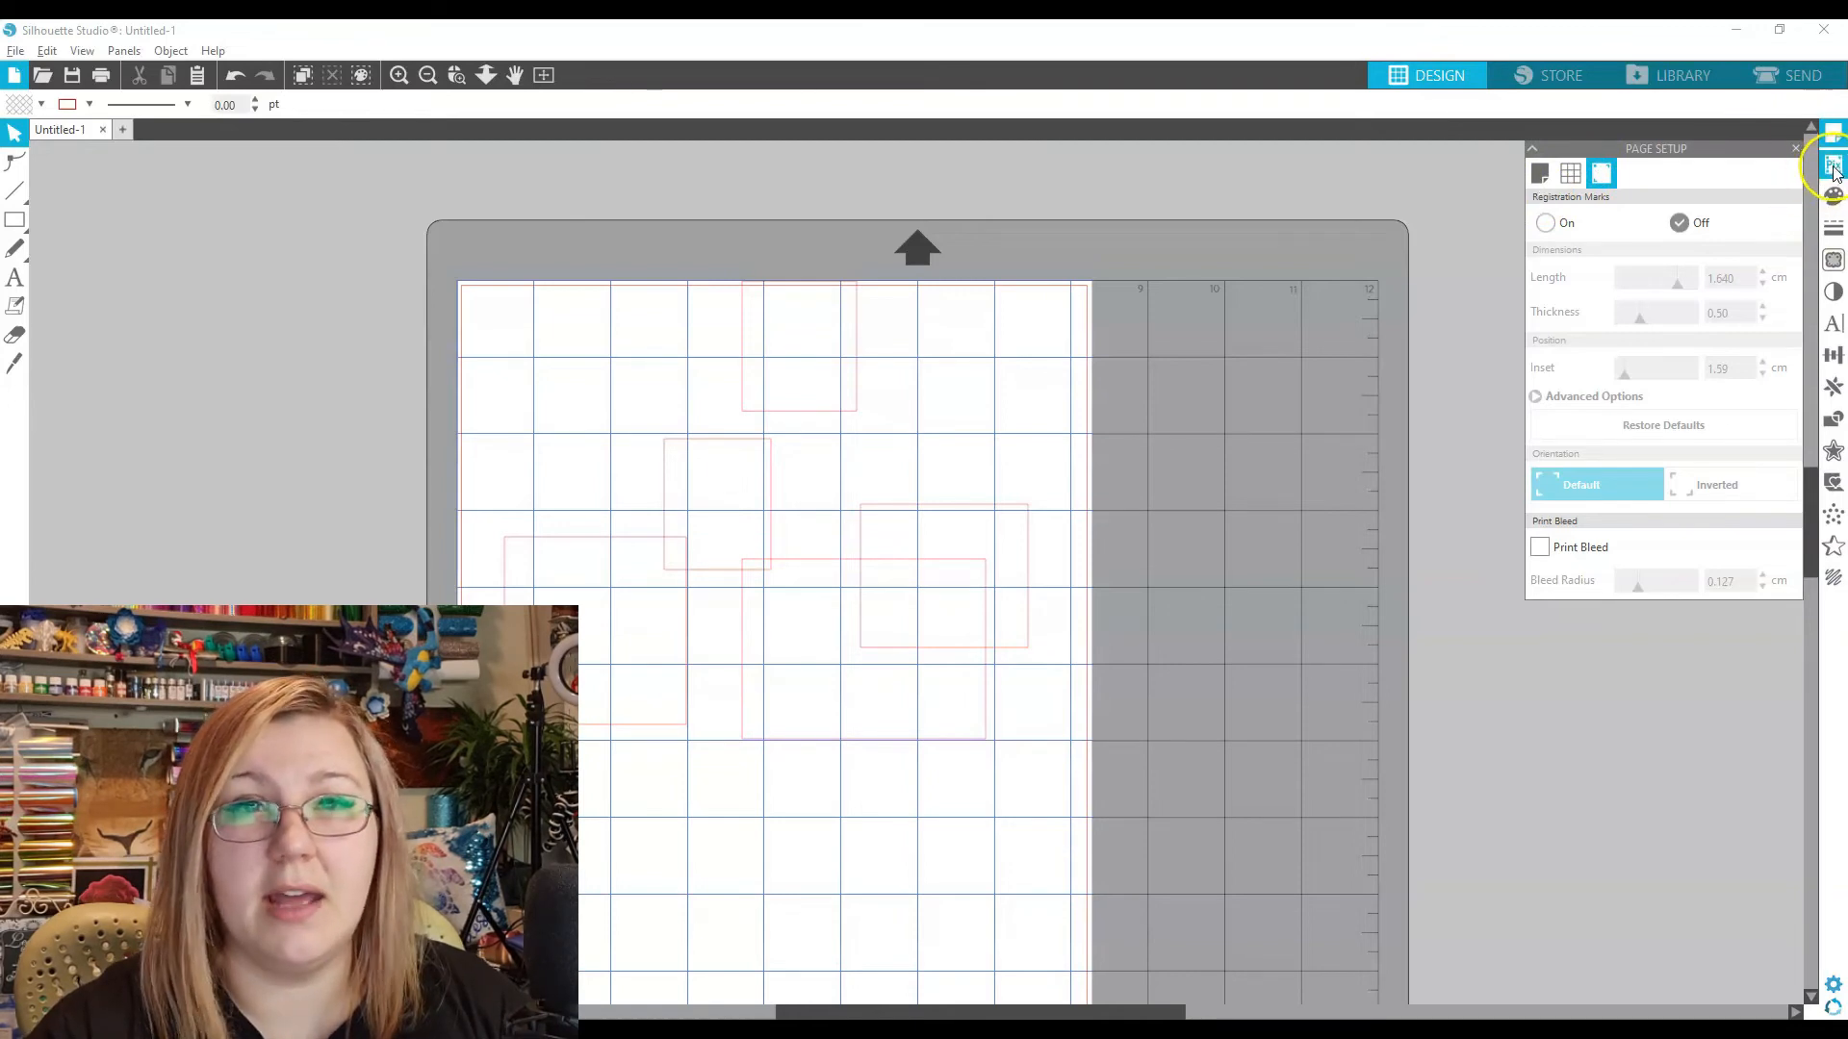
{"action": "left_click", "coordinate": [1833, 197]}
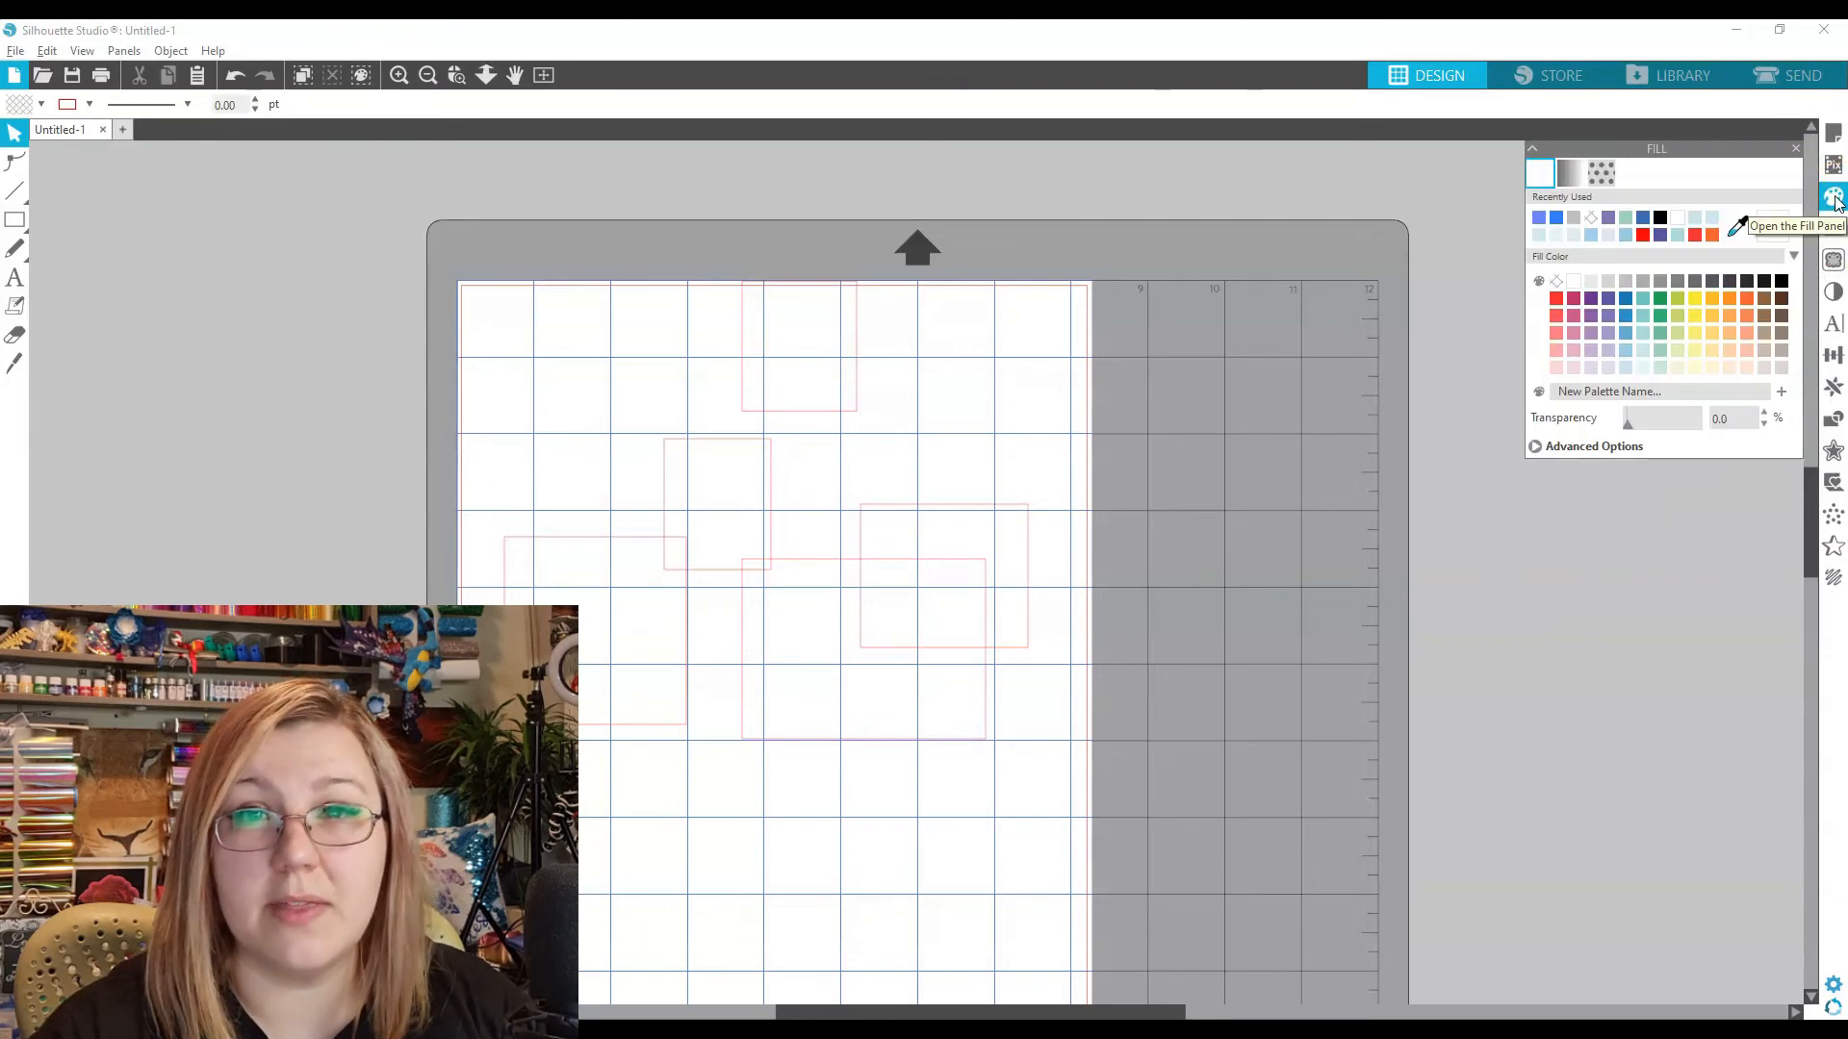
{"action": "left_click", "coordinate": [917, 505]}
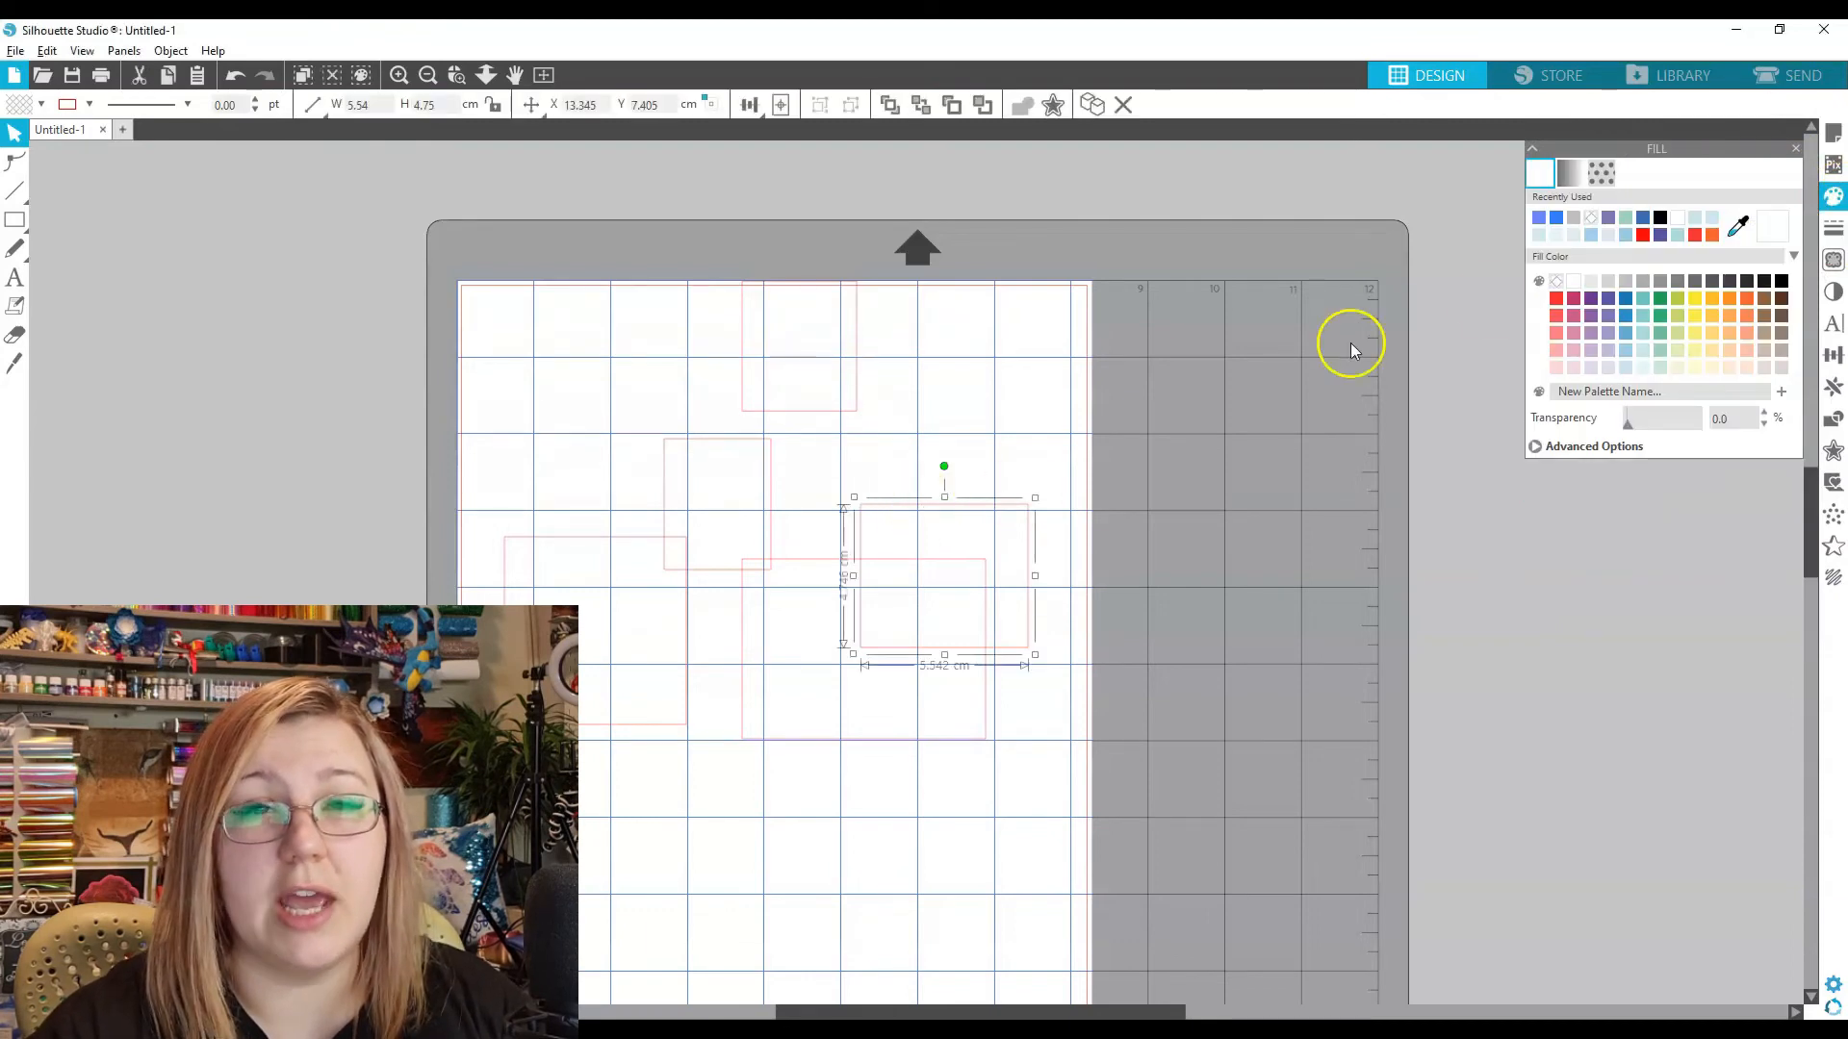
{"action": "left_click", "coordinate": [1659, 320]}
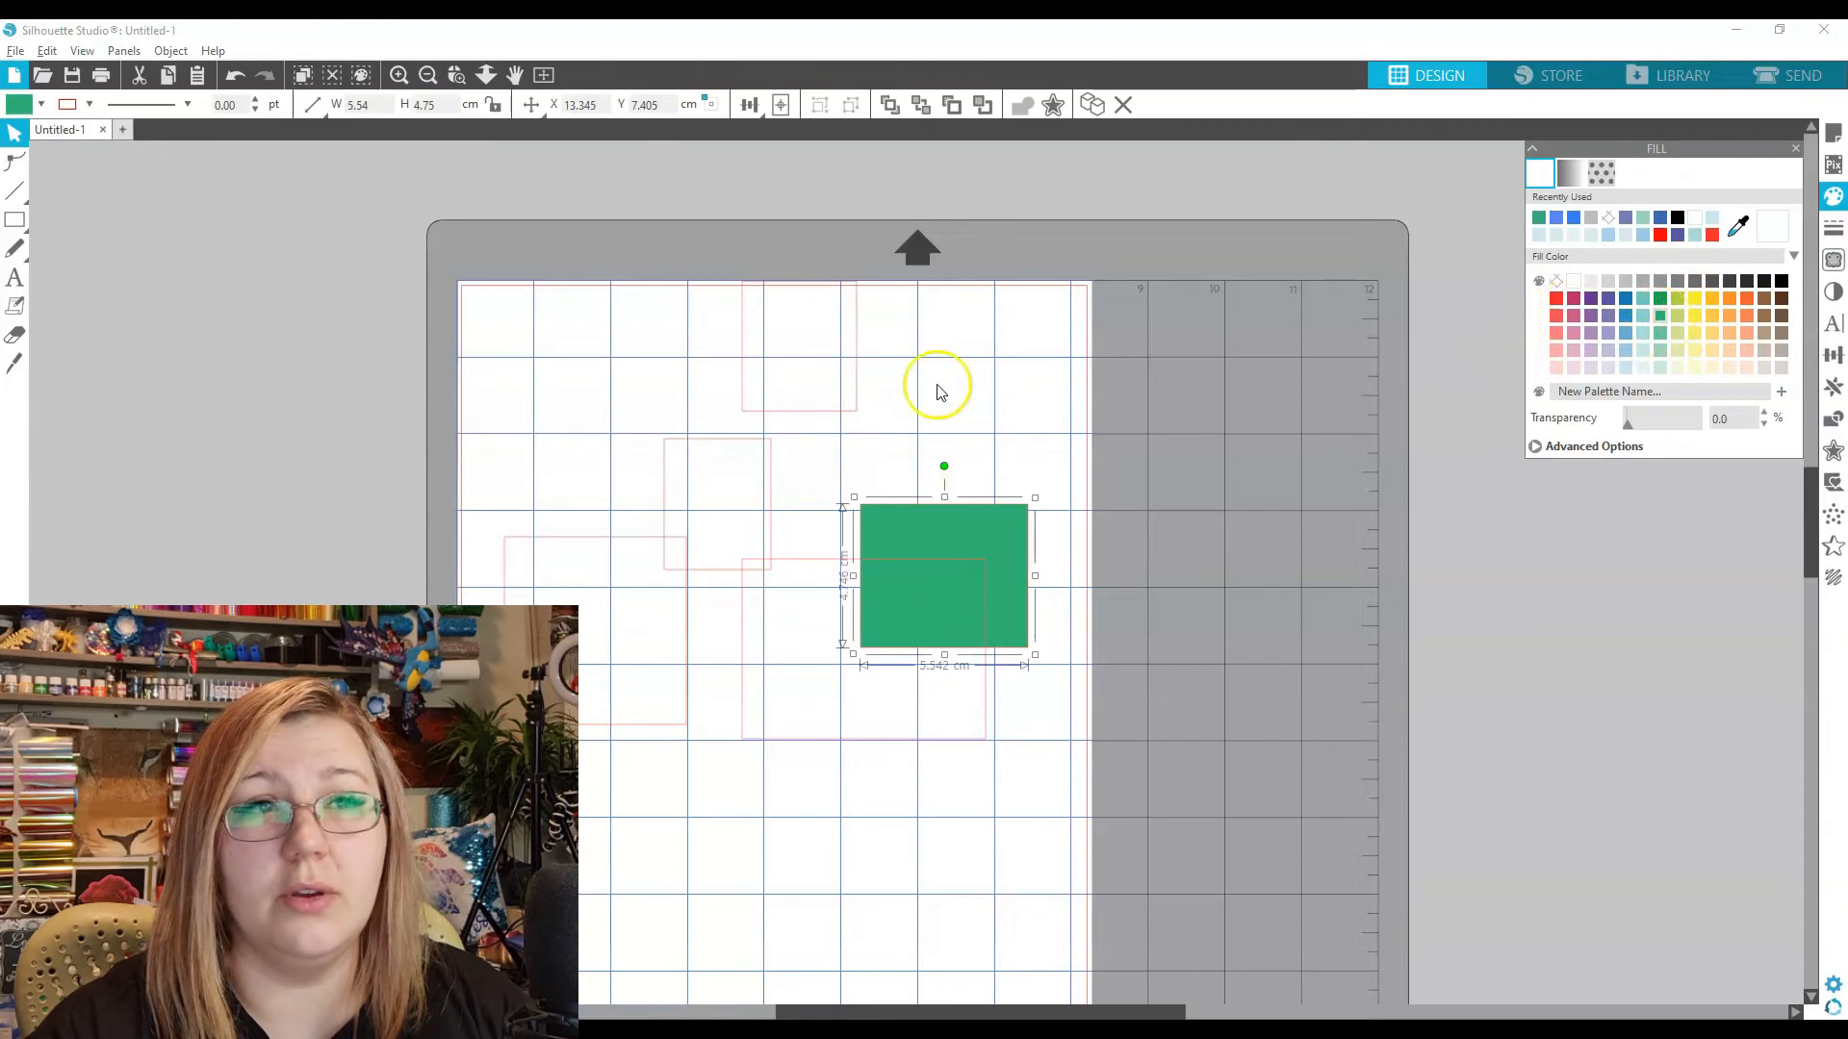
{"action": "left_click", "coordinate": [844, 414]}
{"action": "left_click", "coordinate": [1574, 333]}
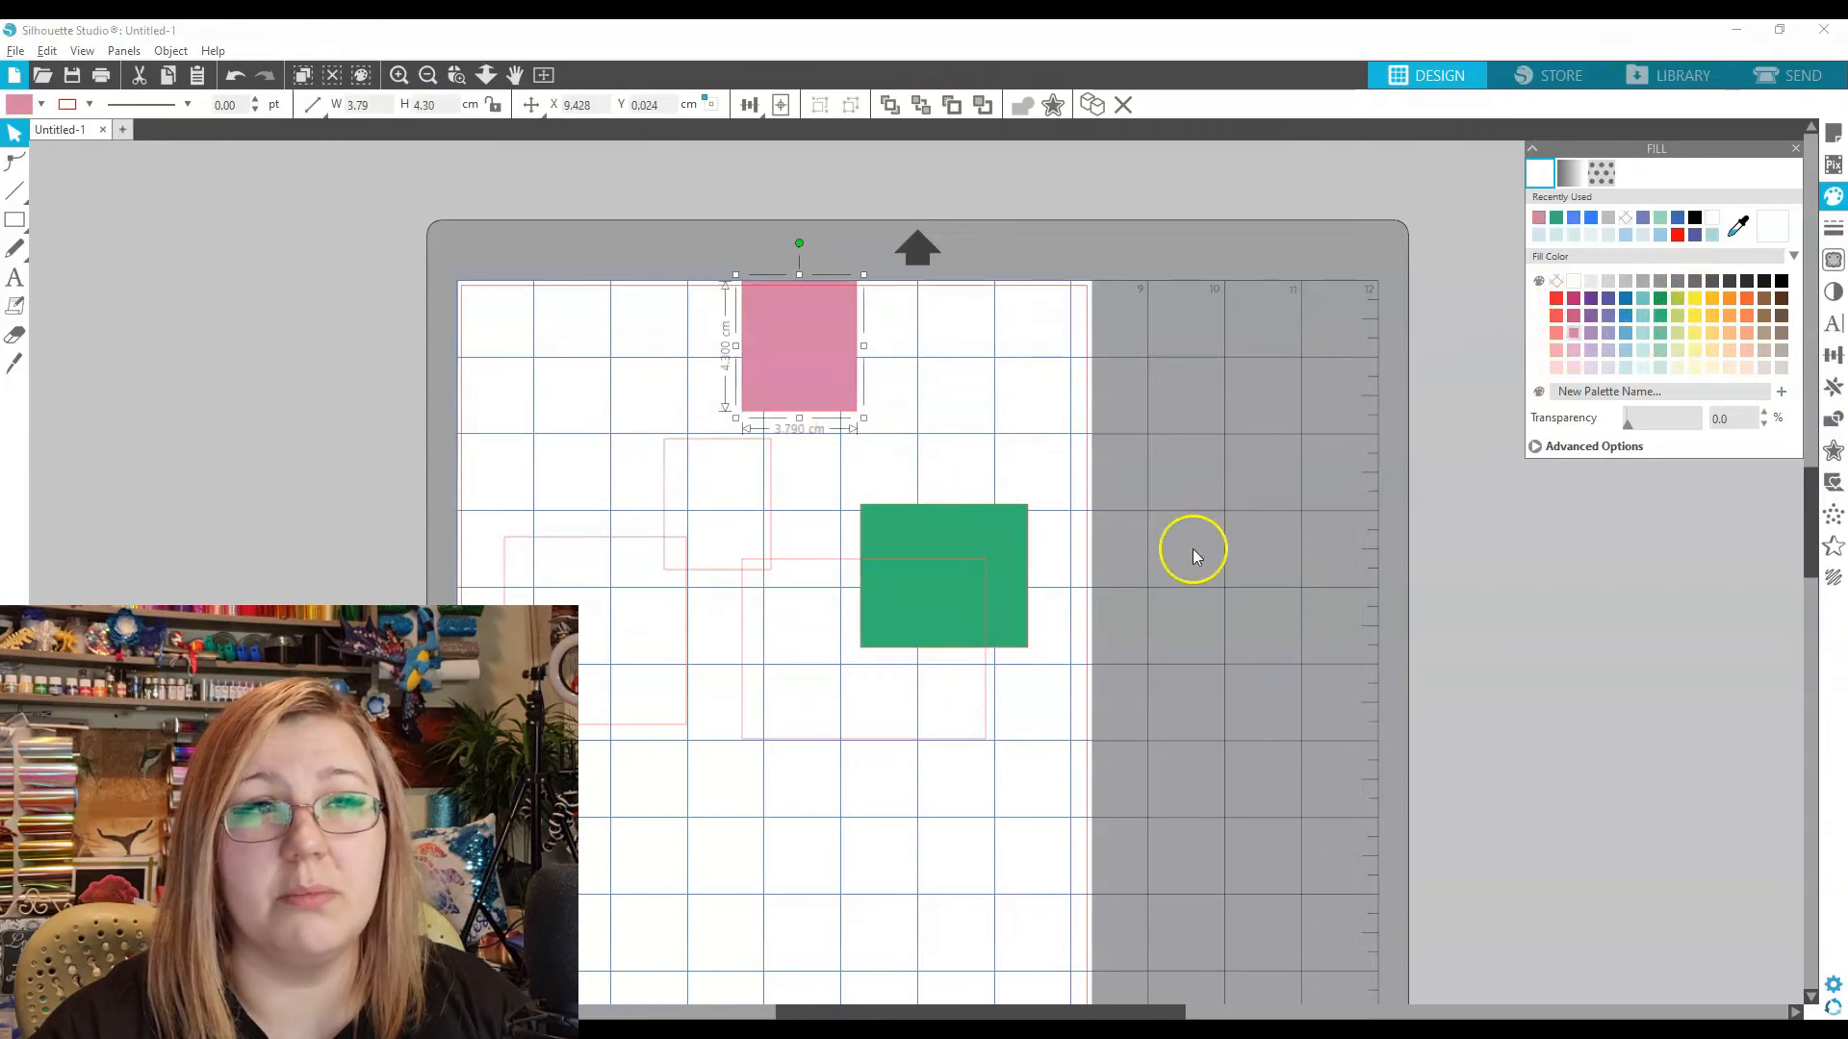
Fill the large lower rectangle with pale yellow, the left rectangle with light brown and the small central rectangle with red
{"action": "left_click", "coordinate": [829, 740]}
{"action": "left_click", "coordinate": [1694, 353]}
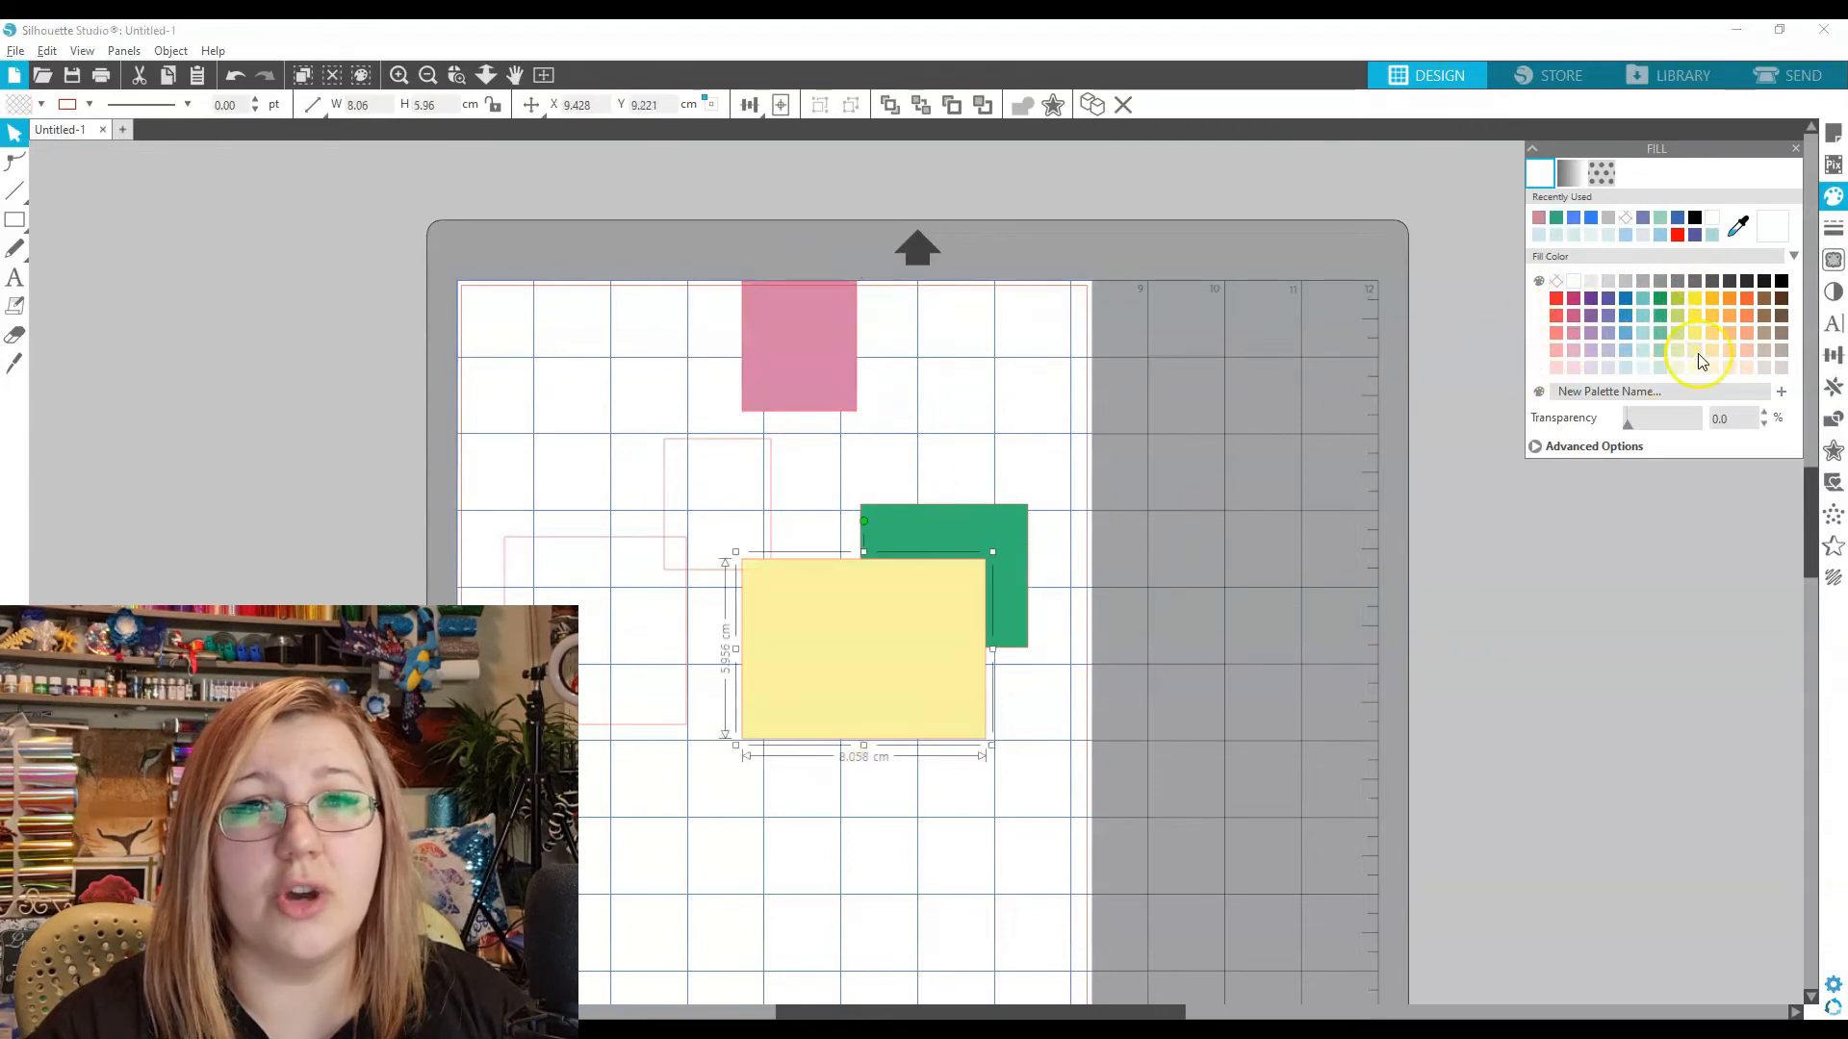
{"action": "left_click", "coordinate": [686, 585]}
{"action": "left_click", "coordinate": [1782, 333]}
{"action": "left_click", "coordinate": [666, 520]}
{"action": "left_click", "coordinate": [1555, 317]}
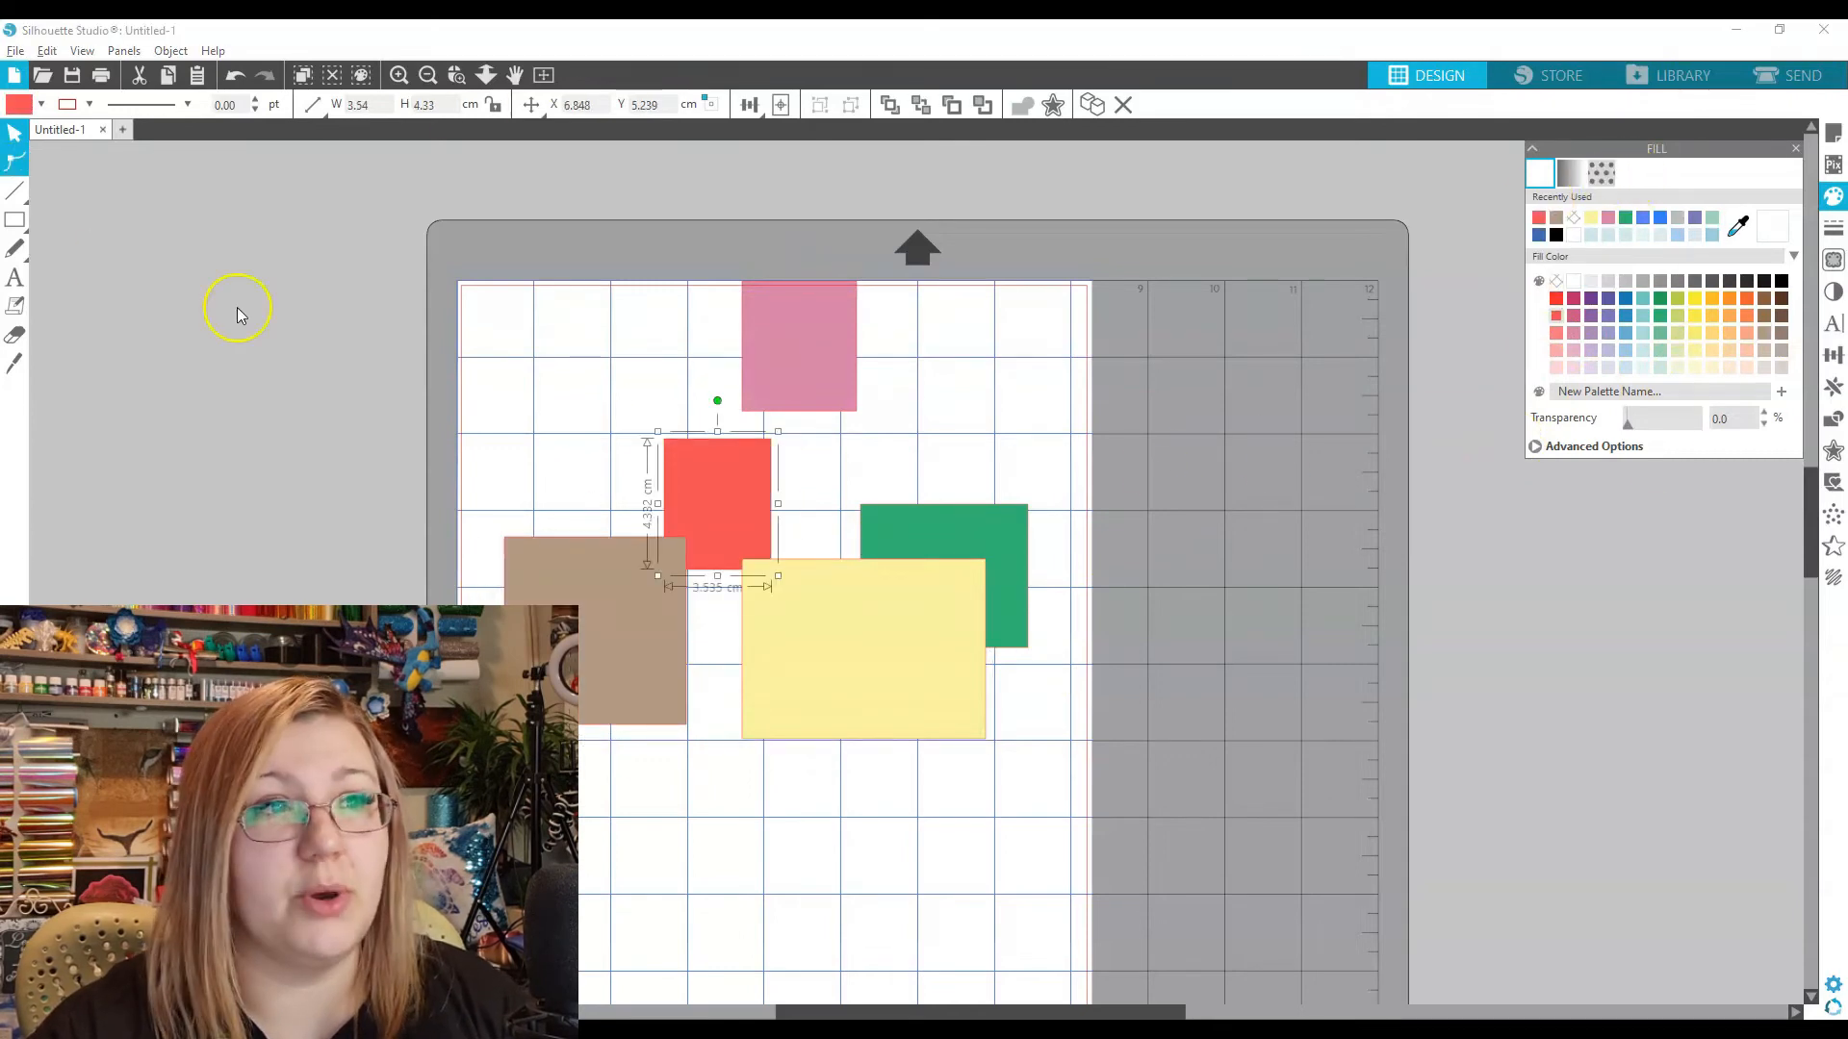
Recolor the small red rectangle pale green, and replace that fill with the black-and-white diamond pattern
{"action": "left_click", "coordinate": [41, 104]}
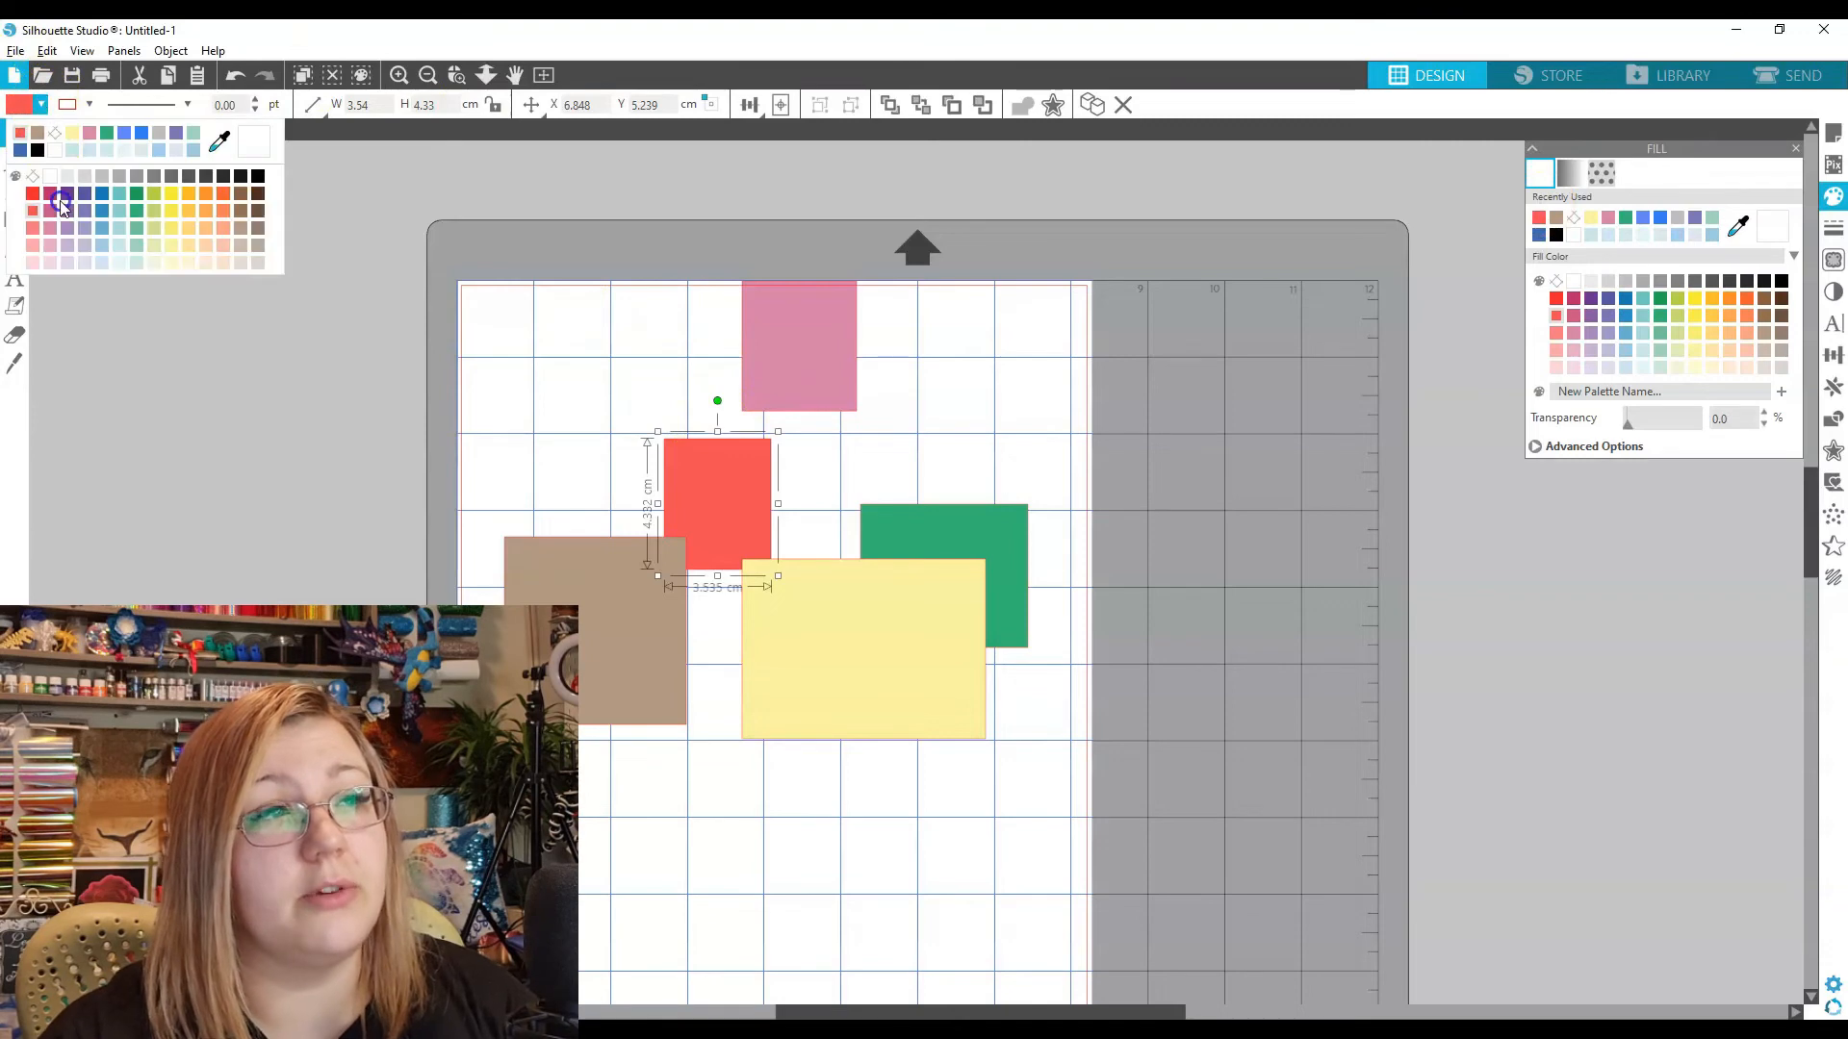
{"action": "left_click", "coordinate": [134, 246]}
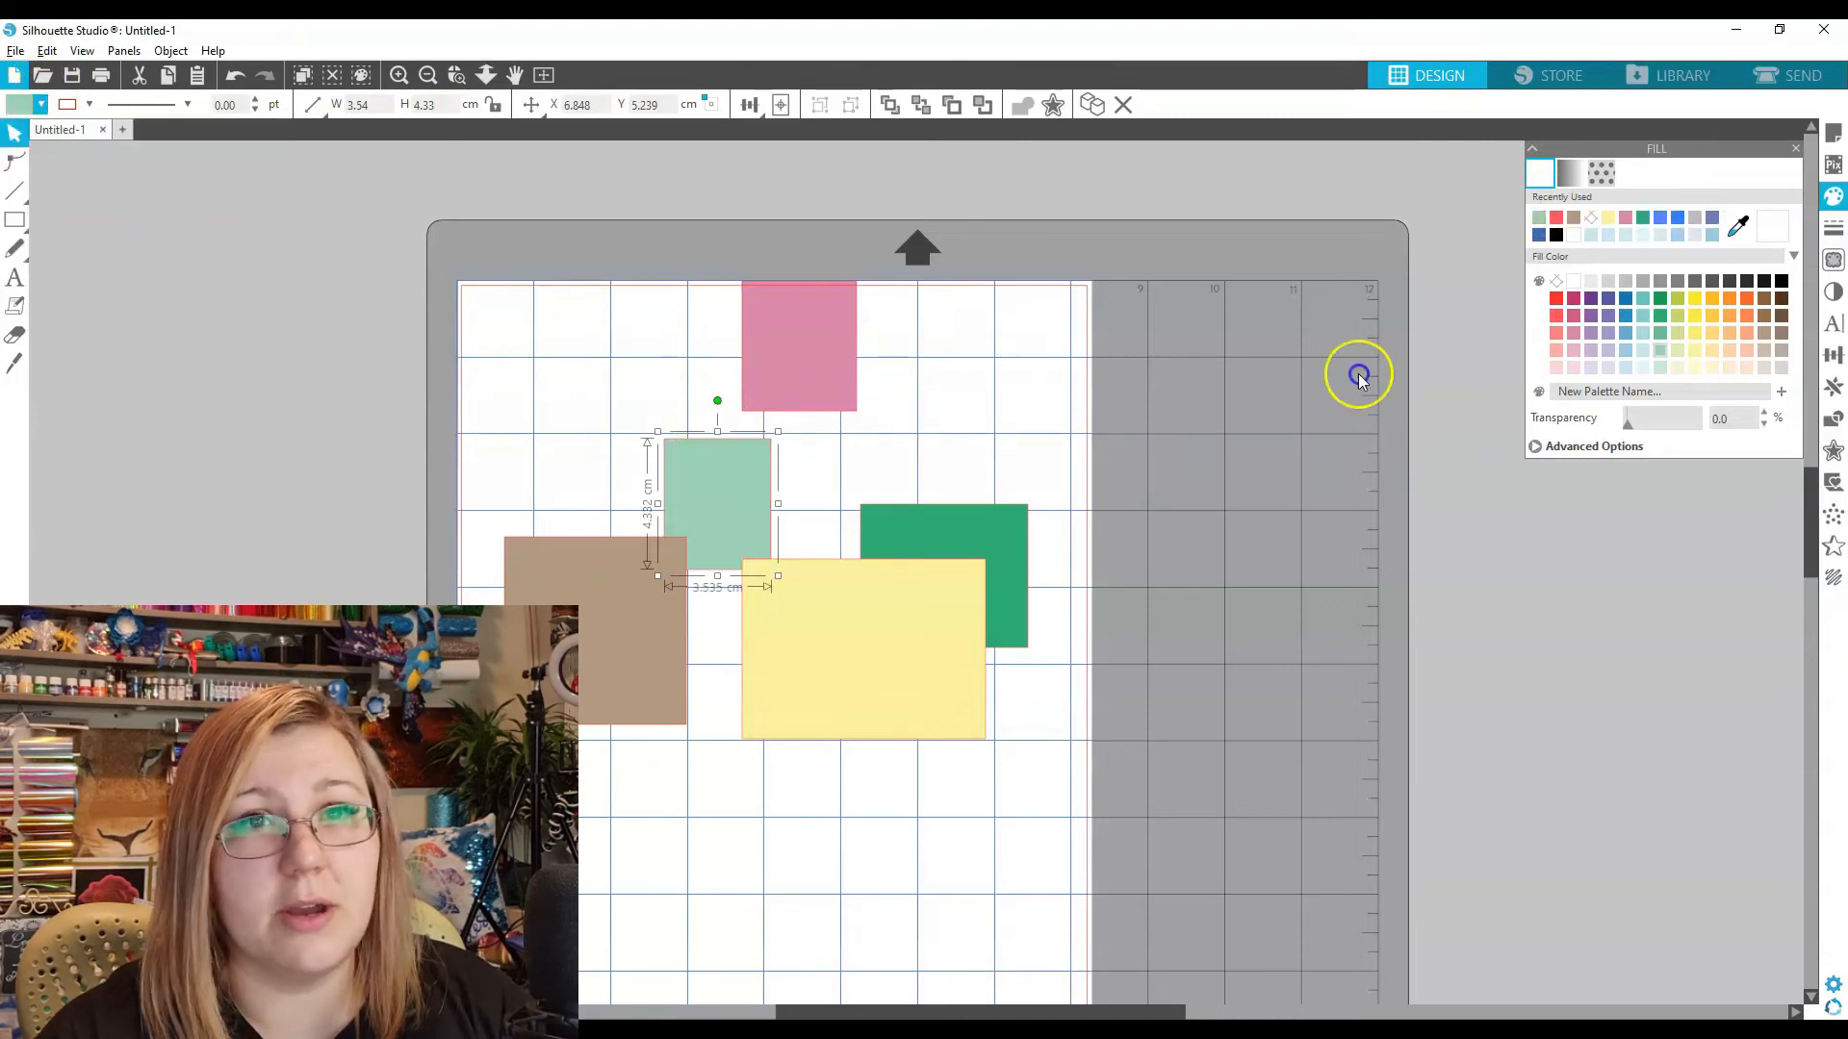
{"action": "left_click", "coordinate": [1579, 173]}
{"action": "left_click", "coordinate": [1601, 174]}
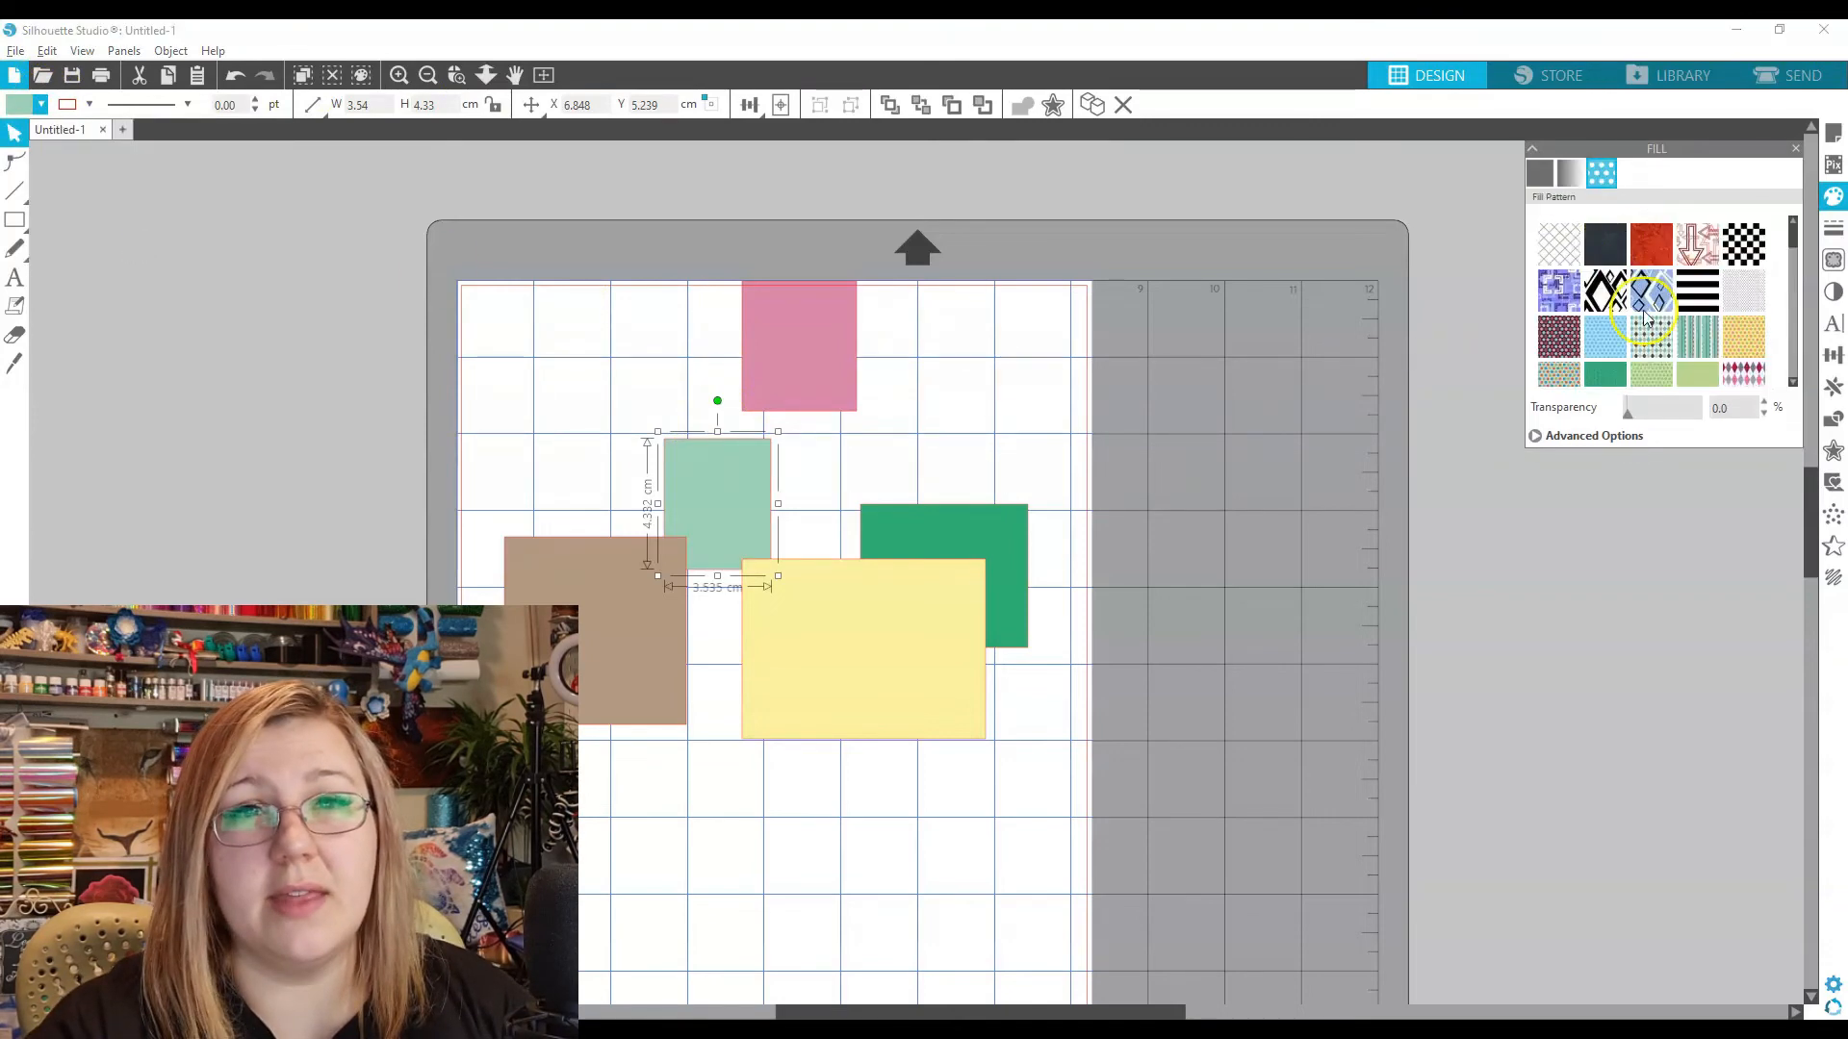
{"action": "left_click", "coordinate": [1604, 293]}
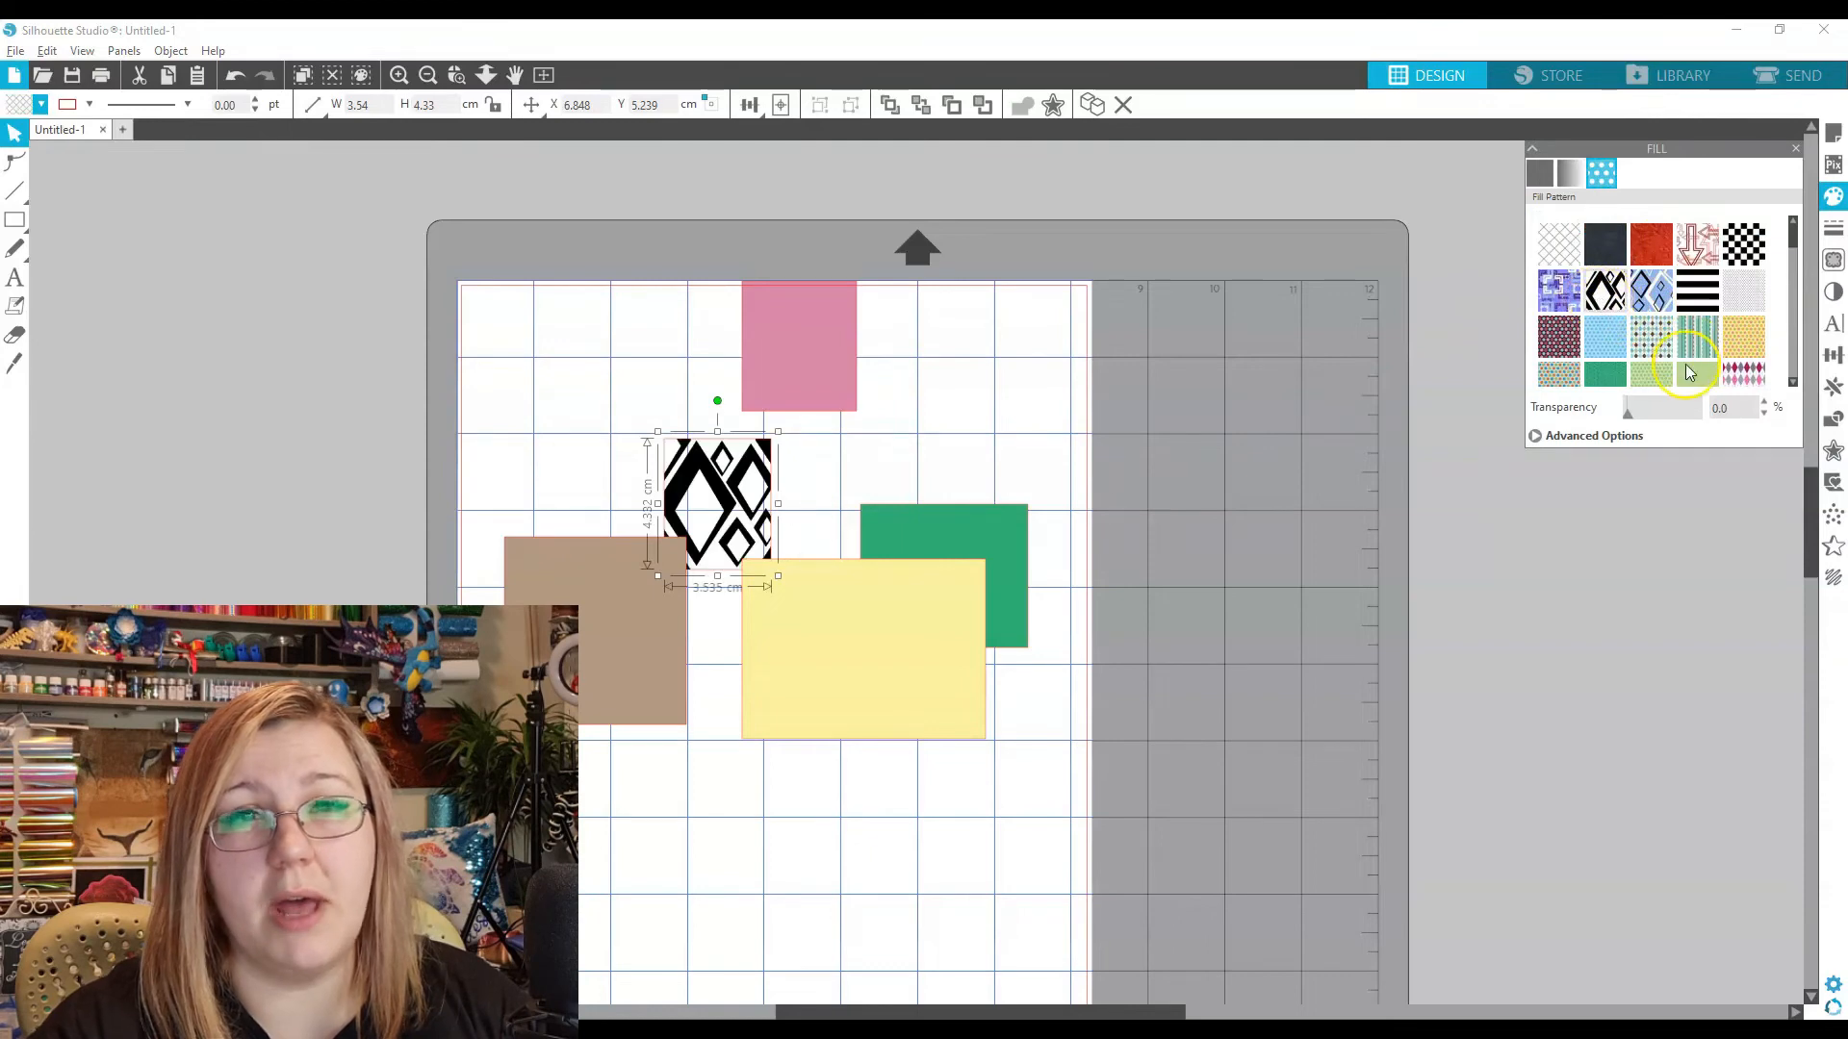
View the Trace and Text Style options, and add the text "Hello!" just below the filled rectangles
{"action": "left_click", "coordinate": [1833, 260]}
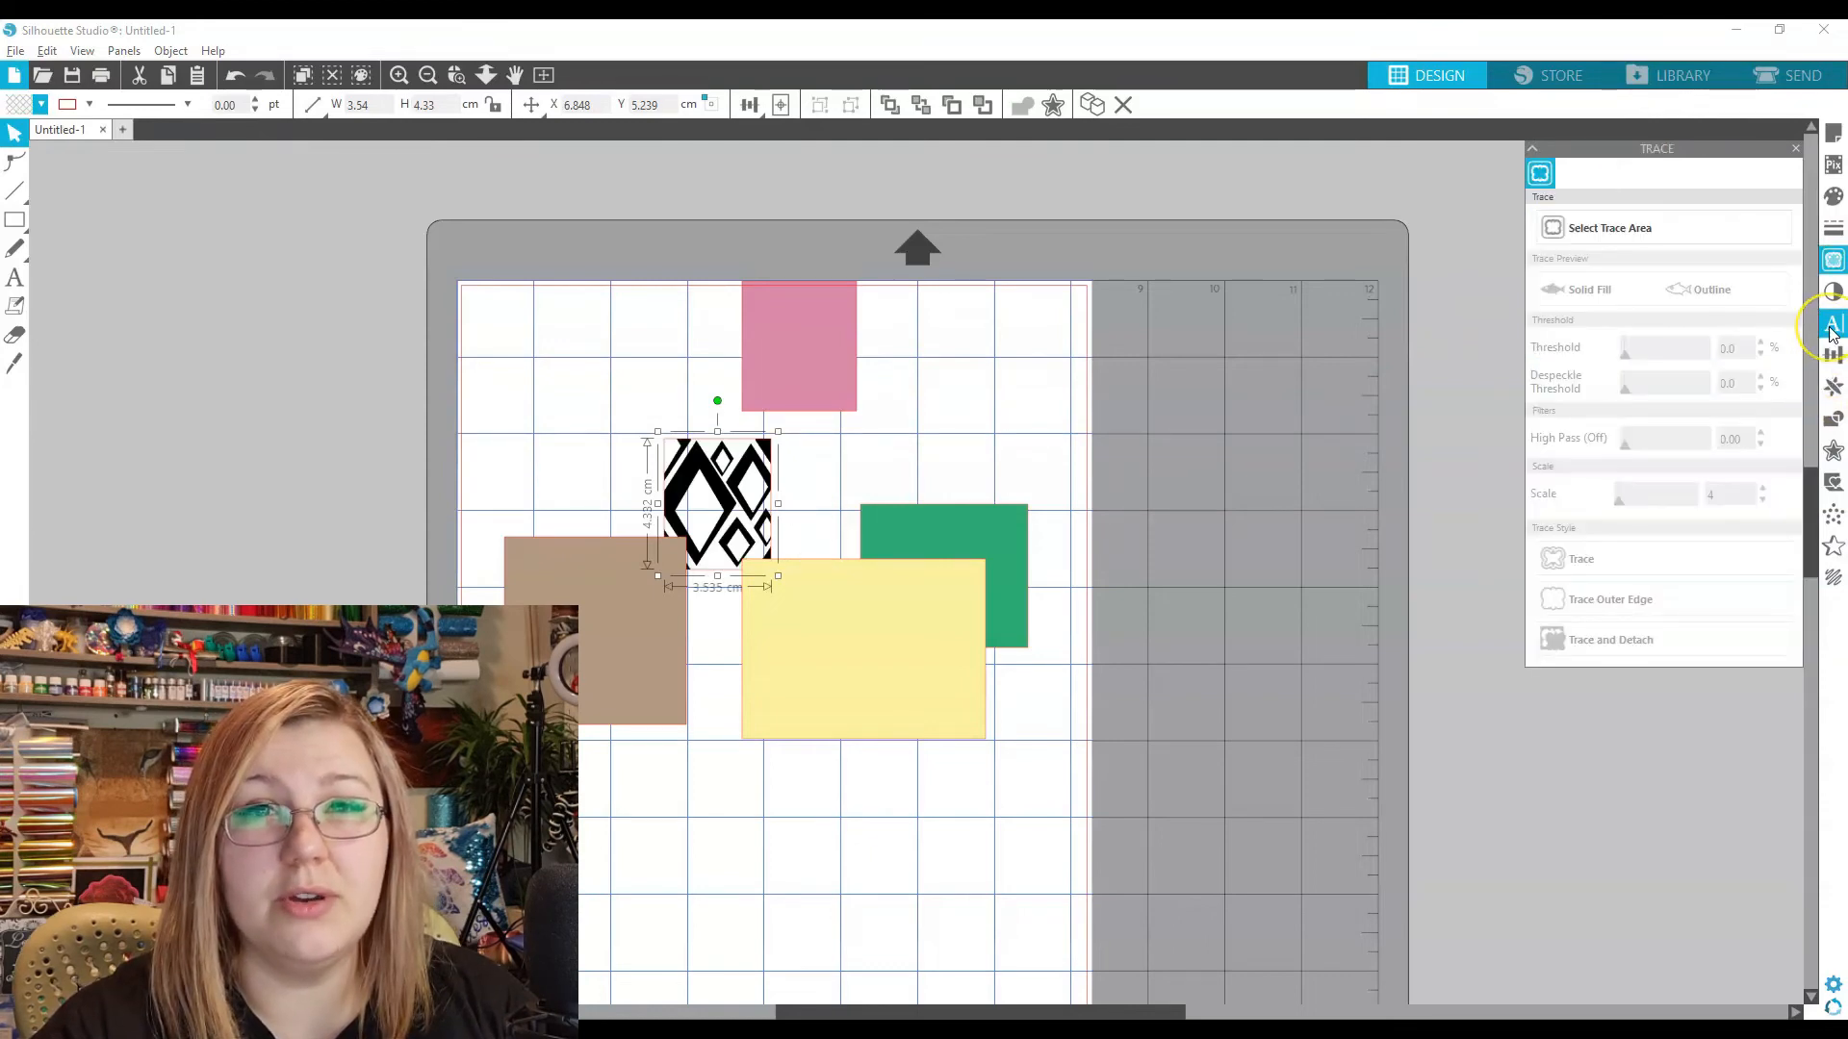
{"action": "left_click", "coordinate": [1831, 329]}
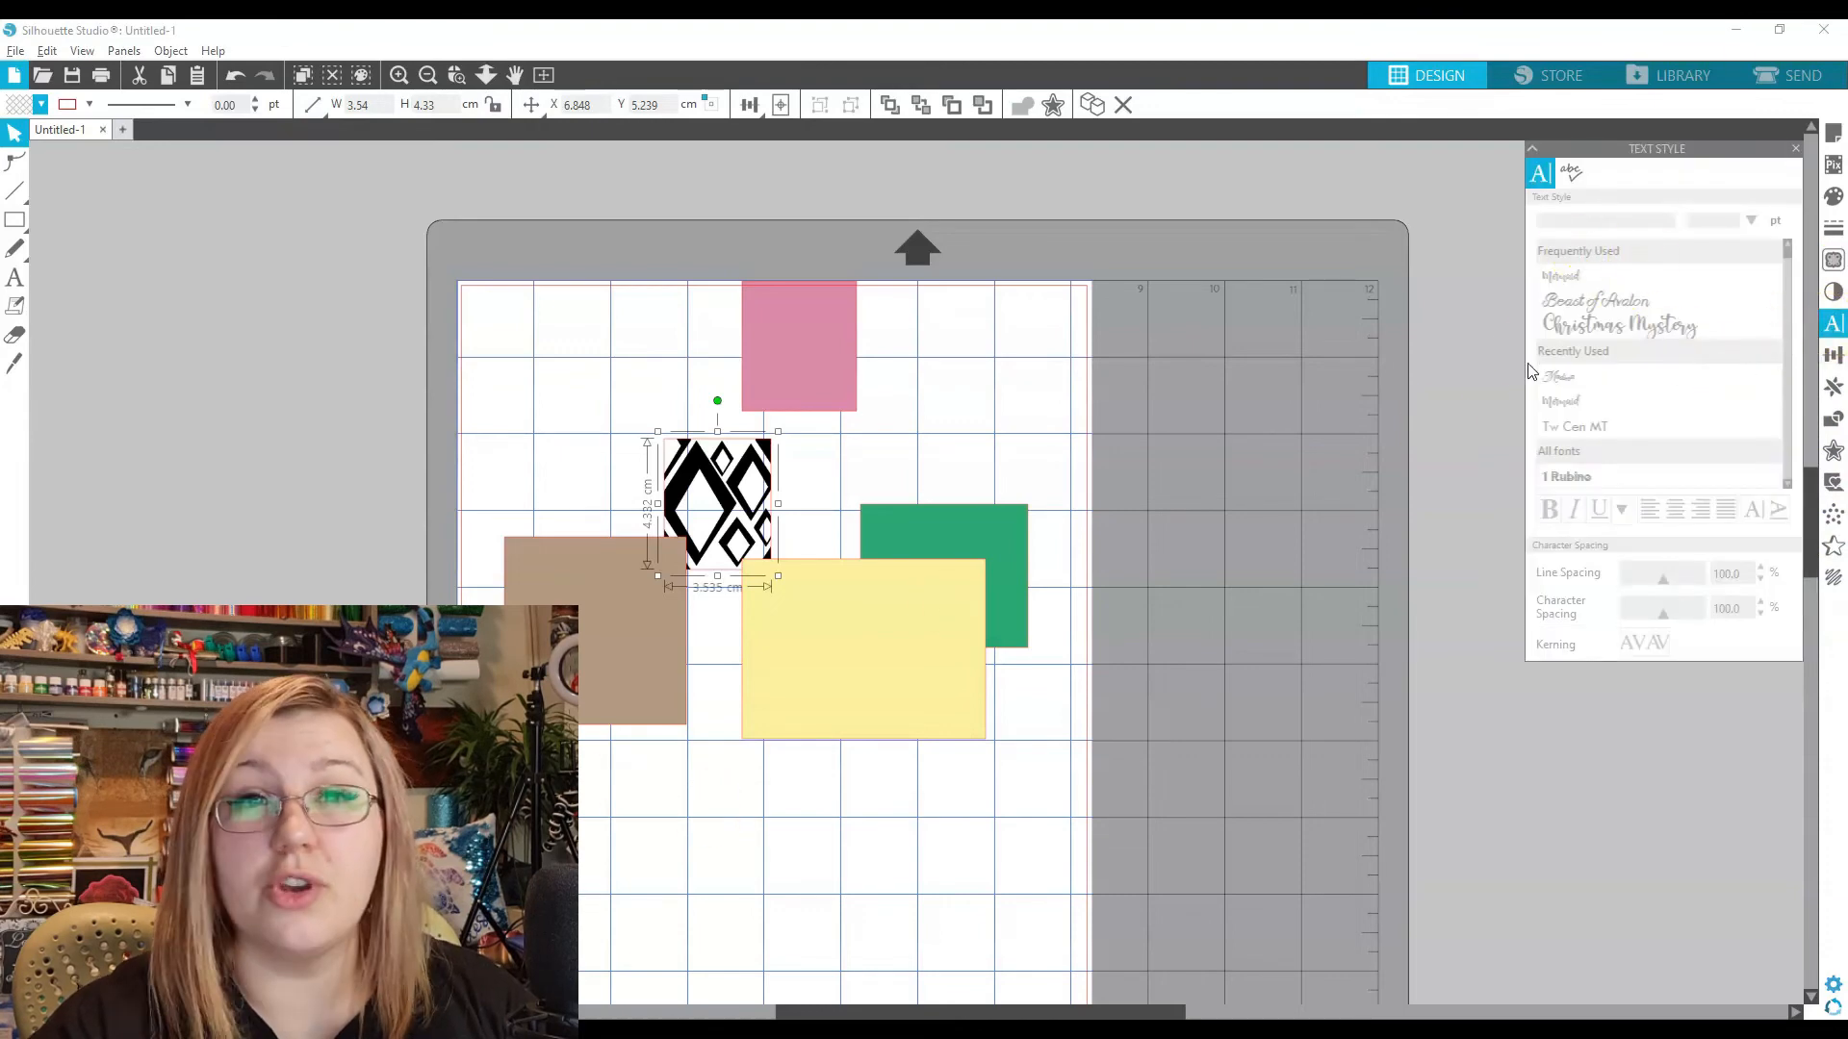
{"action": "left_click", "coordinate": [15, 281]}
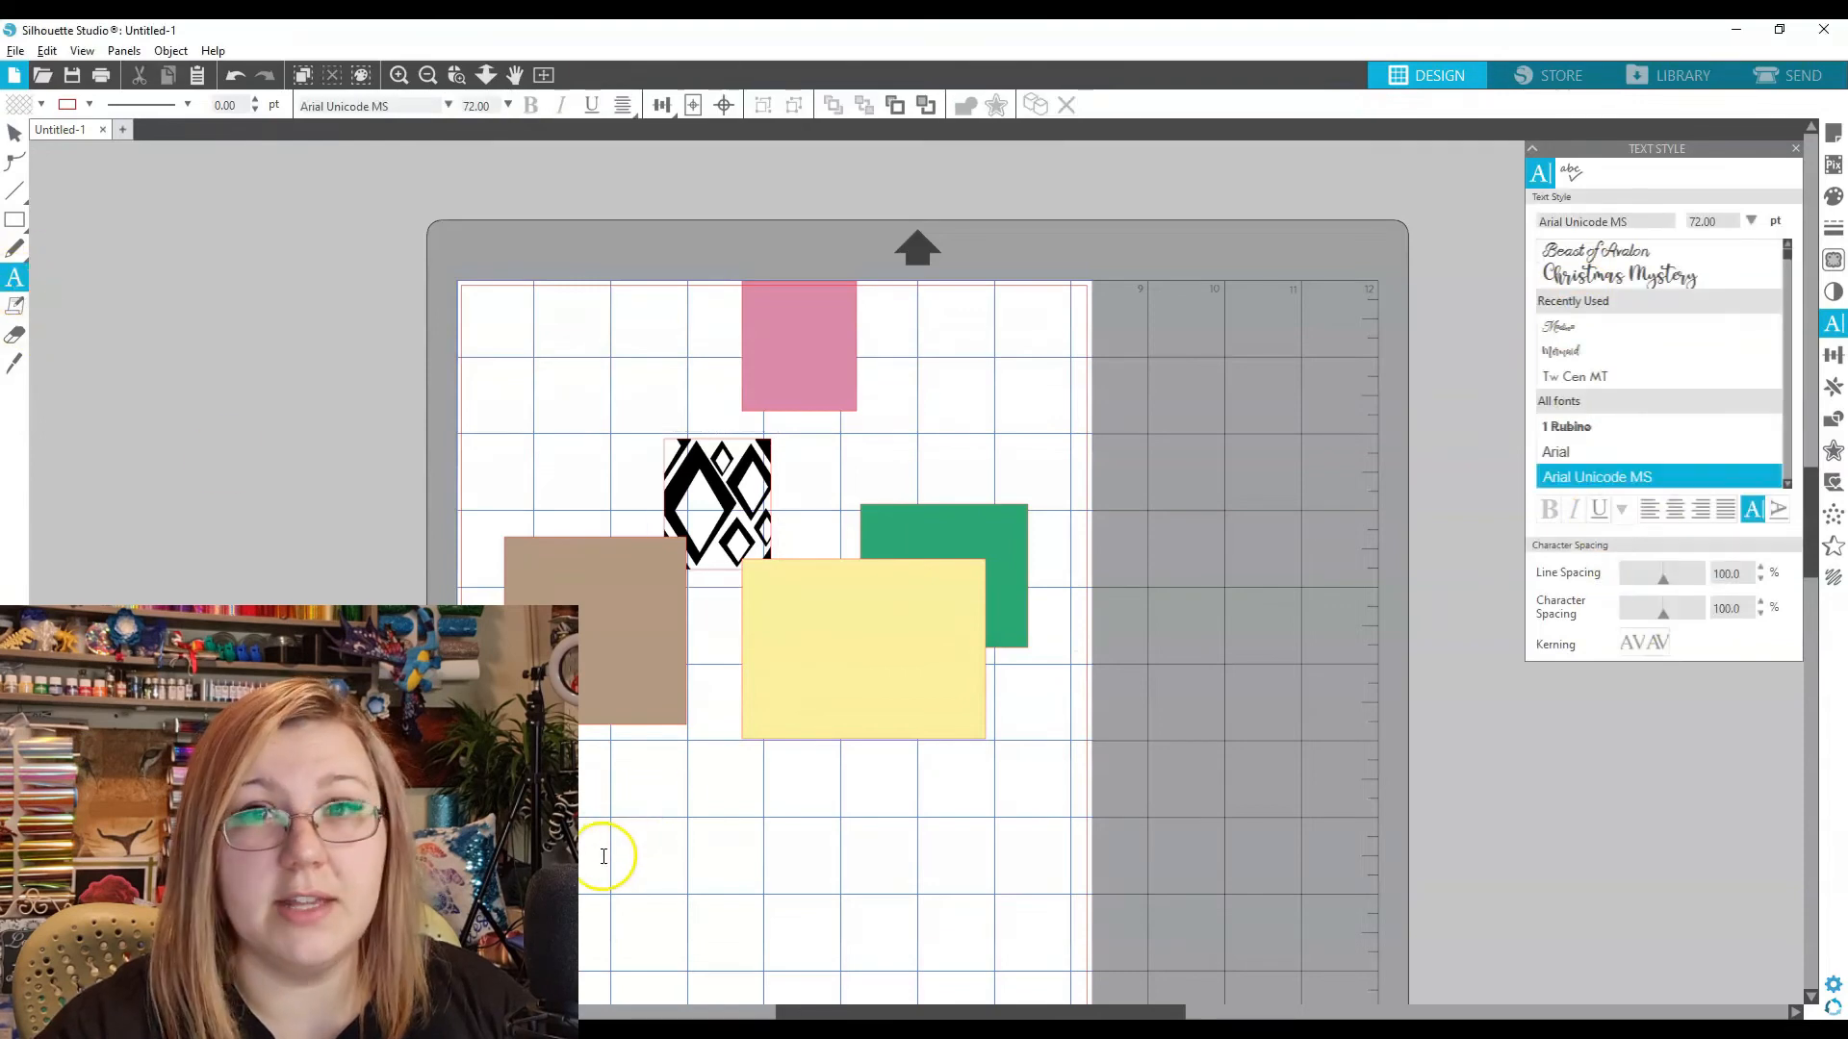
{"action": "left_click", "coordinate": [621, 827]}
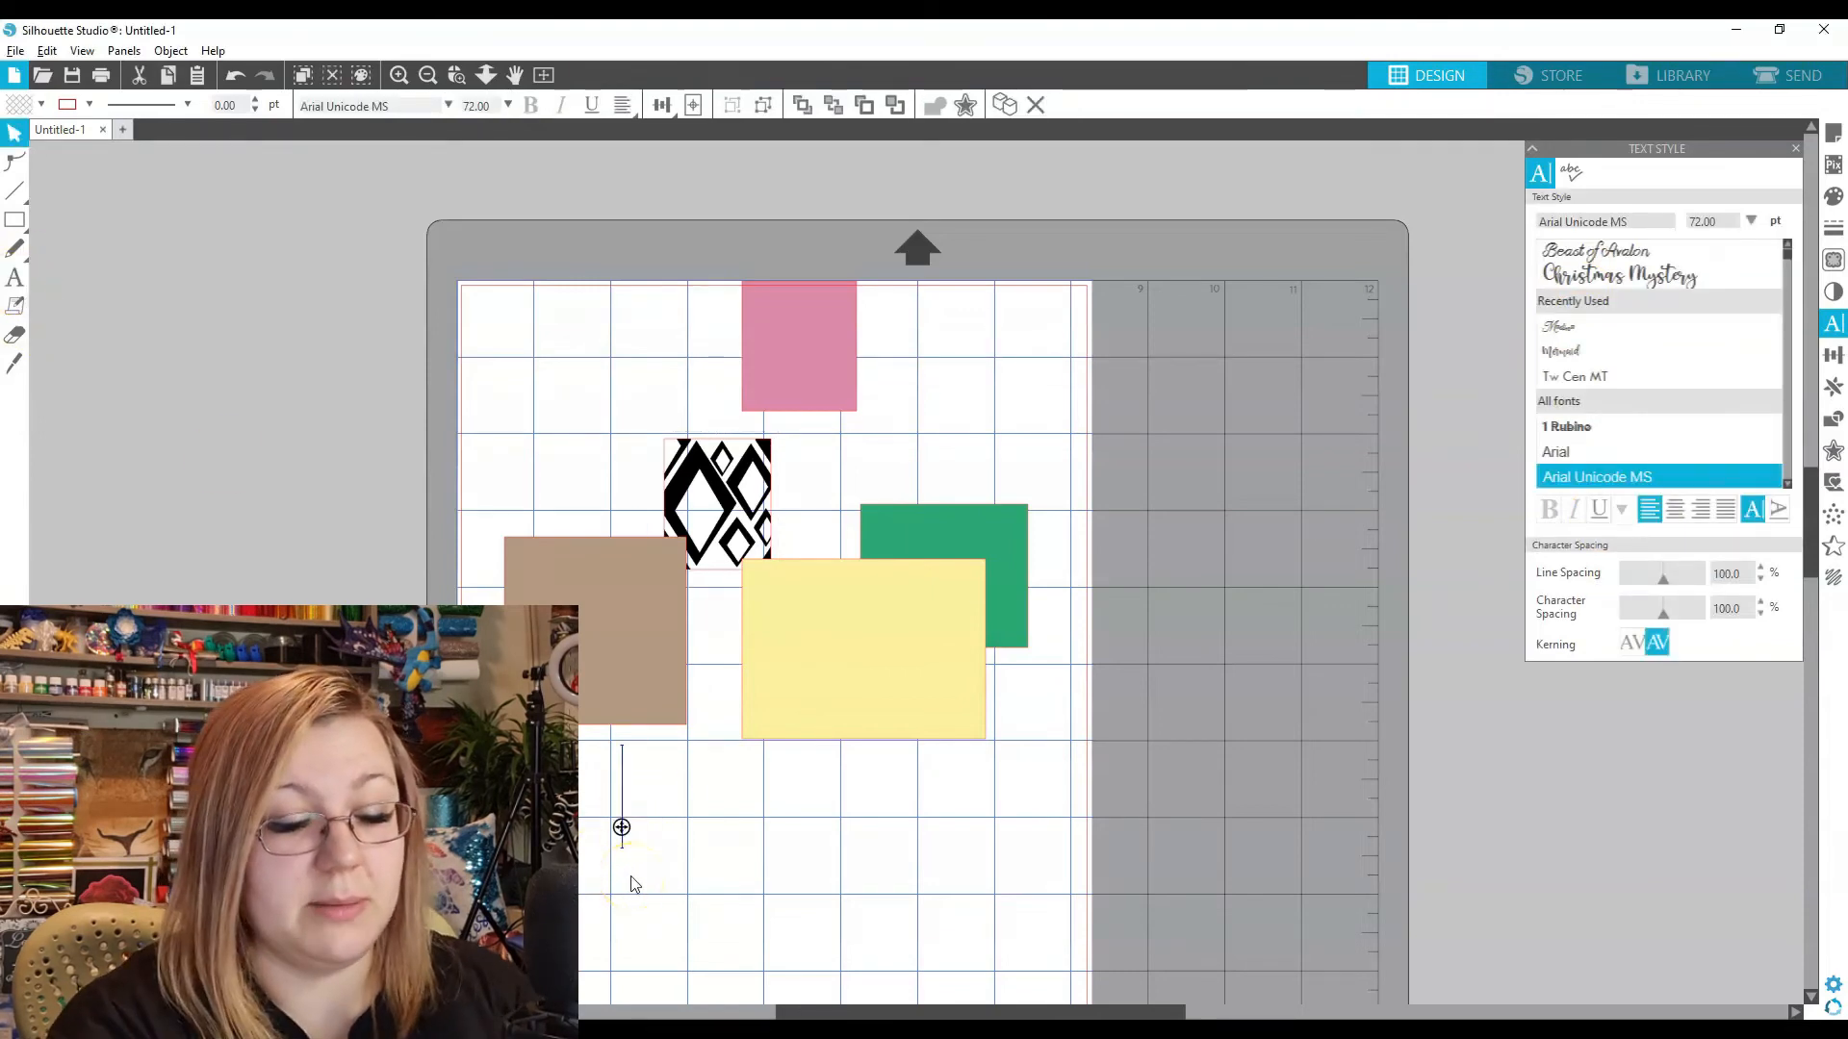
{"action": "type", "text": "Hello!"}
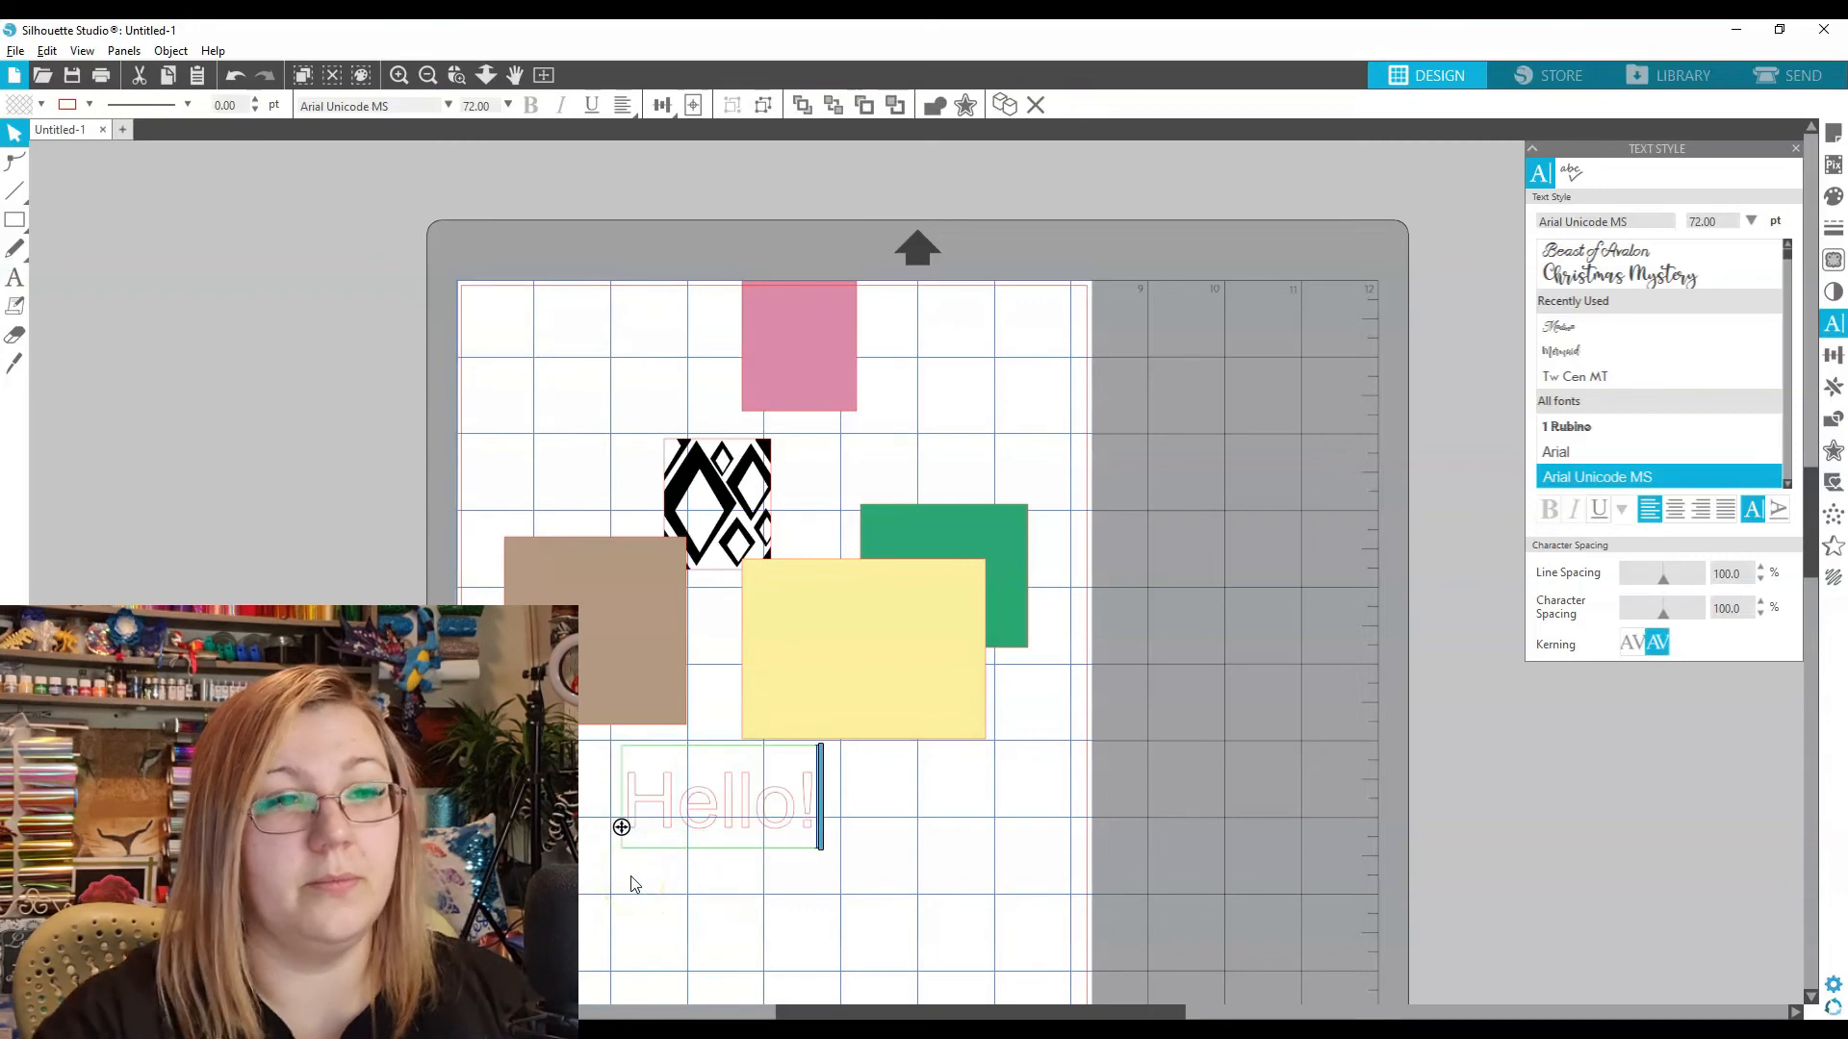
{"action": "left_click", "coordinate": [844, 801]}
Try several fonts on the "Hello!" text, set it to Adobe Caslon Pro, and set its line spacing to 95%
{"action": "left_click", "coordinate": [751, 820]}
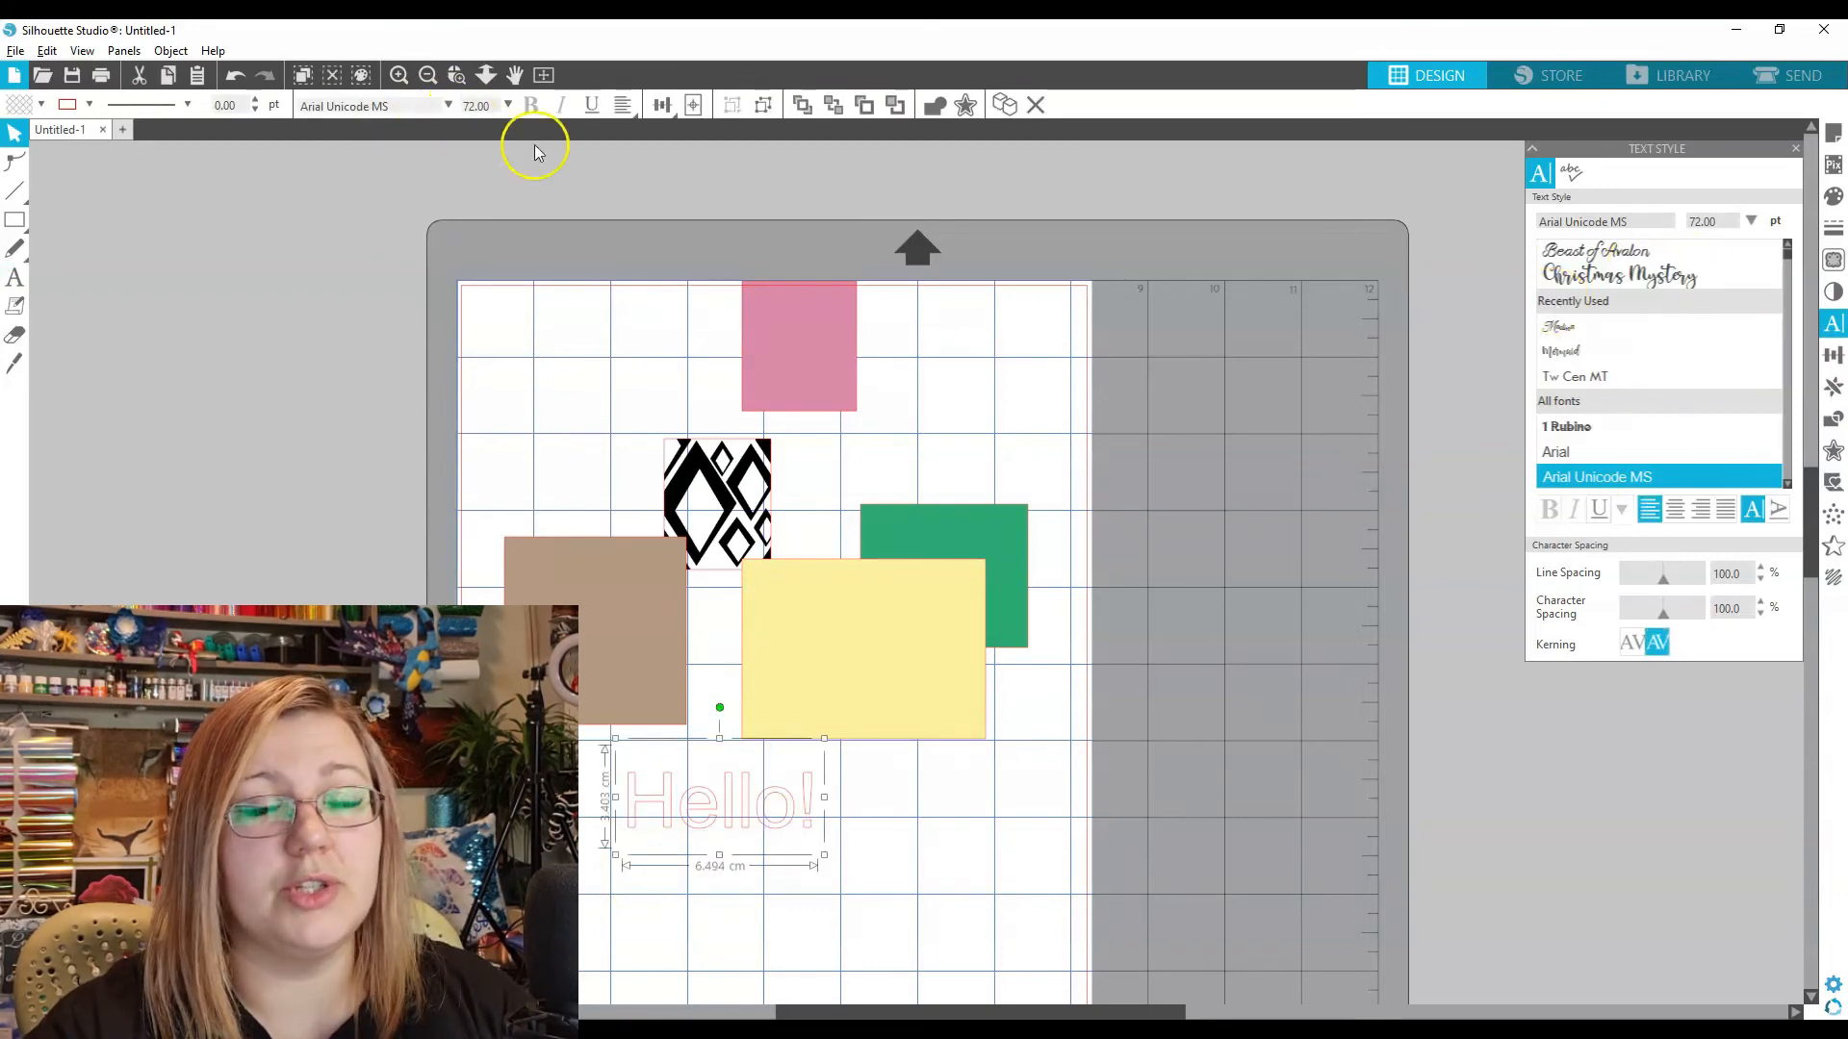
{"action": "scroll", "coordinate": [1636, 375], "scroll_direction": "down", "scroll_amount": 2}
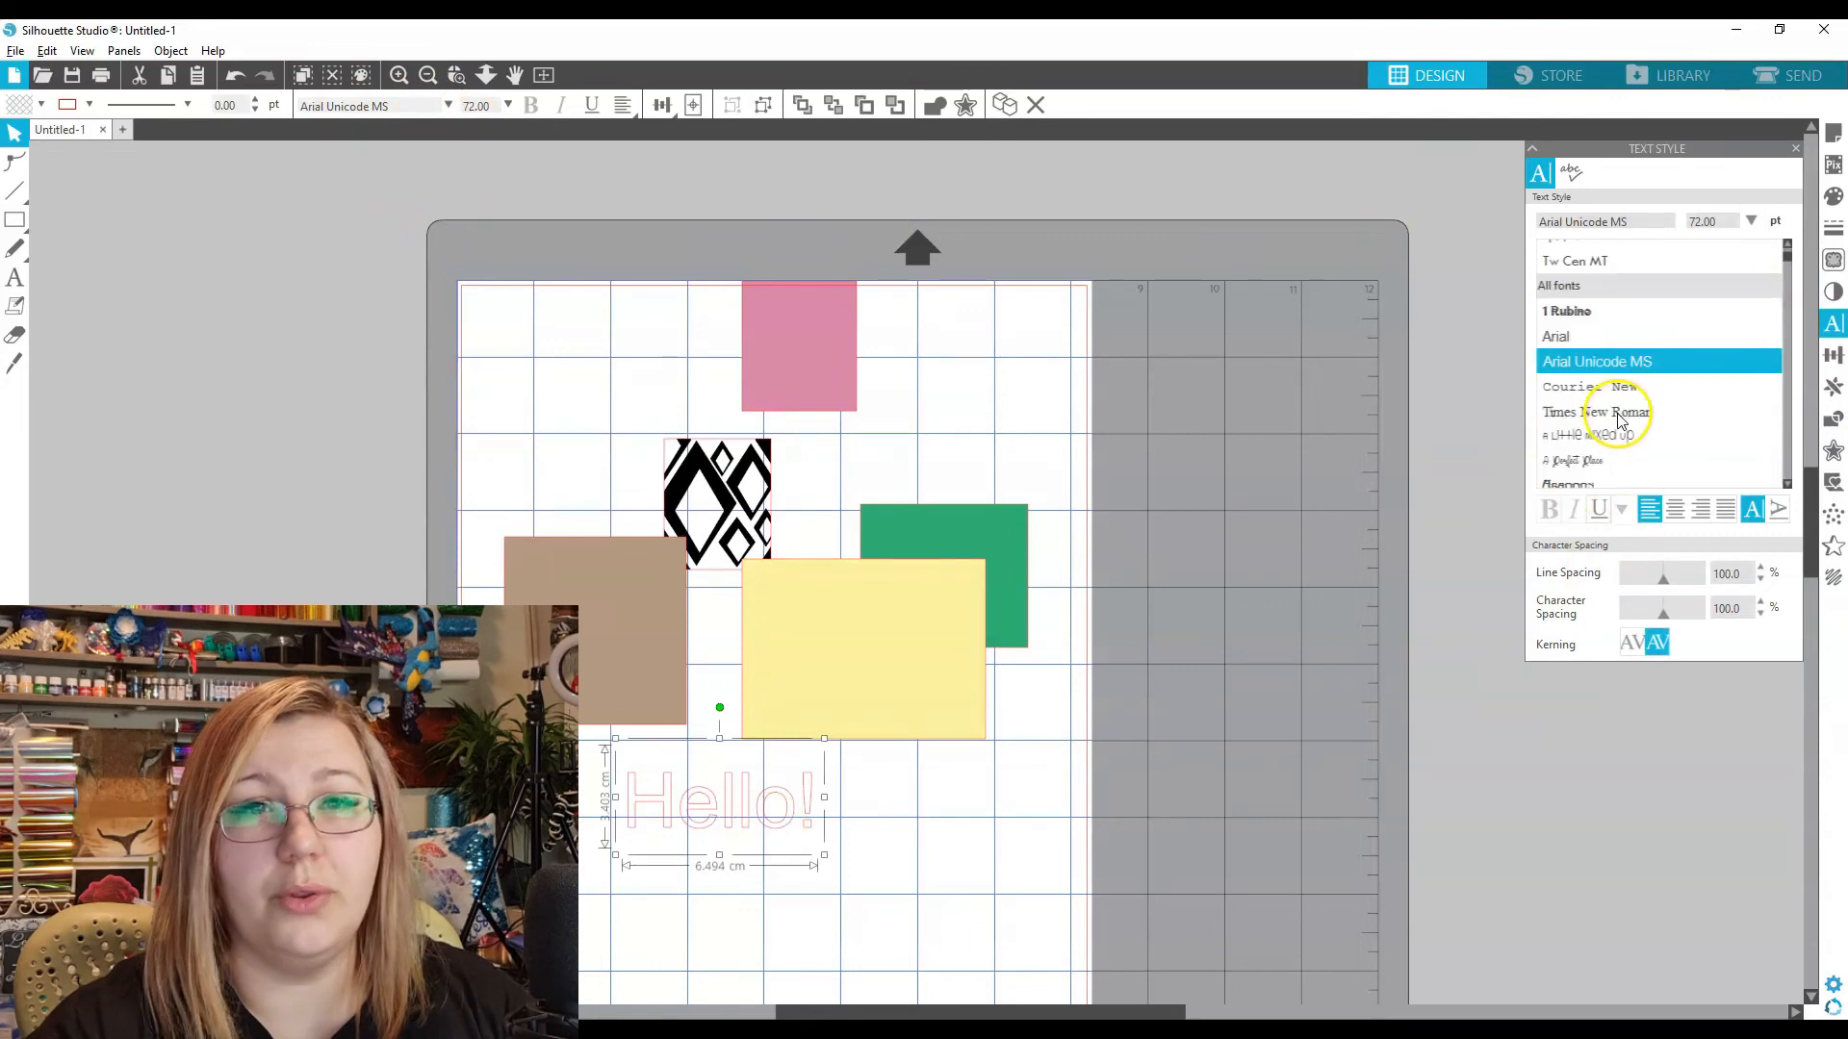
{"action": "left_click", "coordinate": [1619, 414]}
{"action": "key", "text": "Down"}
{"action": "key", "text": "Down"}
{"action": "key", "text": "Down"}
{"action": "key", "text": "Down"}
{"action": "key", "text": "Down"}
{"action": "key", "text": "Down"}
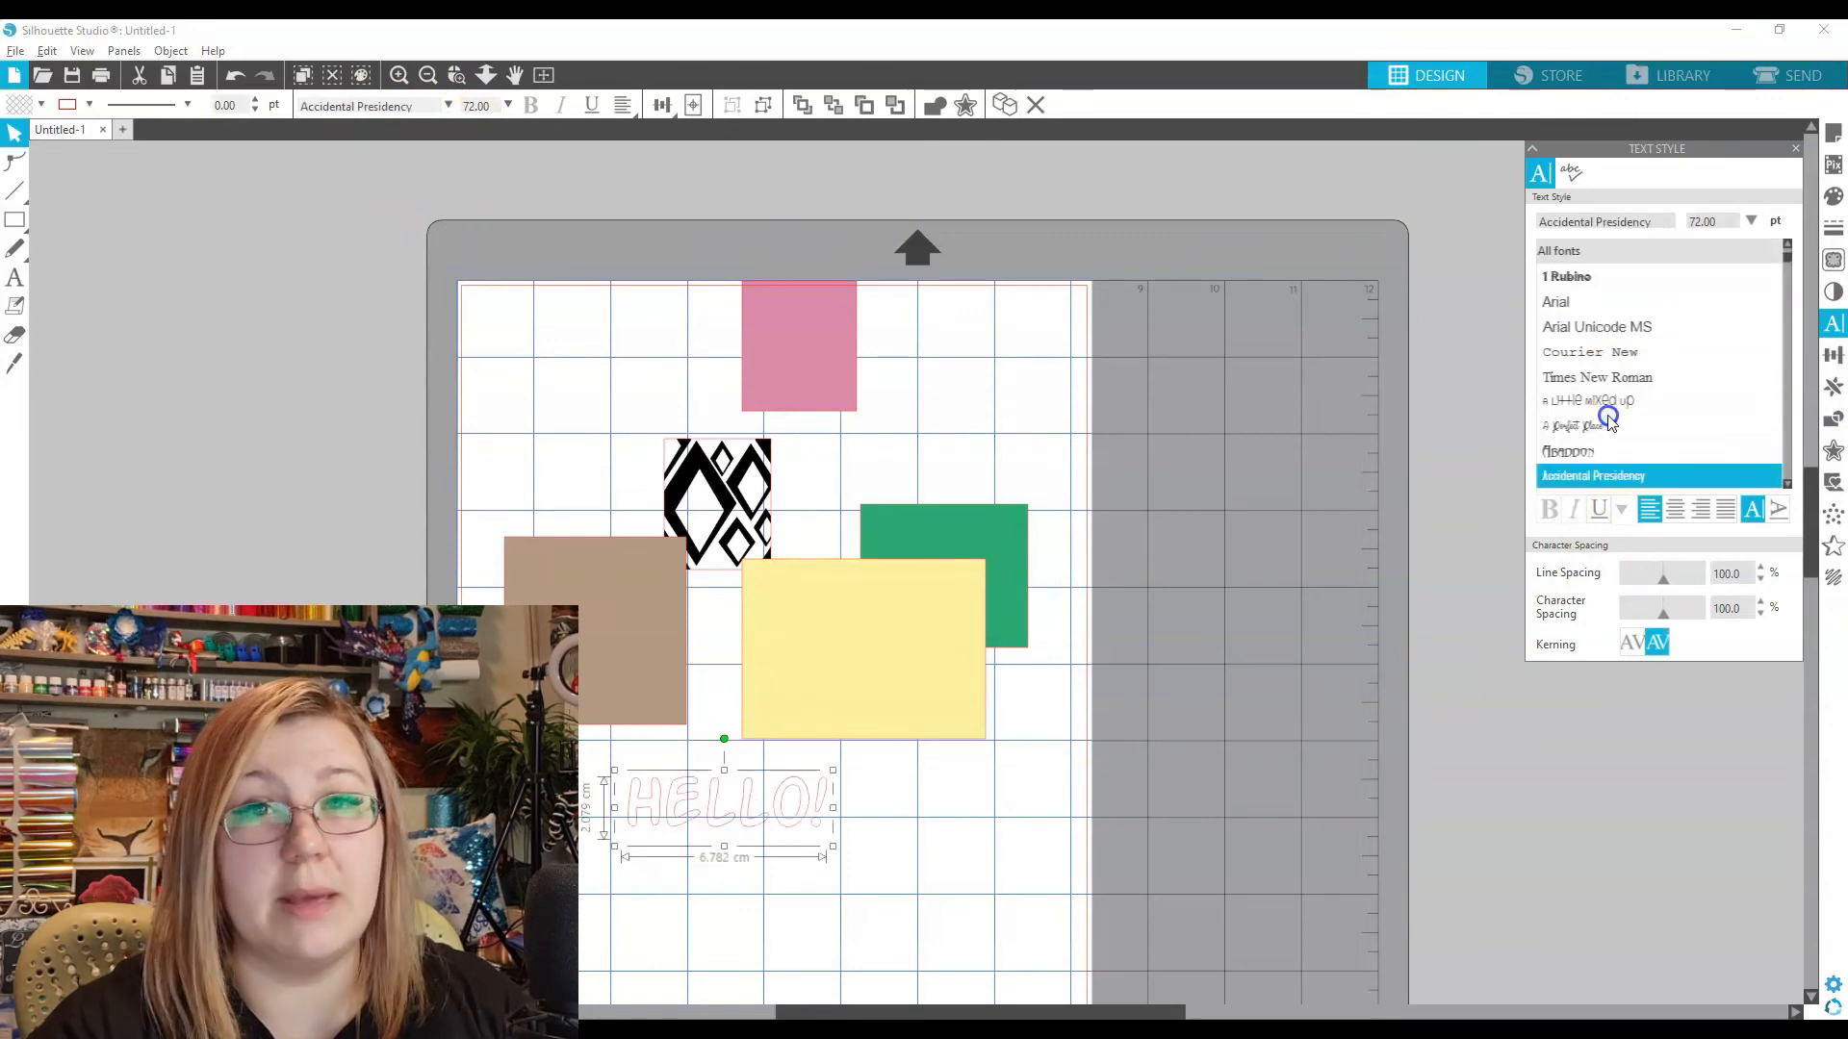
{"action": "key", "text": "Down"}
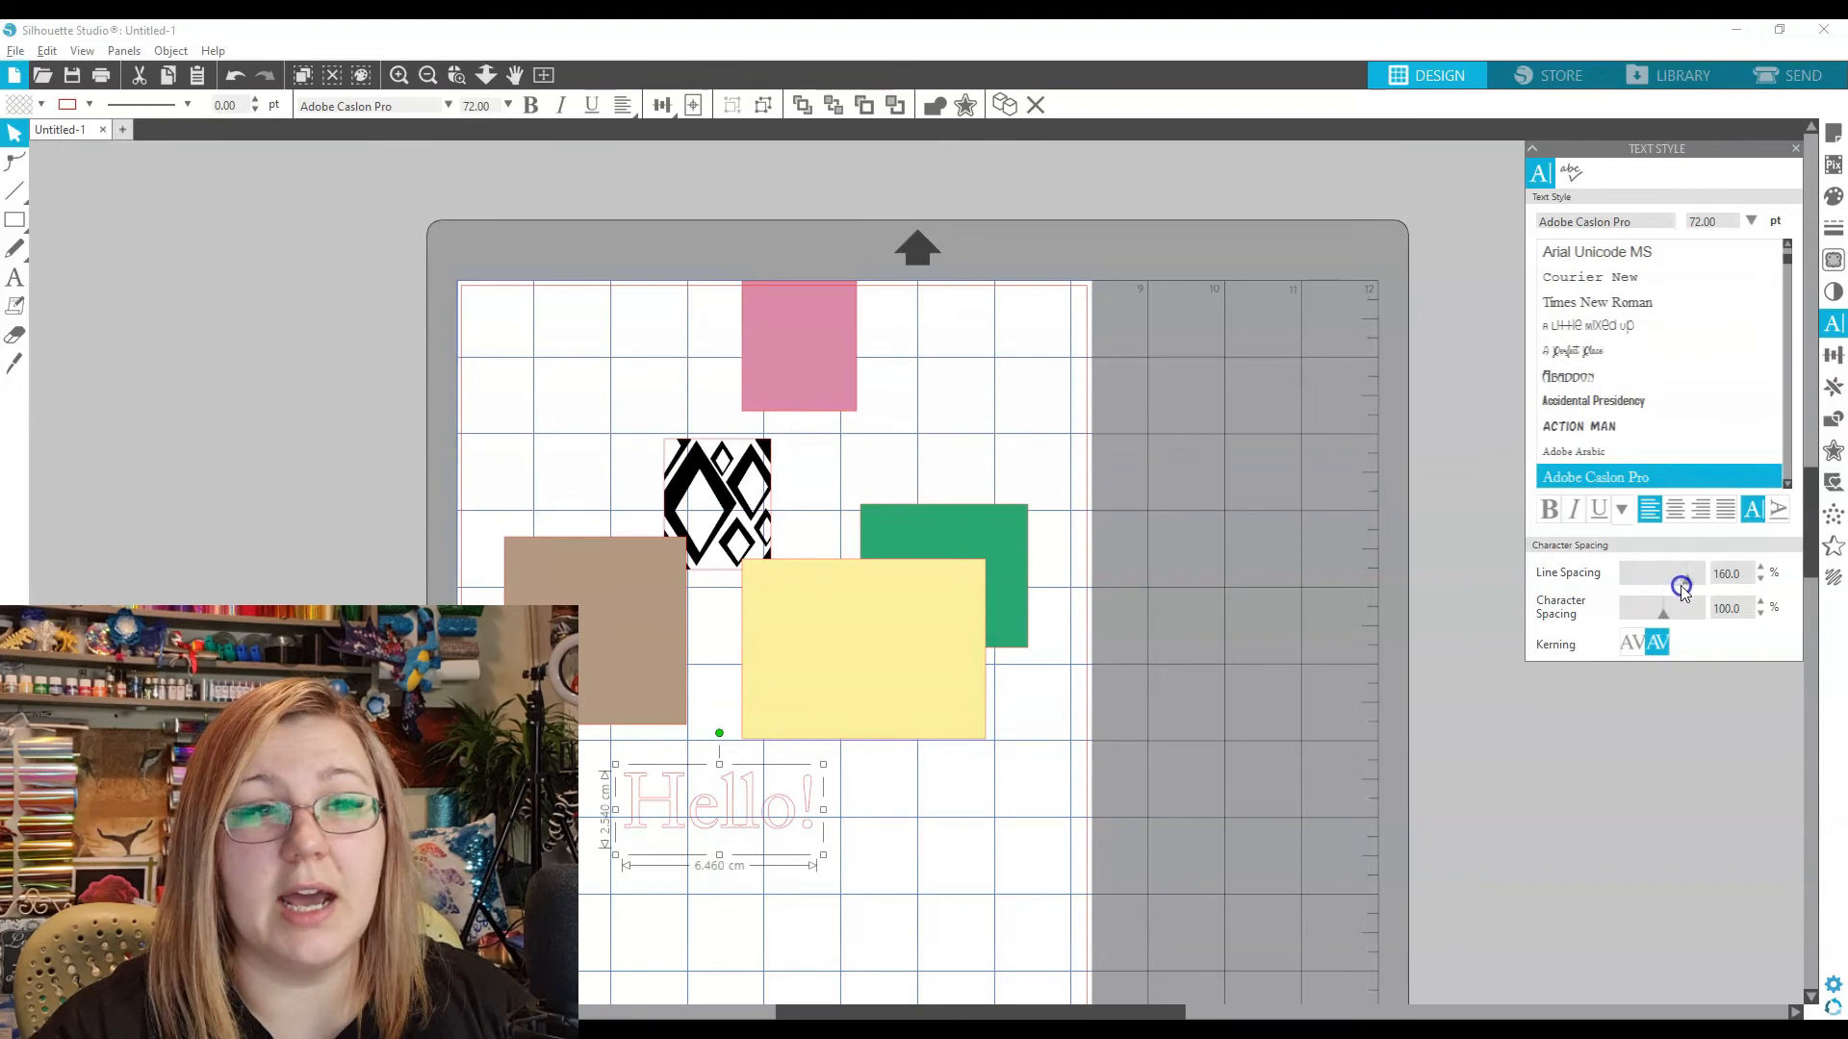
{"action": "left_click_drag", "start_coordinate": [1671, 582], "coordinate": [1661, 621]}
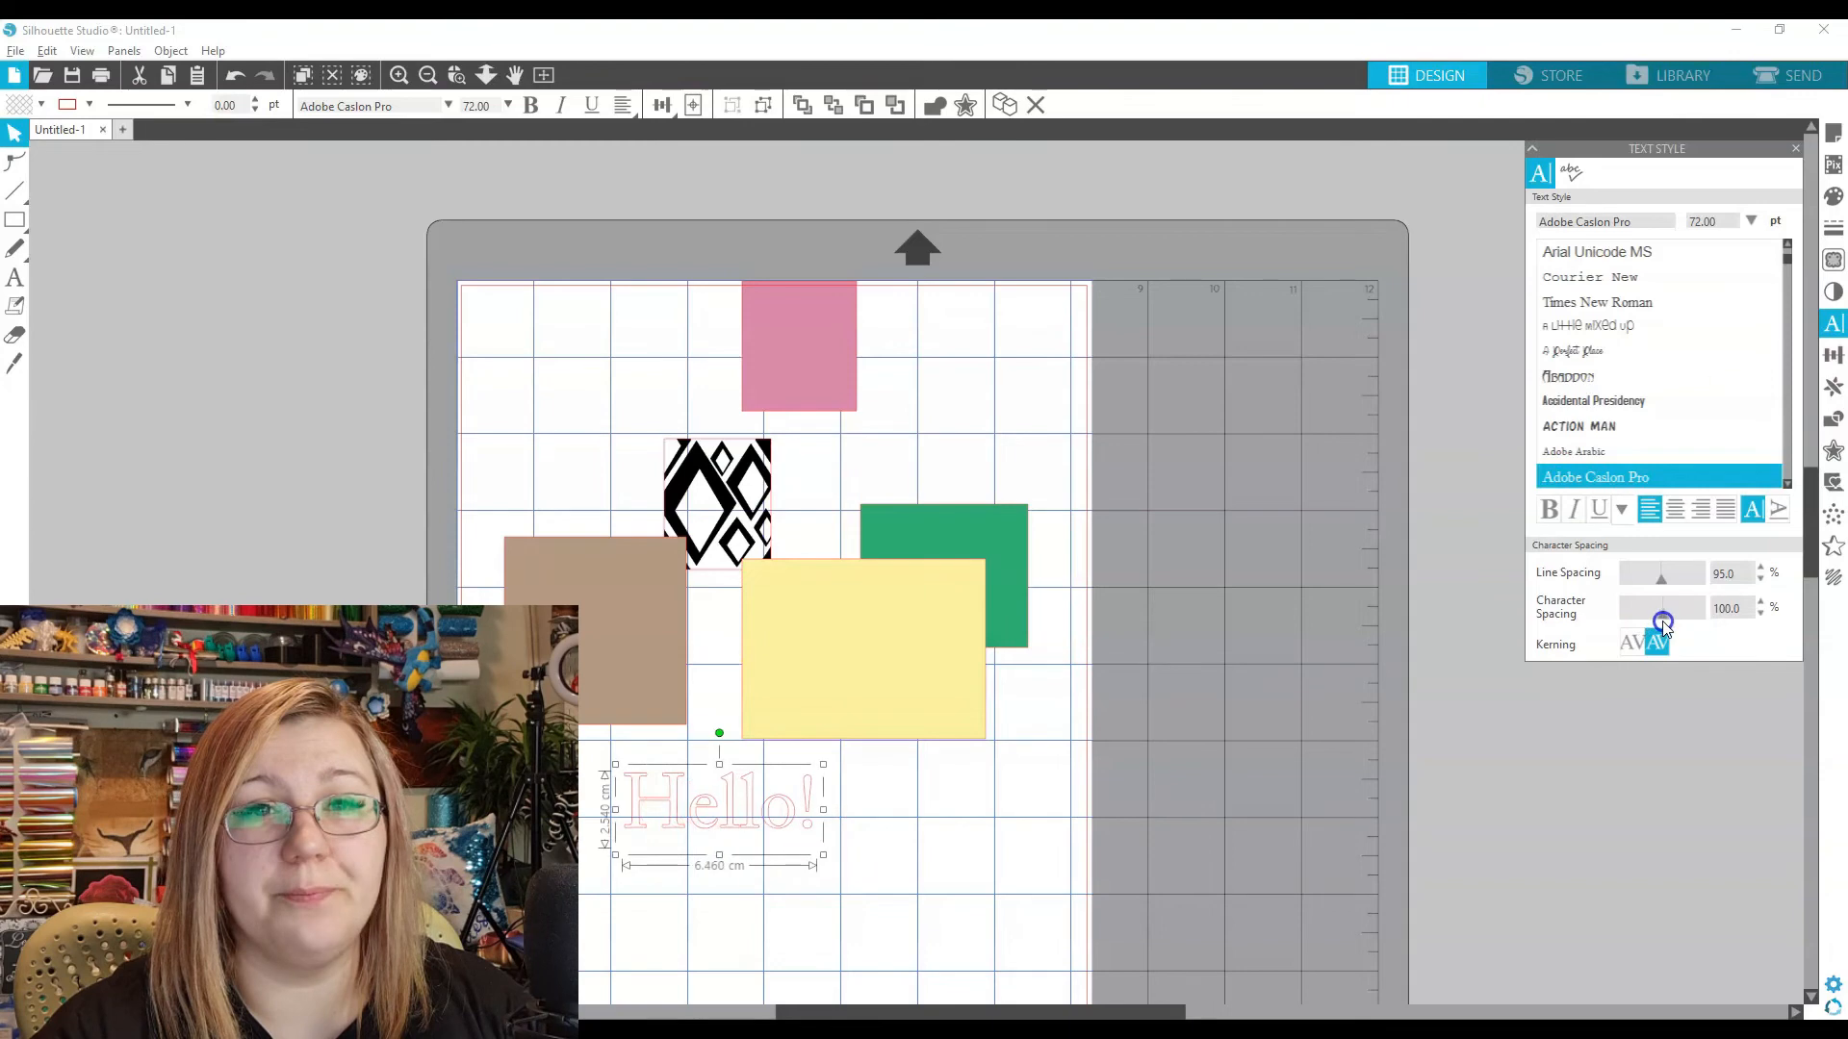
Look through the Transform, Replicate and Modify options
{"action": "left_click", "coordinate": [1833, 365]}
{"action": "left_click", "coordinate": [1831, 386]}
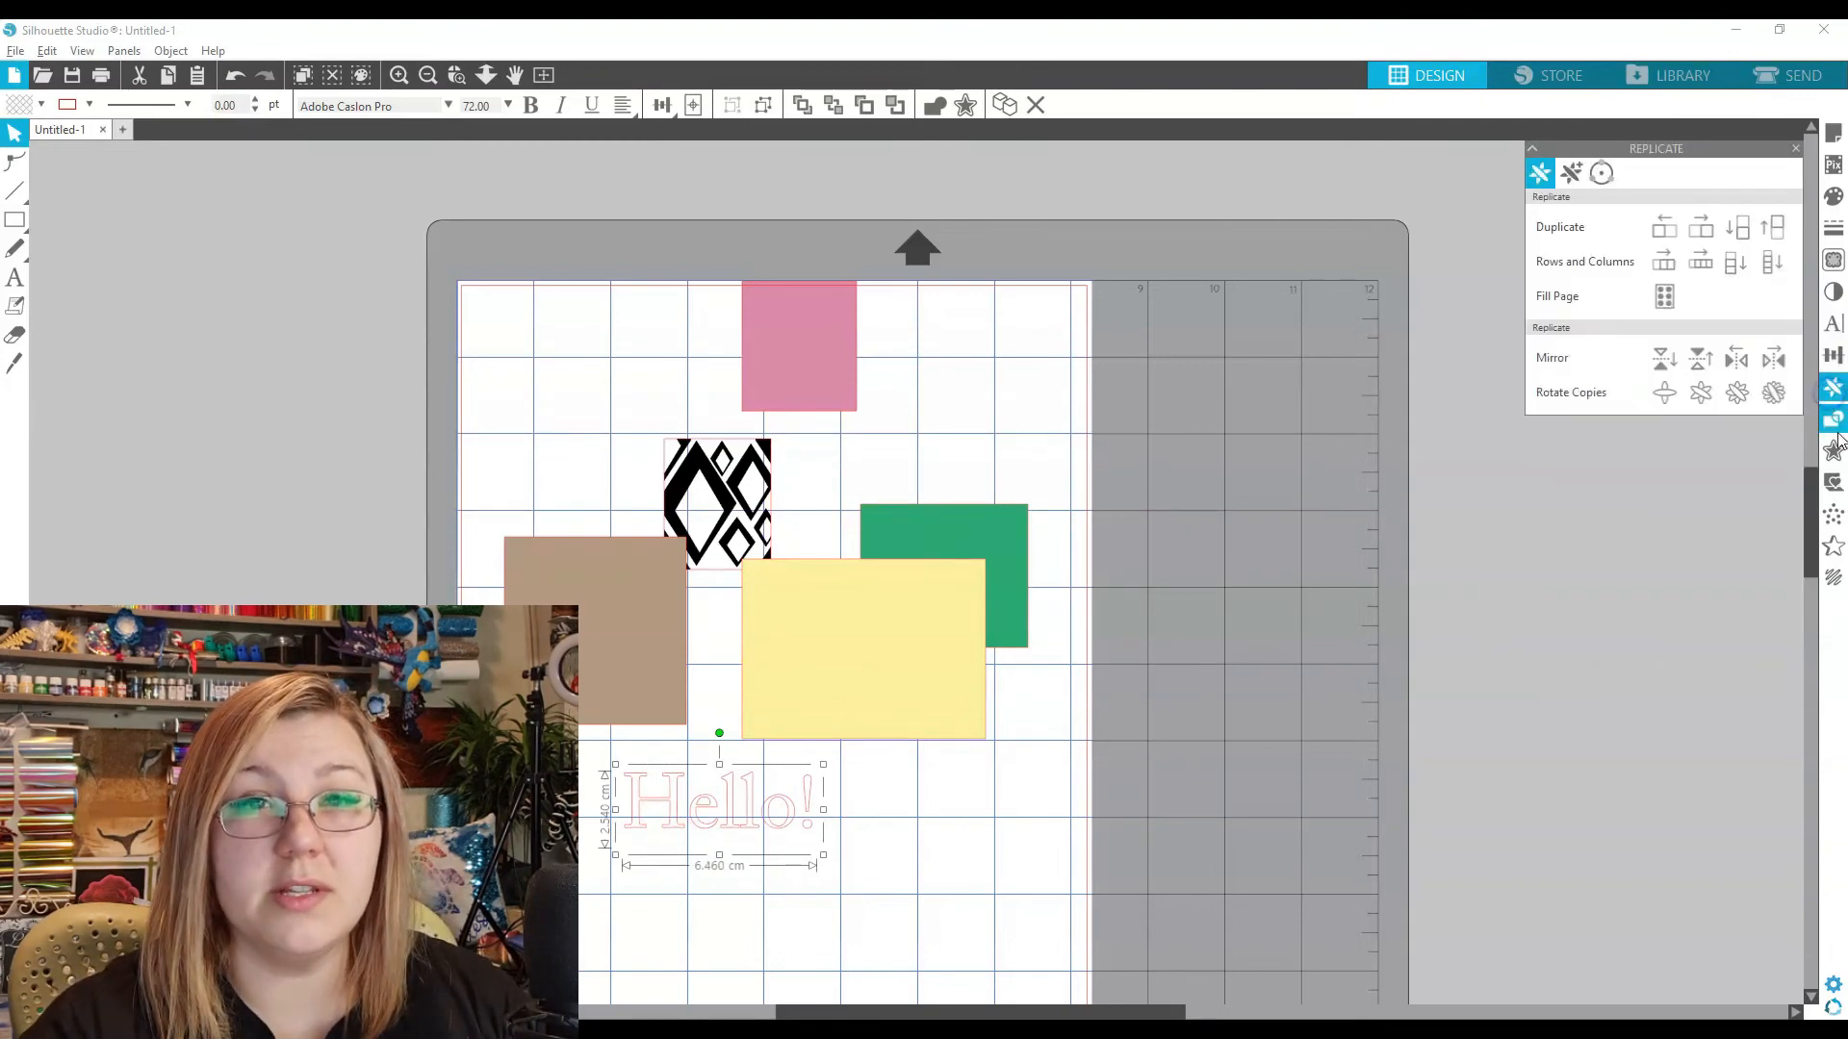
{"action": "left_click", "coordinate": [1833, 421]}
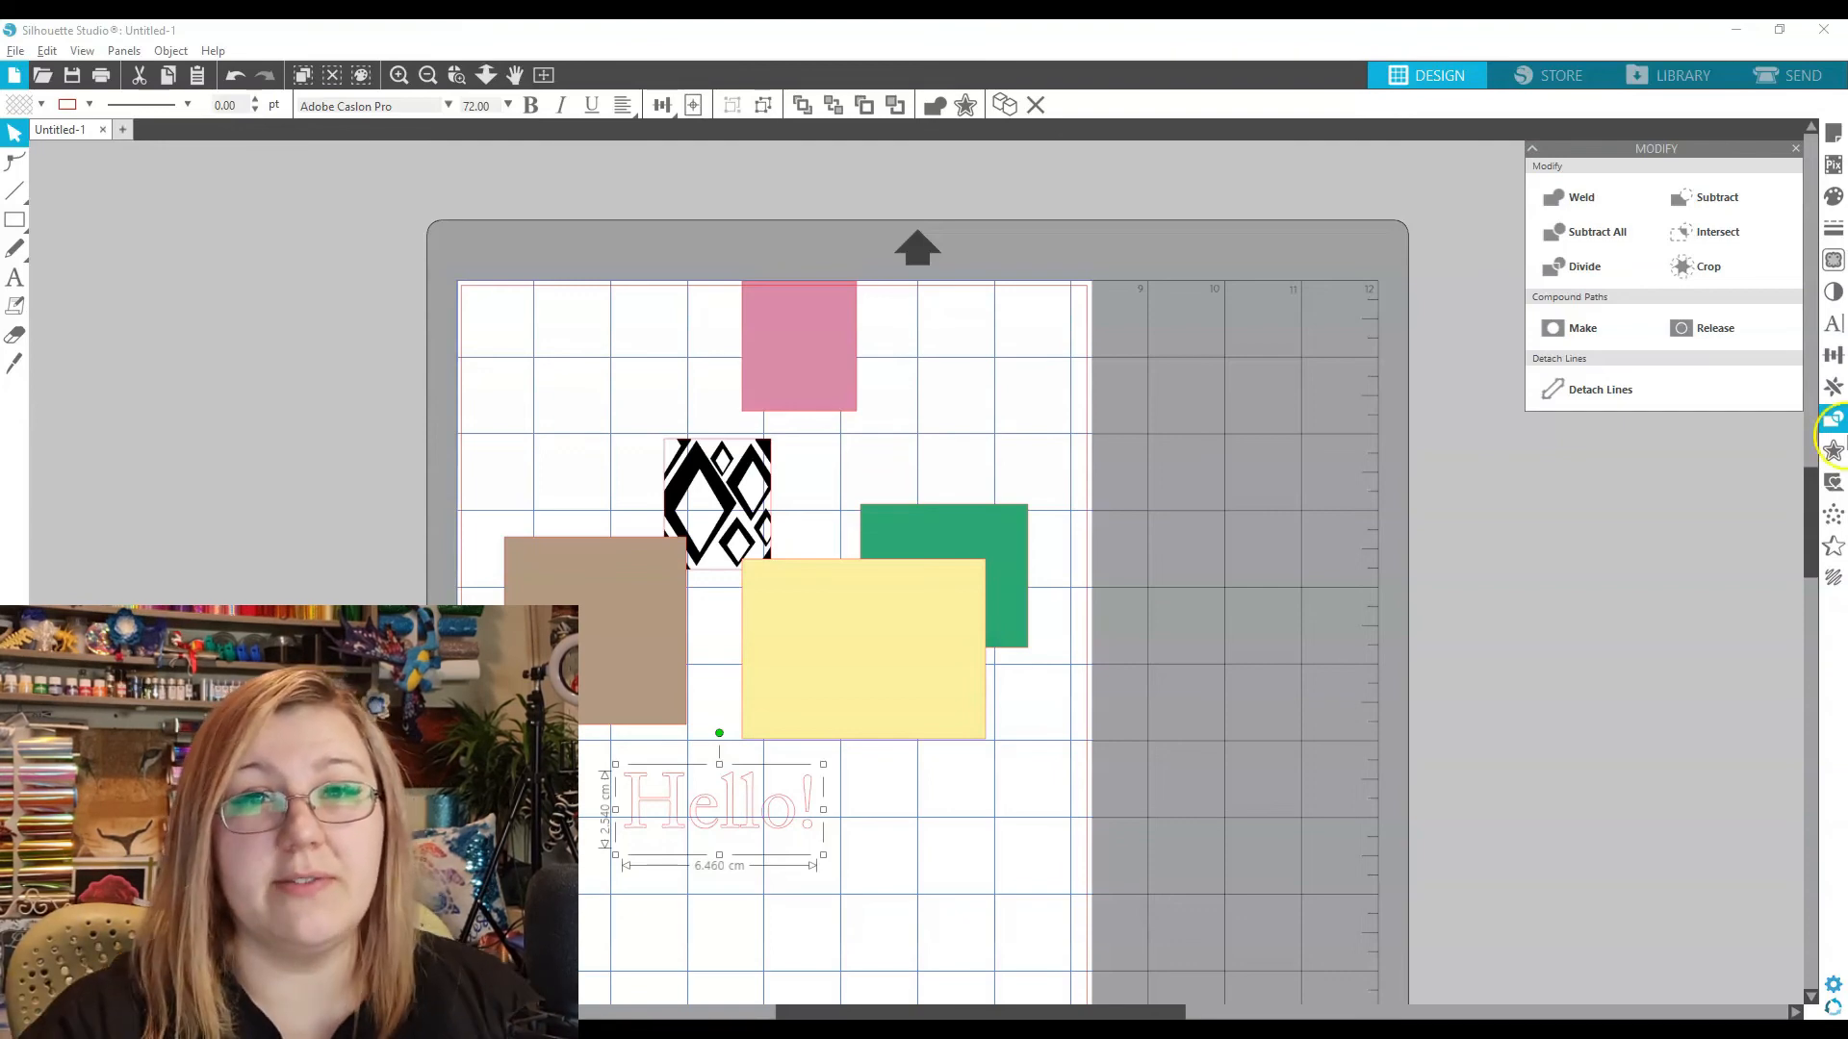
Create an outward offset of 0.2 cm around the "Hello!" text
{"action": "left_click", "coordinate": [1834, 451]}
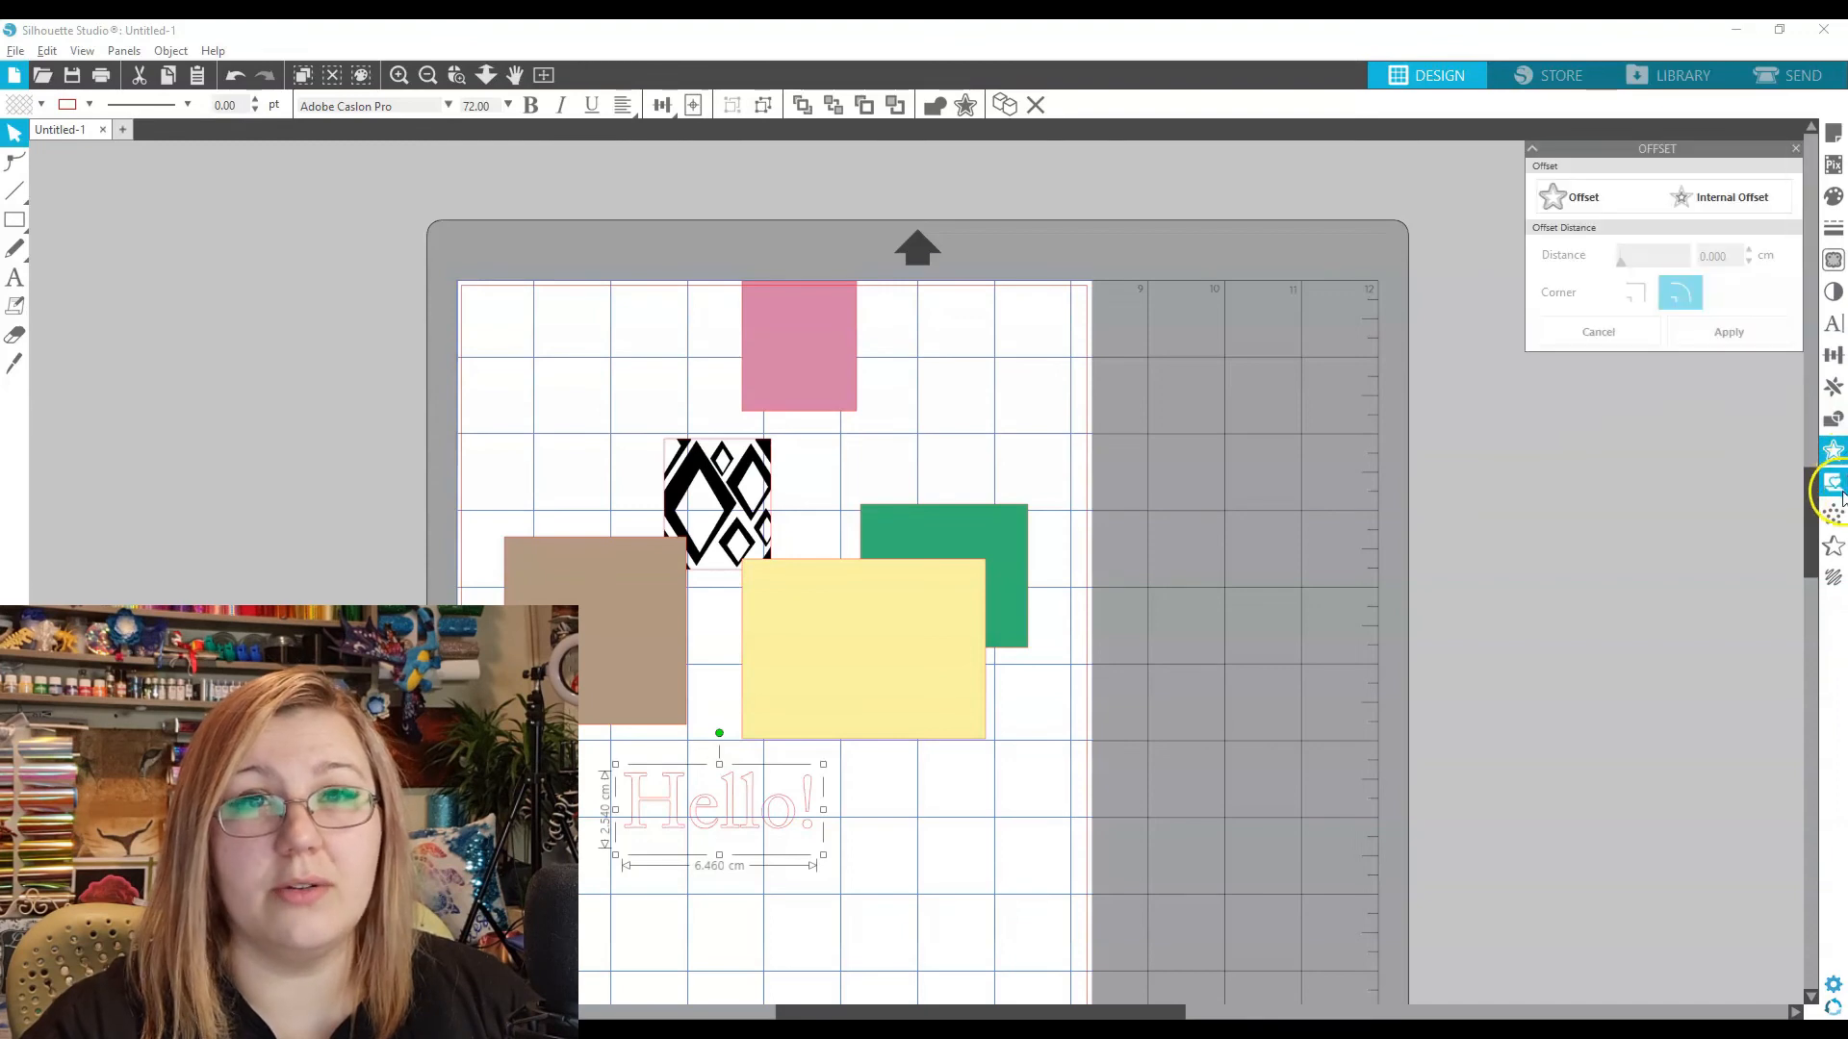
{"action": "left_click", "coordinate": [1578, 196]}
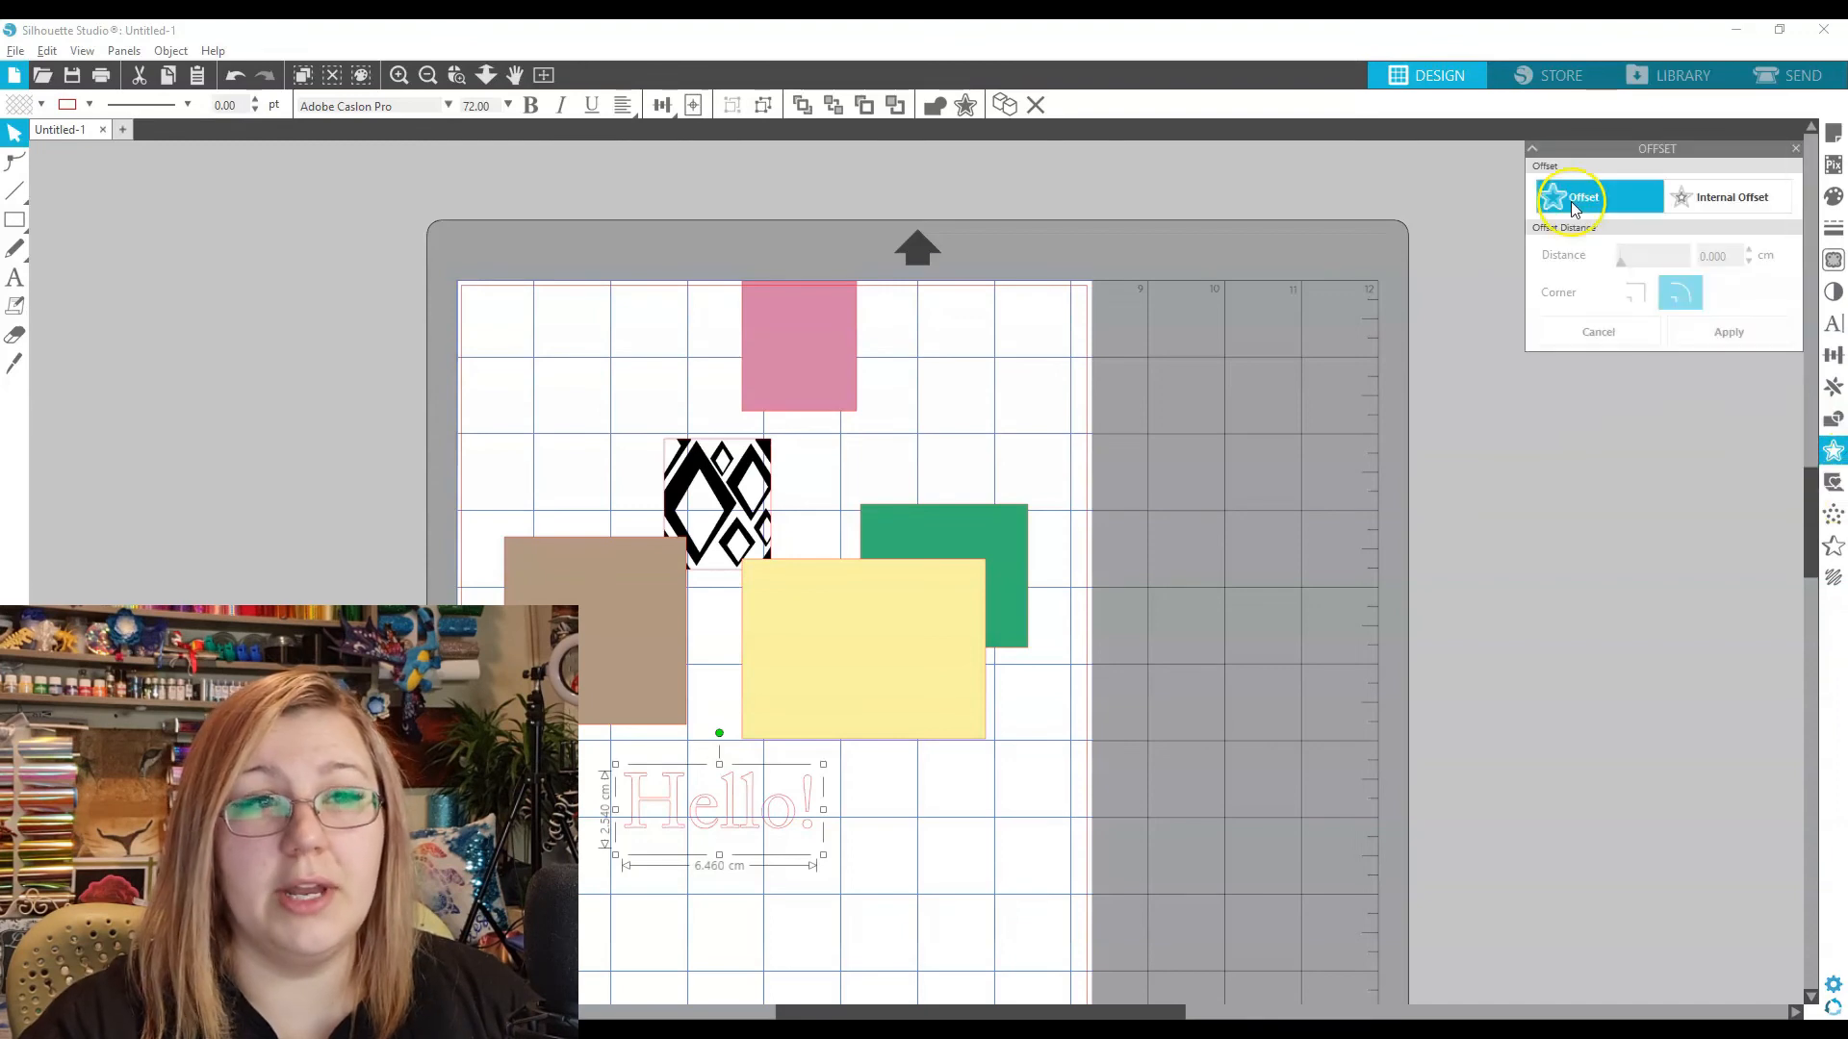
{"action": "left_click", "coordinate": [879, 908]}
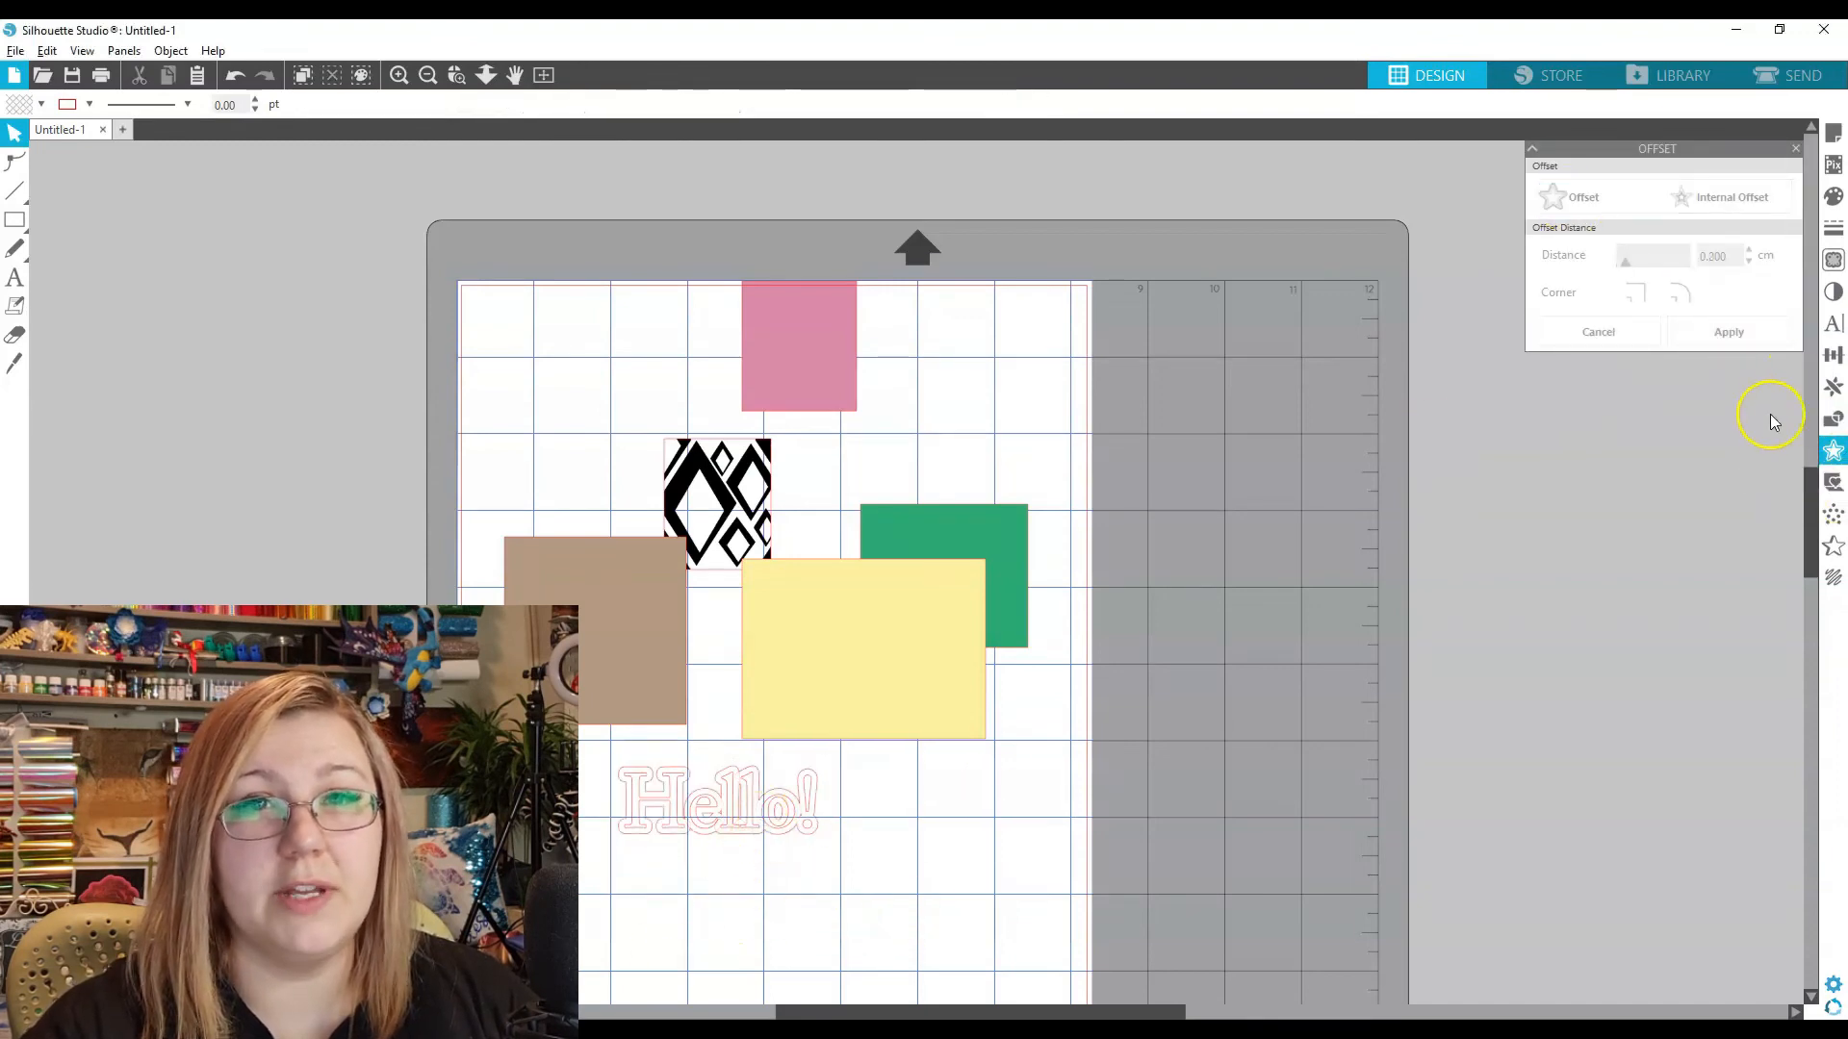
Rotate the offset outline of "Hello!" to 90° and move it to the right of the original text
{"action": "left_click", "coordinate": [734, 799]}
{"action": "left_click", "coordinate": [1834, 355]}
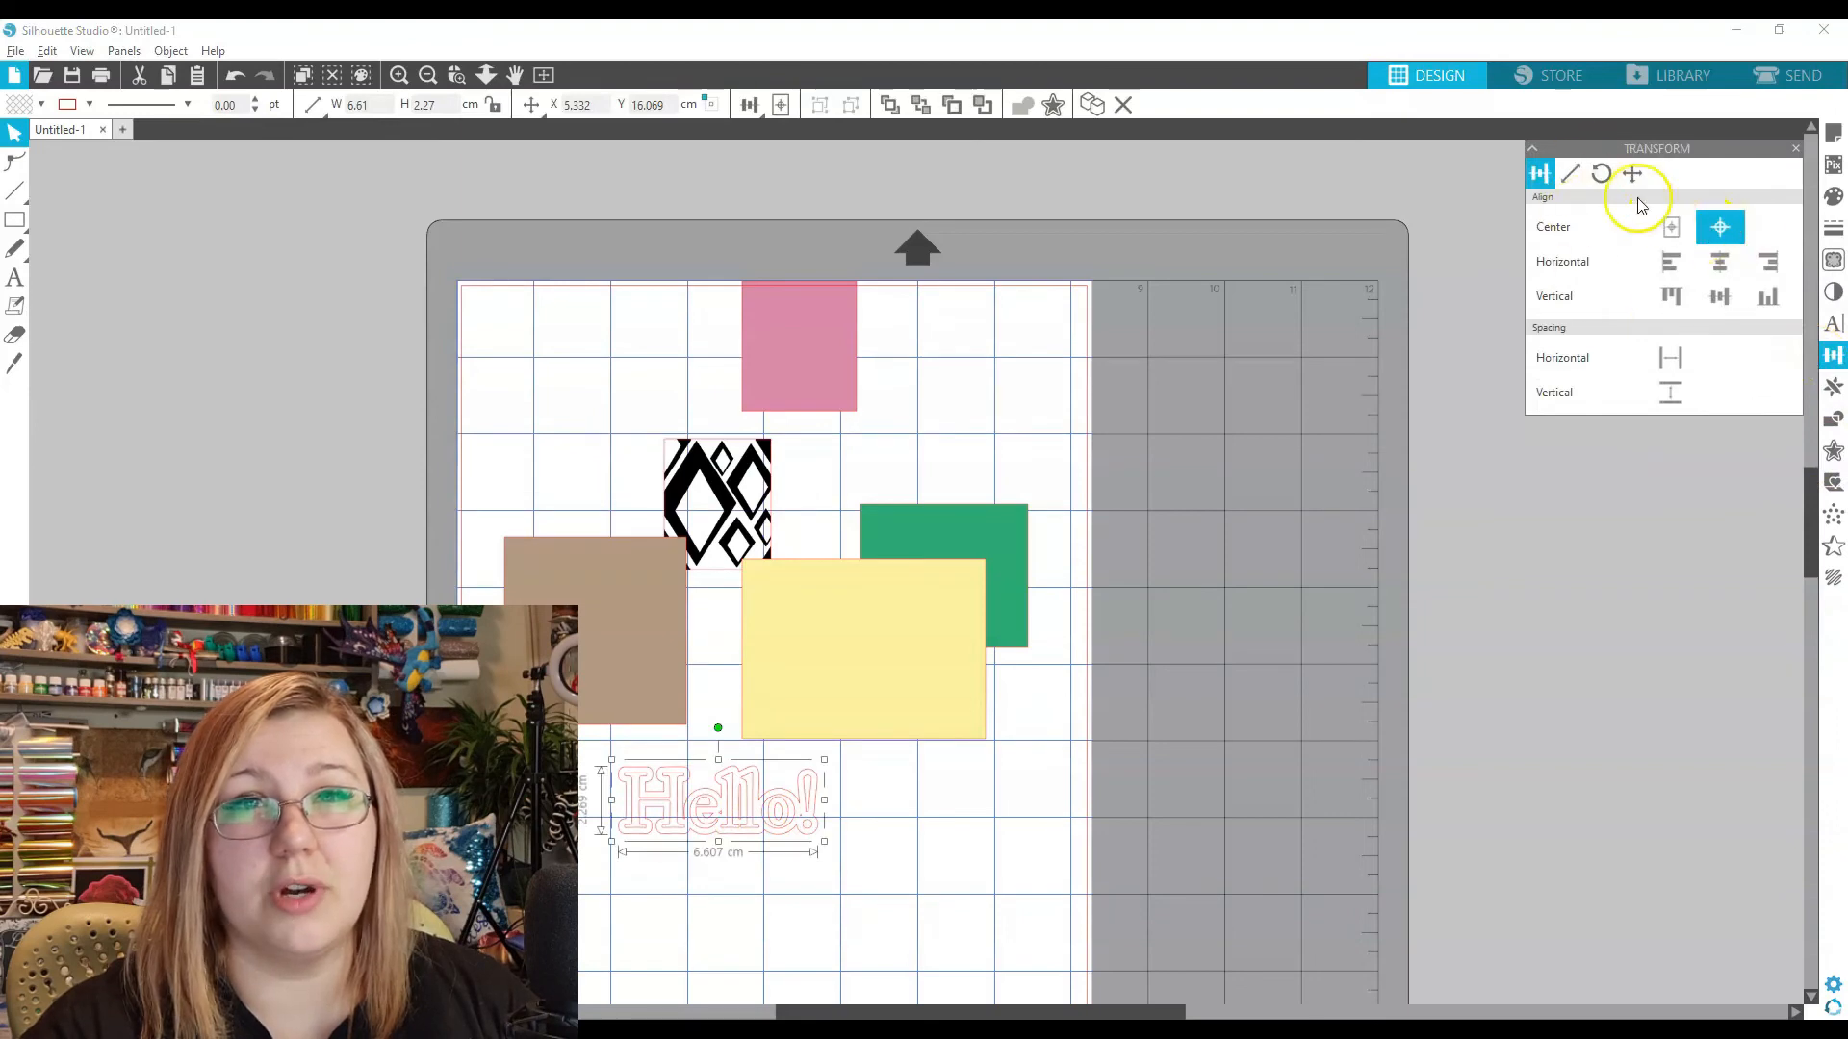
{"action": "left_click", "coordinate": [1600, 173]}
{"action": "left_click", "coordinate": [1631, 237]}
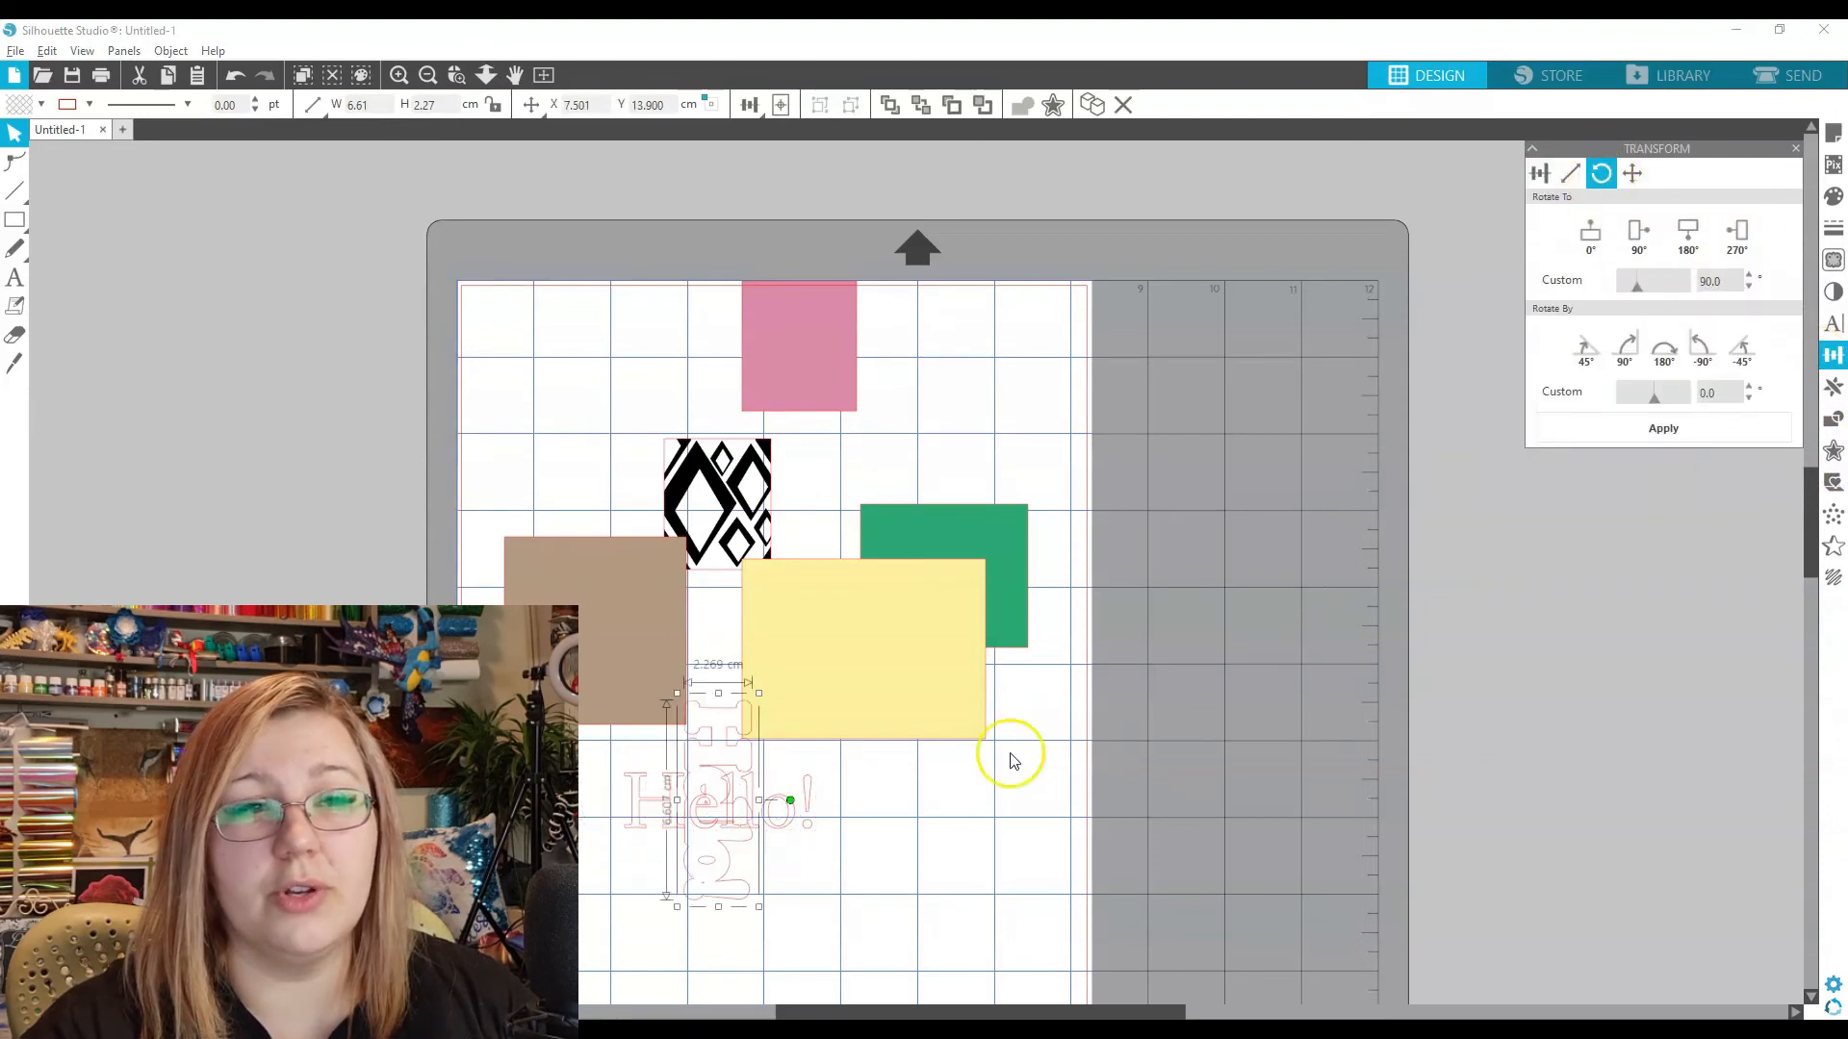
{"action": "left_click_drag", "start_coordinate": [825, 824], "coordinate": [1056, 886]}
{"action": "left_click", "coordinate": [1056, 886]}
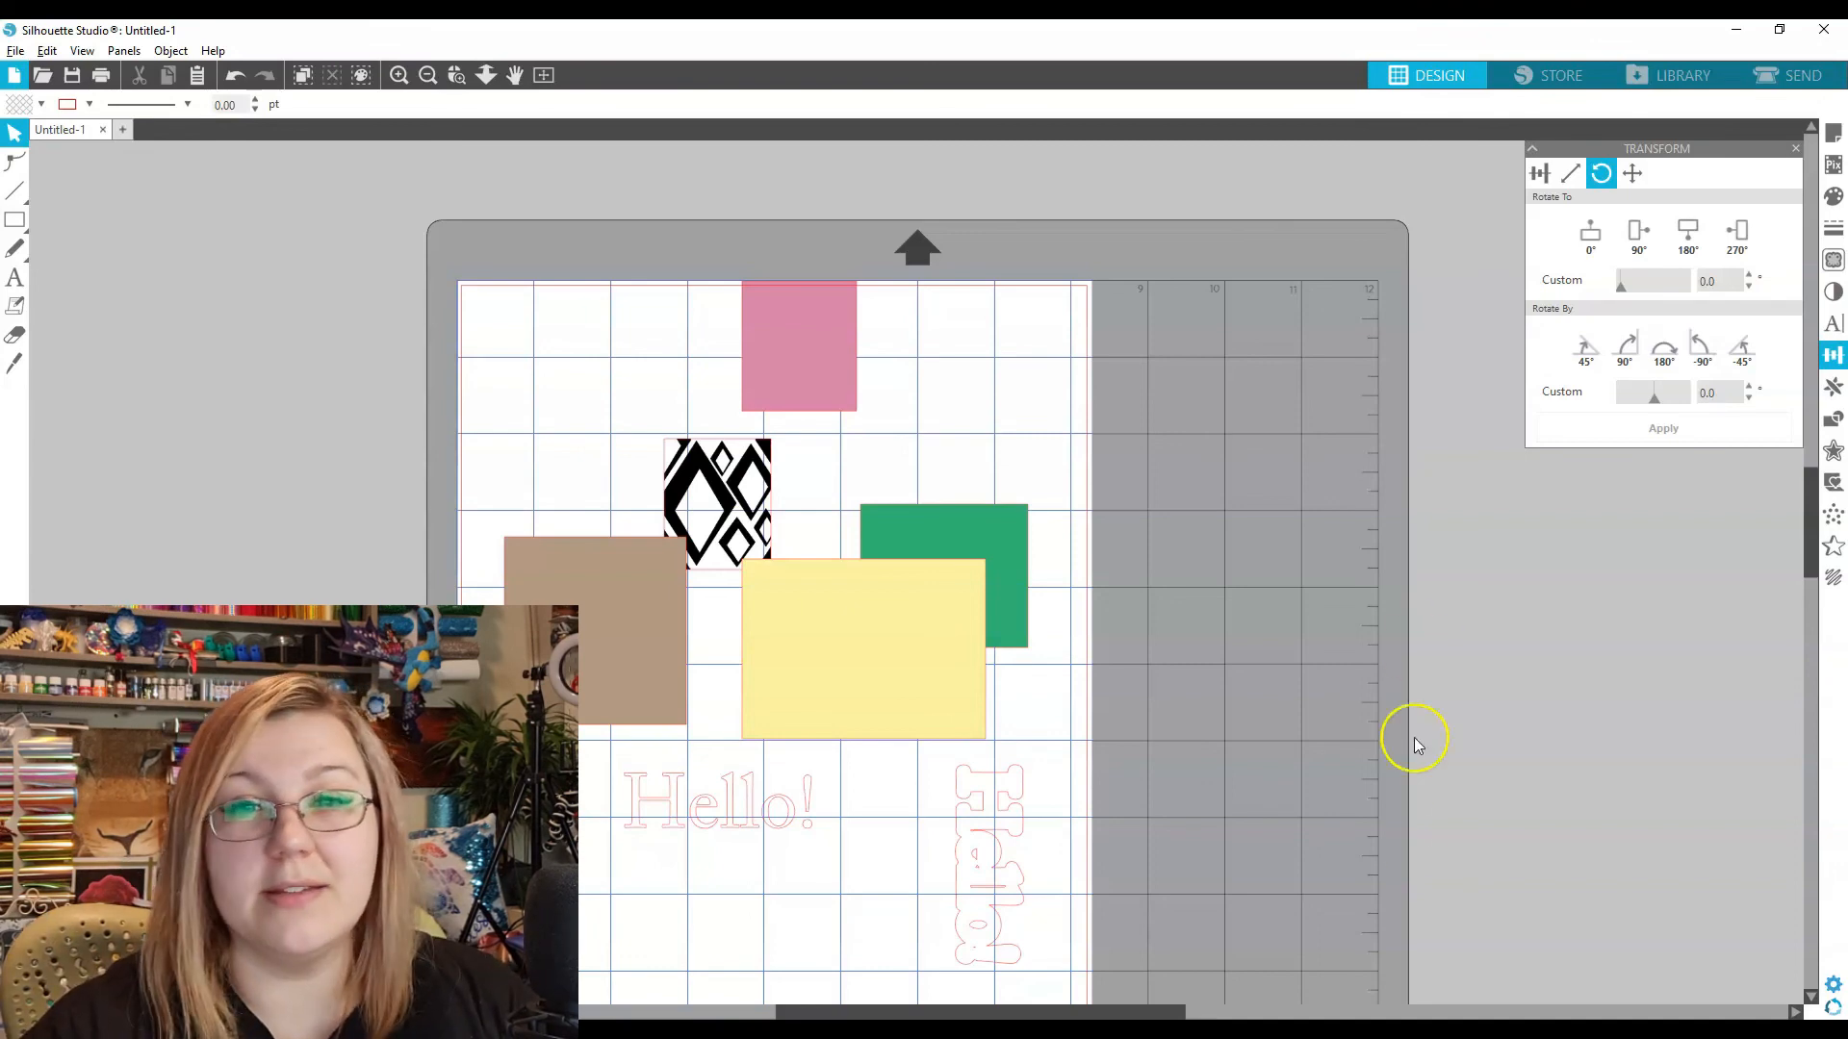
{"action": "left_click", "coordinate": [723, 505]}
{"action": "left_click", "coordinate": [1147, 597]}
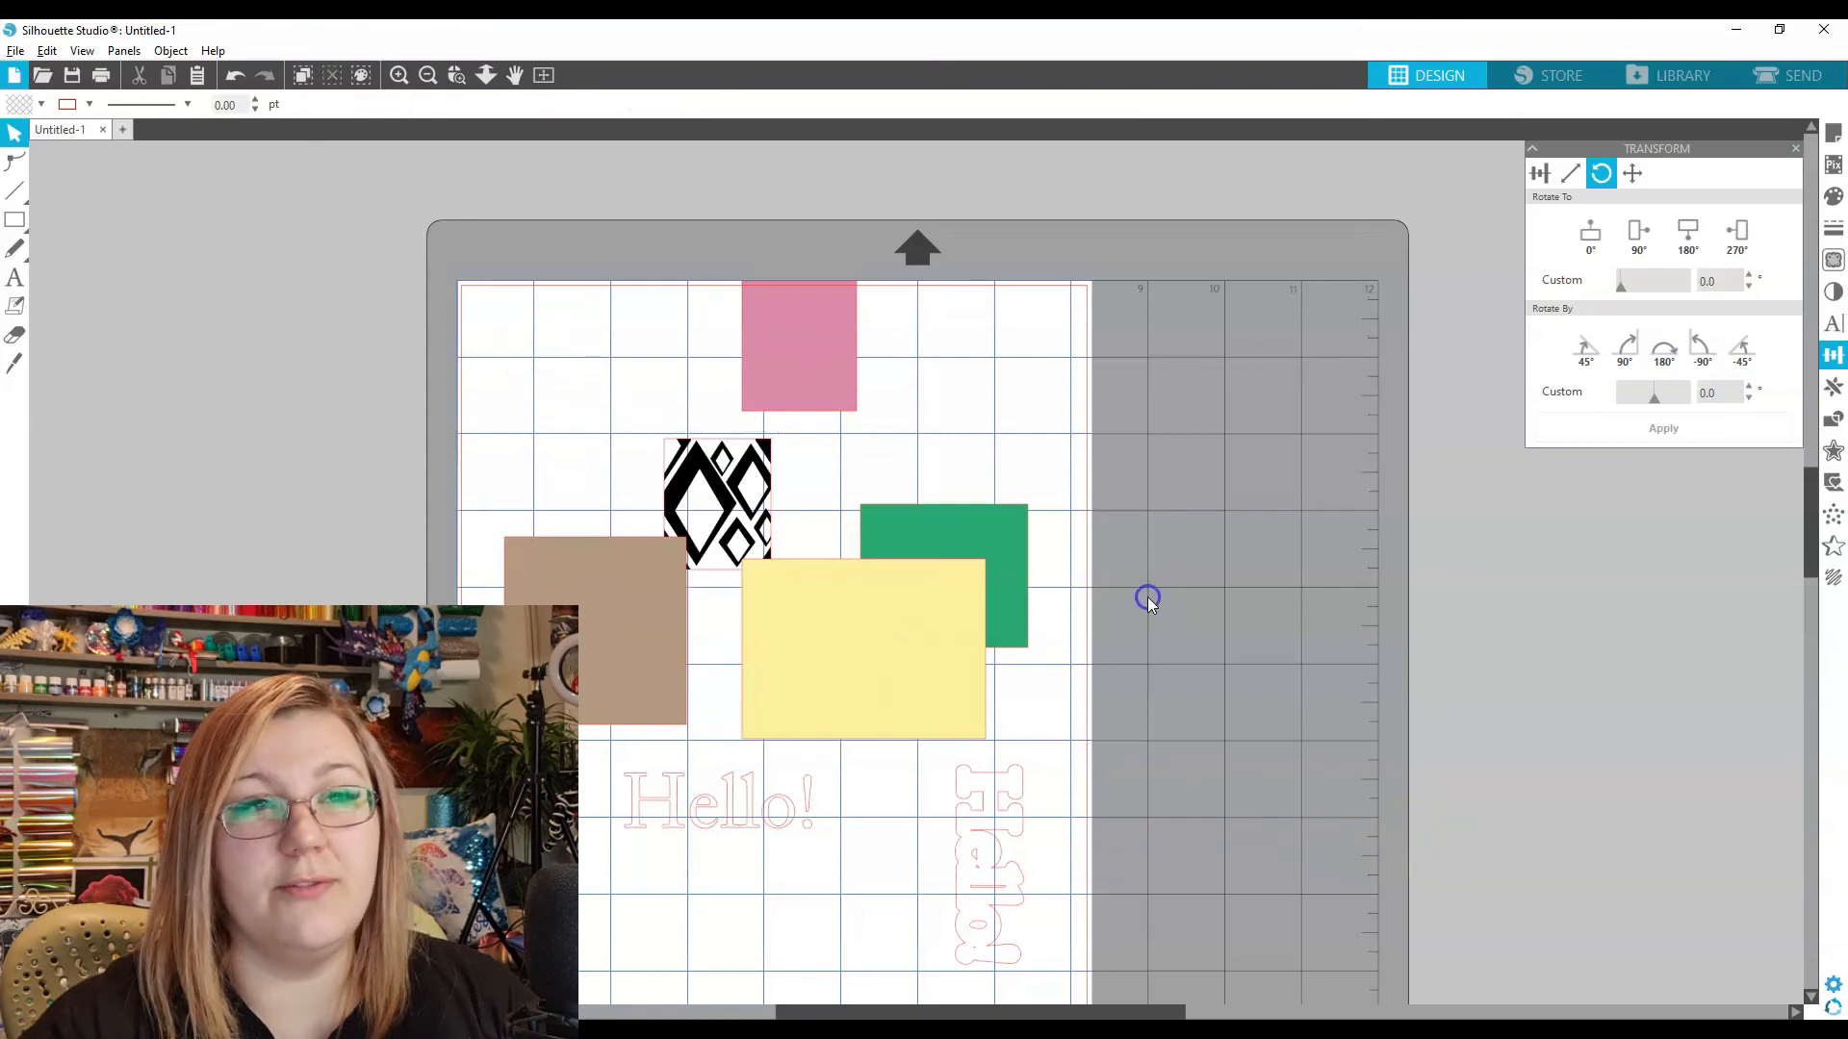
{"action": "left_click", "coordinate": [1151, 602]}
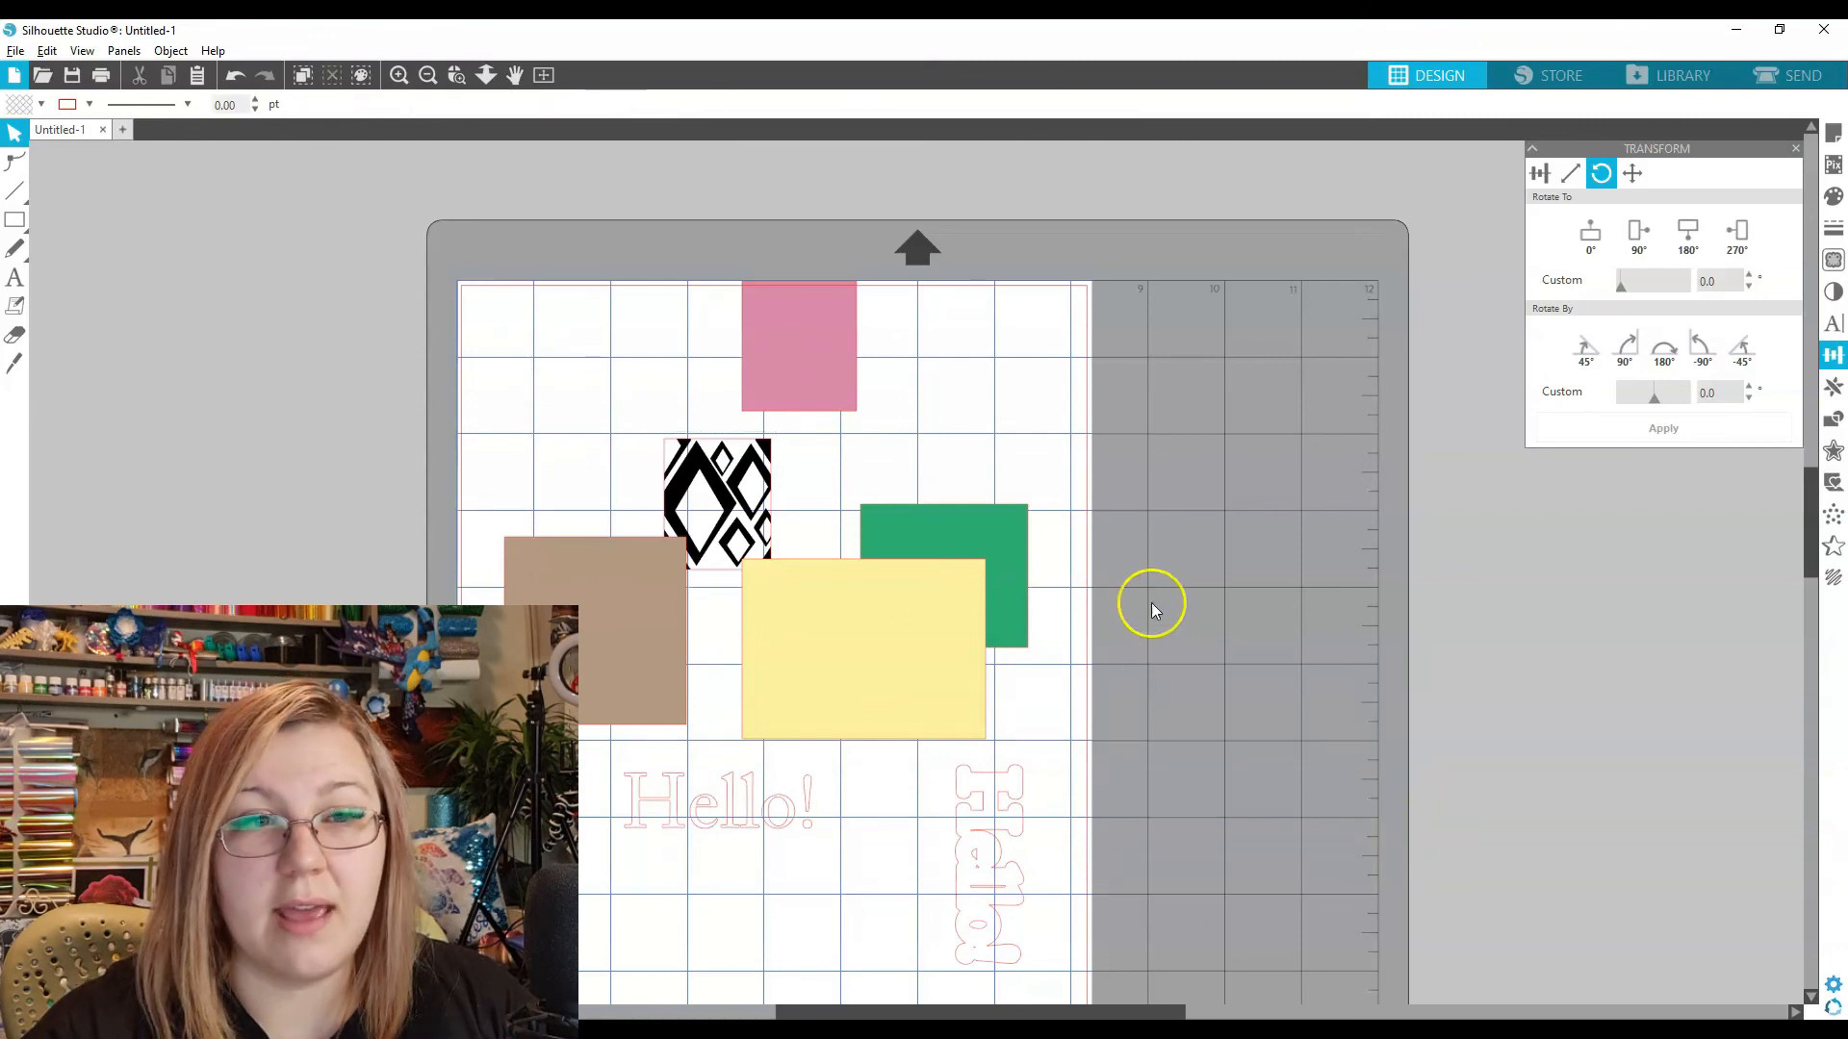